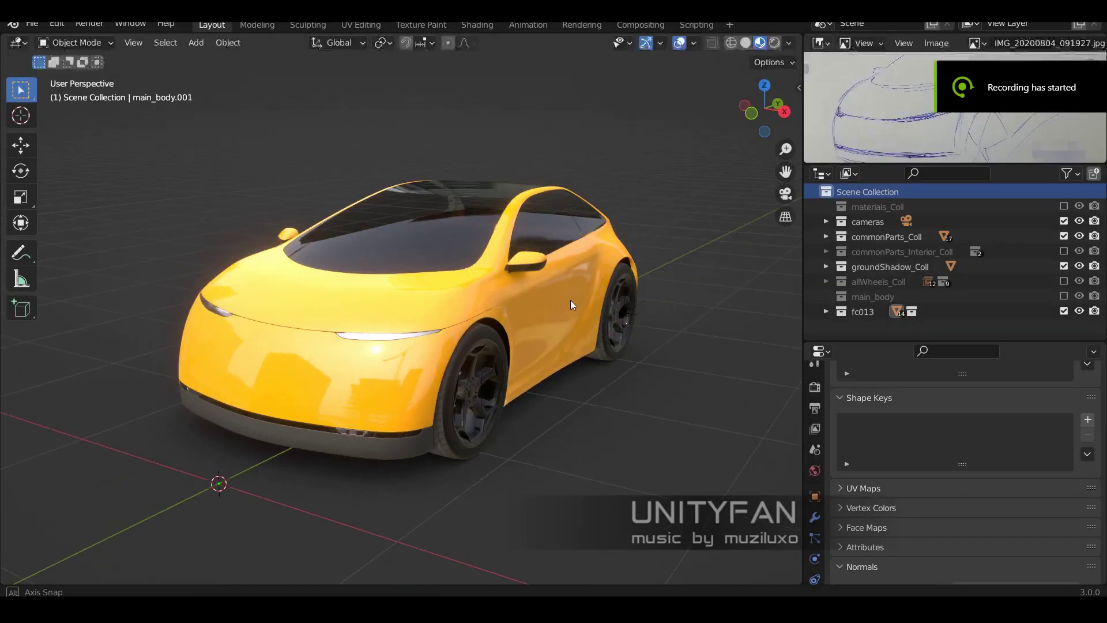
- Create a new collection in the scene and start renaming it
middle_drag(569, 300, 400, 300)
middle_drag(558, 331, 692, 323)
right_click(843, 194)
click(843, 194)
double_click(872, 326)
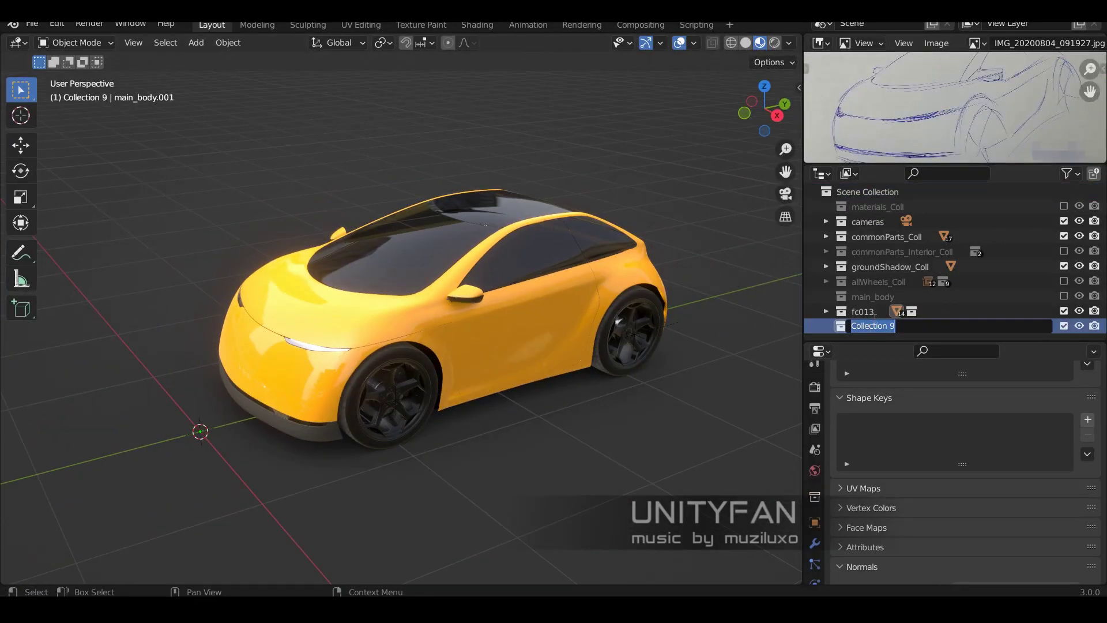
- Add a single-bone armature at the 3D cursor and view it from the right side
key(shift+a)
click(450, 370)
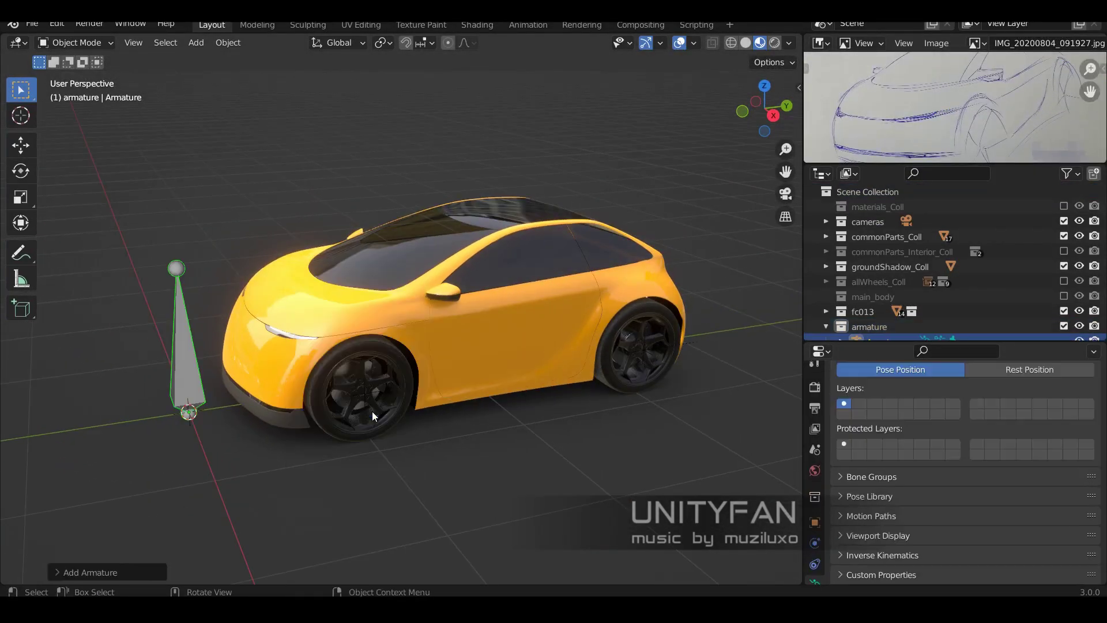
middle_drag(372, 411, 322, 323)
scroll(314, 324, up, 3)
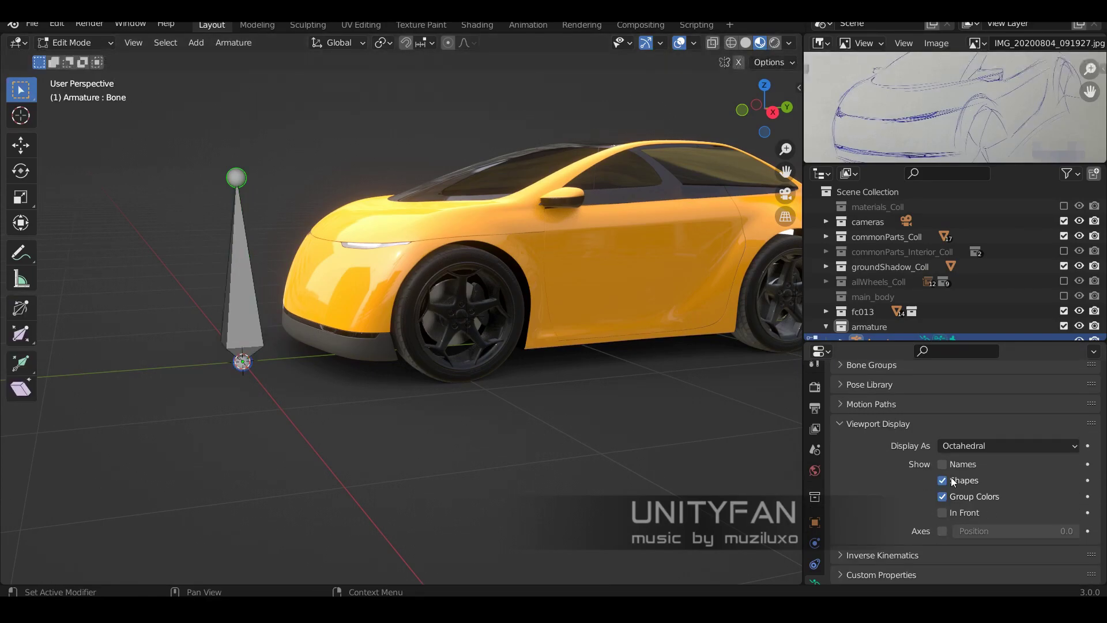
click(21, 145)
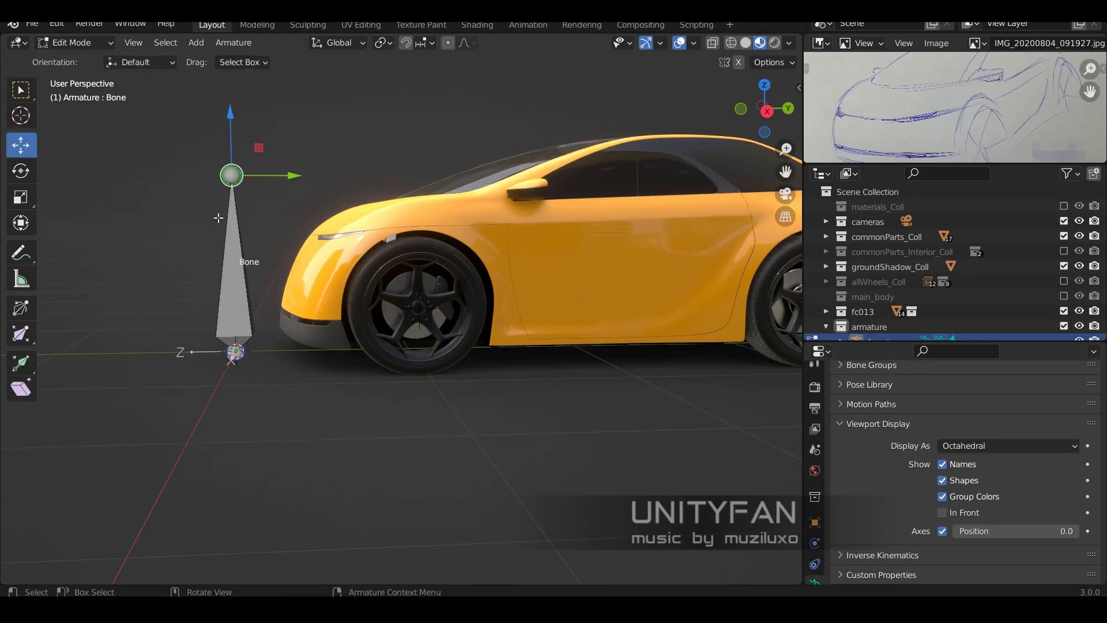
key(KP_3)
mouse_move(318, 341)
middle_down()
mouse_move(360, 390)
mouse_move(300, 369)
middle_up()
scroll(360, 390, up, 2)
key(KP_3)
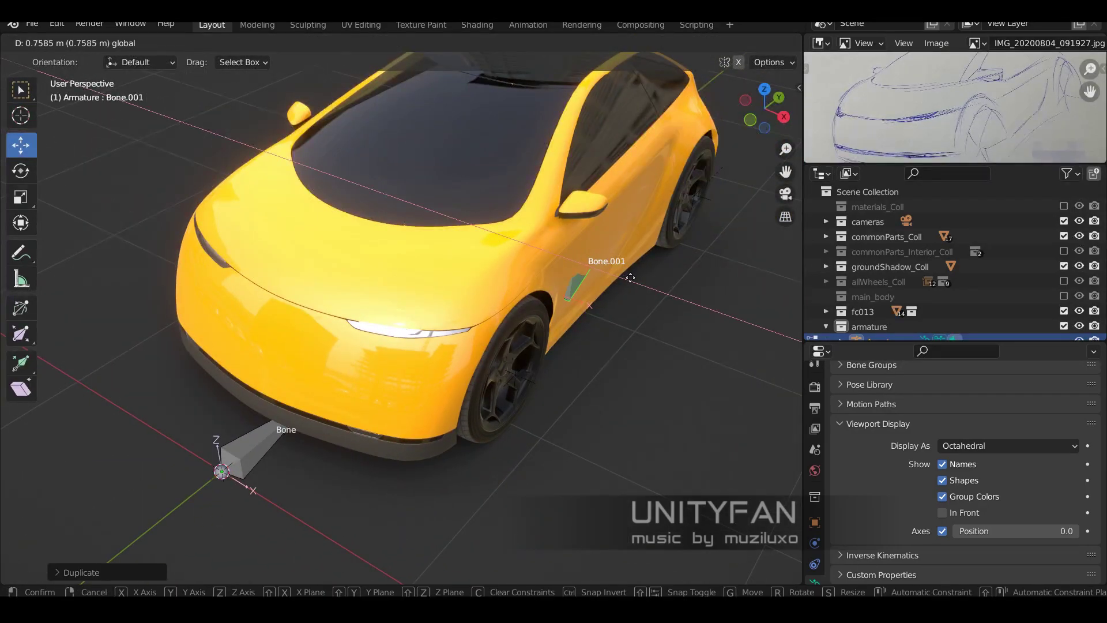
- Display the armature's bones as Stick
click(969, 446)
click(953, 479)
middle_drag(519, 346, 554, 323)
key(KP_3)
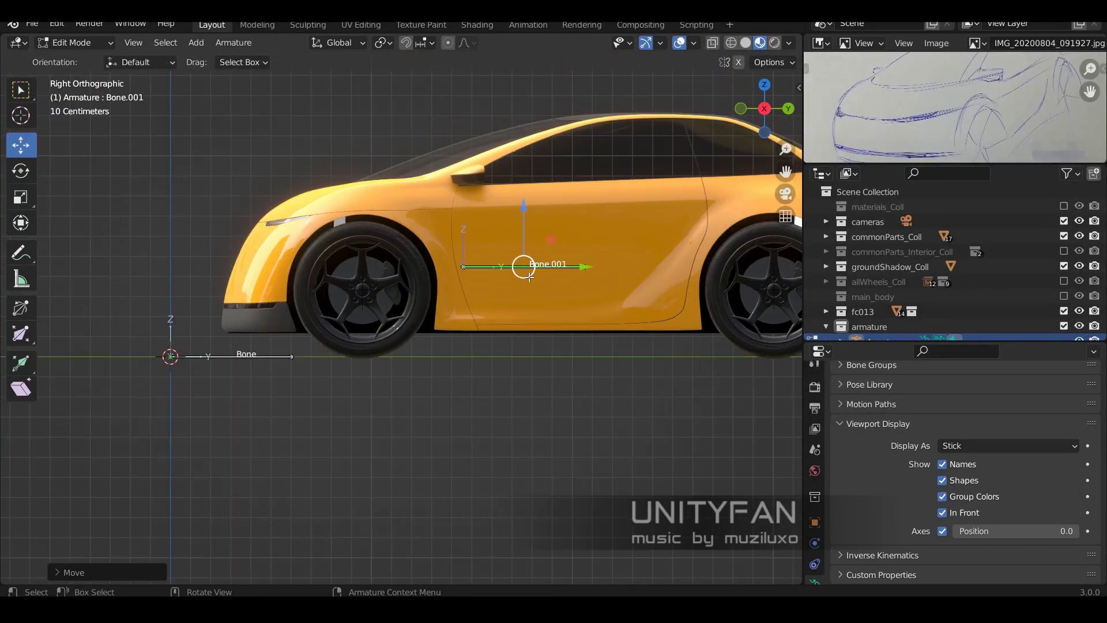
scroll(660, 253, up, 2)
- Move Bone.001 to the front door's hinge just below the side mirror
drag(548, 237, 519, 300)
middle_drag(519, 300, 576, 277)
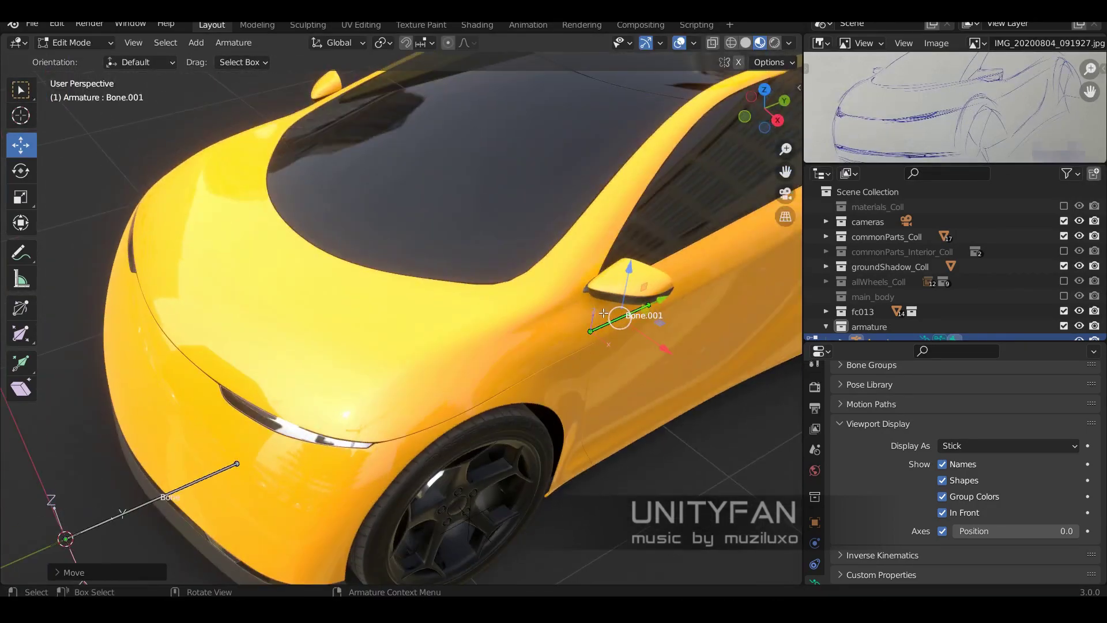
scroll(576, 277, up, 4)
mouse_move(462, 346)
middle_down()
mouse_move(451, 369)
mouse_move(470, 358)
middle_up()
scroll(415, 106, down, 3)
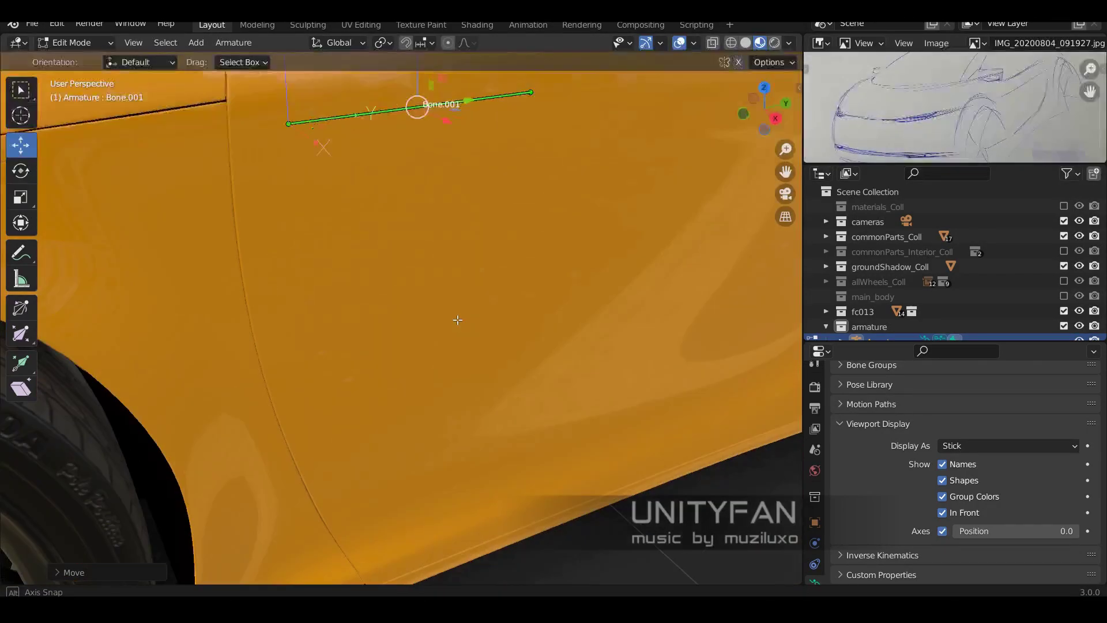
scroll(384, 198, down, 3)
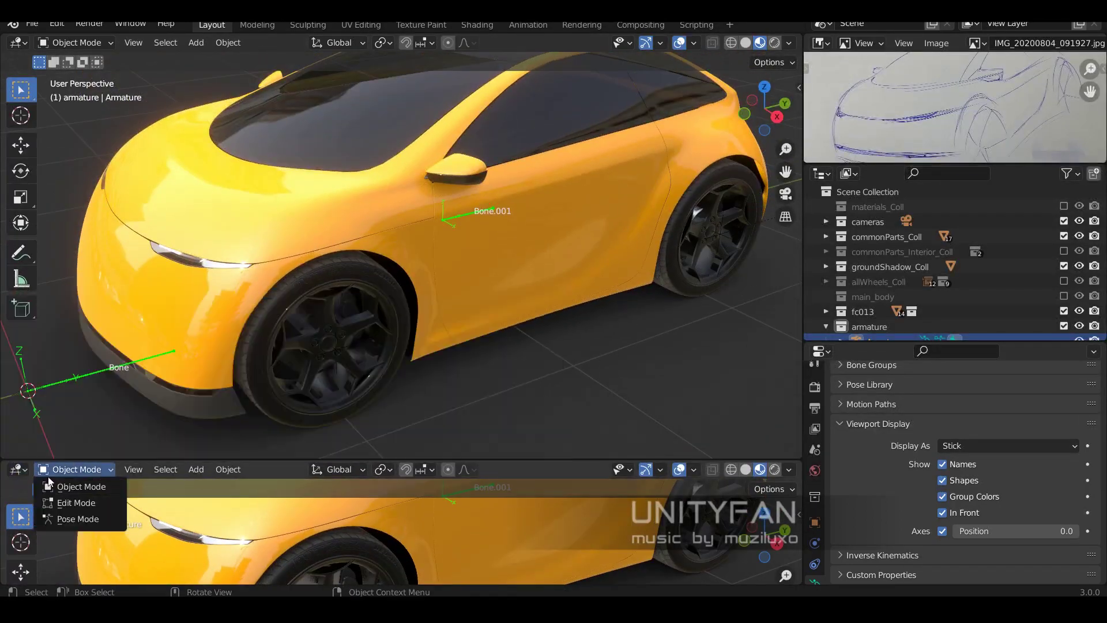
- Turn the lower area into a Timeline, then rotate Bone.001 and keyframe its Z rotation
click(18, 469)
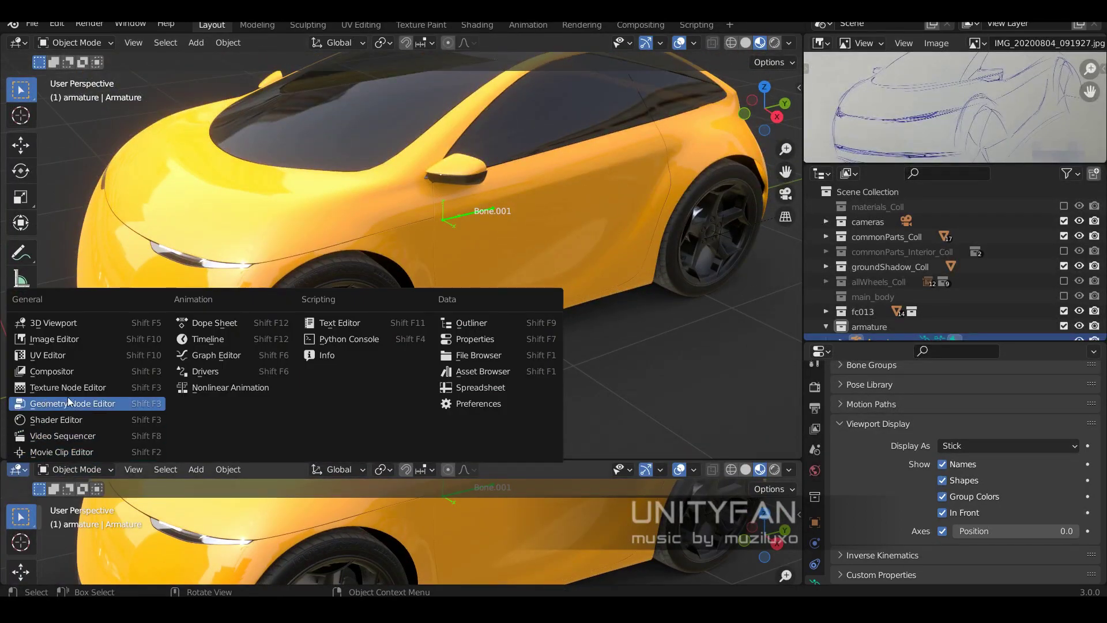
click(216, 339)
key(space)
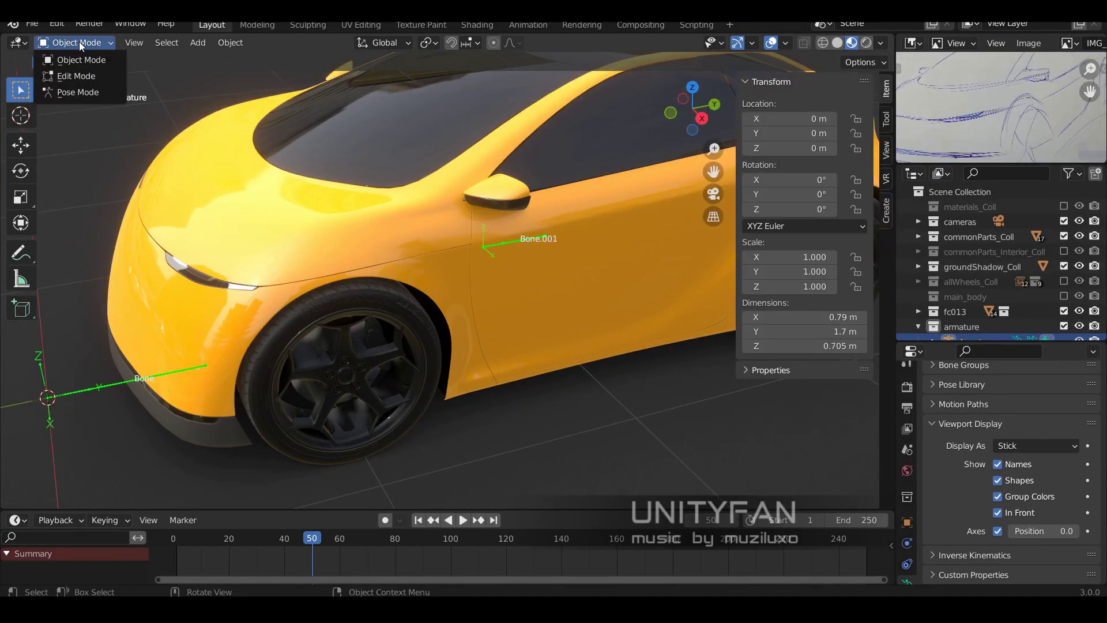
click(20, 171)
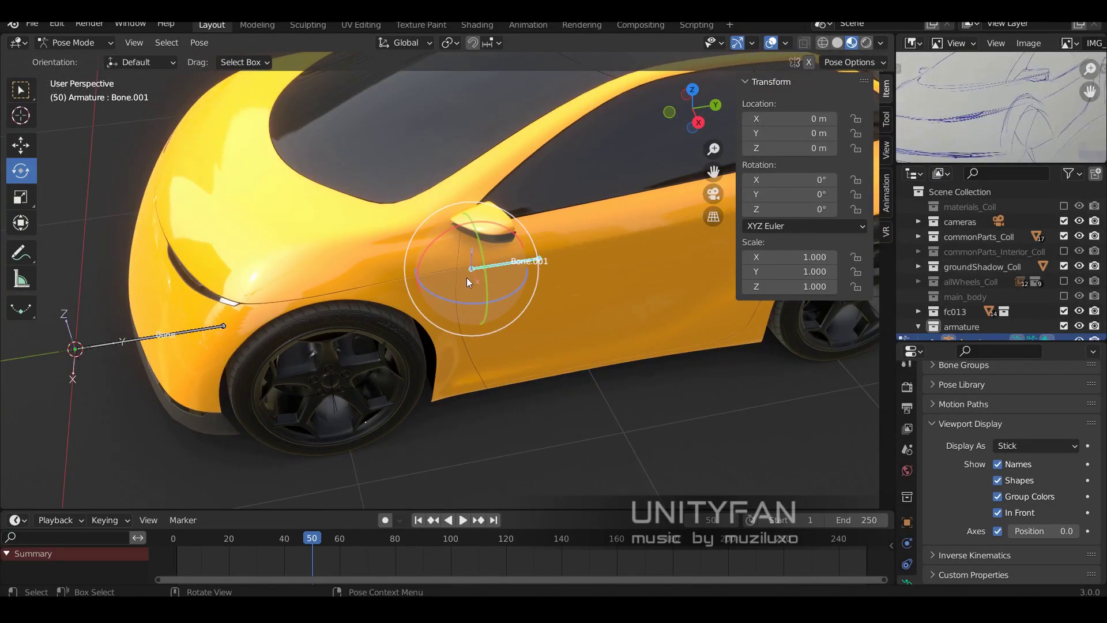
right_click(798, 213)
click(797, 215)
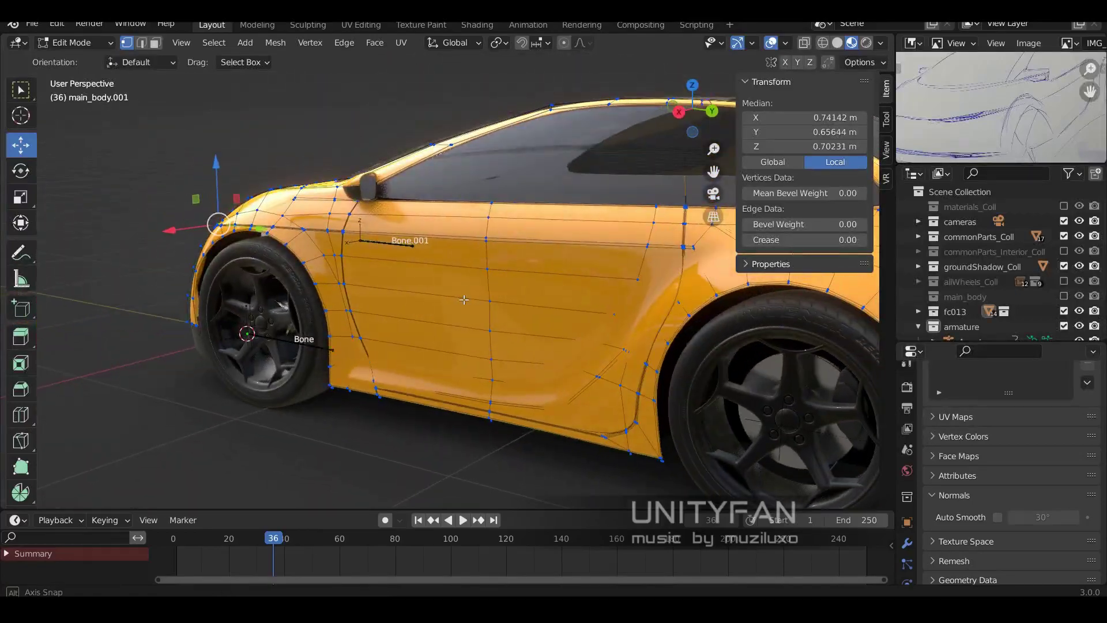
- In face select mode, pick a door face and grow the selection across the door panel
key(3)
middle_drag(464, 299, 511, 306)
click(511, 305)
key(ctrl+KP_Add)
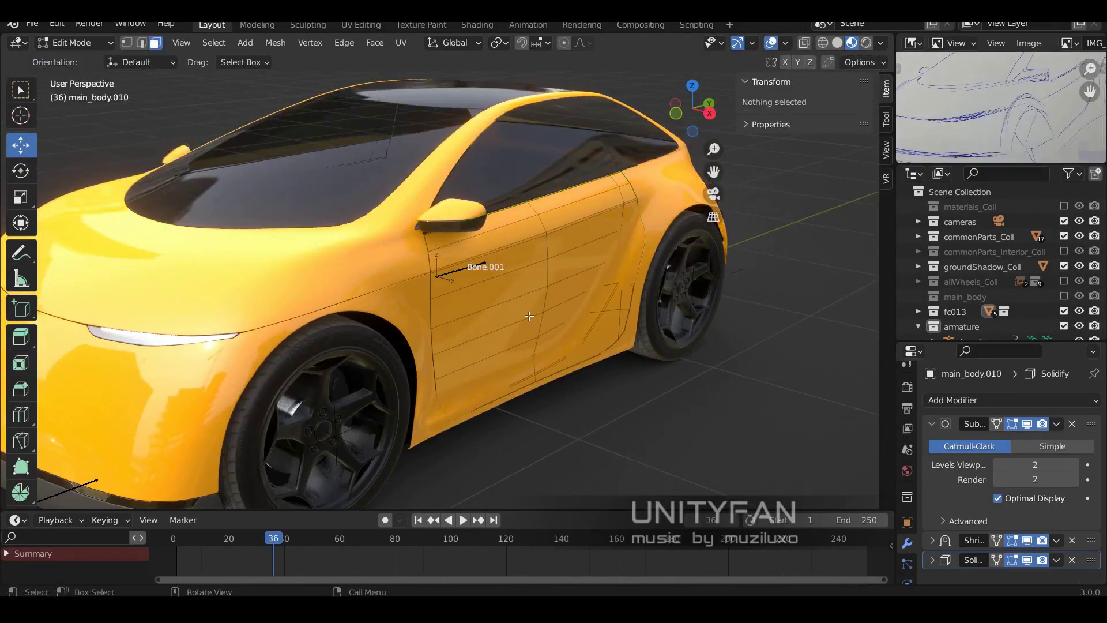
- Separate the selected door faces into their own object and add an Armature modifier
click(534, 299)
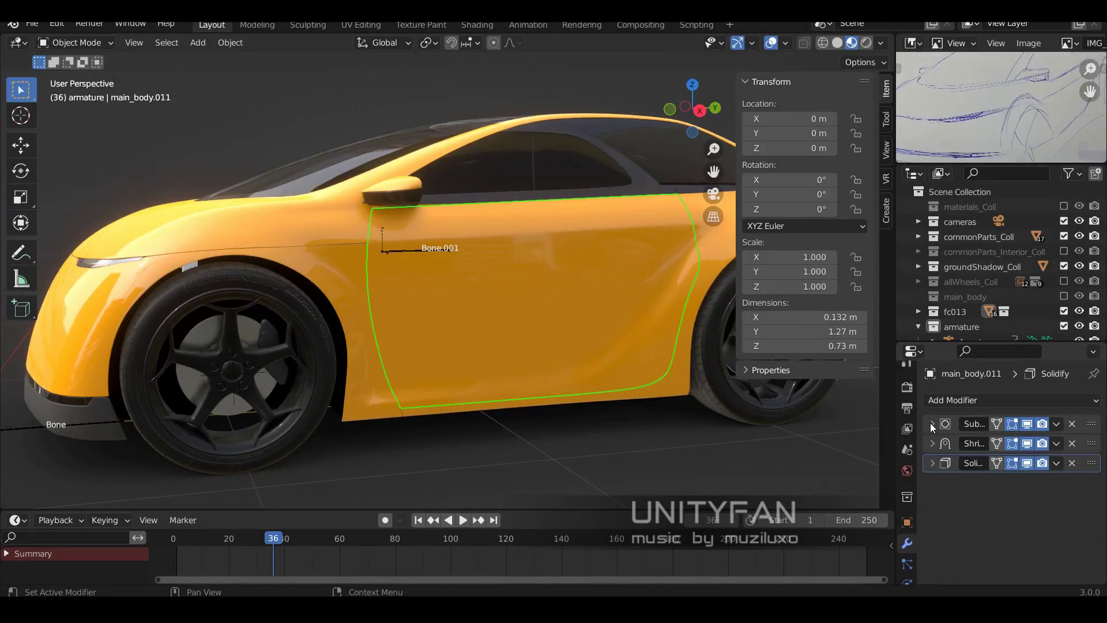
click(946, 399)
click(933, 94)
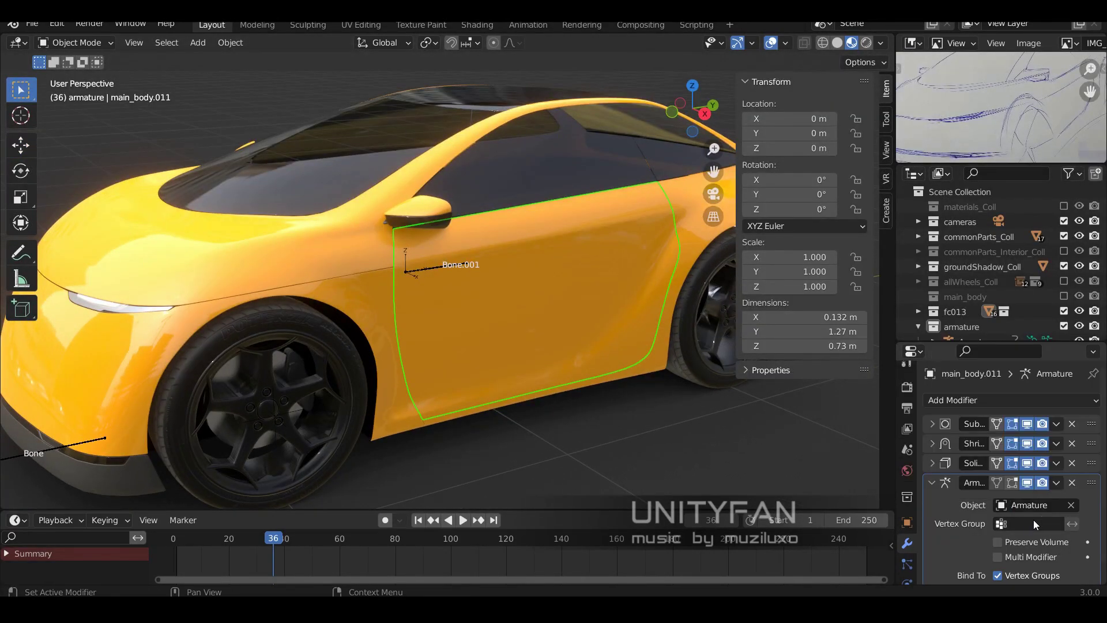
- Assign all the door's vertices to a new vertex group named Bone.001
key(a)
key(1)
key(KP_Decimal)
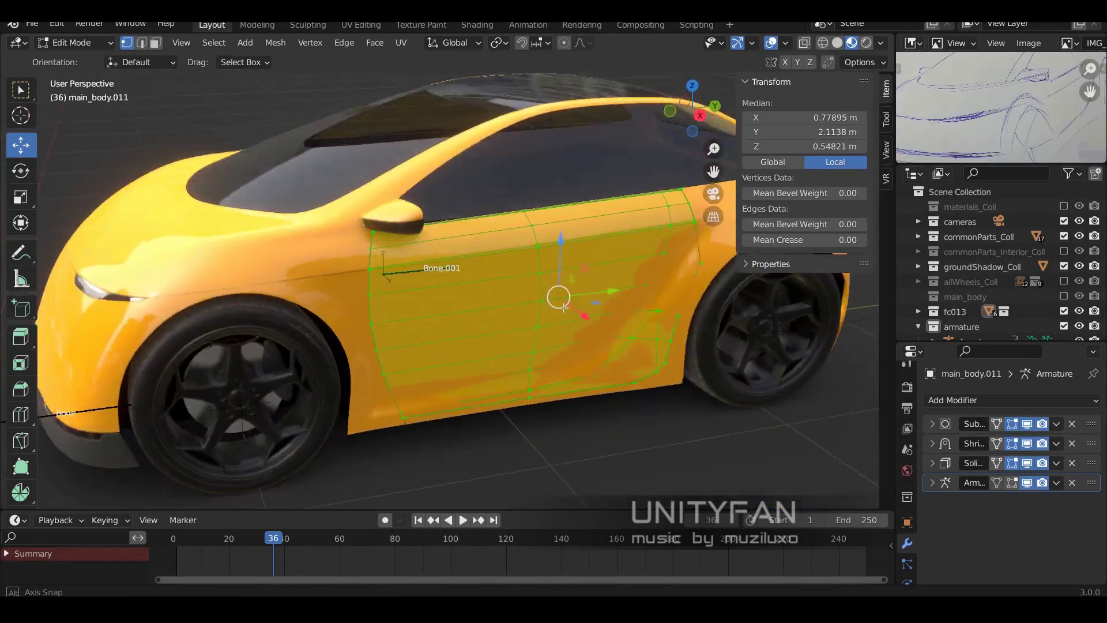
click(908, 543)
click(1088, 445)
double_click(958, 450)
text(Bone.001)
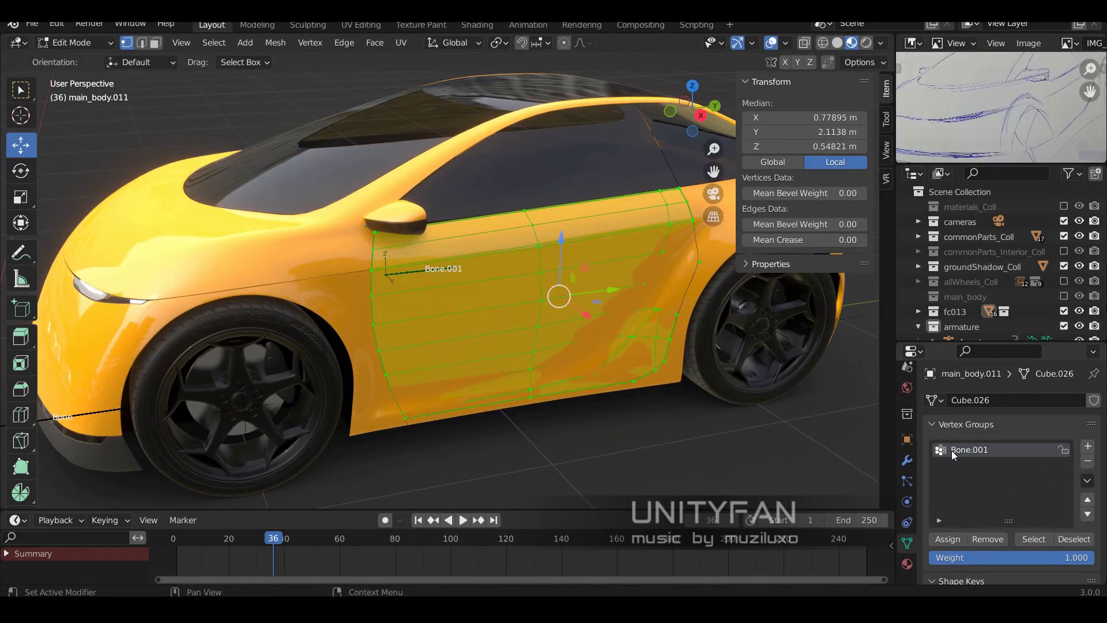
key(Tab)
- Scrub the timeline to check the door opening, then select the interior piece behind it
click(370, 542)
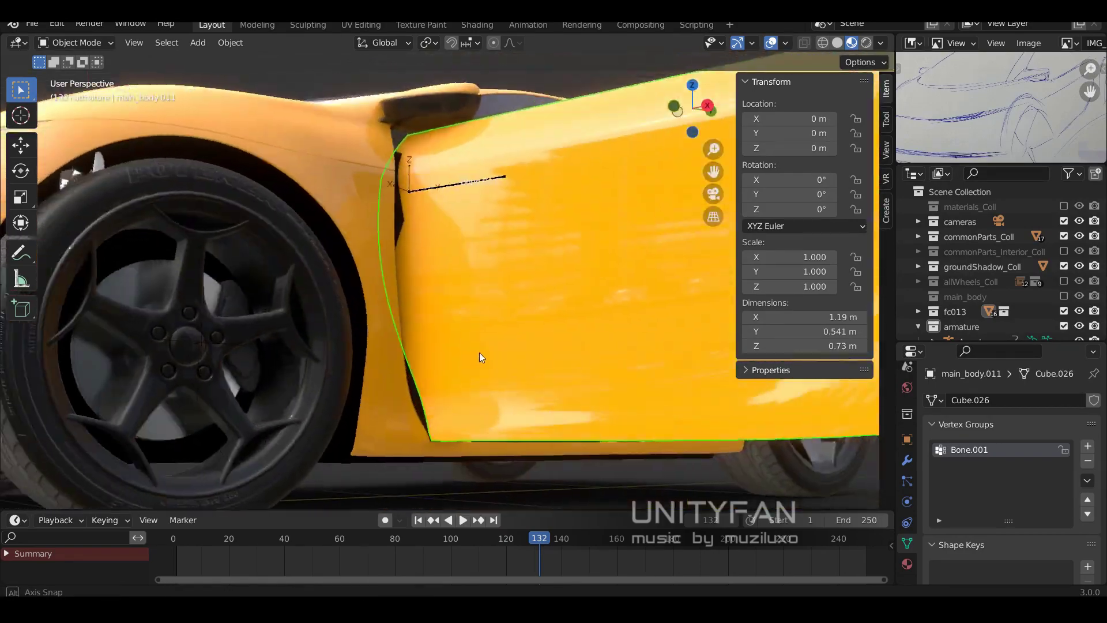
middle_drag(480, 352, 455, 273)
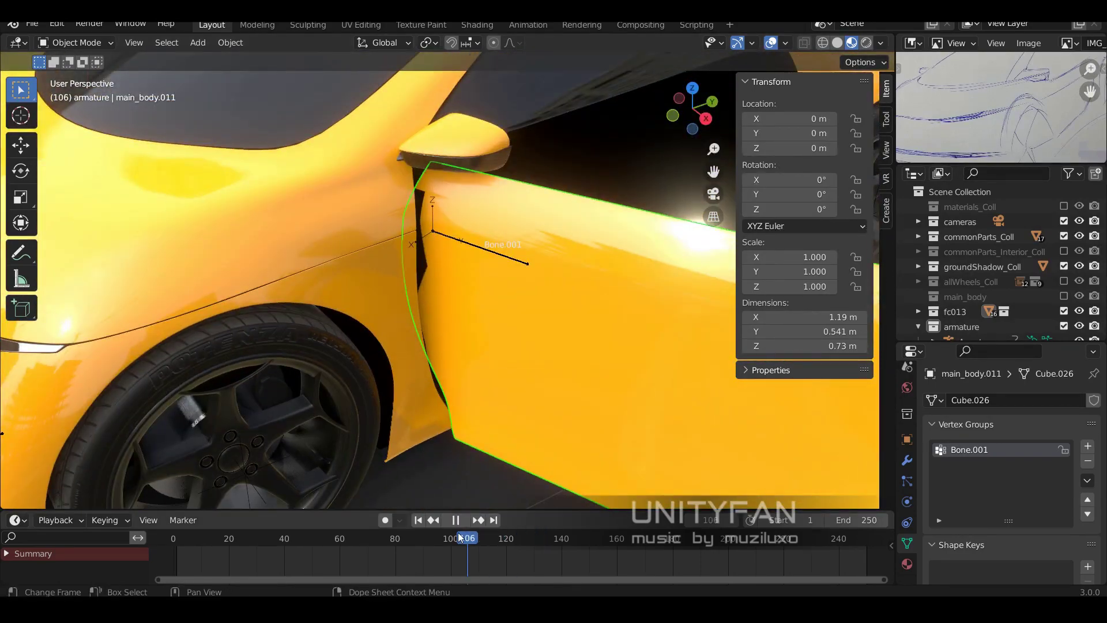
drag(539, 538, 218, 538)
scroll(427, 323, up, 5)
click(338, 315)
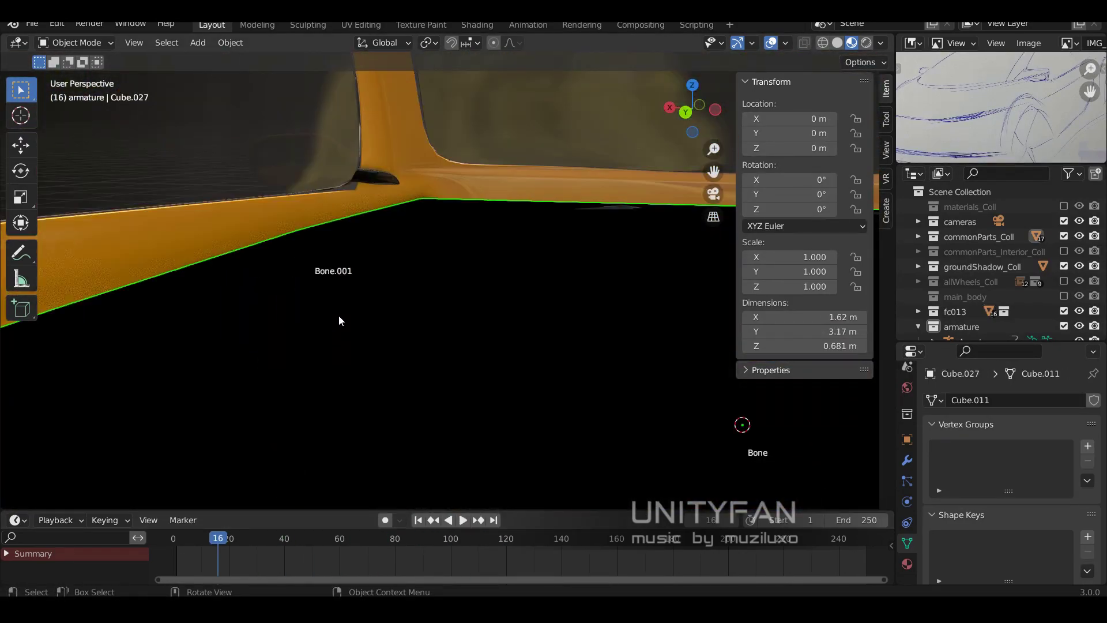
scroll(533, 346, down, 5)
- Play and scrub the animation to watch the door swing, ending at frame 35
middle_drag(533, 346, 265, 526)
click(477, 538)
mouse_move(520, 407)
middle_down()
mouse_move(411, 375)
mouse_move(508, 395)
middle_up()
click(395, 542)
key(space)
drag(395, 543, 269, 542)
- Separate the window faces off the body panel holding the door window
scroll(486, 354, up, 3)
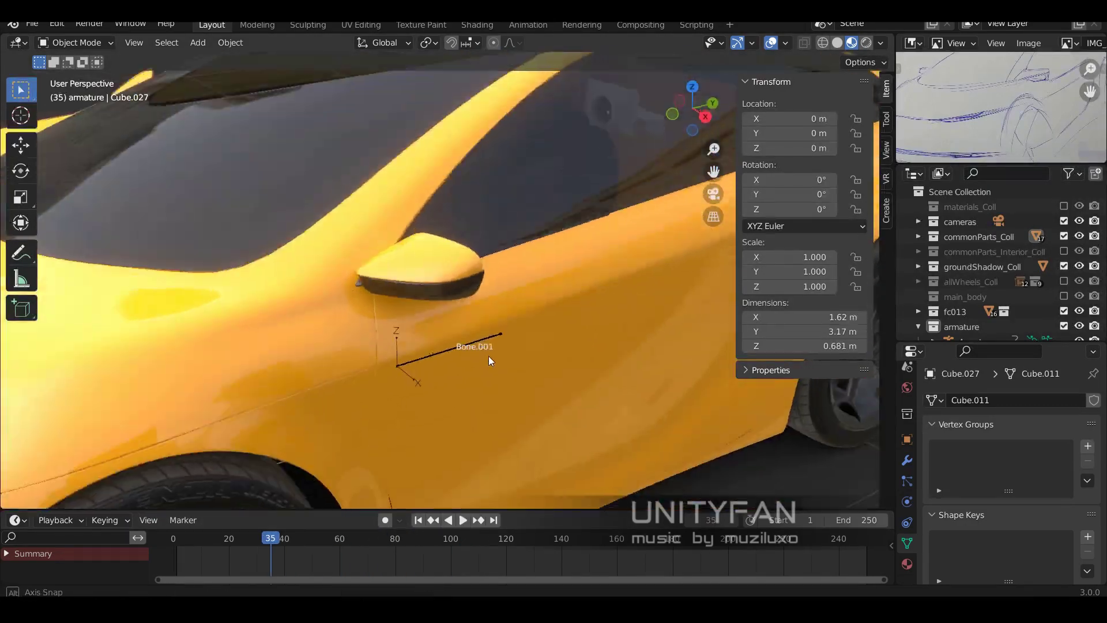
middle_drag(486, 354, 482, 299)
click(482, 298)
key(Tab)
middle_drag(532, 259, 525, 254)
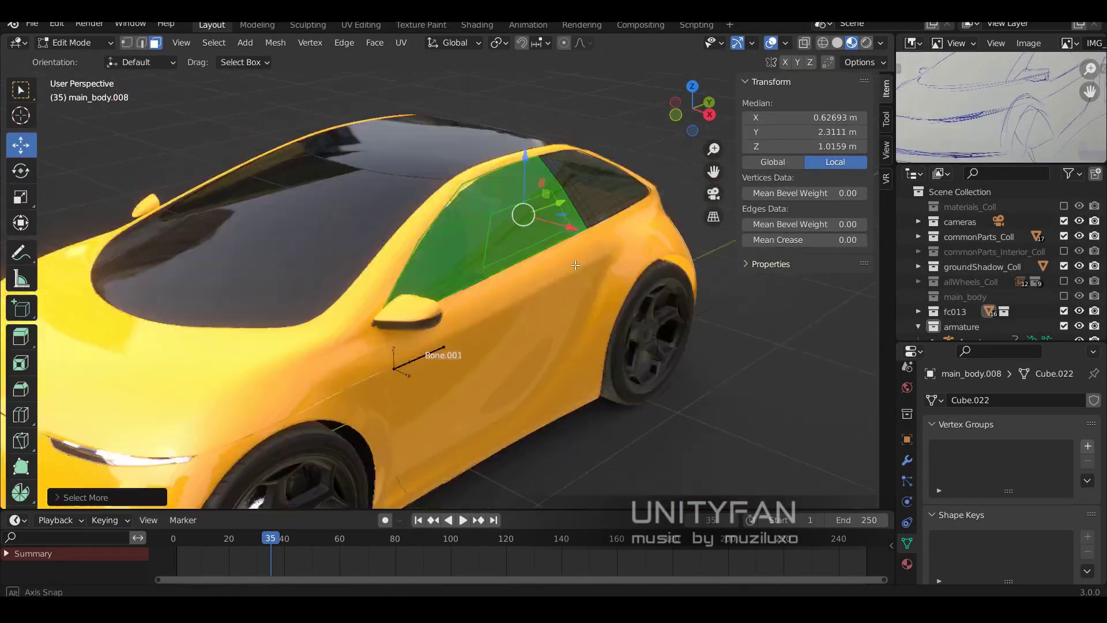
key(p)
click(510, 263)
key(Tab)
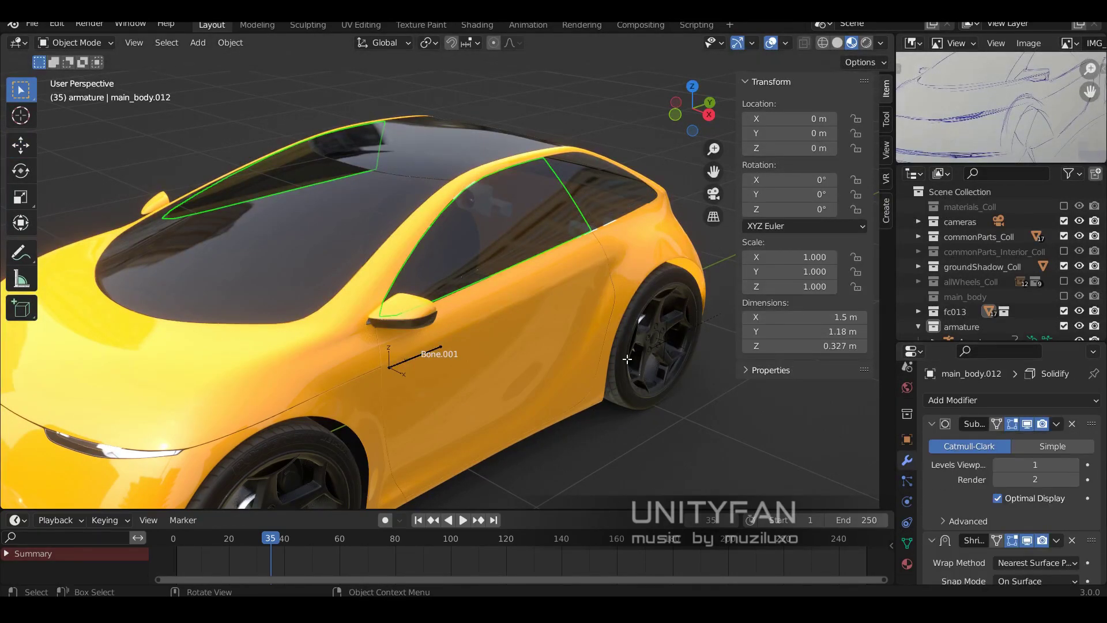
- Grow the selection over the window glass and separate it into its own object
key(Tab)
key(ctrl+KP_Add)
click(504, 251)
key(Tab)
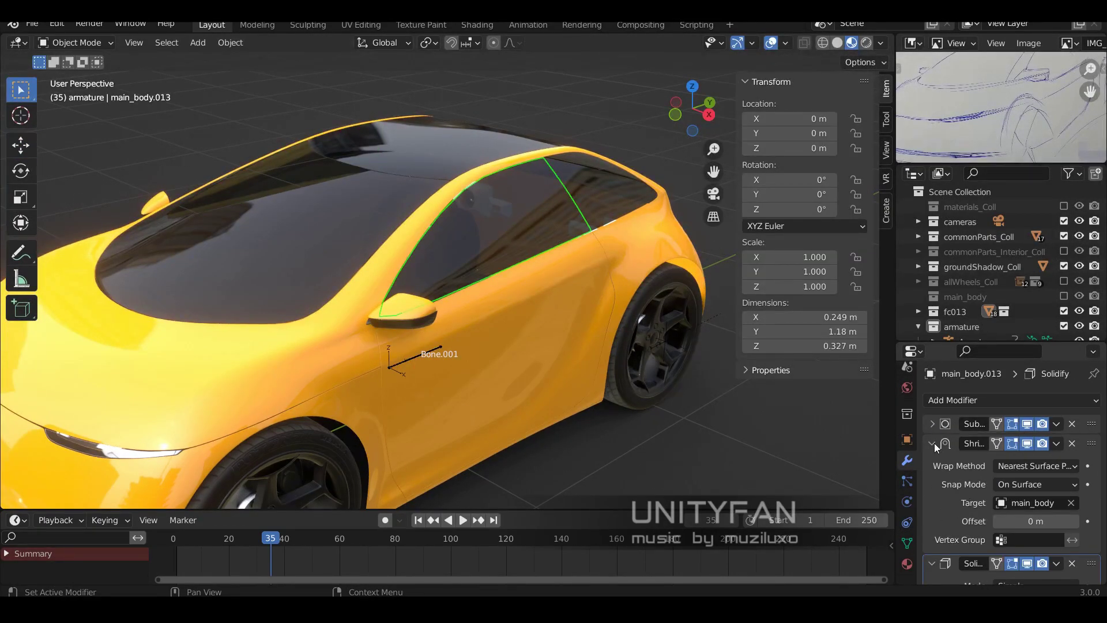
- Give the glass an Armature modifier targeting Armature and a Bone.001 vertex group, then check frame 119
click(986, 404)
click(900, 81)
key(Tab)
key(Tab)
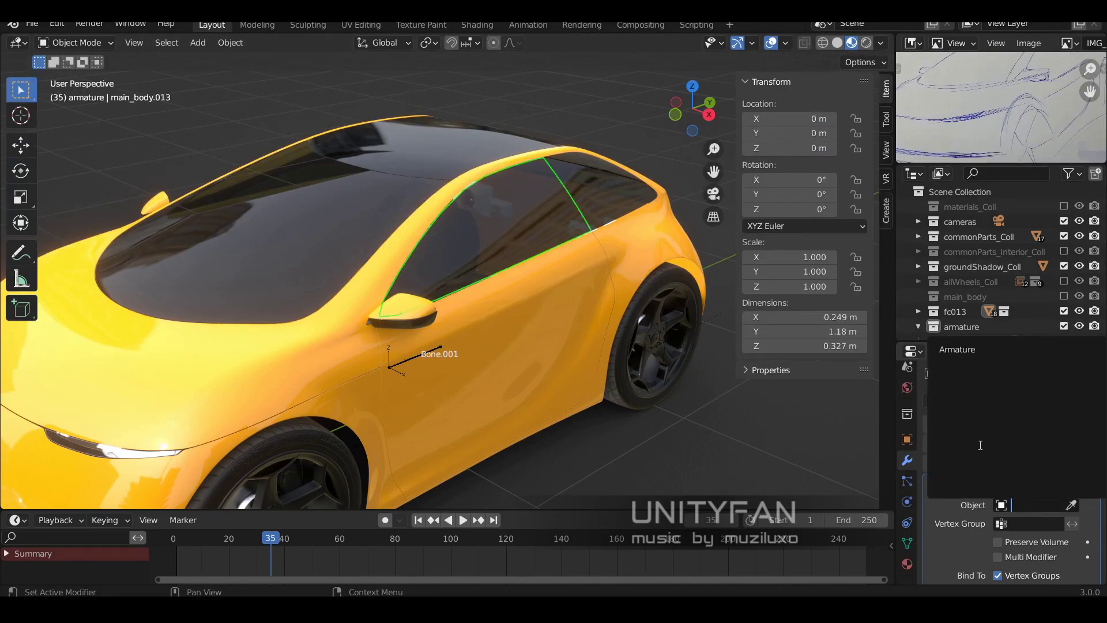
click(932, 484)
click(908, 543)
key(Tab)
click(1088, 446)
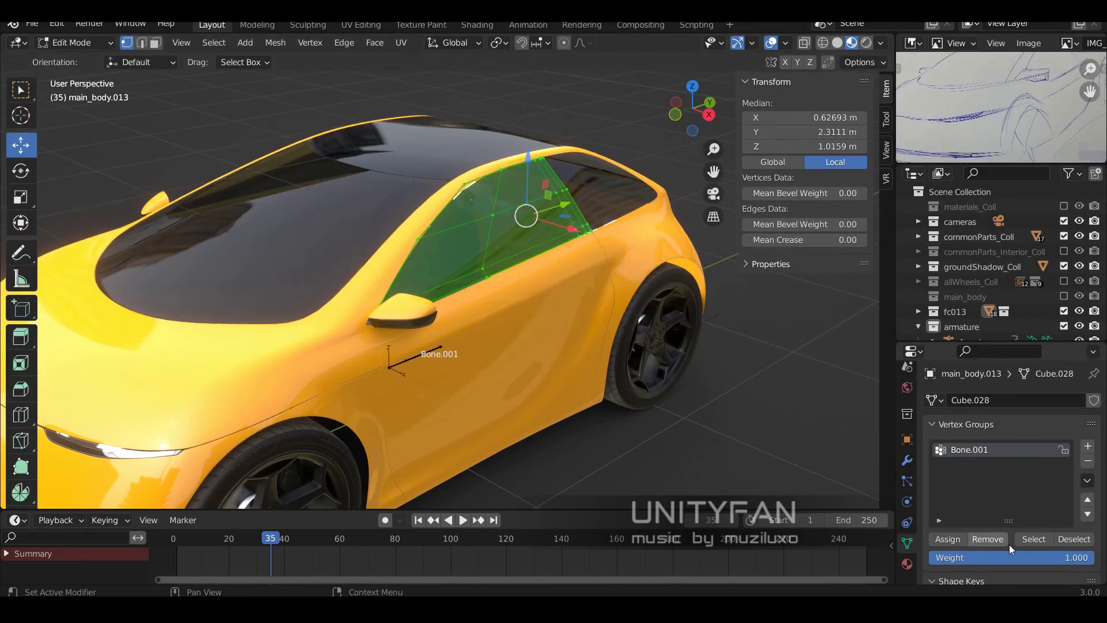
key(Tab)
drag(271, 553, 504, 554)
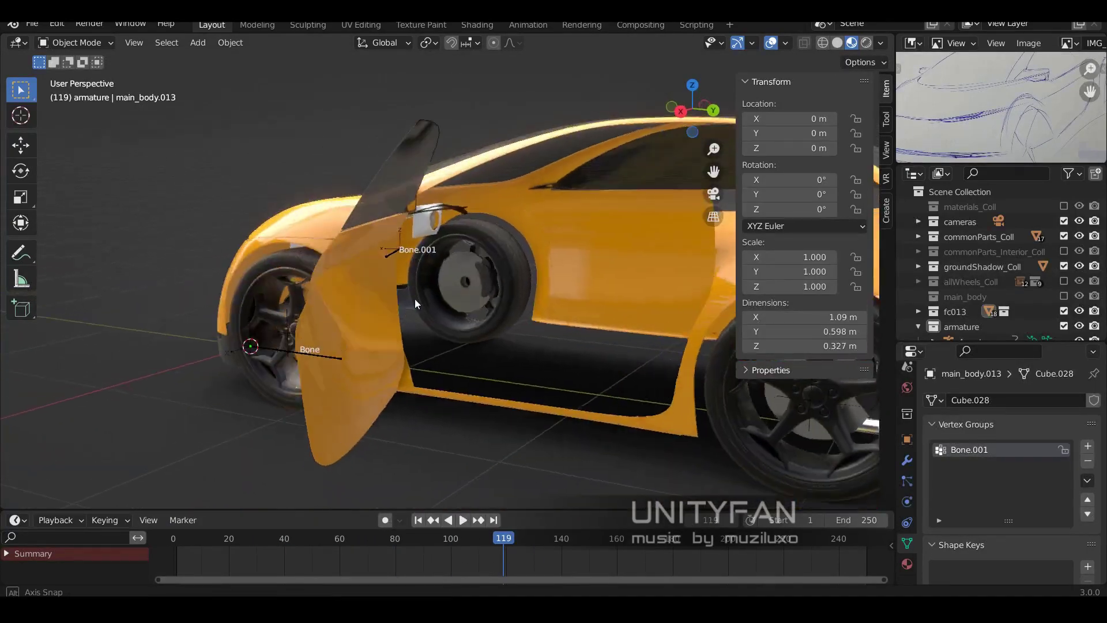
mouse_move(414, 299)
middle_down()
mouse_move(464, 323)
mouse_move(366, 243)
mouse_move(622, 244)
mouse_move(557, 264)
mouse_move(434, 260)
middle_up()
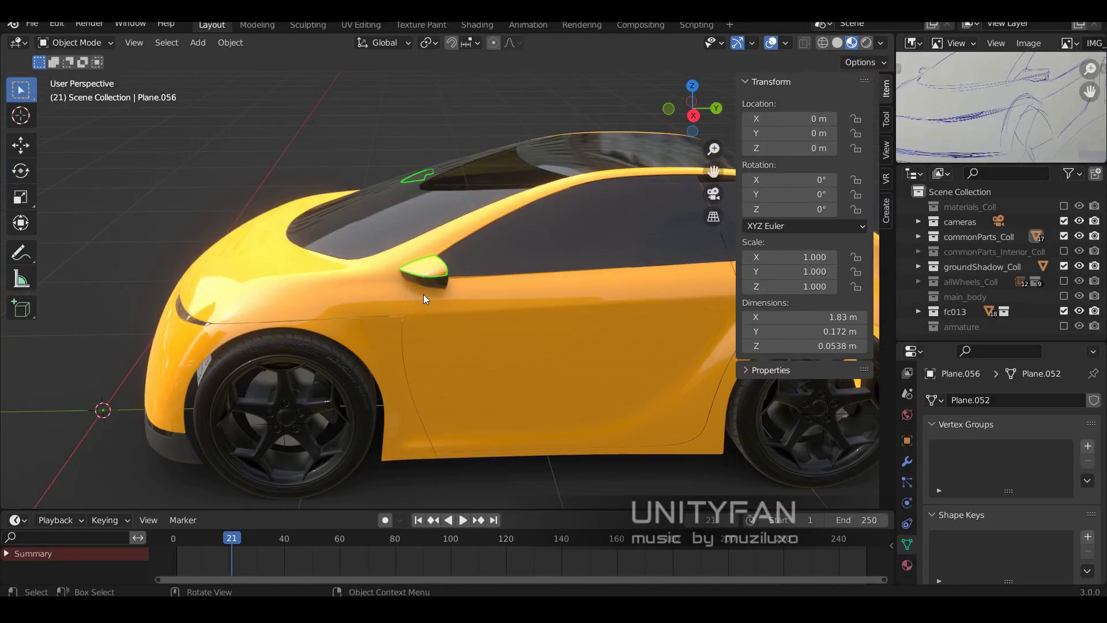
- Move the side mirror along the Y axis in a straight side view
click(431, 288)
click(21, 146)
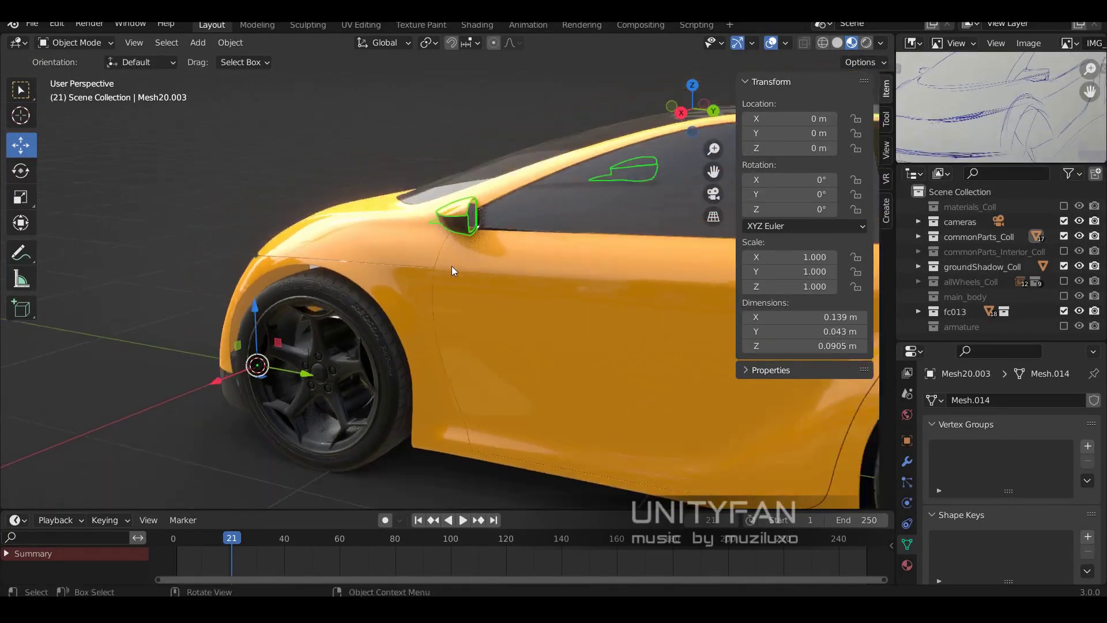
scroll(452, 265, down, 5)
key(KP_3)
scroll(497, 284, up, 4)
key(g)
key(y)
click(307, 352)
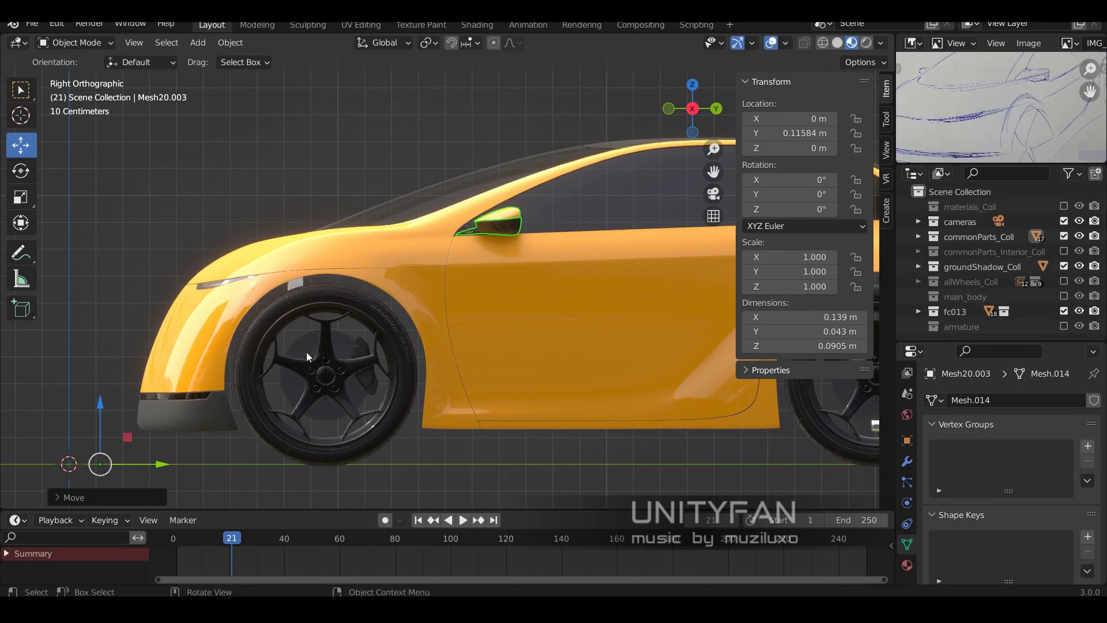
middle_drag(306, 356, 318, 365)
- Set the origins of the mirror trim and mirror body to the 3D cursor
click(594, 187)
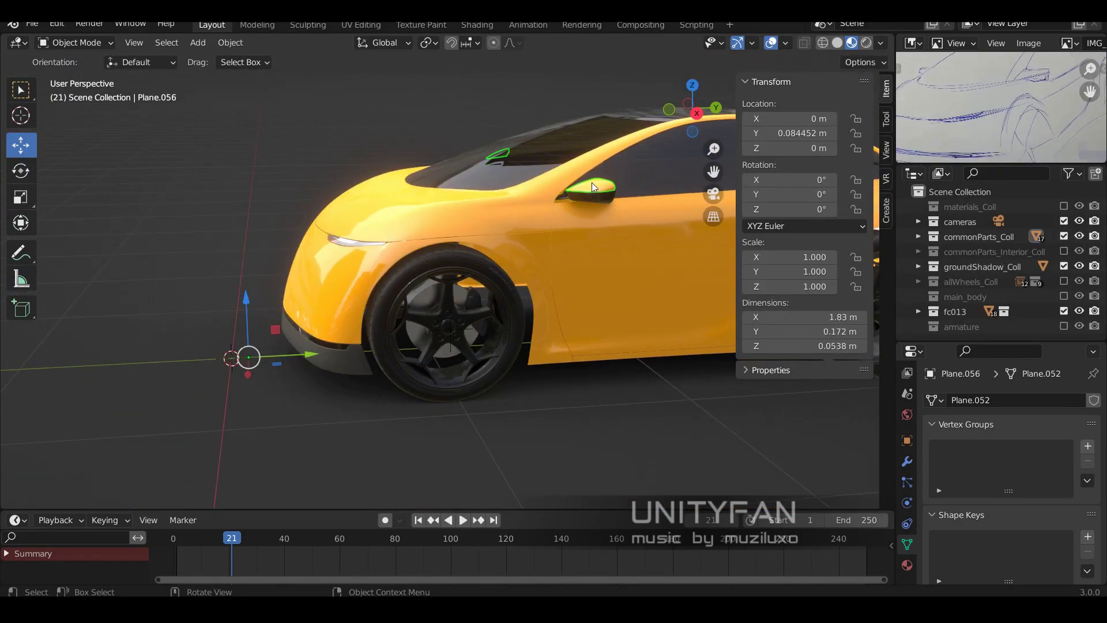
click(230, 42)
click(230, 42)
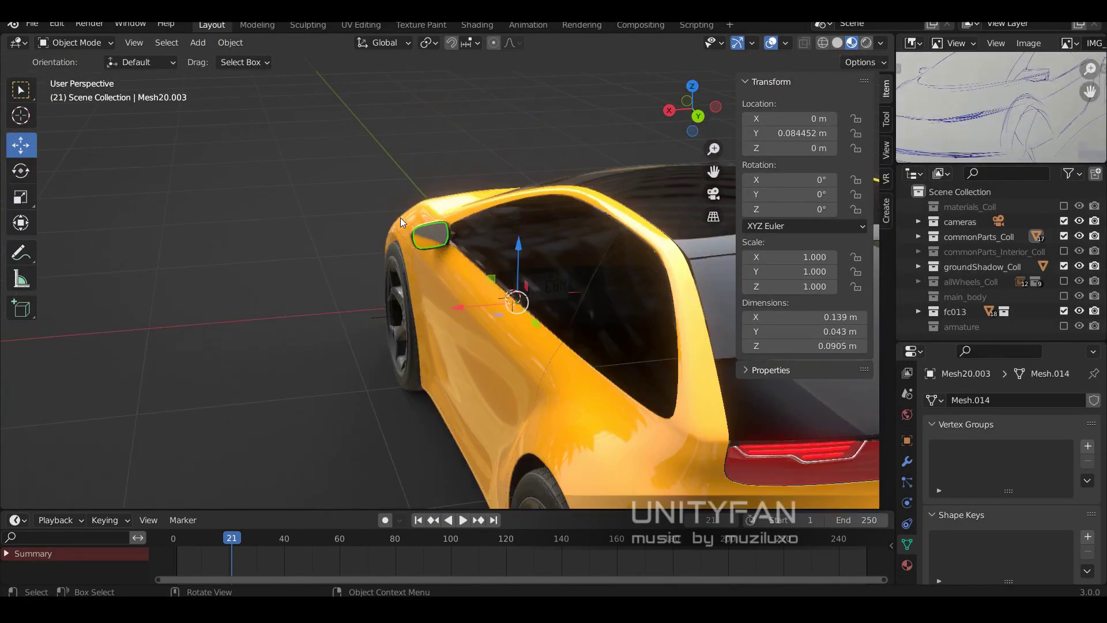
click(230, 42)
click(434, 107)
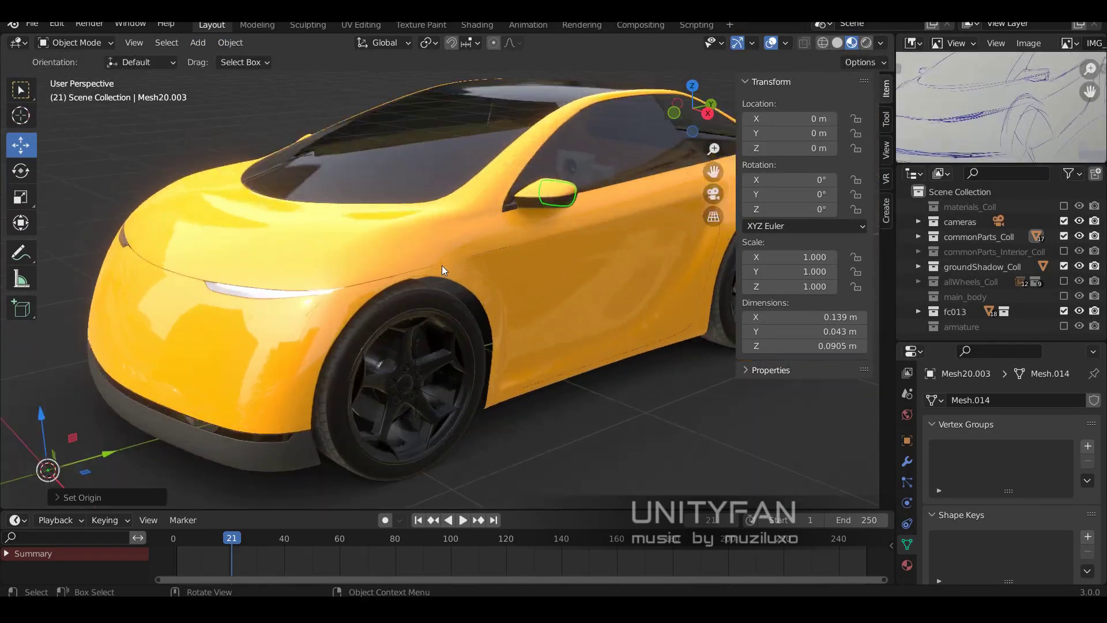
- In X-ray view, select a mirror face and separate it into its own object
middle_drag(424, 238, 605, 345)
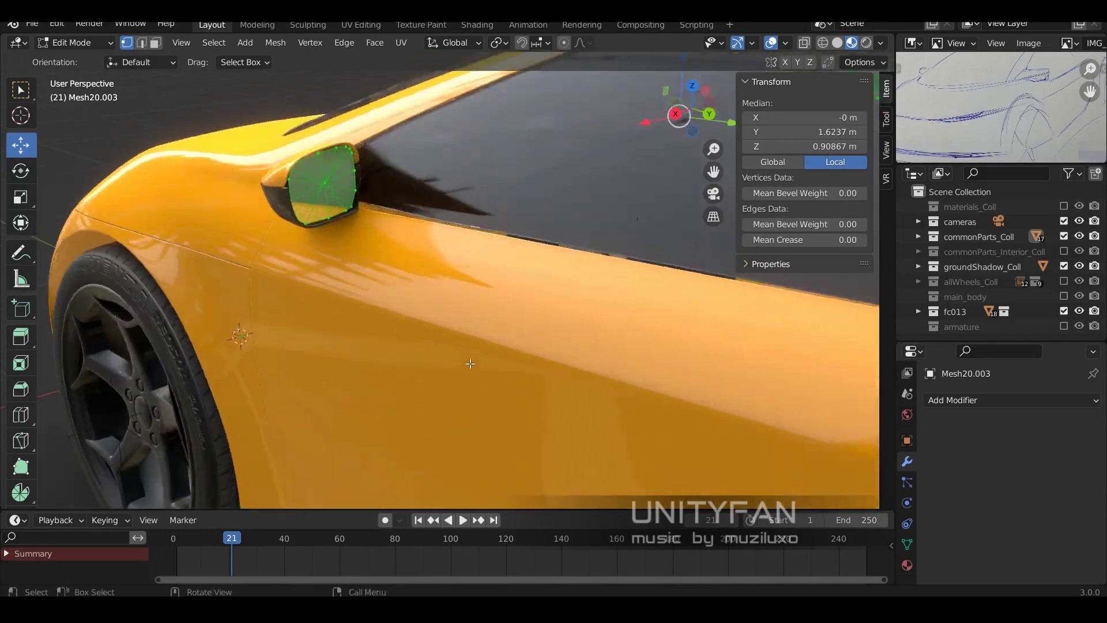
key(shift+z)
click(359, 216)
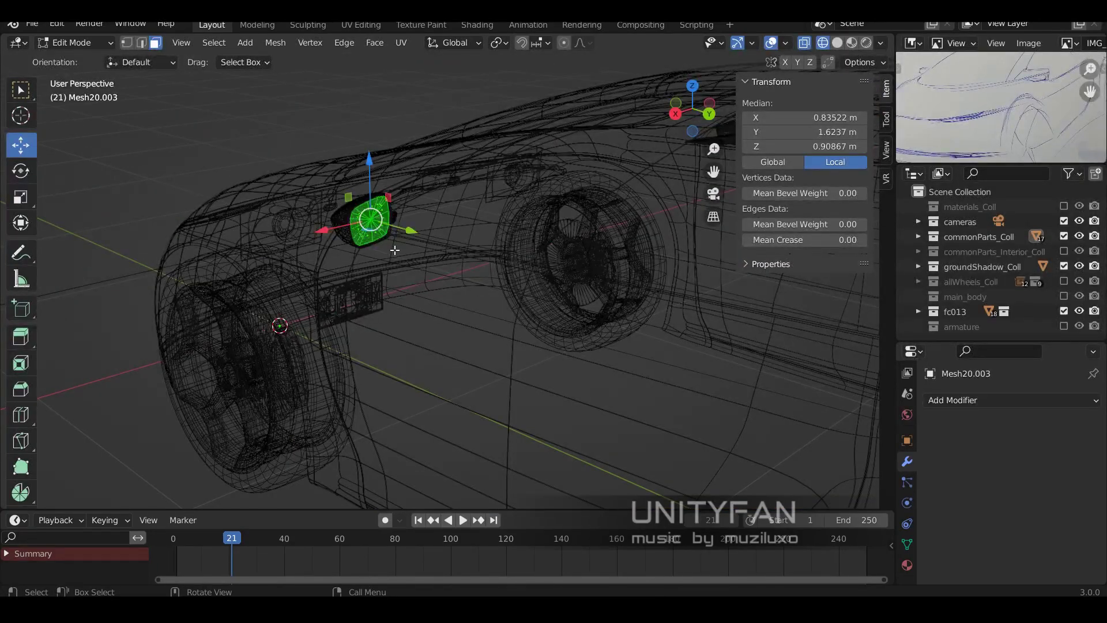
key(p)
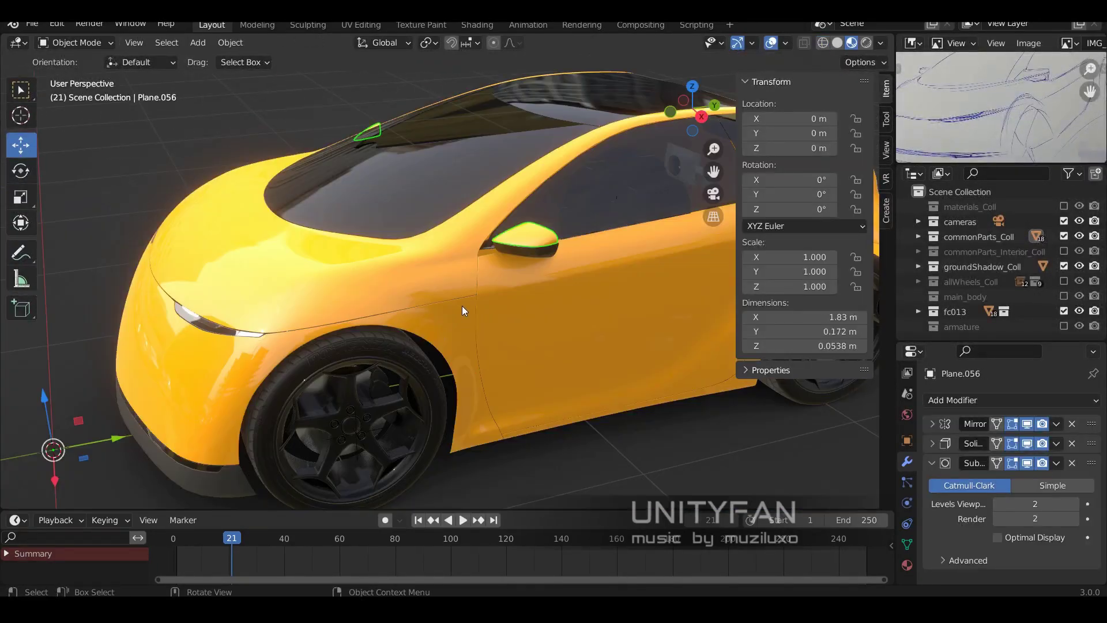
- Apply the Mirror modifiers on the mirror piece and its trim
click(1056, 424)
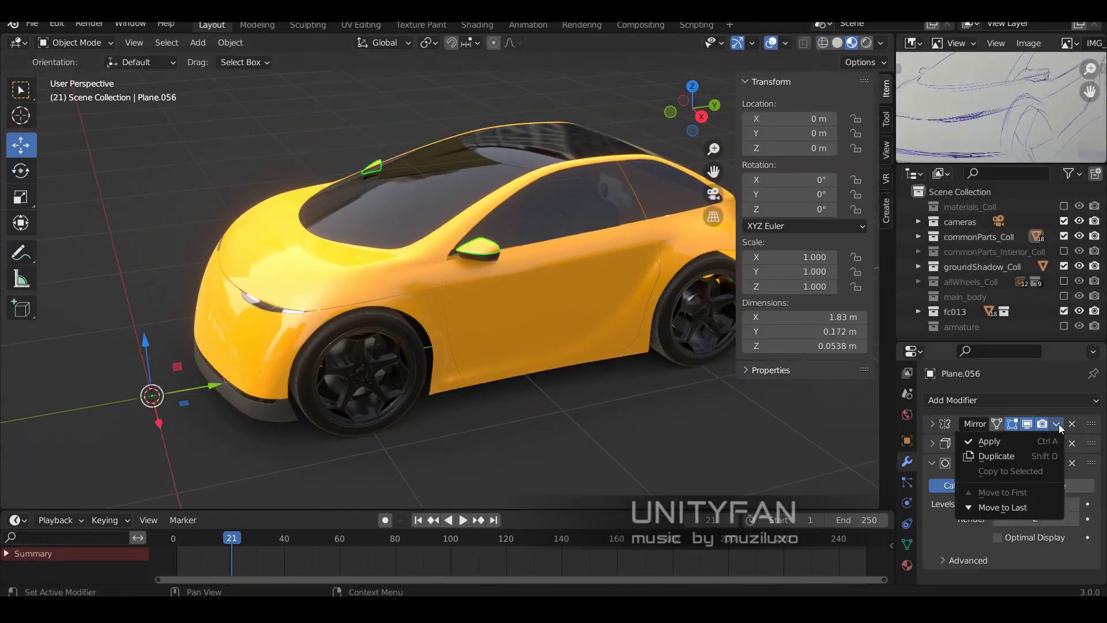
click(989, 442)
key(Tab)
key(shift+z)
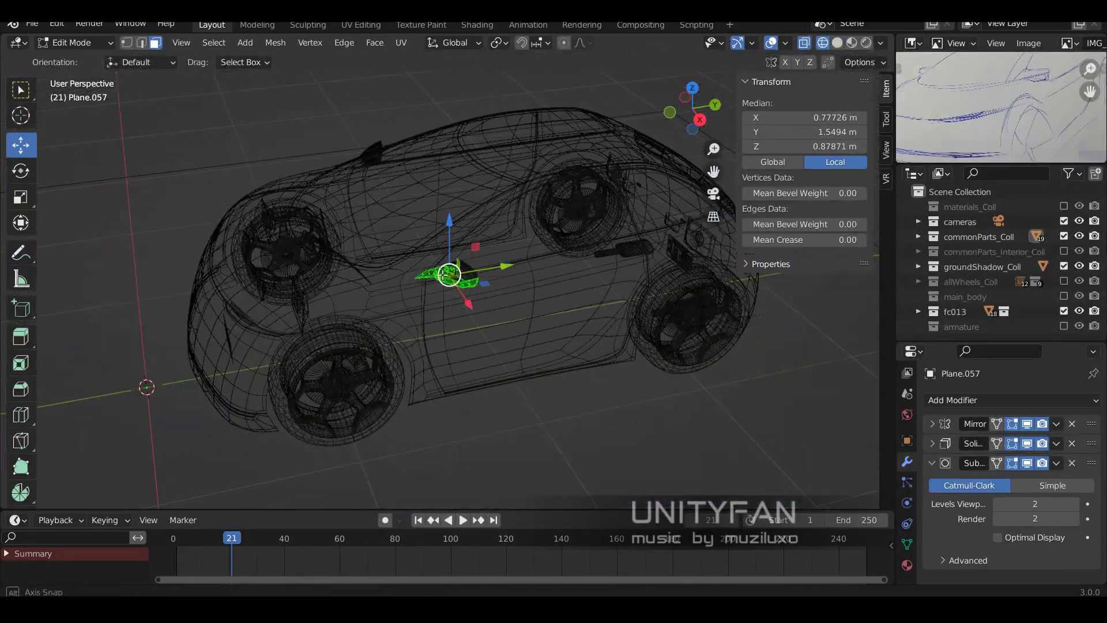
click(1057, 424)
click(1037, 444)
key(Tab)
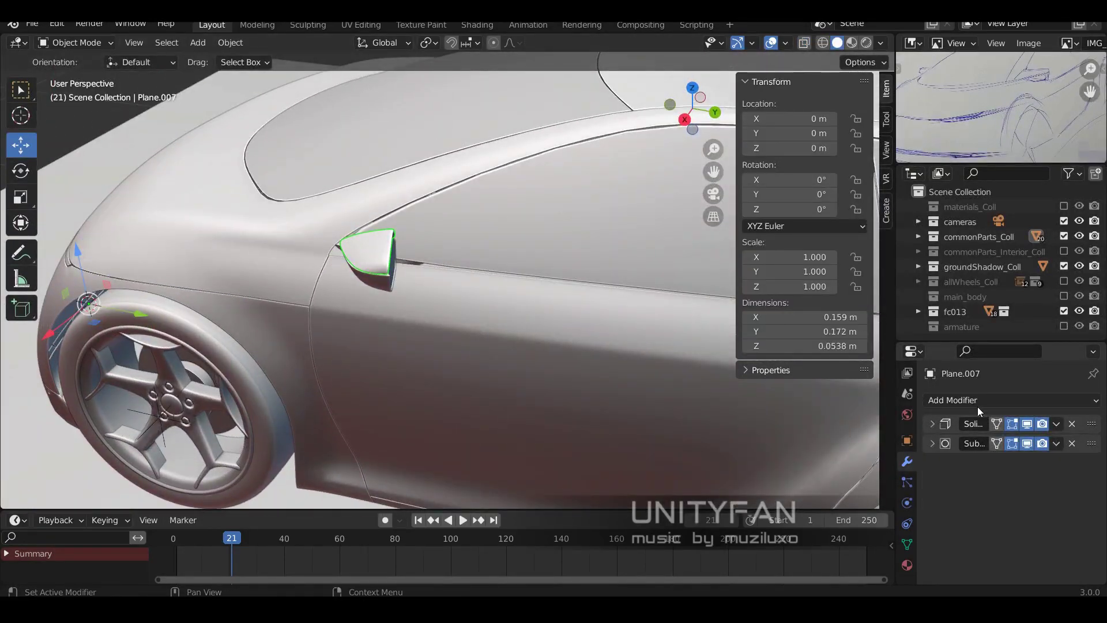
- Add Armature modifiers to the mirror piece and trim, with Armature as the rig
click(1009, 399)
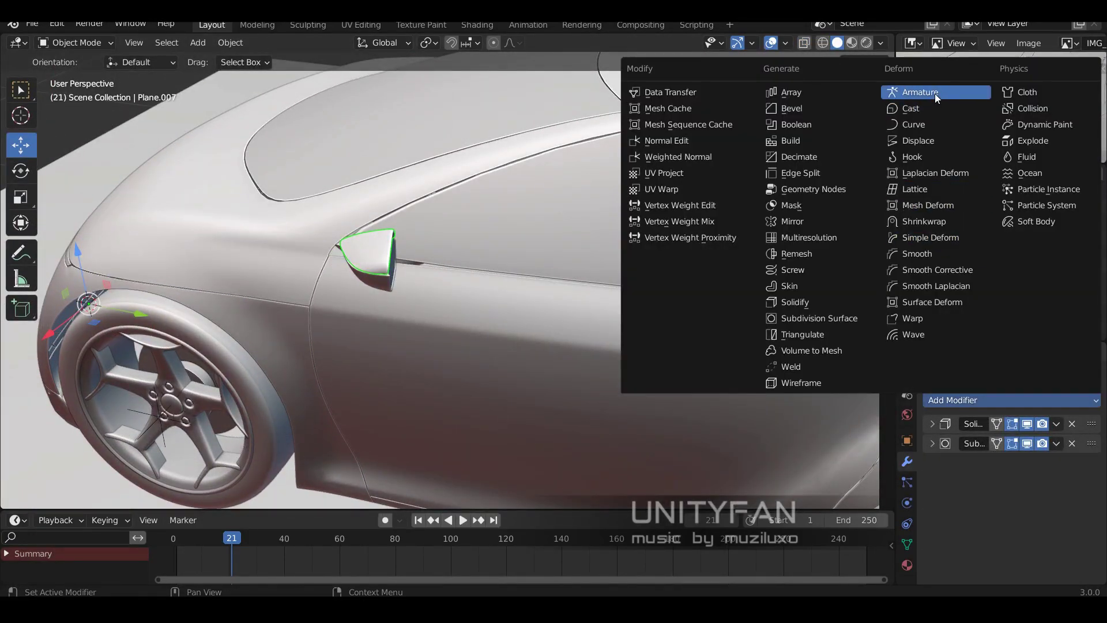
click(938, 93)
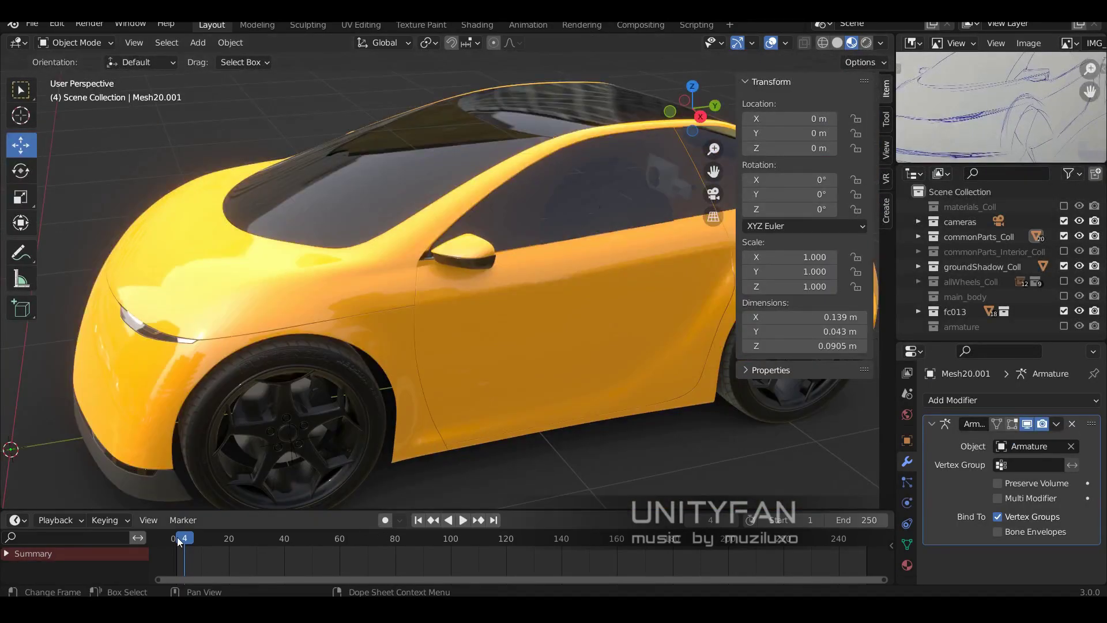
key(space)
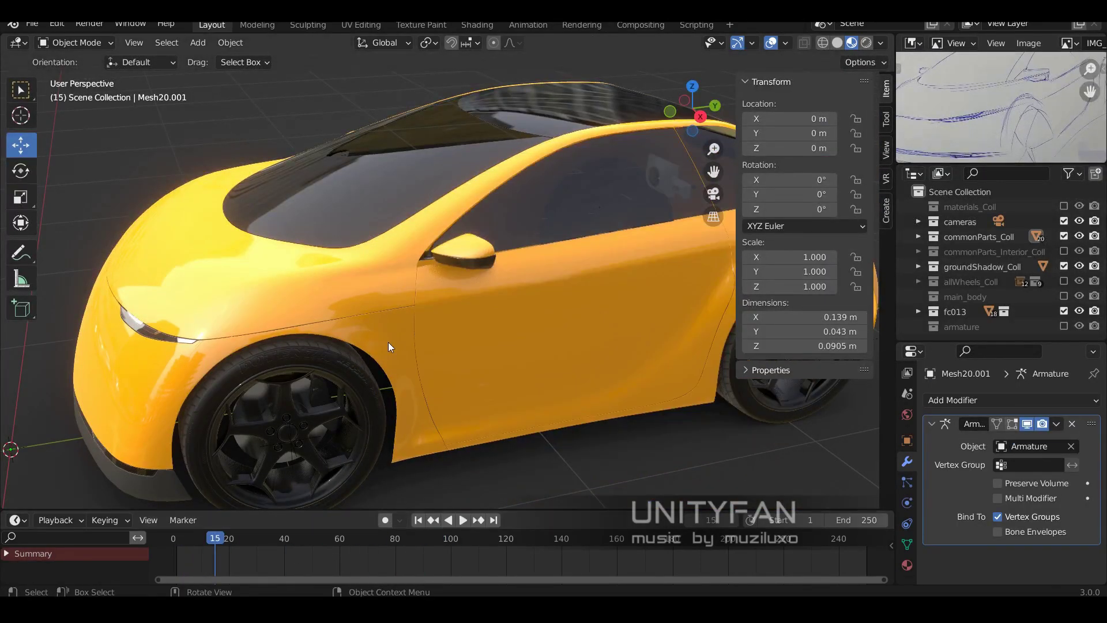
click(990, 400)
click(888, 81)
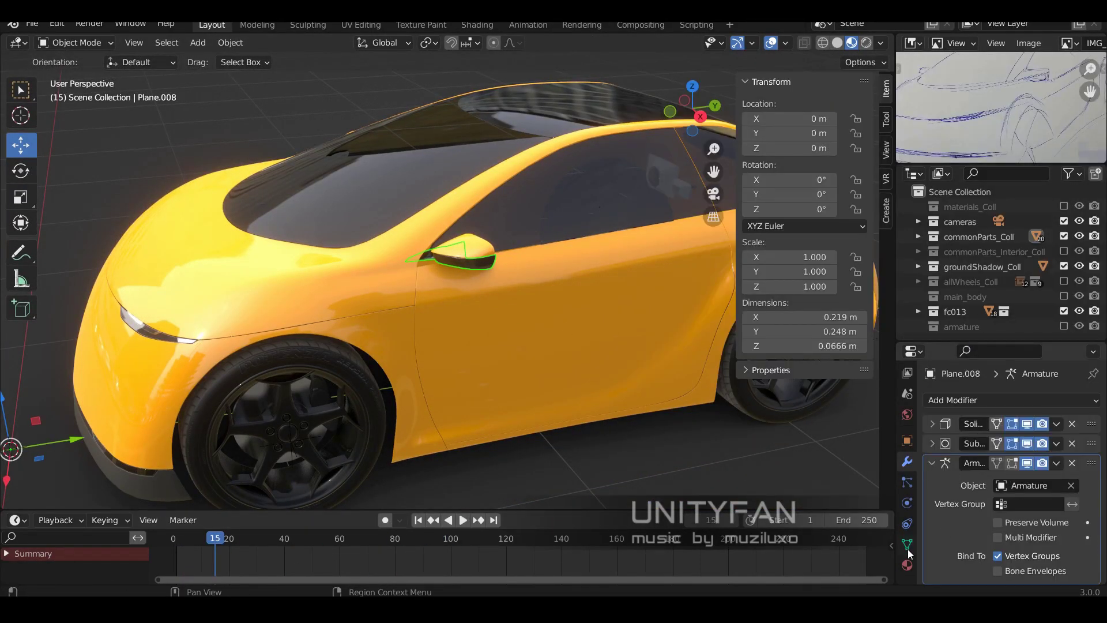
text(Bone.001)
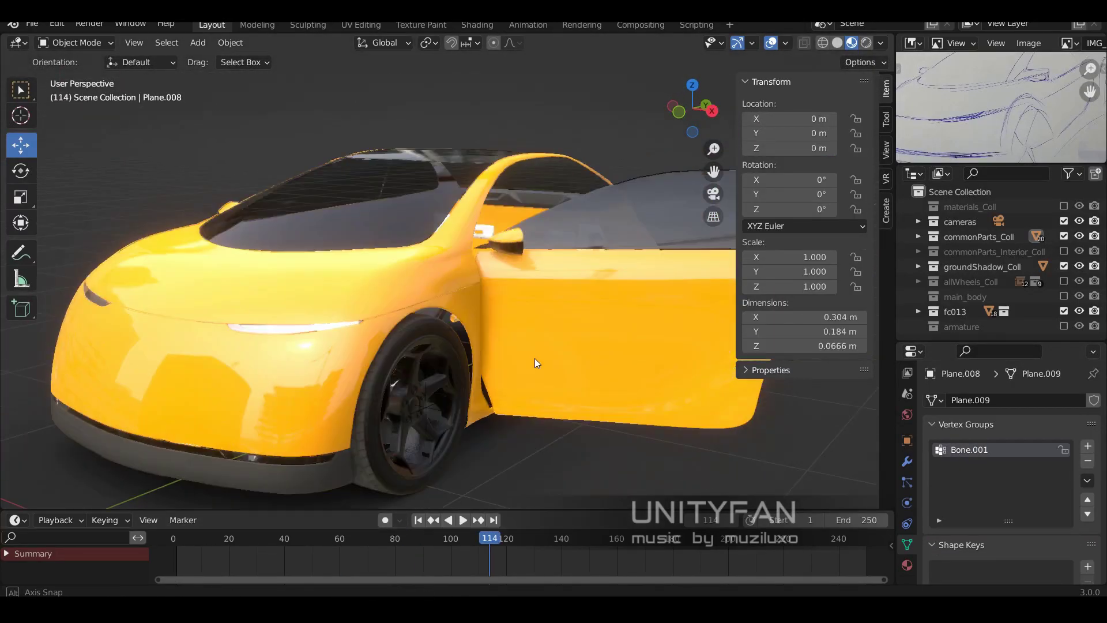
- Play the door animation to check the mirror swings with it, then select the body panel
mouse_move(535, 363)
middle_down()
mouse_move(301, 345)
mouse_move(386, 365)
middle_up()
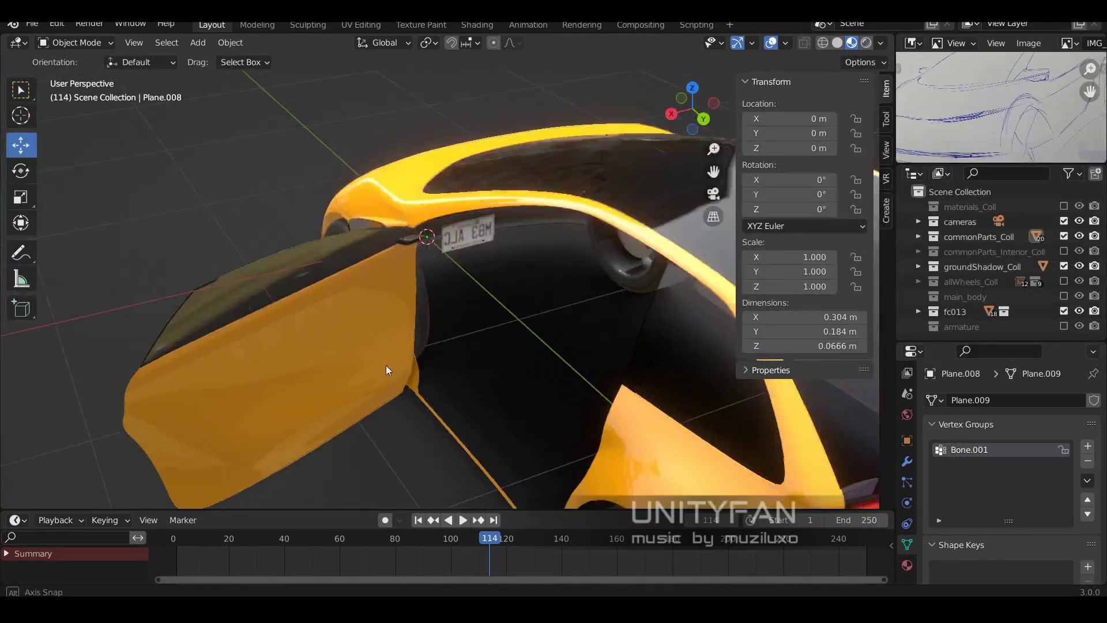
drag(446, 542, 371, 539)
click(462, 520)
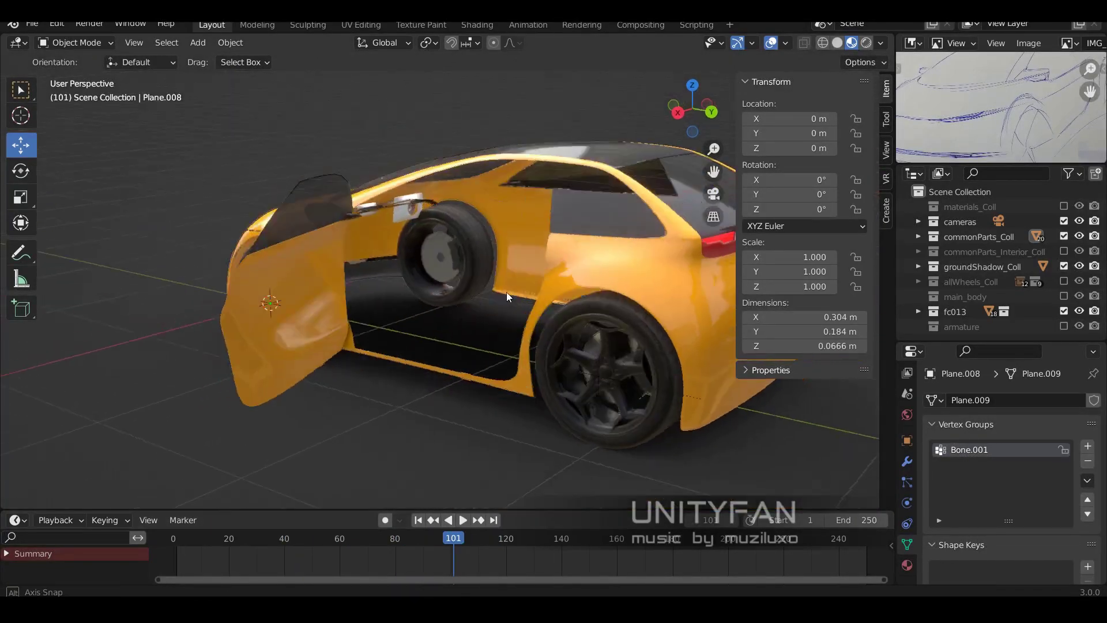
click(518, 290)
middle_drag(518, 289, 383, 316)
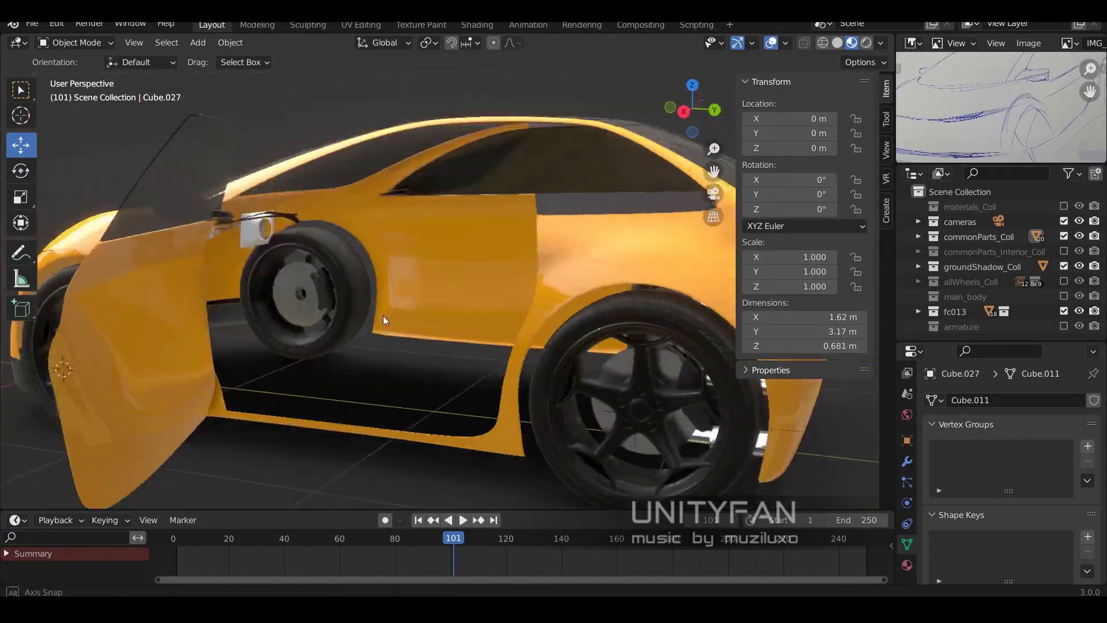
scroll(448, 322, down, 3)
click(919, 311)
scroll(953, 240, down, 3)
- Create a new collection inside fc013 and name it fc013_interior
right_click(940, 220)
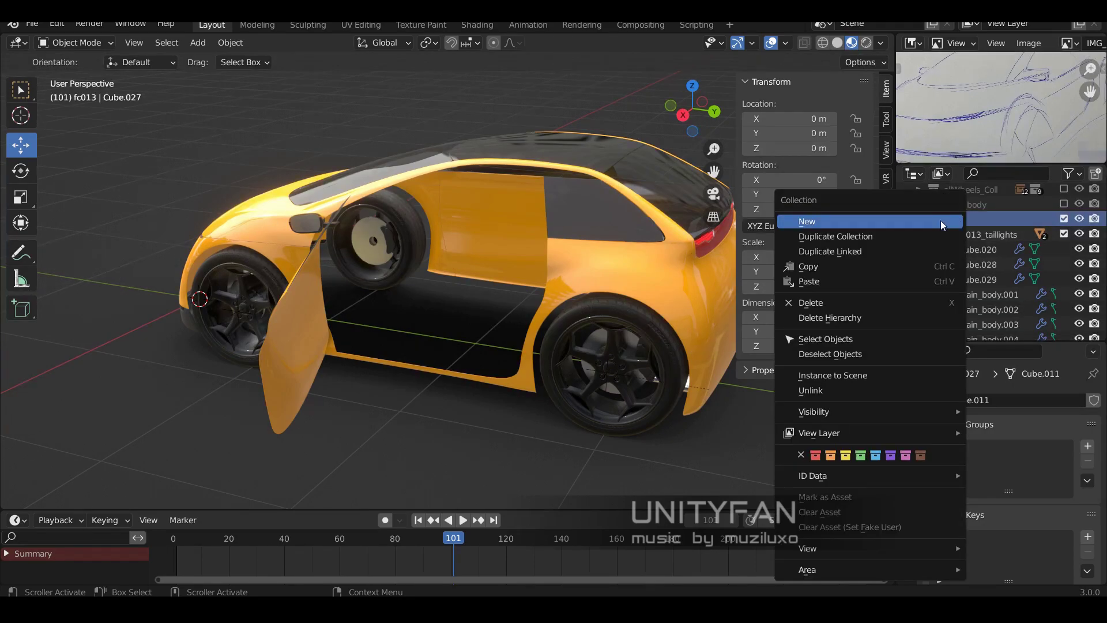
click(940, 220)
double_click(985, 253)
text(fc013_interior)
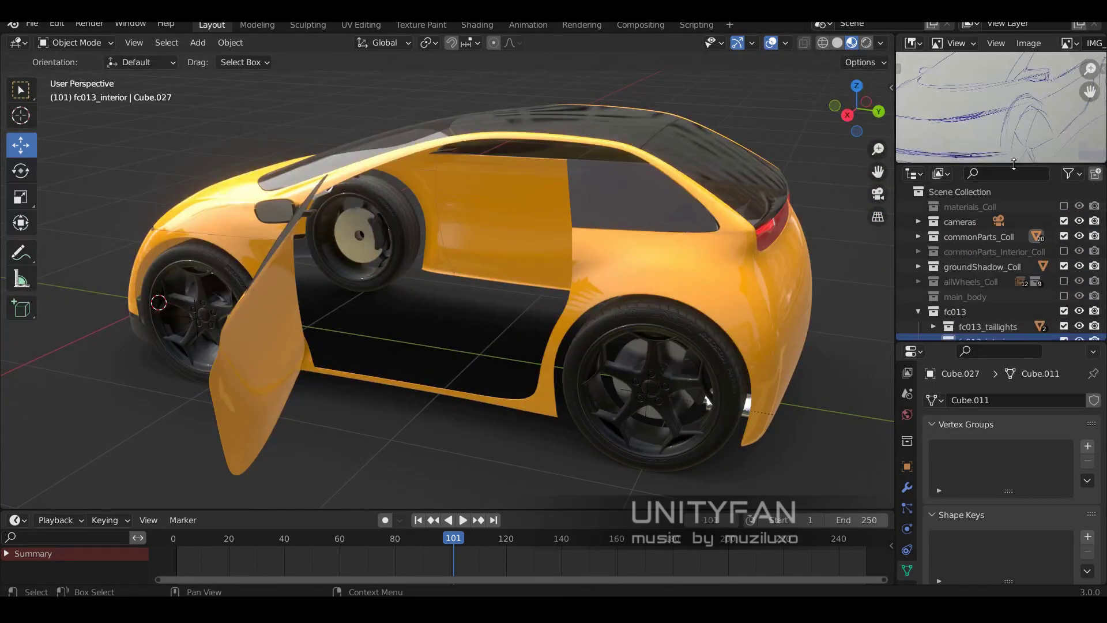
drag(990, 341, 991, 256)
mouse_move(865, 199)
middle_down()
mouse_move(762, 196)
mouse_move(876, 115)
middle_up()
- Set fc013_interior as the active collection
right_click(934, 182)
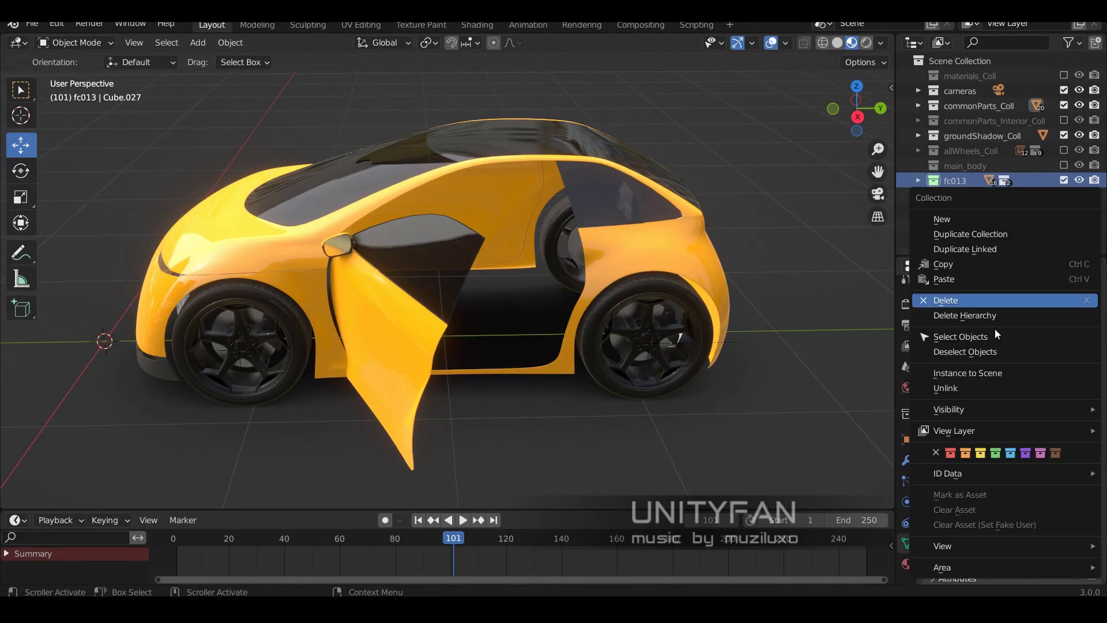
right_click(952, 212)
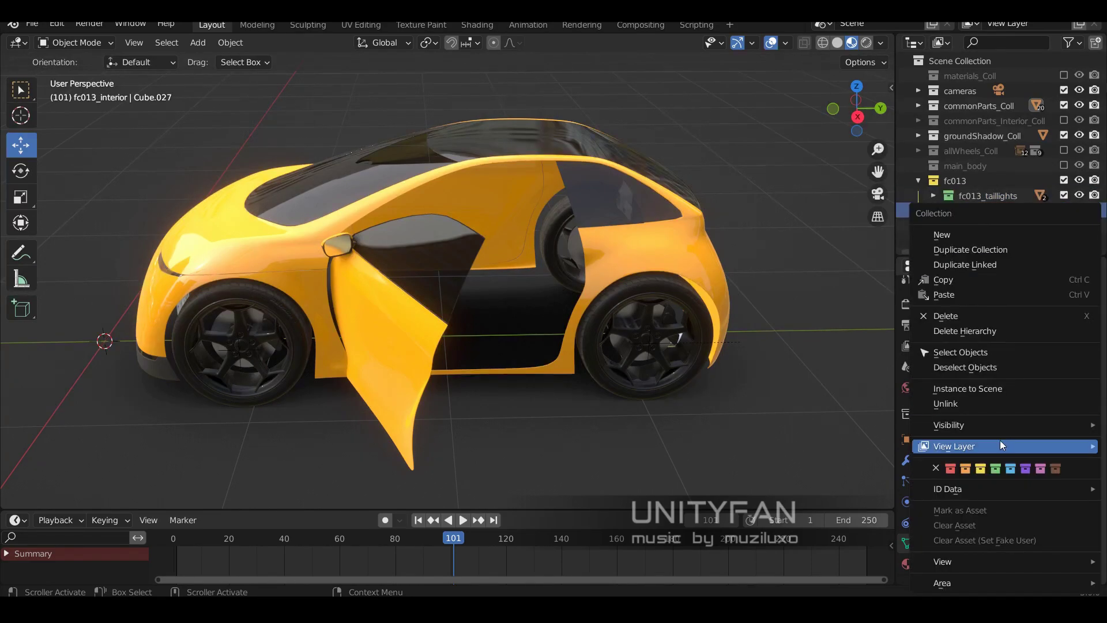
click(918, 180)
middle_drag(404, 190, 530, 185)
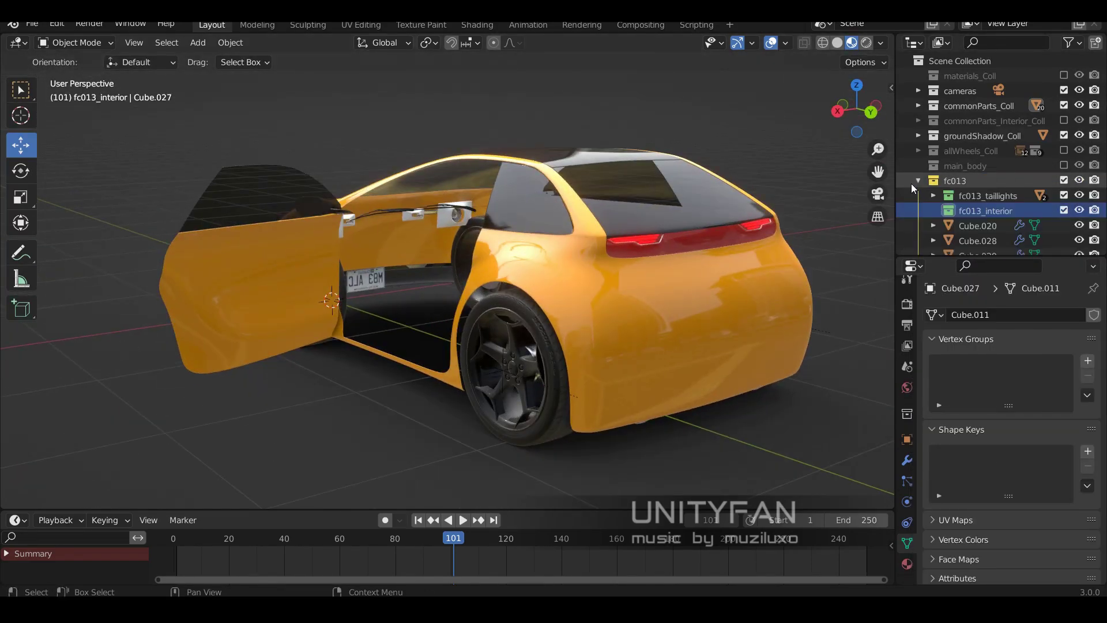
mouse_move(323, 276)
middle_down()
mouse_move(670, 238)
mouse_move(715, 266)
middle_up()
- Try a couple of darker studio HDRIs as the viewport lighting environment
click(880, 43)
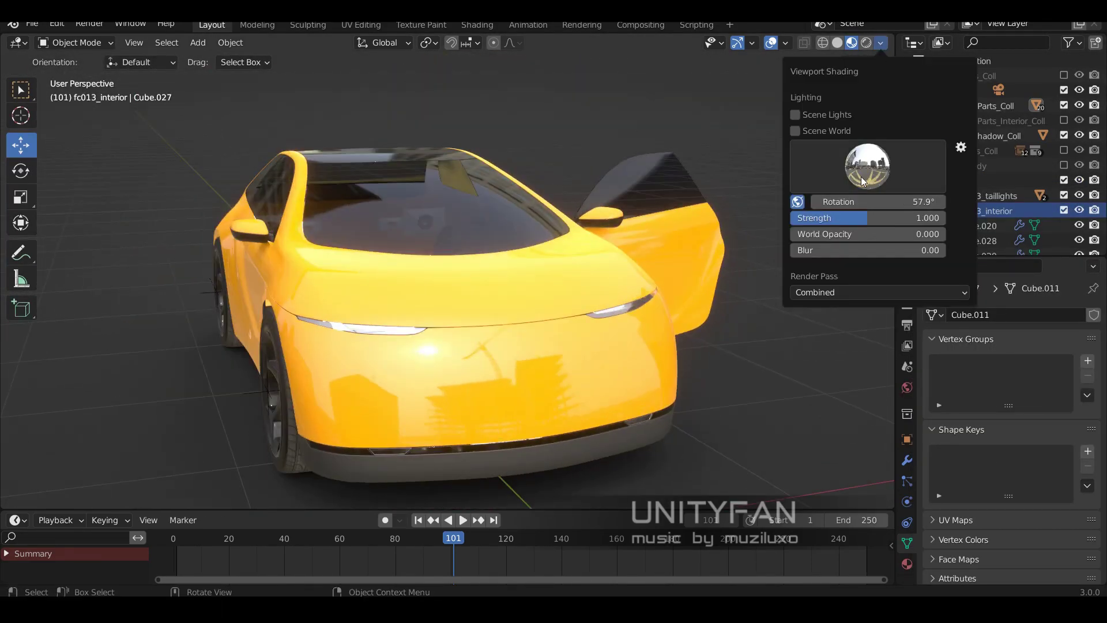
click(863, 181)
click(784, 218)
mouse_move(519, 288)
middle_down()
mouse_move(227, 313)
mouse_move(404, 300)
mouse_move(289, 277)
mouse_move(519, 271)
mouse_move(403, 277)
middle_up()
click(881, 43)
click(859, 163)
click(830, 218)
- Switch the viewport lighting to the meadow HDRI and rotate the world around the car
click(880, 43)
click(868, 165)
click(881, 226)
click(881, 43)
drag(868, 202, 819, 201)
- Orbit to the rear-left and front-left, grabbing the brakes empty but cancelling the move
mouse_move(216, 153)
middle_down()
mouse_move(176, 186)
mouse_move(330, 210)
middle_up()
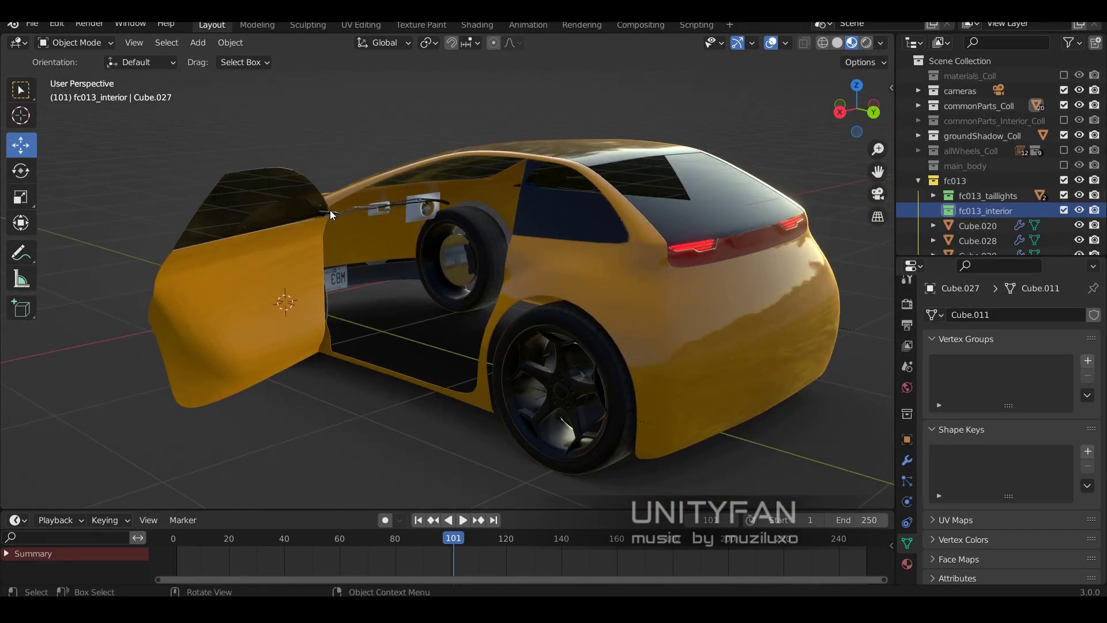
scroll(334, 192, down, 3)
middle_drag(470, 280, 439, 333)
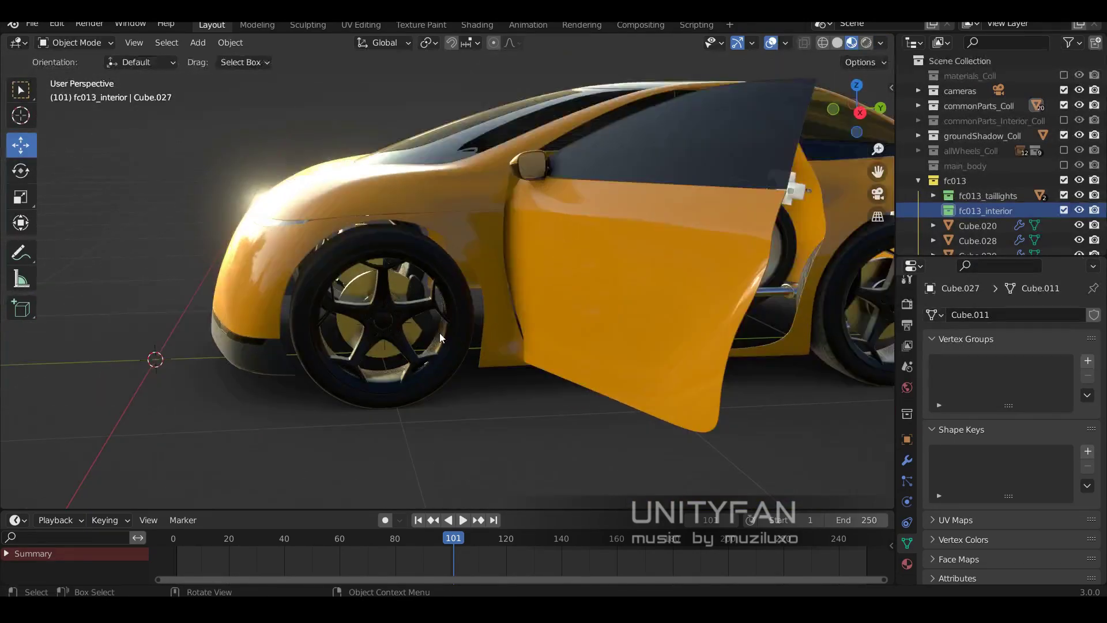
click(441, 311)
key(g)
right_click(450, 257)
- Orbit around the front, open door and interior to inspect the new lighting
scroll(497, 137, down, 2)
middle_drag(497, 136, 643, 203)
scroll(652, 258, up, 4)
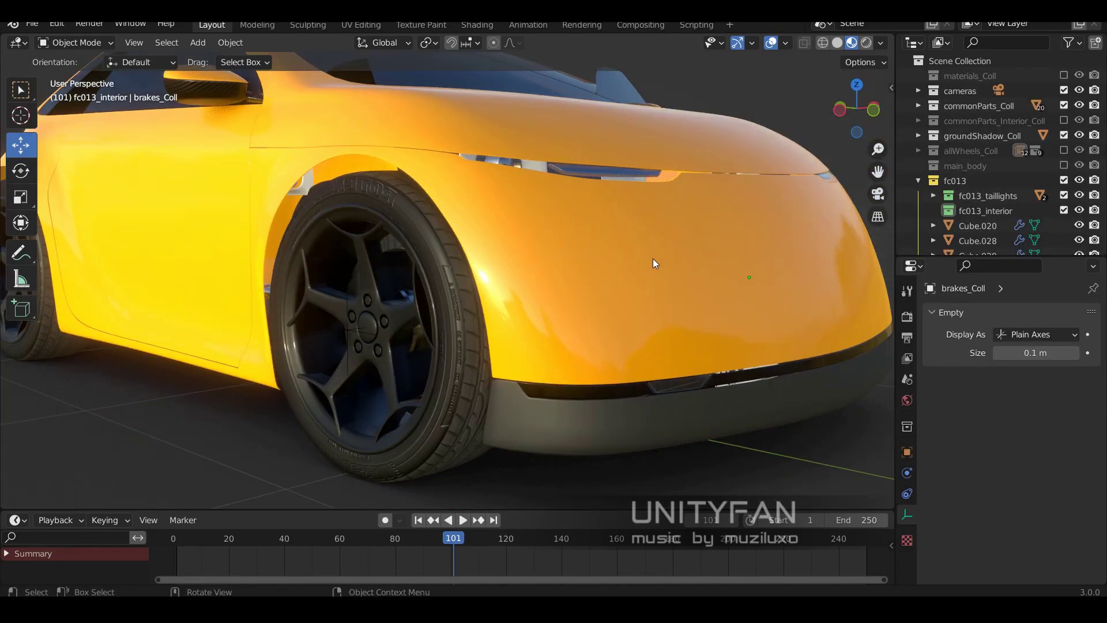
scroll(652, 259, up, 2)
mouse_move(649, 290)
middle_down()
mouse_move(556, 296)
mouse_move(555, 317)
mouse_move(300, 308)
middle_up()
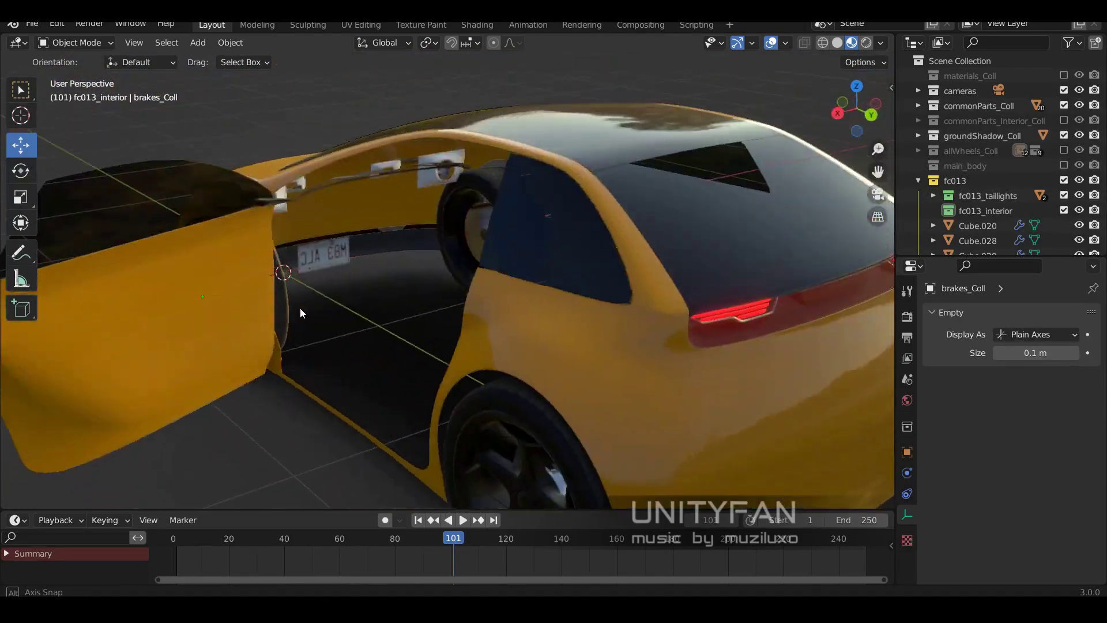
scroll(457, 342, up, 3)
scroll(457, 342, down, 2)
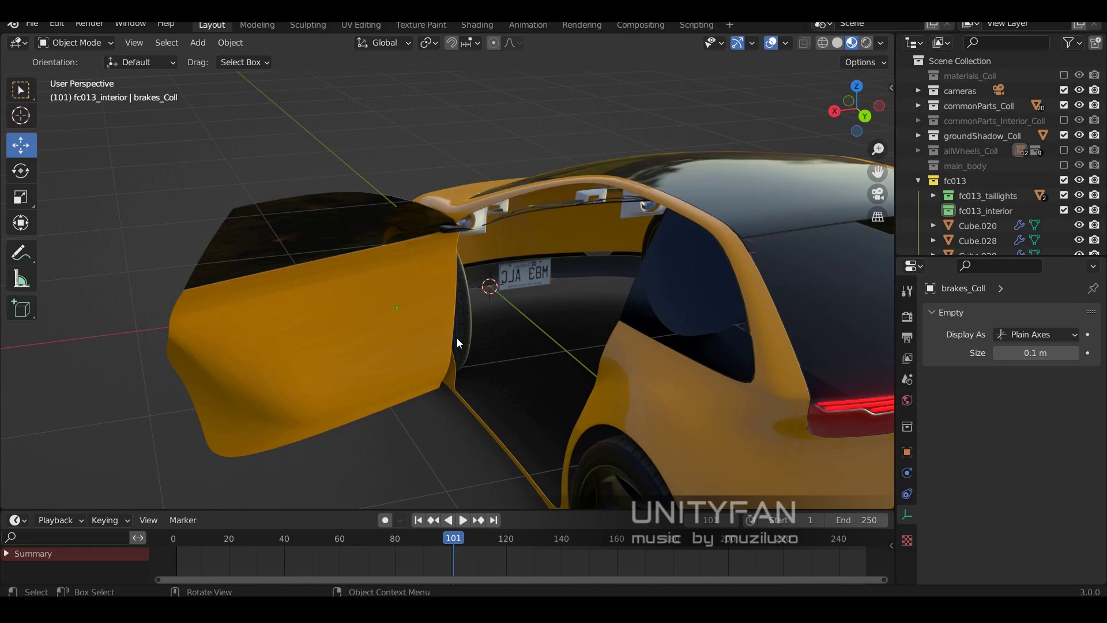
middle_drag(457, 338, 553, 300)
- Add a new plane for the interior floor and briefly edit it in face mode
key(shift+a)
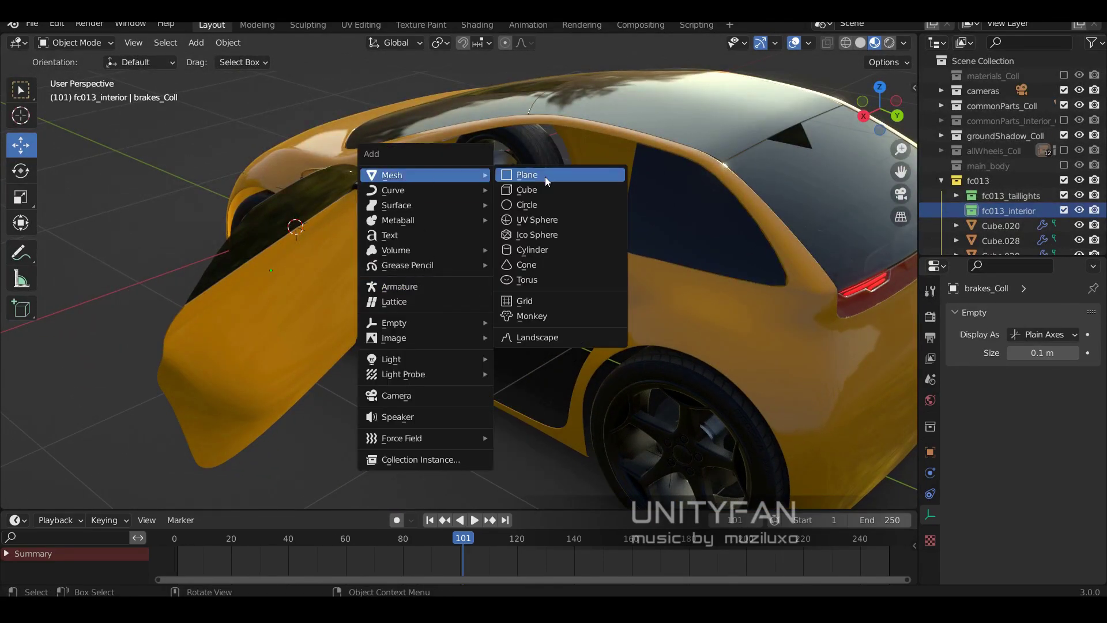
click(545, 177)
key(Tab)
mouse_move(465, 248)
middle_down()
mouse_move(349, 337)
mouse_move(403, 242)
mouse_move(341, 247)
mouse_move(438, 219)
middle_up()
key(3)
key(Tab)
- Give the floor plane the interior.001 material after trying the carbon material
click(930, 576)
click(957, 393)
click(837, 415)
mouse_move(697, 389)
middle_down()
mouse_move(759, 410)
mouse_move(819, 404)
middle_up()
click(958, 392)
click(852, 458)
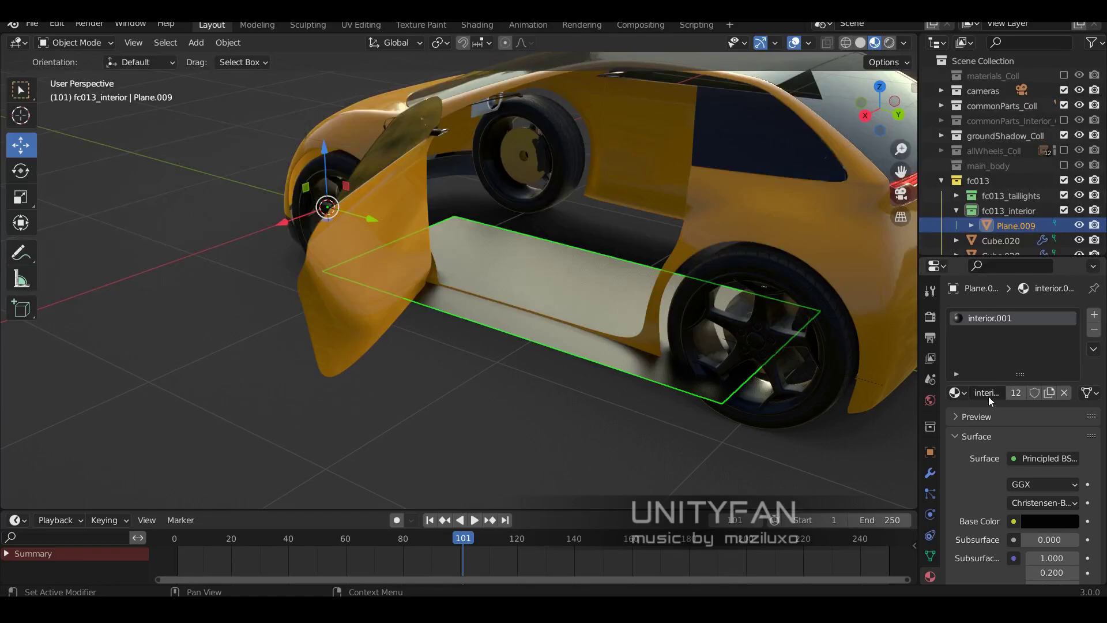
click(955, 393)
double_click(981, 392)
- Add an X-axis Mirror modifier to the floor plane Plane.009
middle_drag(692, 346, 836, 369)
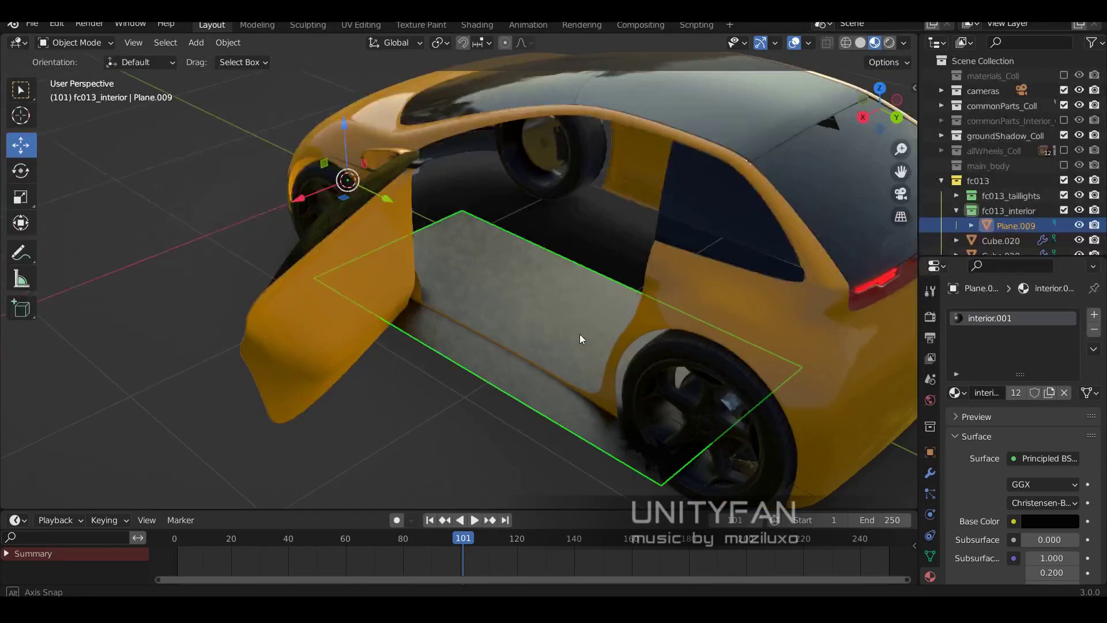
drag(918, 382, 854, 382)
scroll(531, 291, up, 2)
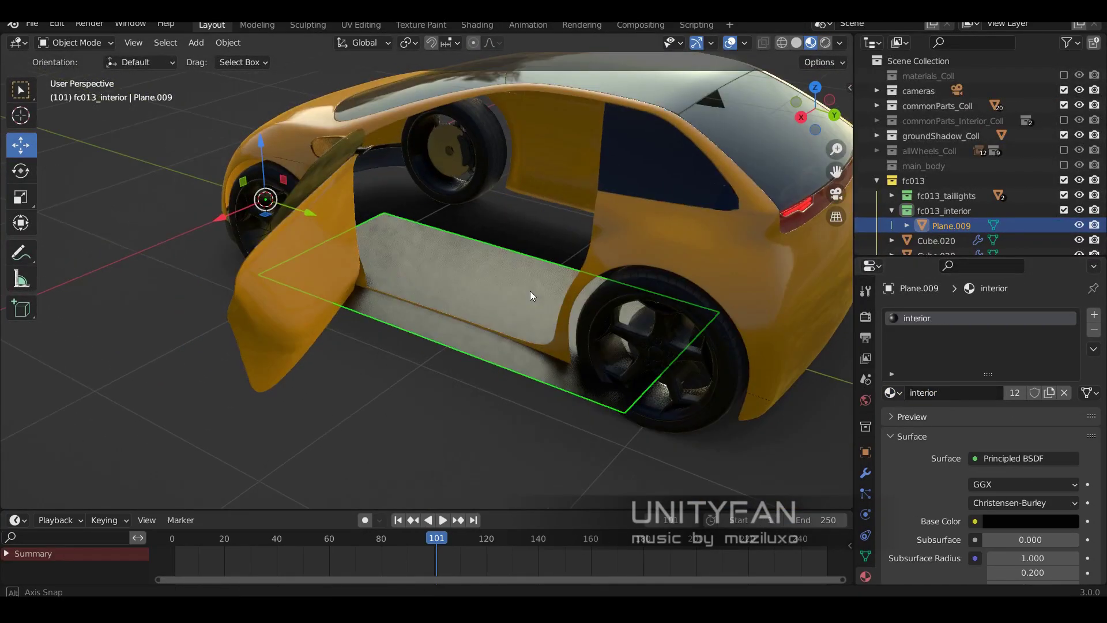
click(865, 473)
click(923, 315)
click(803, 173)
scroll(544, 265, up, 2)
- Move the floor plane's selected geometry, constraining the second move to the Y axis
key(Tab)
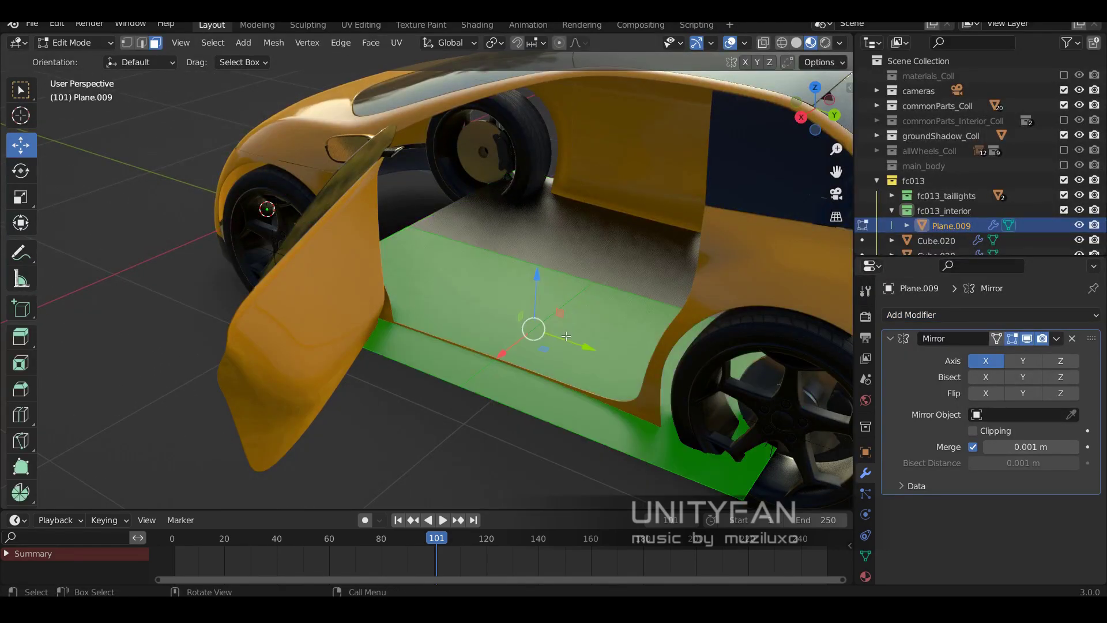
middle_drag(544, 264, 204, 115)
mouse_move(444, 358)
middle_down()
mouse_move(663, 277)
mouse_move(490, 309)
mouse_move(519, 322)
mouse_move(461, 311)
mouse_move(577, 340)
mouse_move(519, 323)
mouse_move(607, 264)
mouse_move(462, 300)
mouse_move(404, 277)
mouse_move(438, 271)
mouse_move(482, 228)
middle_up()
key(g)
click(447, 295)
key(g)
key(y)
click(578, 339)
- Place the edge at the door sill and return to shaded view to inspect the interior
scroll(1032, 155, down, 1)
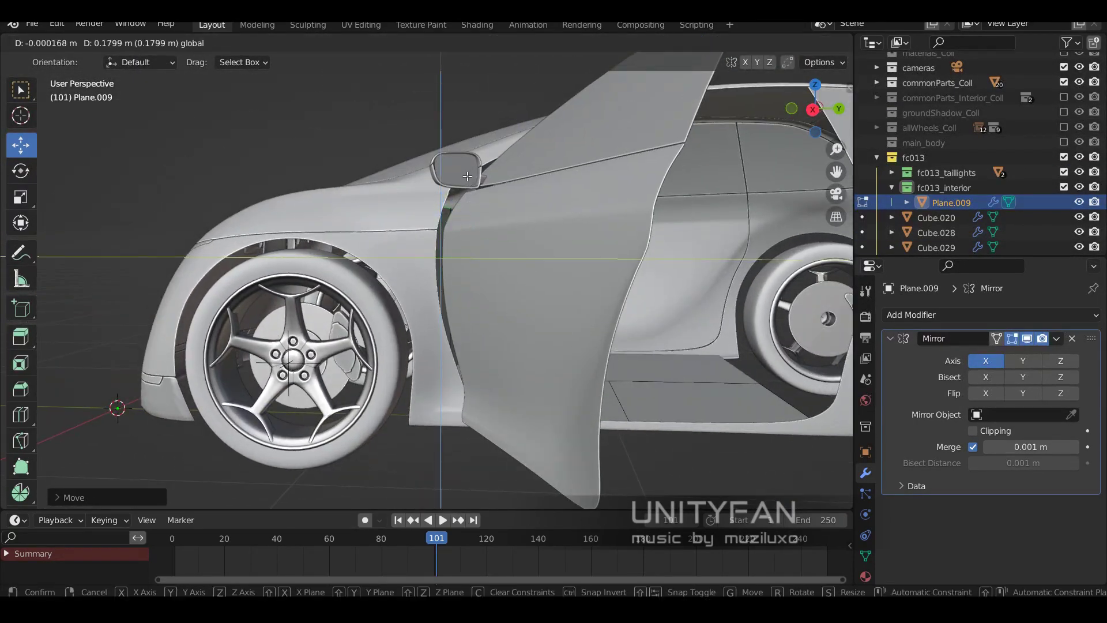
scroll(459, 218, up, 8)
scroll(483, 231, down, 3)
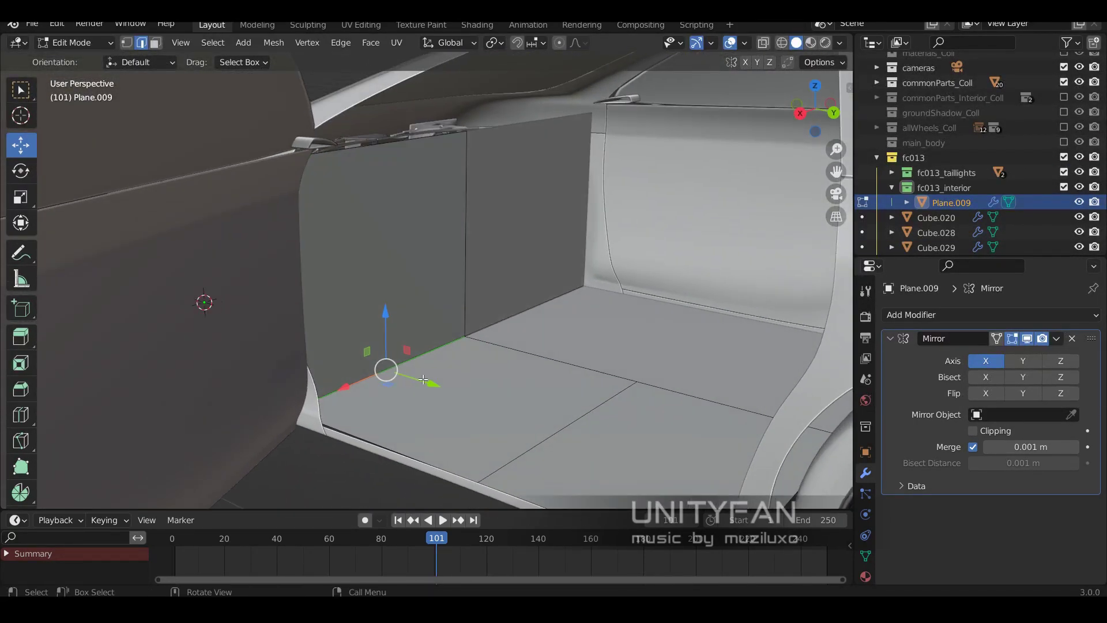
scroll(483, 230, down, 3)
scroll(576, 288, up, 3)
scroll(659, 323, up, 2)
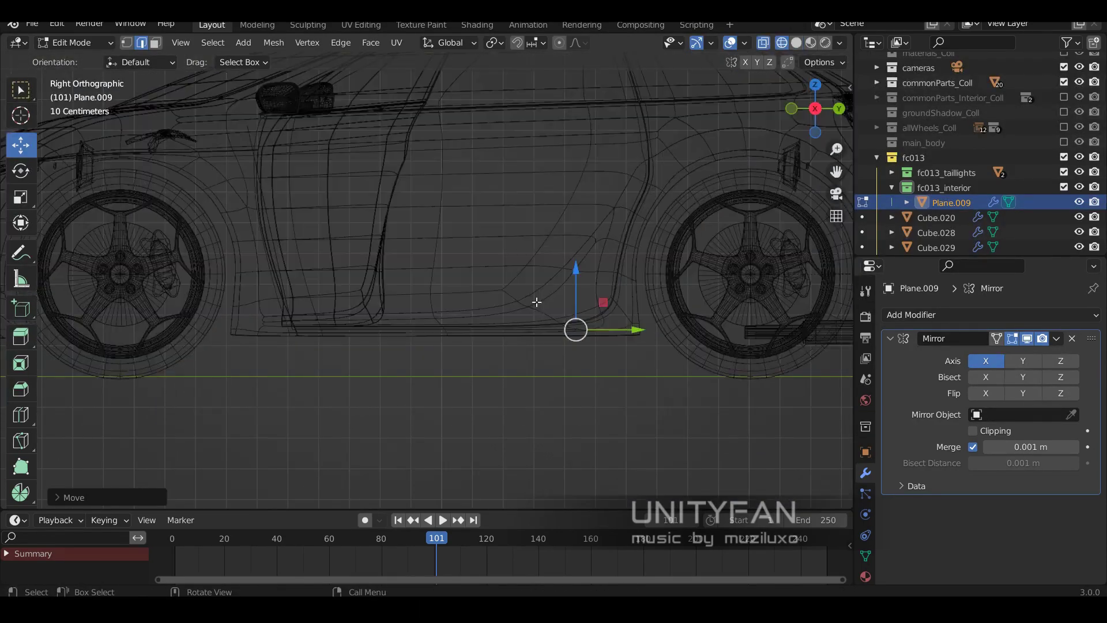
click(641, 200)
key(shift+z)
middle_drag(641, 199, 545, 278)
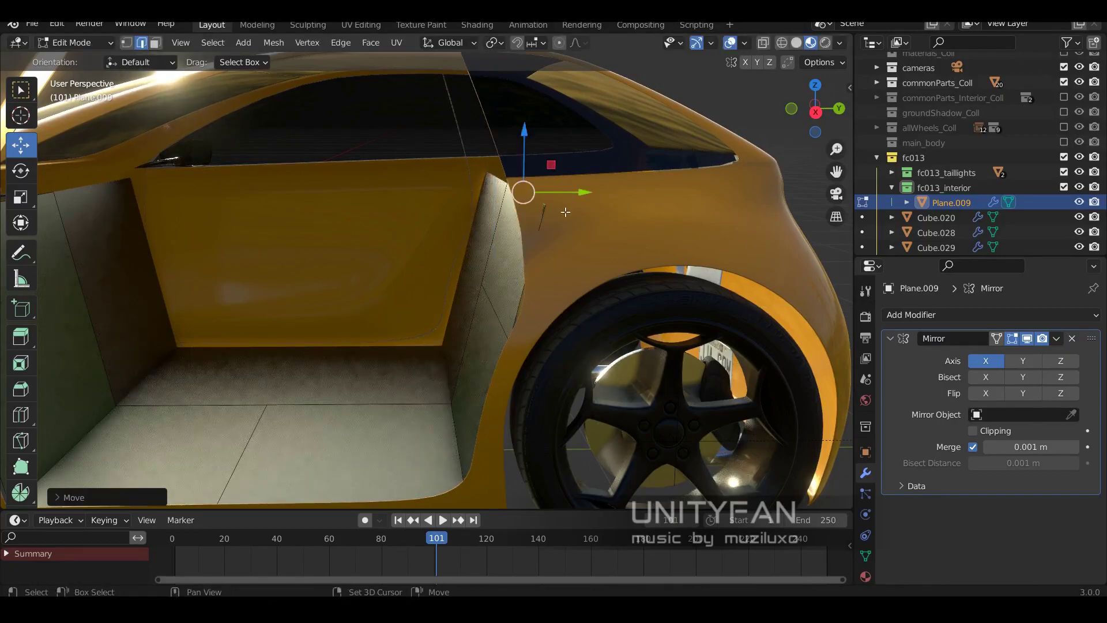
middle_drag(565, 212, 568, 284)
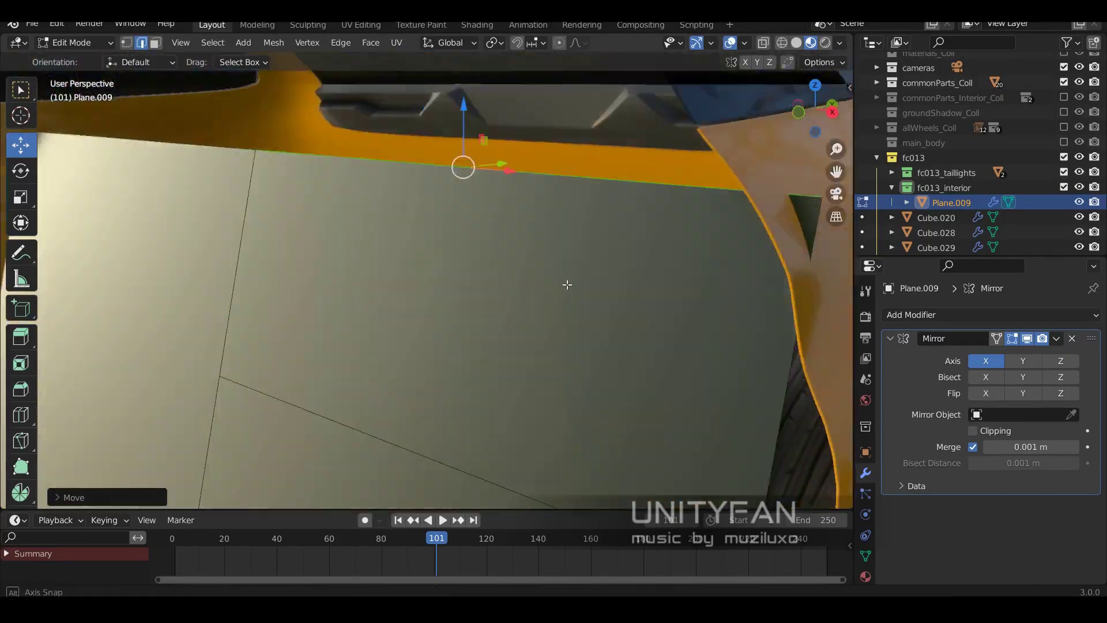
- Select a vertex at the door edge in vertex mode, then re-enter Edit Mode
click(126, 42)
click(776, 200)
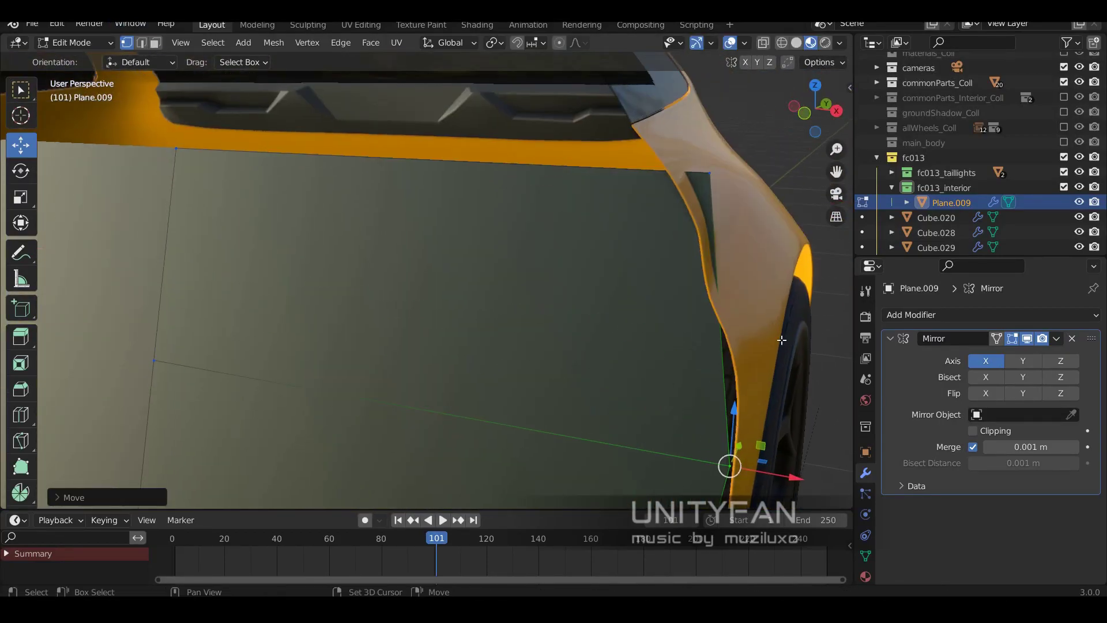
scroll(781, 341, down, 5)
key(Tab)
mouse_move(431, 320)
middle_down()
mouse_move(540, 312)
mouse_move(432, 331)
mouse_move(528, 332)
middle_up()
scroll(538, 338, up, 3)
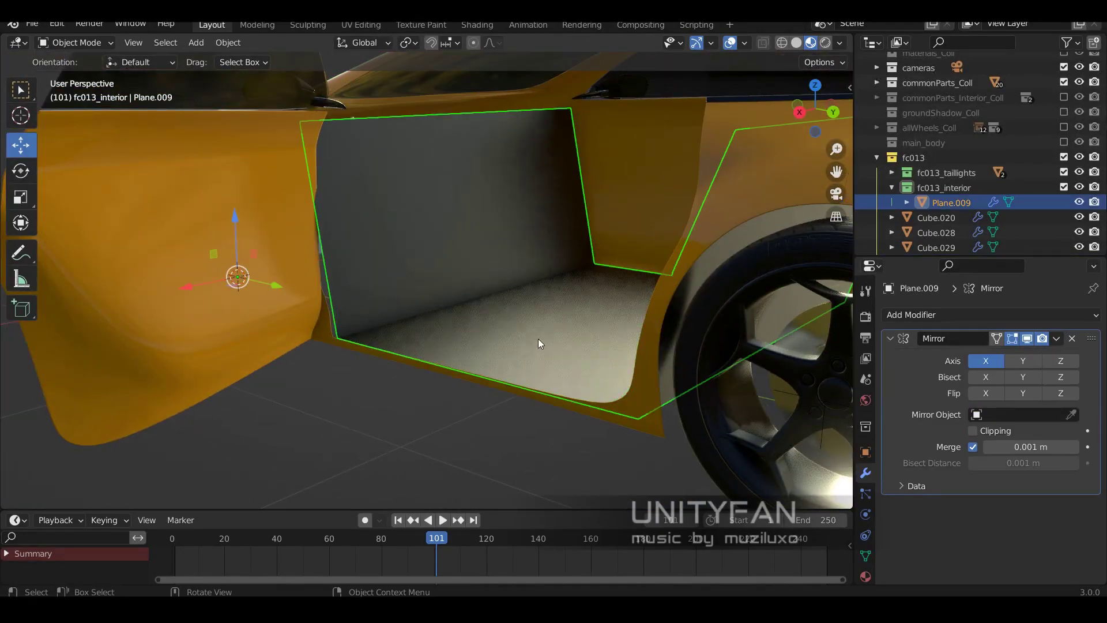
key(Tab)
scroll(538, 341, up, 3)
scroll(665, 279, up, 3)
- Separate the duplicated floor face into its own object, Plane.010
scroll(628, 297, down, 3)
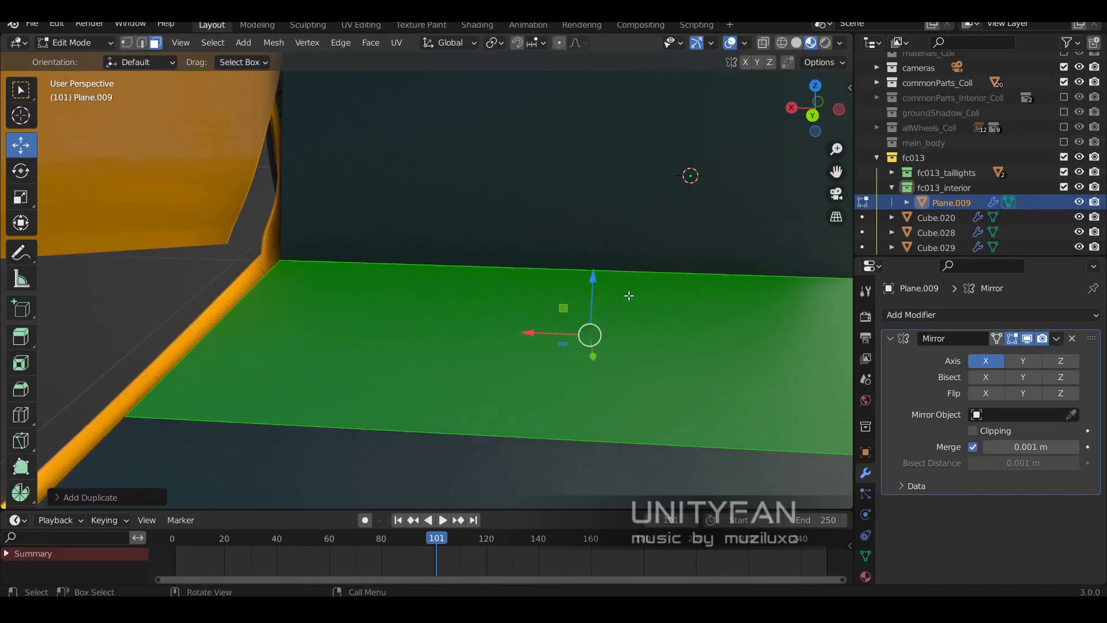
mouse_move(628, 297)
middle_down()
mouse_move(652, 294)
mouse_move(420, 454)
middle_up()
key(p)
click(679, 266)
key(Tab)
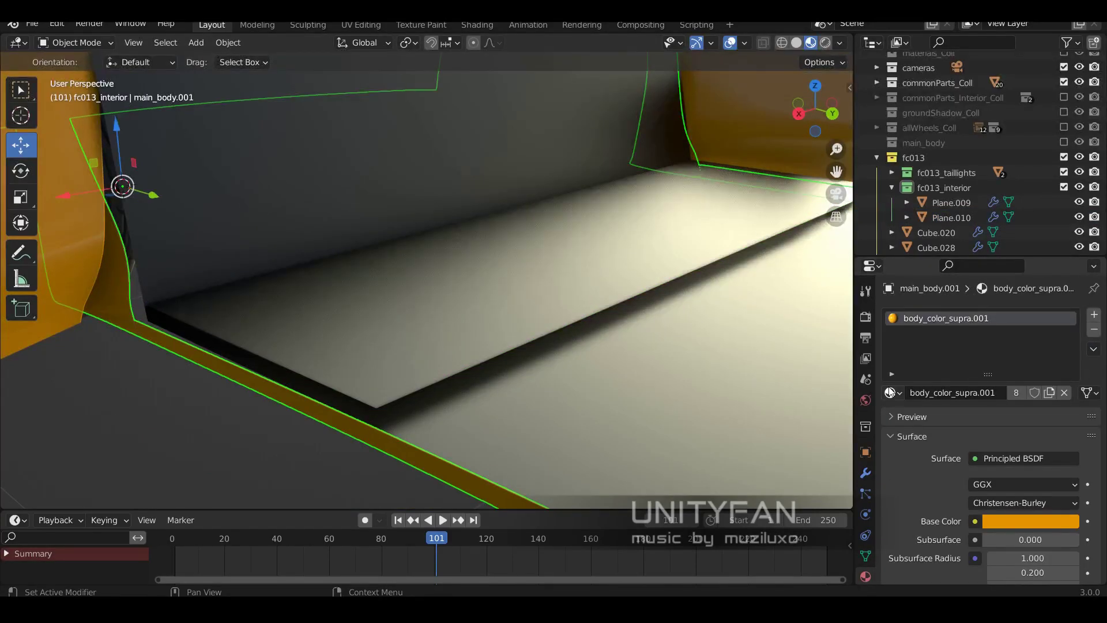
- Reposition an edge of Plane.010, then select it in Object Mode for a Solidify modifier
scroll(531, 290, down, 3)
key(2)
mouse_move(531, 290)
middle_down()
mouse_move(462, 265)
mouse_move(444, 278)
mouse_move(884, 488)
mouse_move(423, 328)
middle_up()
click(618, 329)
key(Tab)
click(423, 329)
click(911, 315)
- Give Plane.010 a Solidify modifier 0.002 m thick and adjust its vertices in Edit Mode
click(816, 215)
double_click(1009, 400)
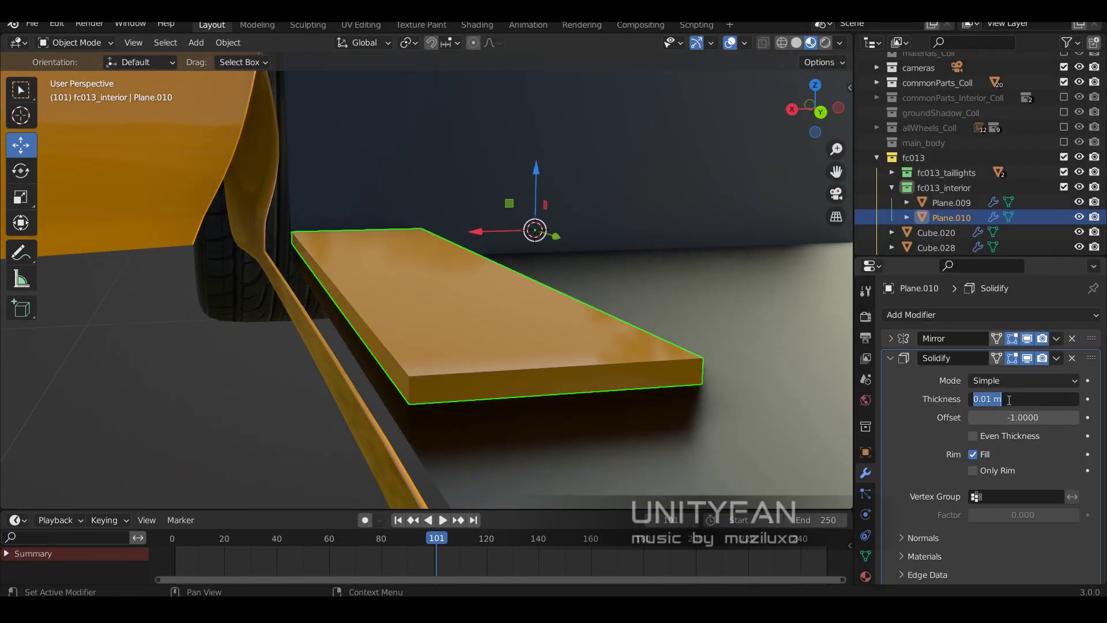
key(Tab)
middle_drag(689, 372, 375, 288)
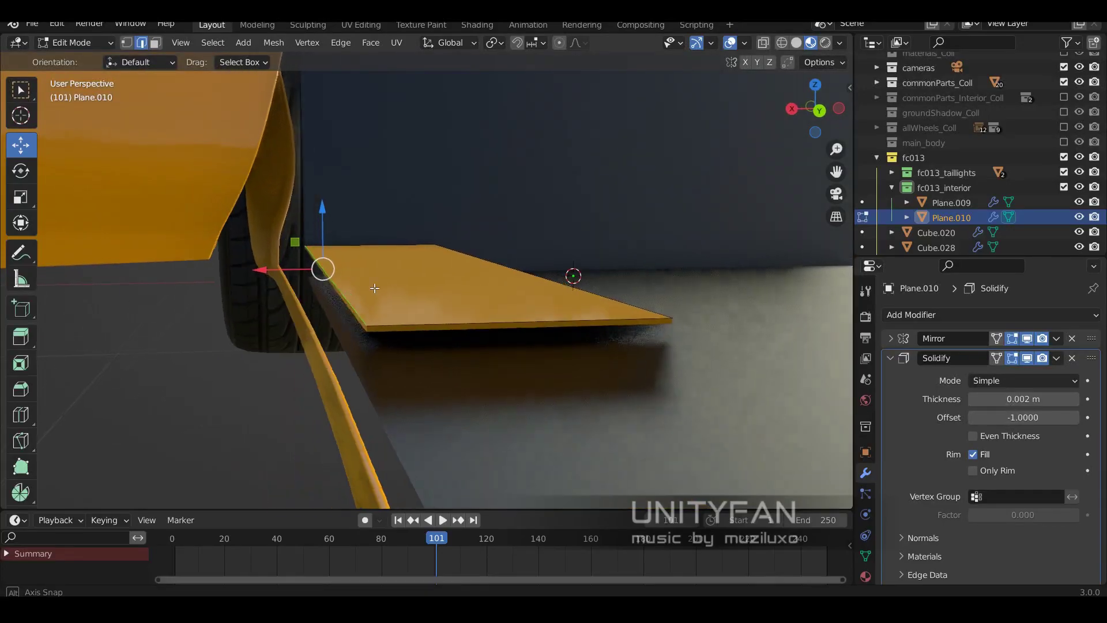
click(271, 273)
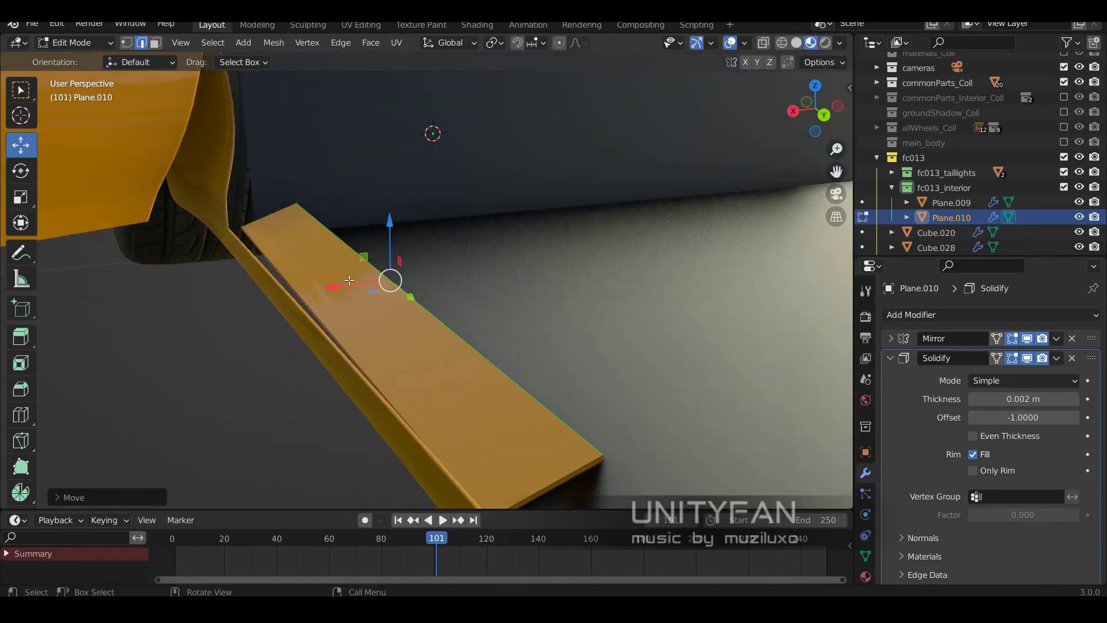
middle_drag(271, 273, 141, 51)
middle_drag(321, 346, 457, 338)
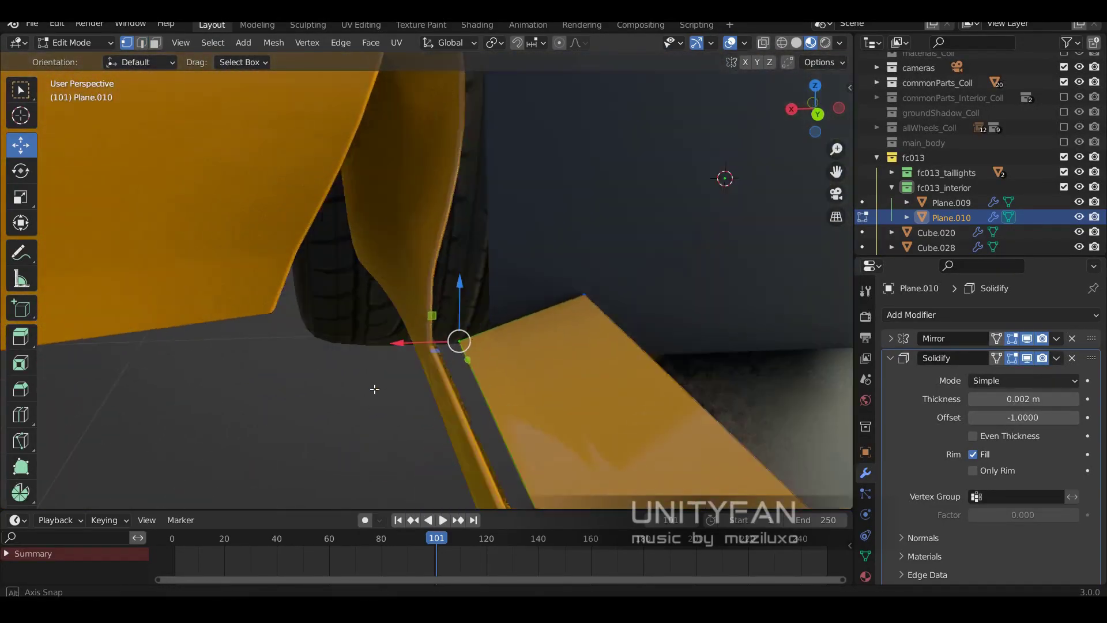
drag(457, 338, 373, 369)
click(373, 370)
mouse_move(374, 370)
middle_down()
mouse_move(556, 339)
mouse_move(536, 359)
mouse_move(561, 370)
middle_up()
- Extrude the strip's end edge along the sill and slide a vertex along X
key(2)
key(e)
click(537, 359)
key(g)
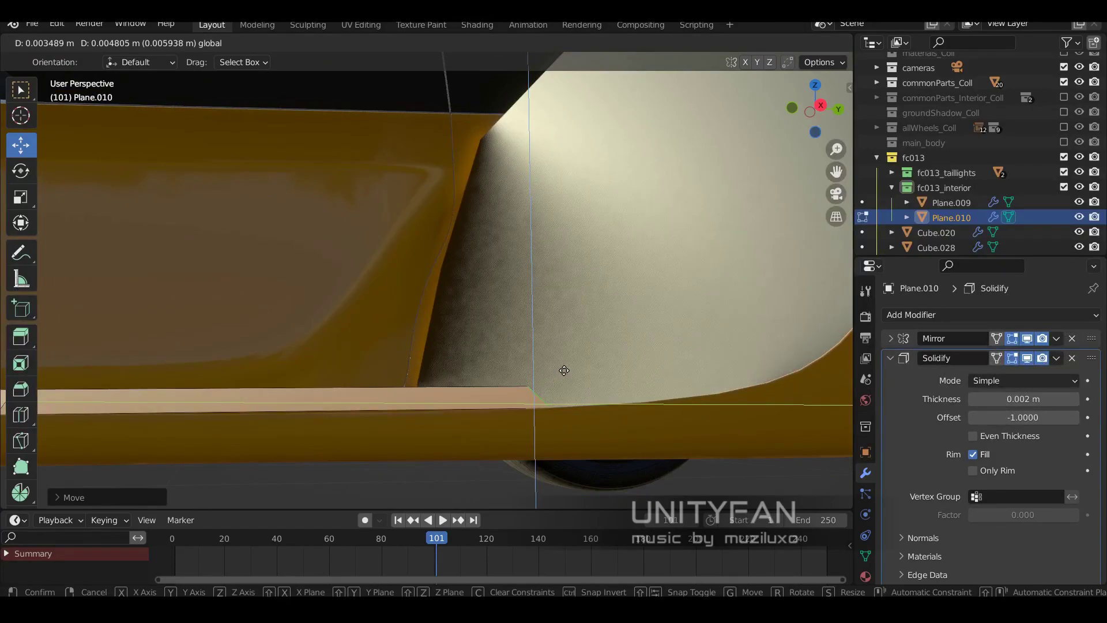
click(561, 371)
middle_drag(462, 311, 395, 336)
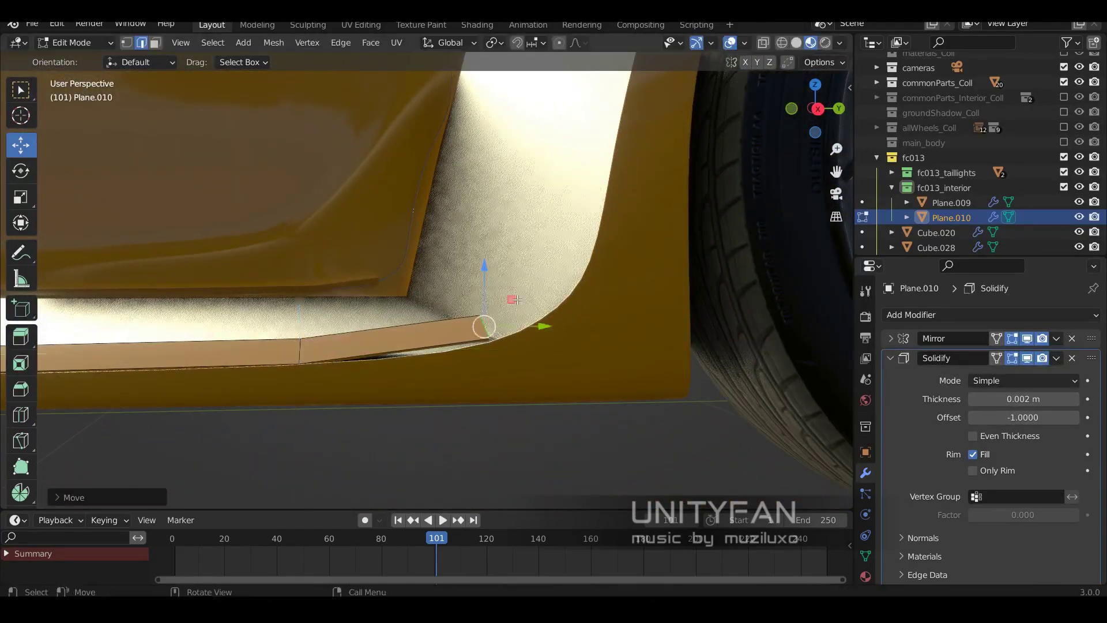
mouse_move(515, 300)
middle_down()
mouse_move(551, 289)
mouse_move(538, 305)
mouse_move(471, 305)
middle_up()
key(1)
key(g)
key(x)
click(519, 300)
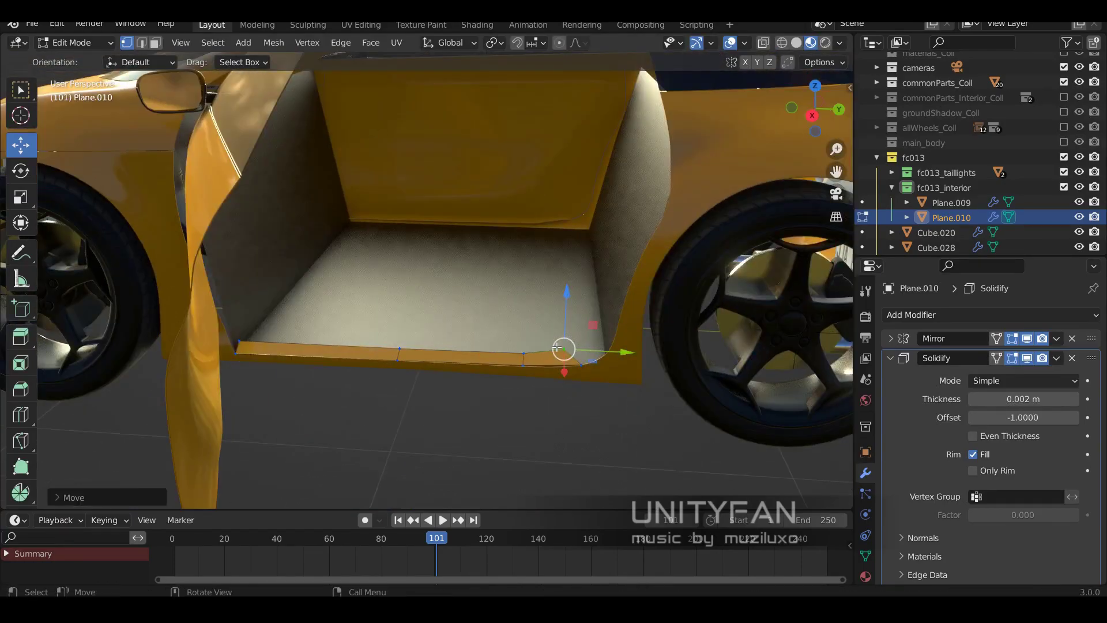
- Extrude the strip's end edge upward from the sill toward the door pillar
scroll(557, 347, up, 2)
mouse_move(557, 347)
middle_down()
mouse_move(323, 386)
mouse_move(271, 369)
middle_up()
scroll(323, 386, down, 3)
scroll(323, 386, up, 5)
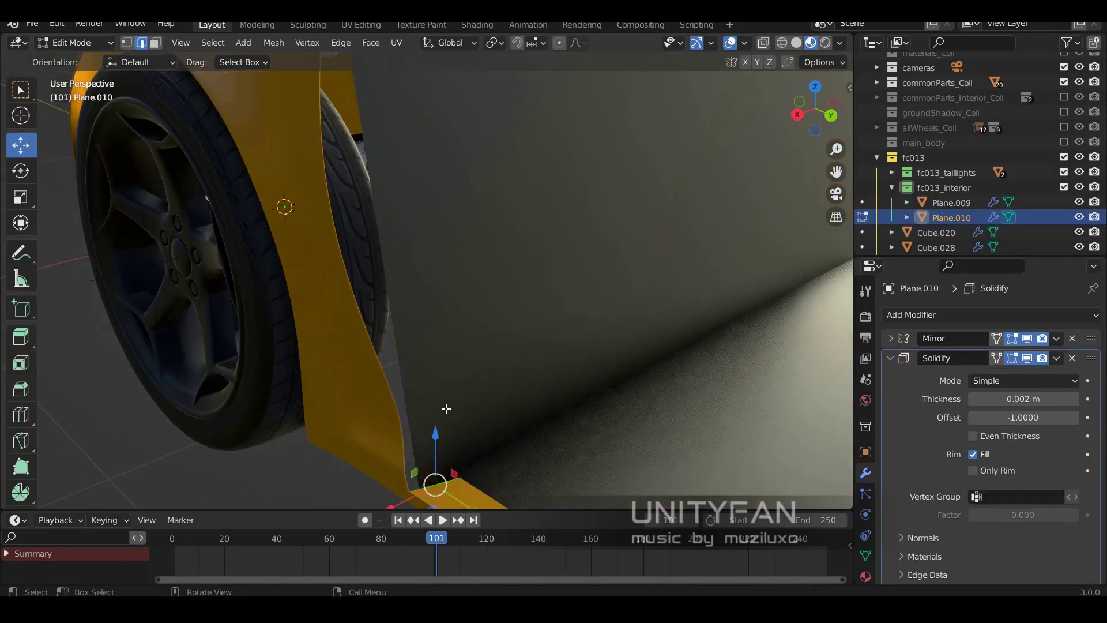
mouse_move(446, 409)
middle_down()
mouse_move(457, 396)
mouse_move(342, 346)
mouse_move(451, 364)
mouse_move(558, 405)
mouse_move(473, 329)
middle_up()
key(e)
click(542, 398)
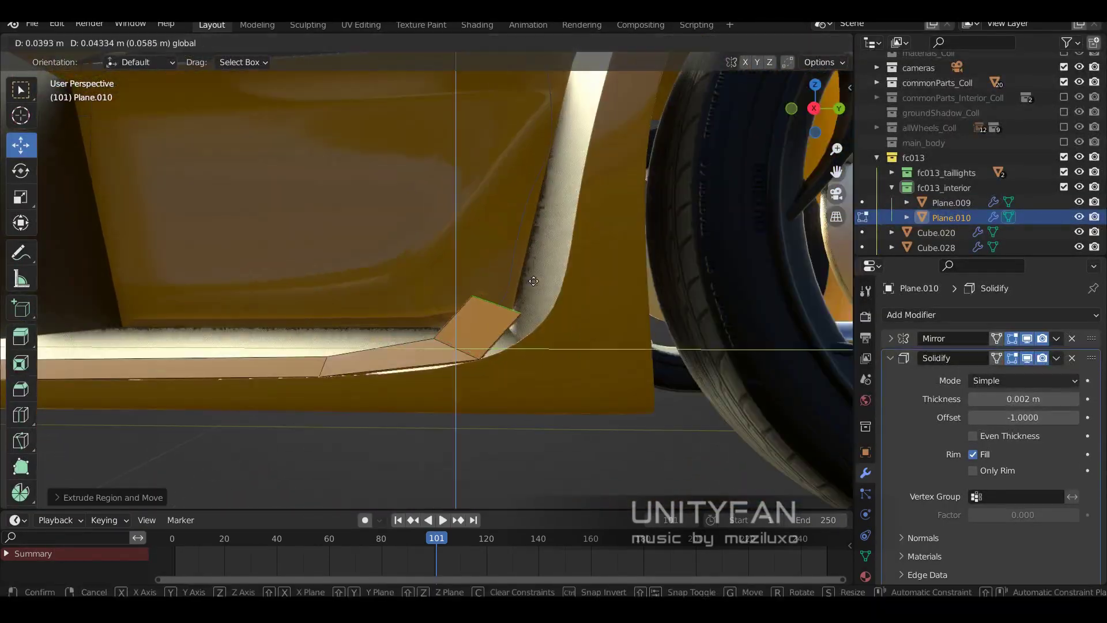
key(g)
click(767, 330)
middle_drag(767, 330, 171, 60)
click(576, 241)
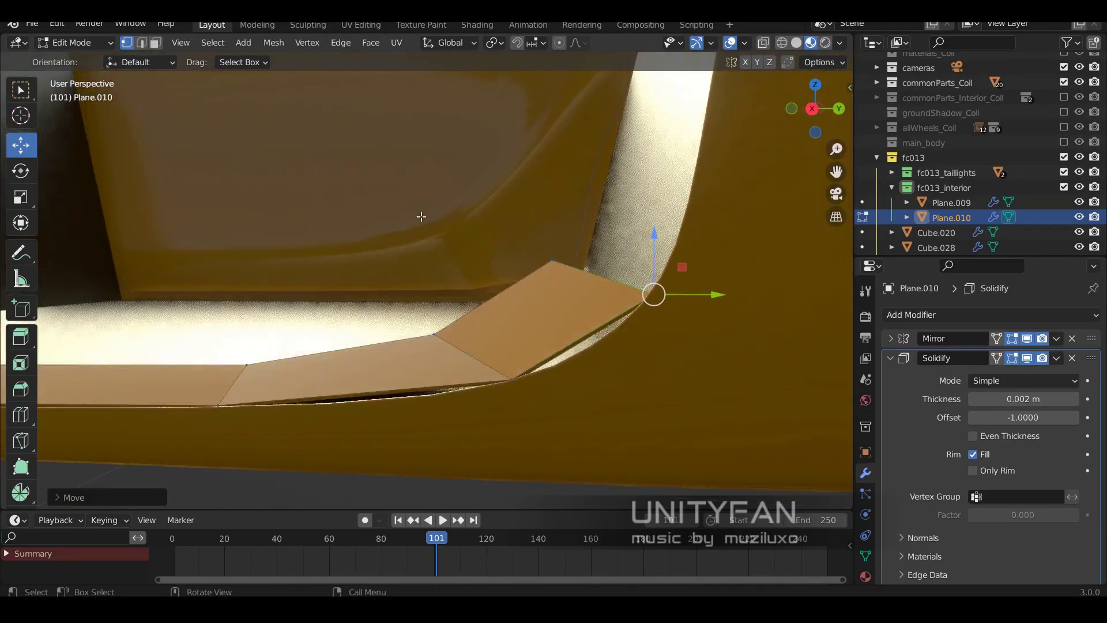
mouse_move(577, 241)
middle_down()
mouse_move(420, 217)
mouse_move(512, 362)
middle_up()
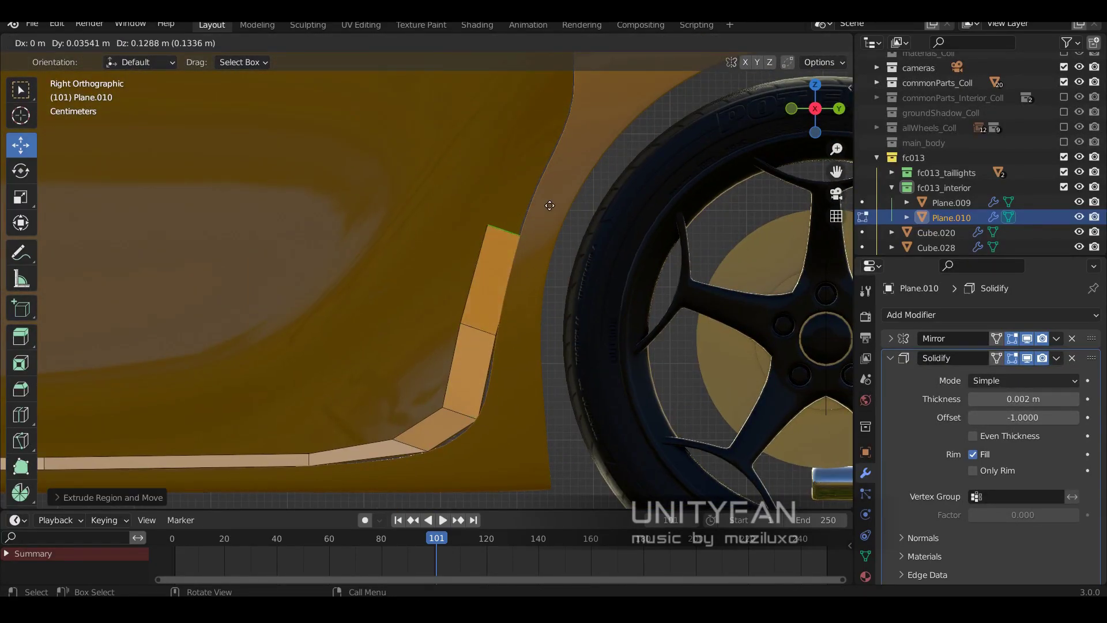
click(597, 101)
- Extend the strip further up the pillar and reposition its top vertex
shift+middle_drag(597, 101, 578, 318)
scroll(577, 318, up, 1)
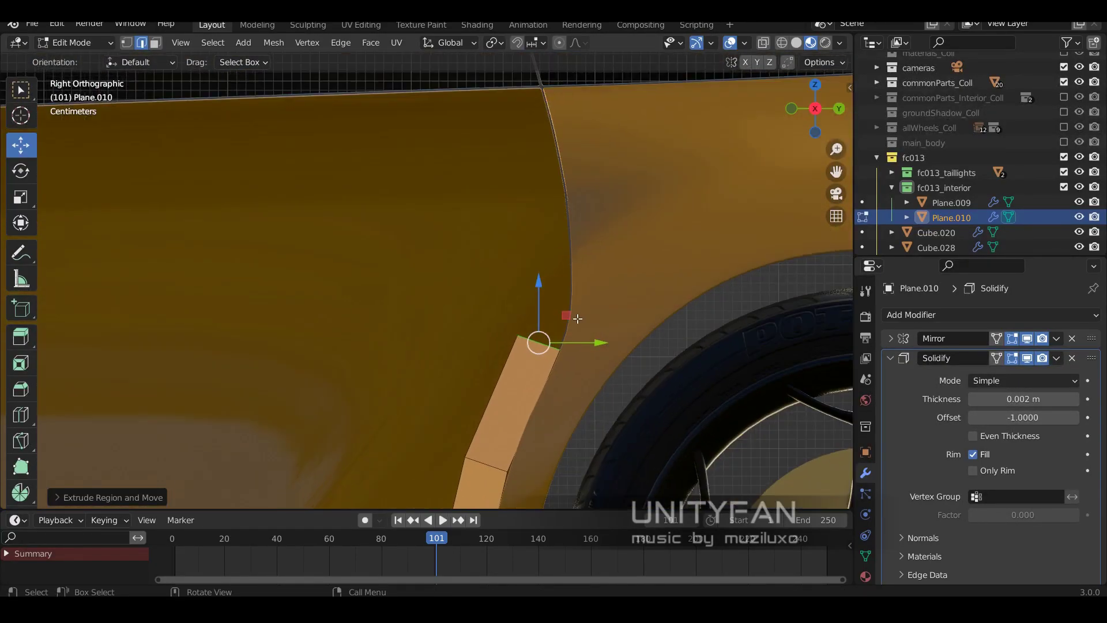
click(561, 72)
shift+middle_drag(561, 71, 577, 320)
scroll(578, 320, up, 1)
middle_drag(545, 167, 598, 369)
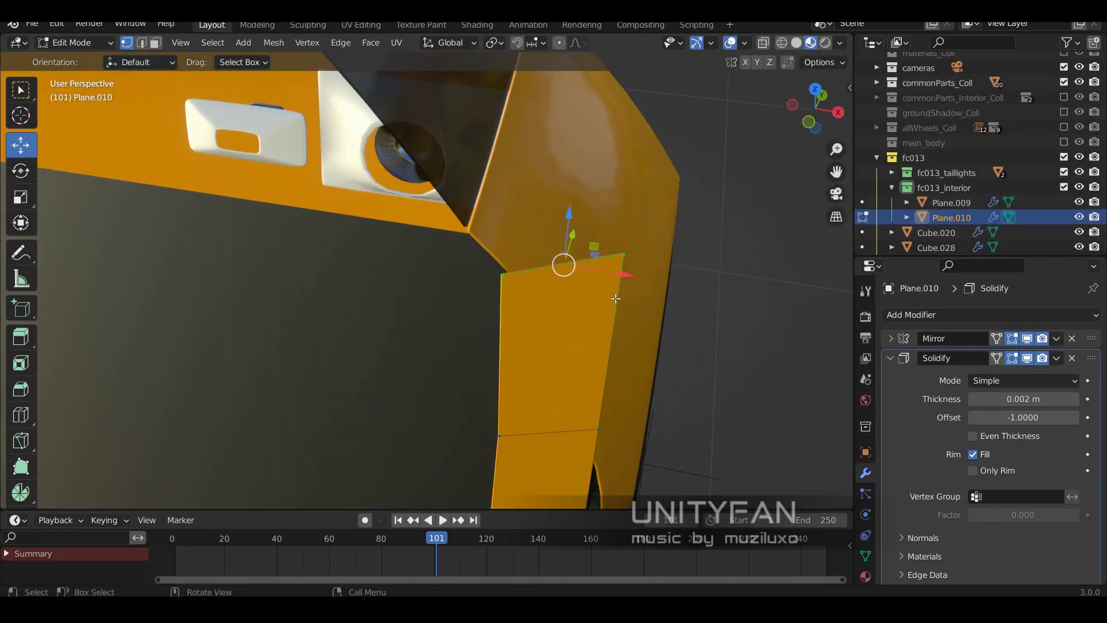
key(g)
click(452, 267)
middle_drag(453, 267, 460, 311)
- Shift the pillar section's edges along X so the strip hugs the pillar
key(g)
key(x)
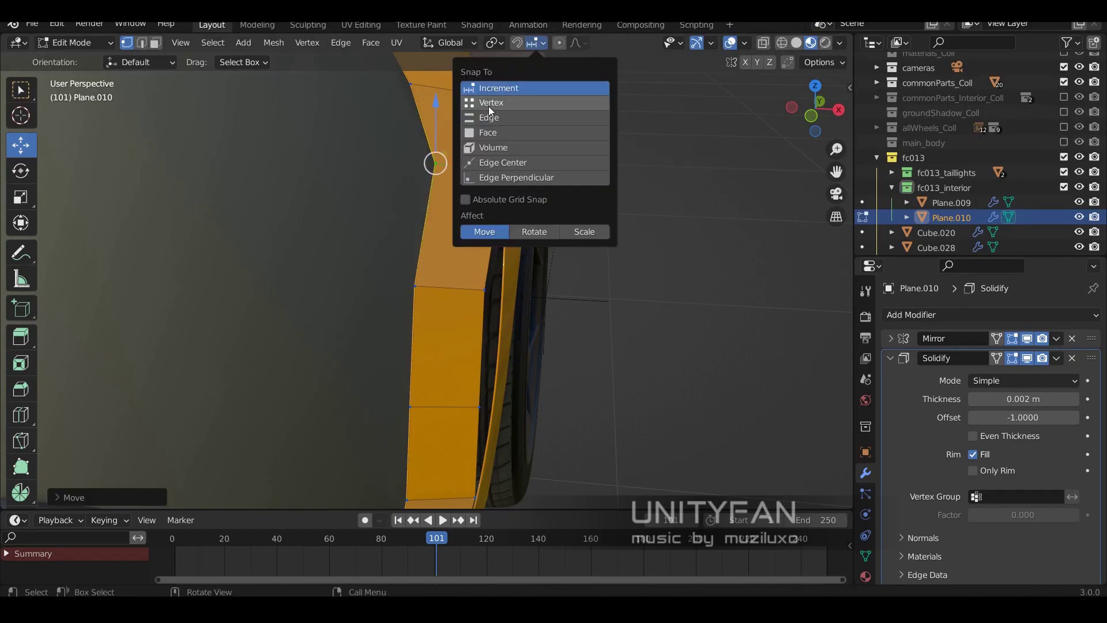
click(562, 362)
mouse_move(562, 362)
middle_down()
mouse_move(445, 314)
mouse_move(498, 372)
mouse_move(448, 444)
mouse_move(459, 249)
middle_up()
click(538, 374)
key(g)
key(x)
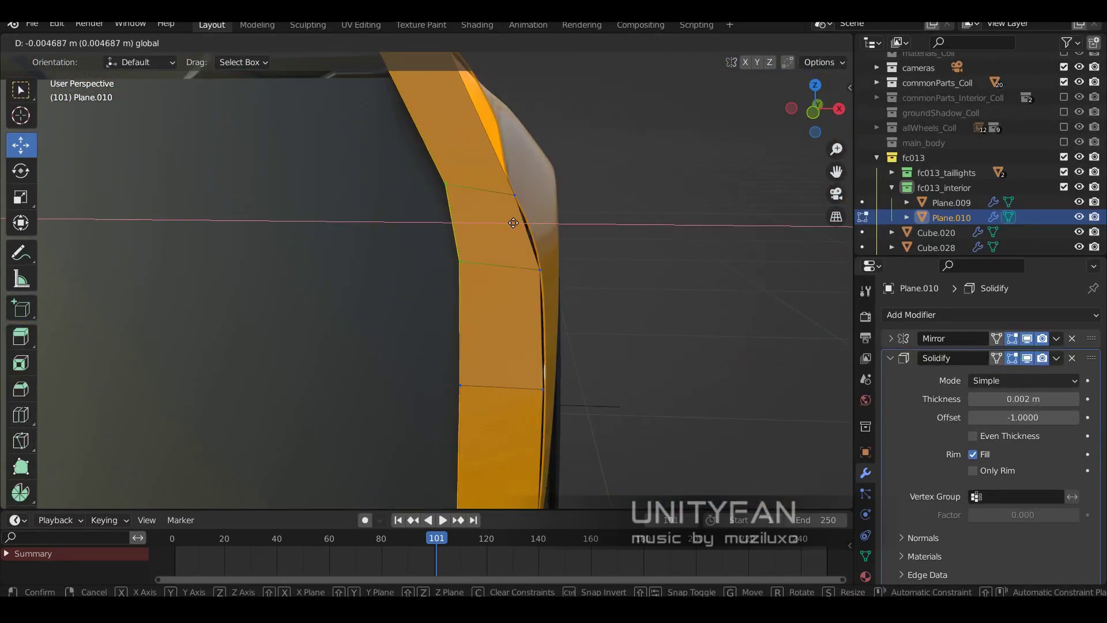
click(513, 222)
mouse_move(514, 223)
middle_down()
mouse_move(445, 240)
mouse_move(446, 329)
mouse_move(534, 265)
mouse_move(450, 281)
middle_up()
- Add a loop cut across the strip and position the new edge loop
key(ctrl+r)
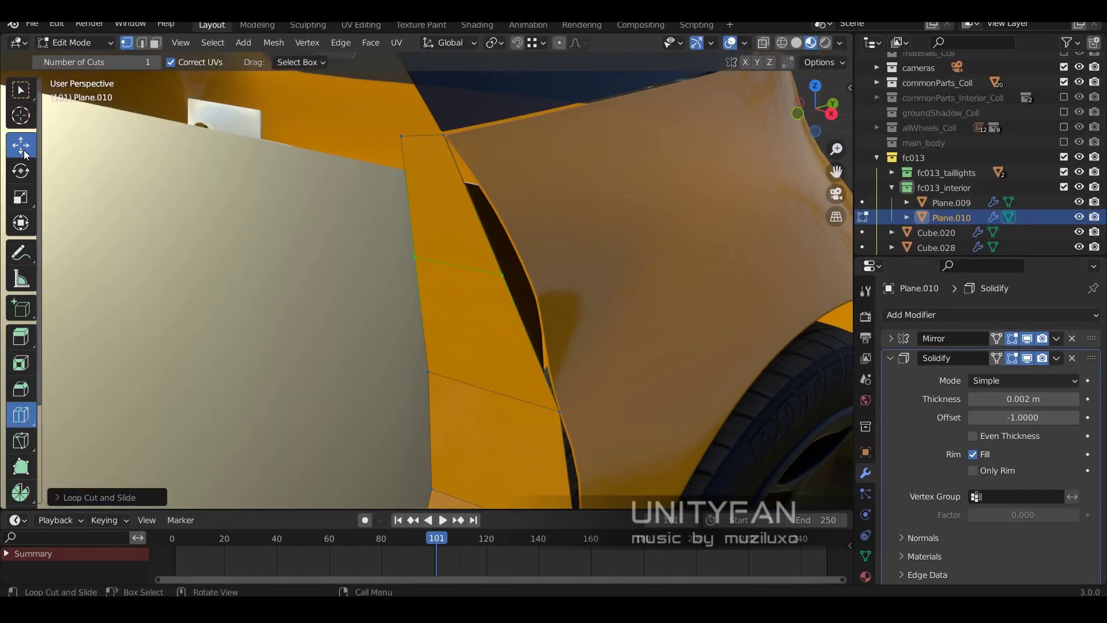
click(24, 151)
click(589, 272)
key(Tab)
mouse_move(588, 272)
middle_down()
mouse_move(424, 338)
mouse_move(545, 253)
mouse_move(352, 281)
mouse_move(371, 292)
mouse_move(403, 272)
mouse_move(367, 308)
mouse_move(225, 331)
mouse_move(338, 353)
mouse_move(331, 277)
middle_up()
- Select an edge path along the strip and move it along X and Y to fit
key(Tab)
ctrl+click(338, 353)
key(g)
click(481, 242)
mouse_move(481, 242)
middle_down()
mouse_move(611, 289)
mouse_move(569, 378)
mouse_move(526, 325)
mouse_move(494, 135)
mouse_move(510, 186)
middle_up()
key(g)
click(635, 314)
click(543, 296)
- Extrude another strip edge toward the wheel arch, then leave Edit Mode to inspect
key(e)
click(476, 261)
middle_drag(476, 261, 404, 369)
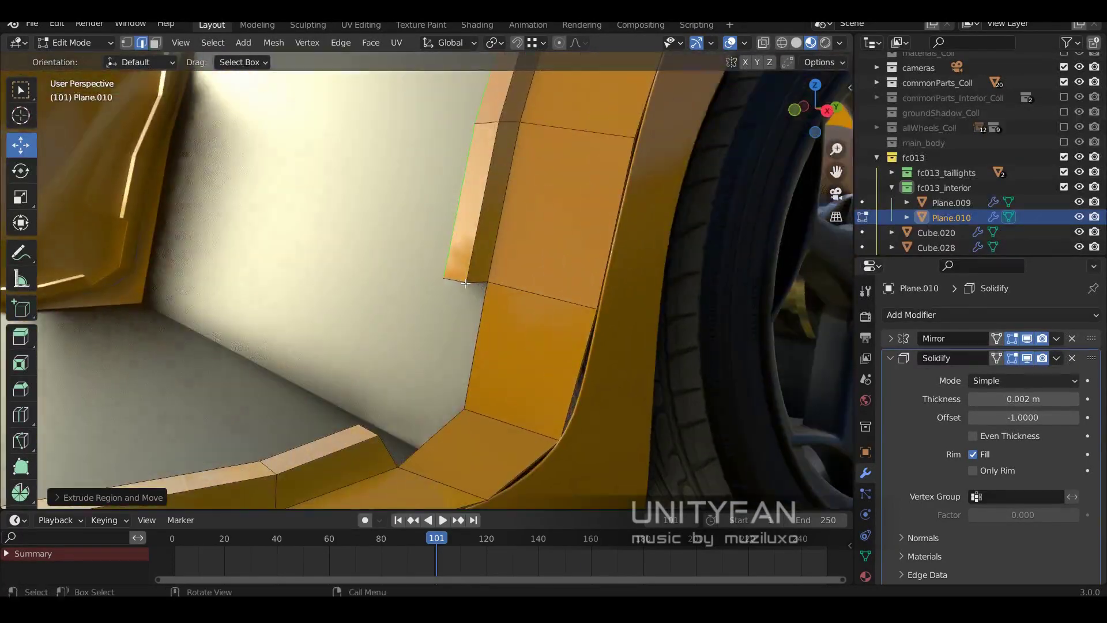
key(g)
click(388, 390)
click(461, 361)
middle_drag(477, 356, 424, 374)
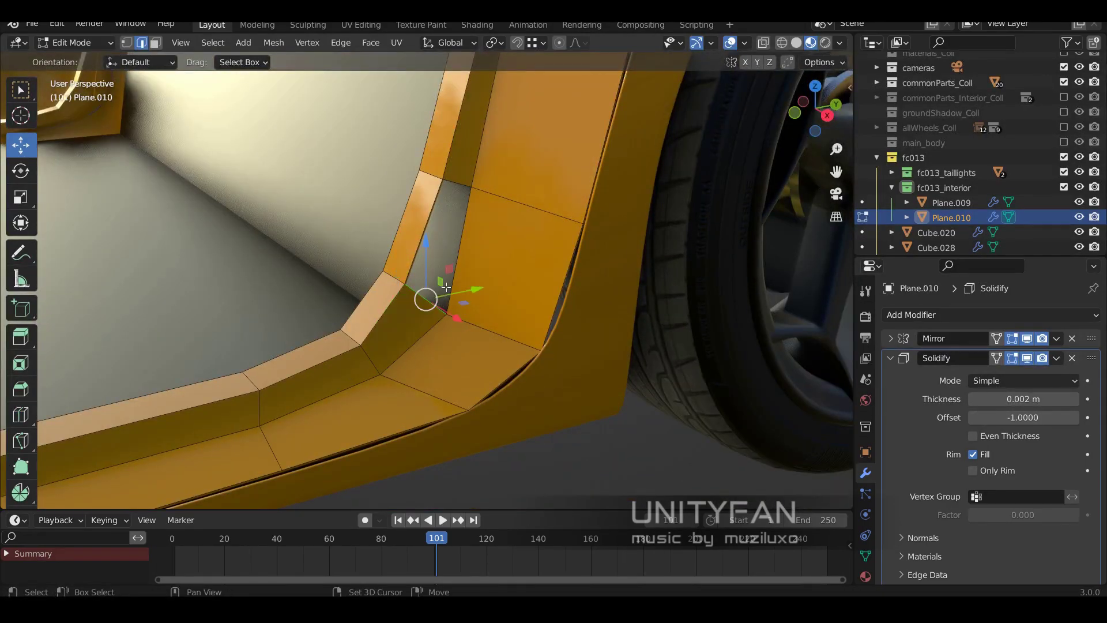
key(Tab)
scroll(479, 294, down, 5)
mouse_move(506, 333)
middle_down()
mouse_move(455, 317)
mouse_move(353, 386)
mouse_move(441, 328)
mouse_move(560, 340)
middle_up()
scroll(441, 328, up, 3)
- In Right Ortho wireframe, slide the side strip against the door pillar edge
middle_drag(441, 328, 427, 317)
scroll(427, 317, up, 2)
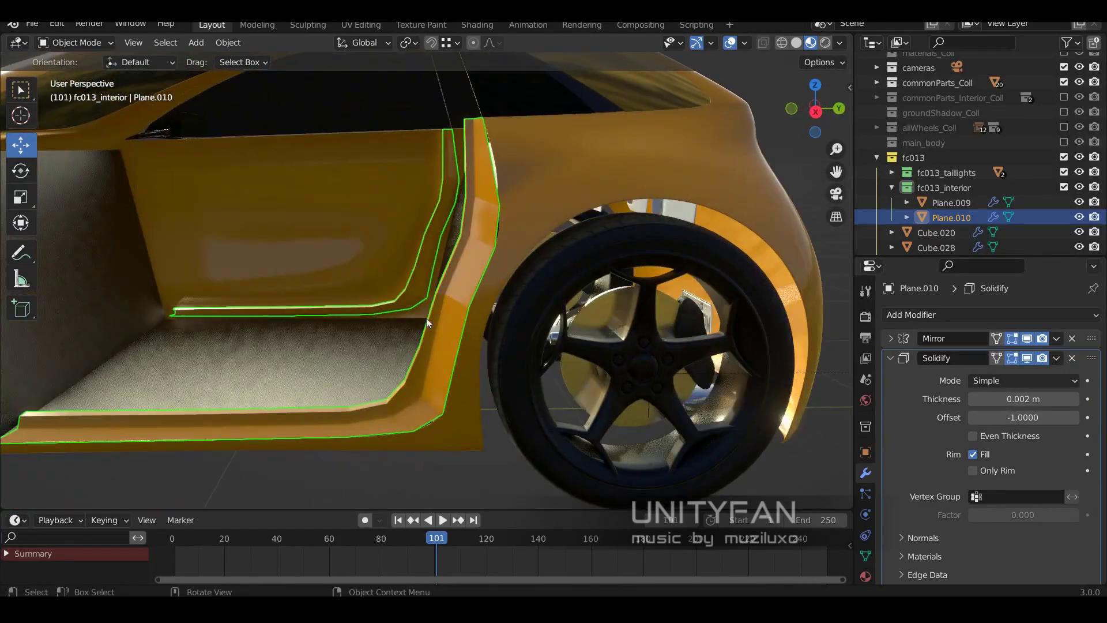
key(Tab)
key(KP_3)
key(shift+z)
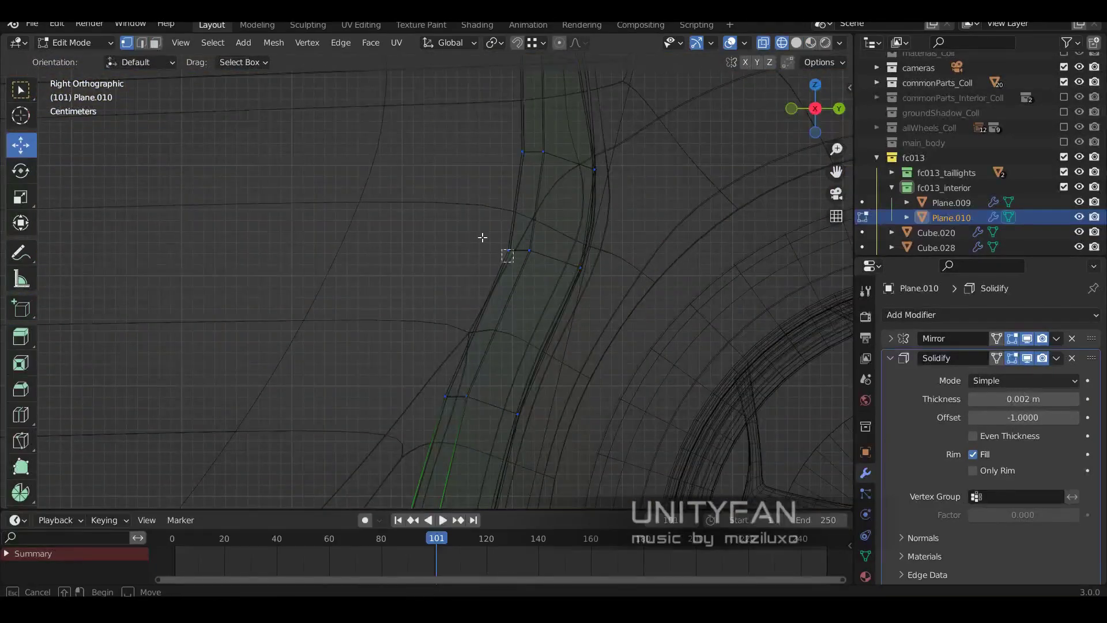
key(shift+z)
drag(482, 237, 496, 235)
key(shift+z)
key(shift+z)
scroll(515, 234, down, 2)
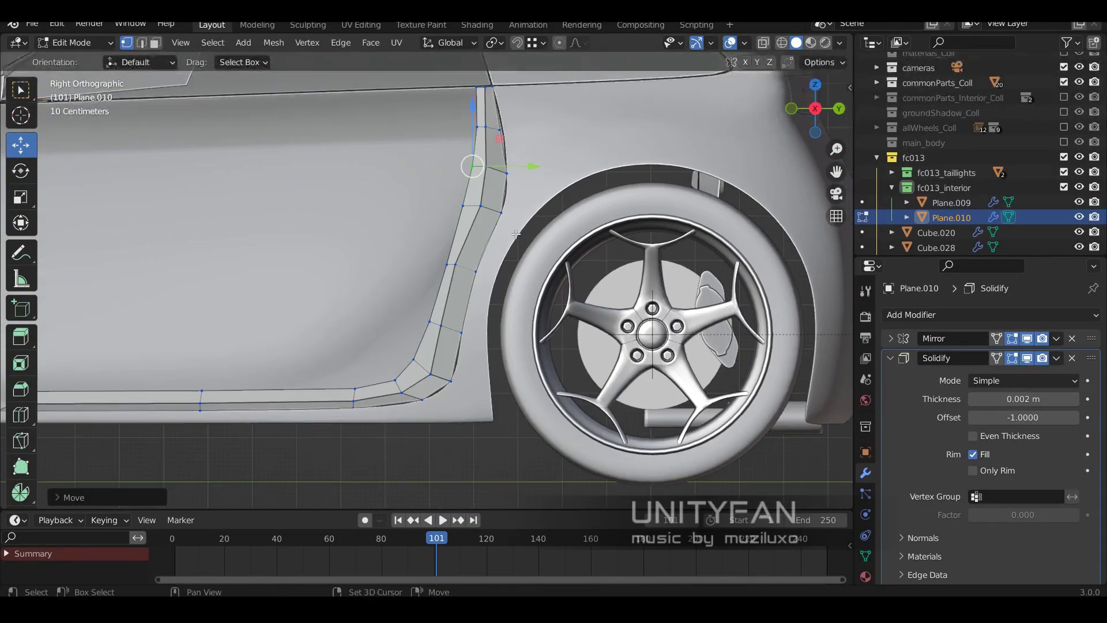
- Return to Object Mode and view the car in Material Preview shading
key(Tab)
mouse_move(516, 234)
middle_down()
mouse_move(444, 311)
mouse_move(491, 371)
mouse_move(557, 320)
mouse_move(570, 247)
mouse_move(545, 278)
middle_up()
key(z)
scroll(628, 376, down, 2)
scroll(545, 393, up, 4)
scroll(545, 392, down, 3)
scroll(548, 243, up, 3)
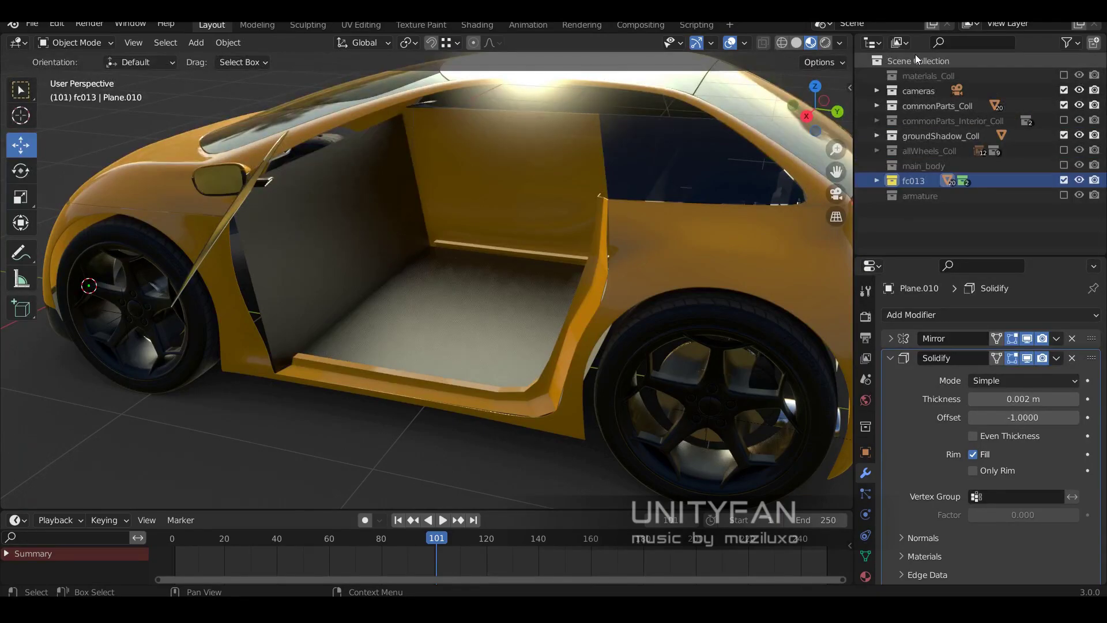
- Collapse the fc013 collection and make the Scene Collection active
click(915, 59)
click(457, 282)
middle_drag(443, 268, 463, 282)
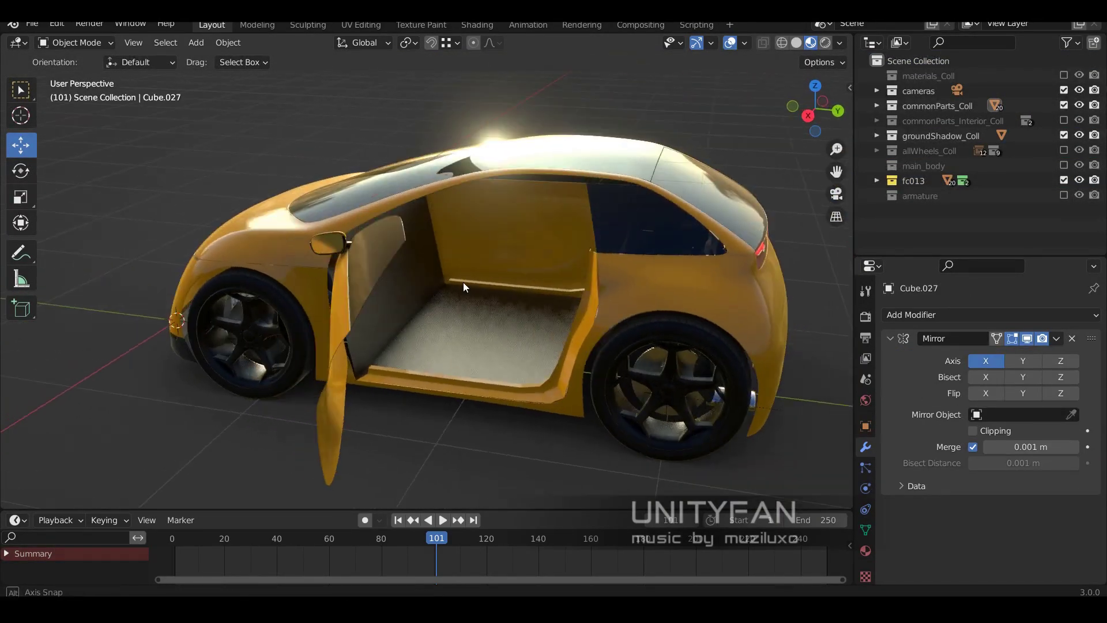
- Append mannequins_Coll from the sci-fi_vehicle_004 .blend in the Sci-Fi folder
click(32, 23)
click(81, 186)
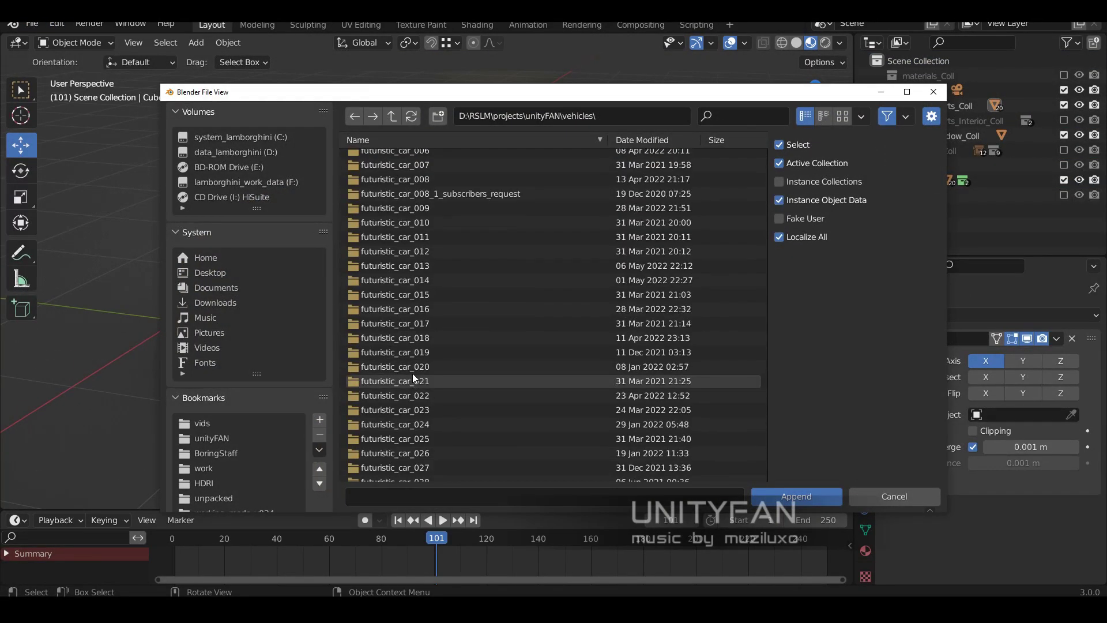
scroll(421, 370, down, 4)
scroll(491, 400, down, 5)
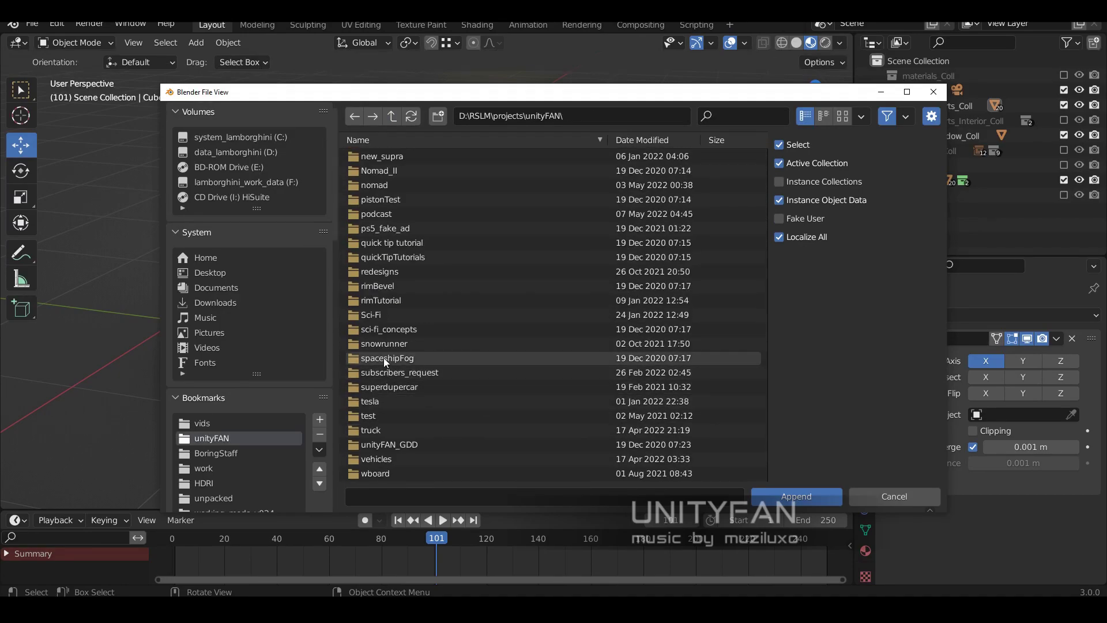
double_click(385, 331)
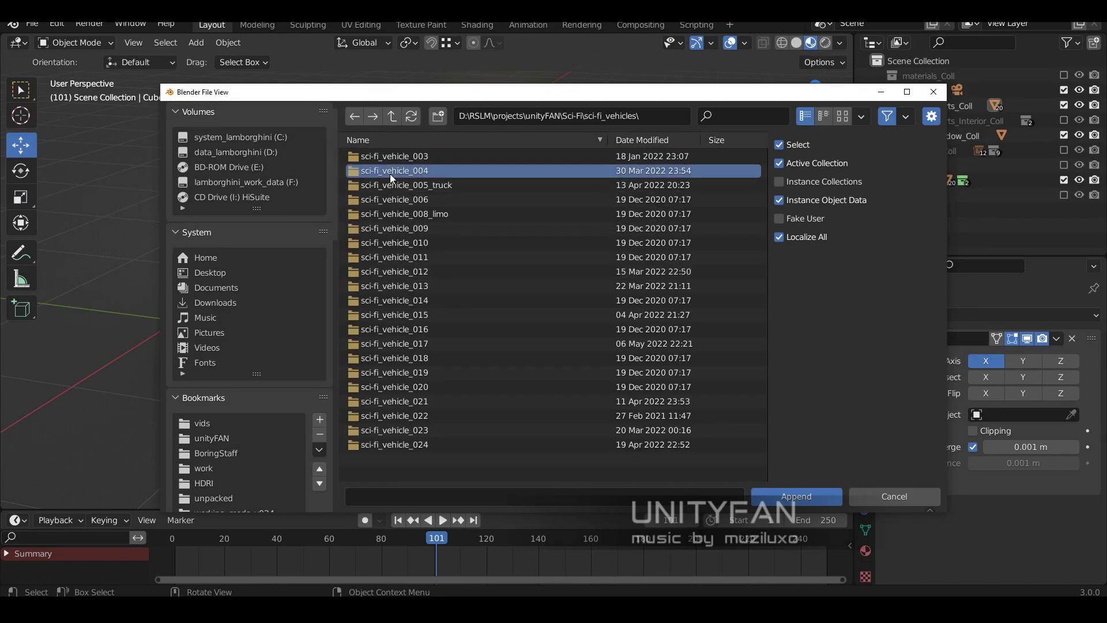
double_click(390, 174)
double_click(390, 174)
double_click(381, 199)
click(775, 498)
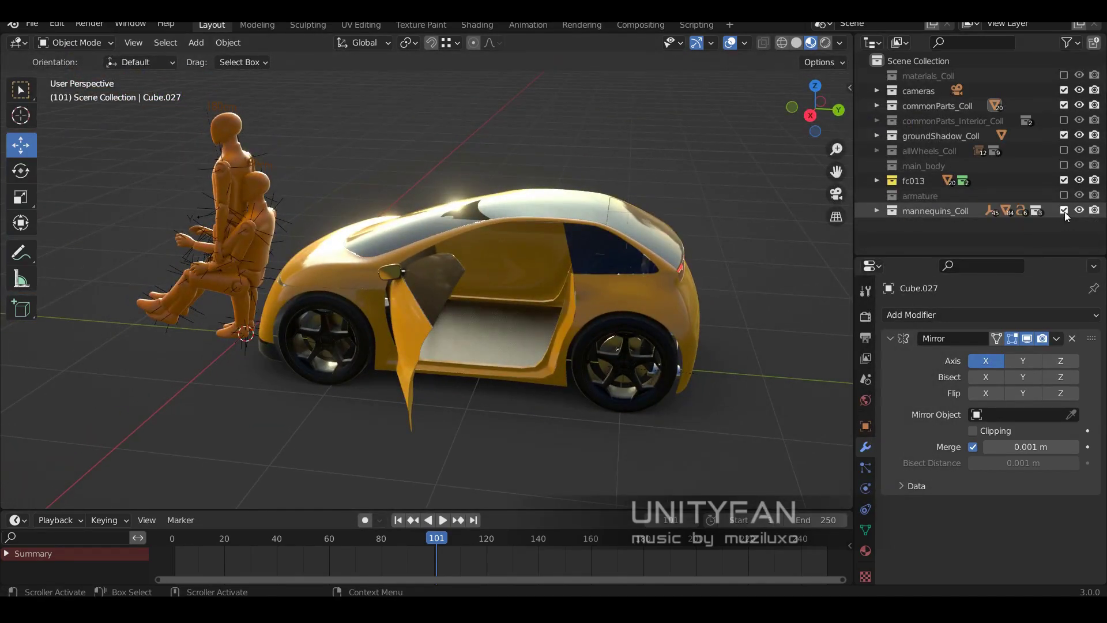
- Exclude the original mannequins_Coll collection from the view layer
click(884, 210)
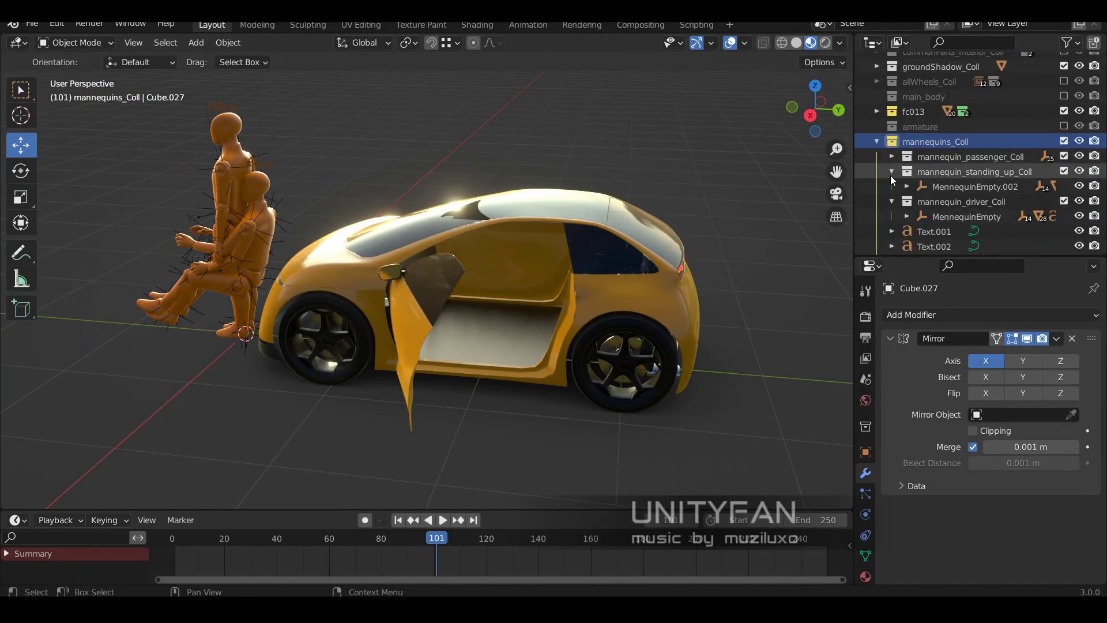
scroll(890, 175, up, 1)
right_click(911, 168)
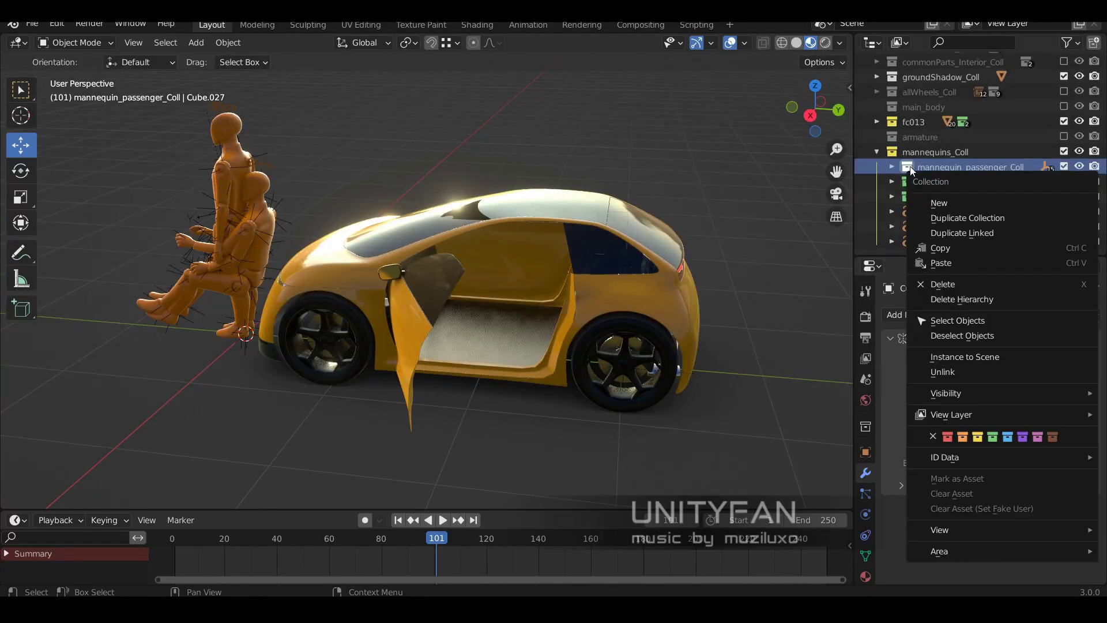
middle_drag(466, 182, 519, 490)
- Add a mannequin_driver_Coll instance and move it into the car in side view
key(shift+a)
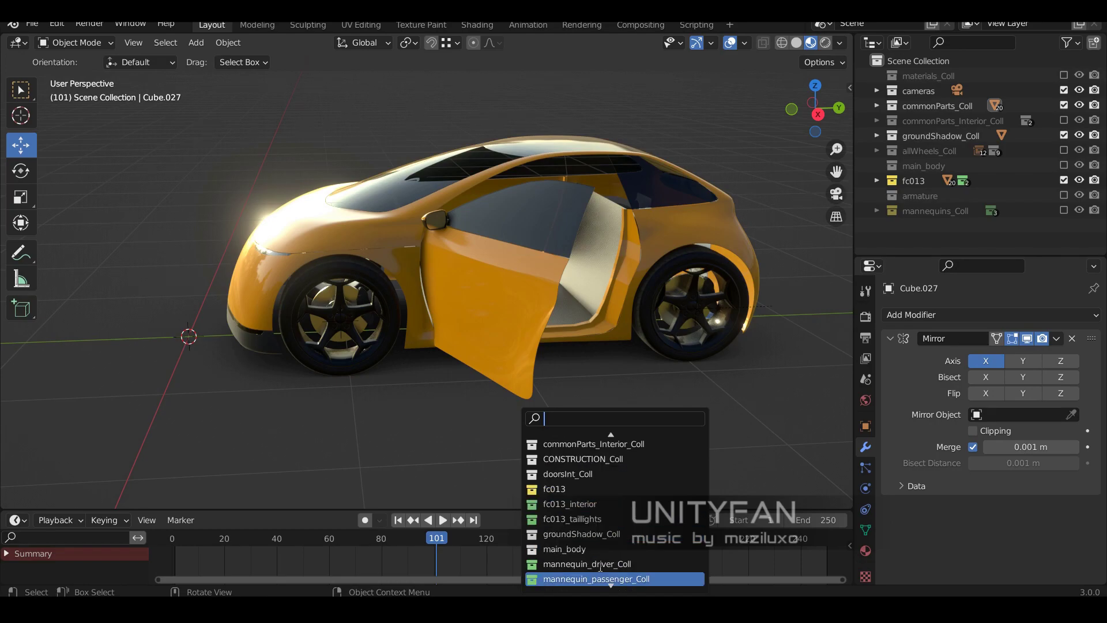
click(587, 503)
middle_drag(446, 330, 399, 203)
key(KP_3)
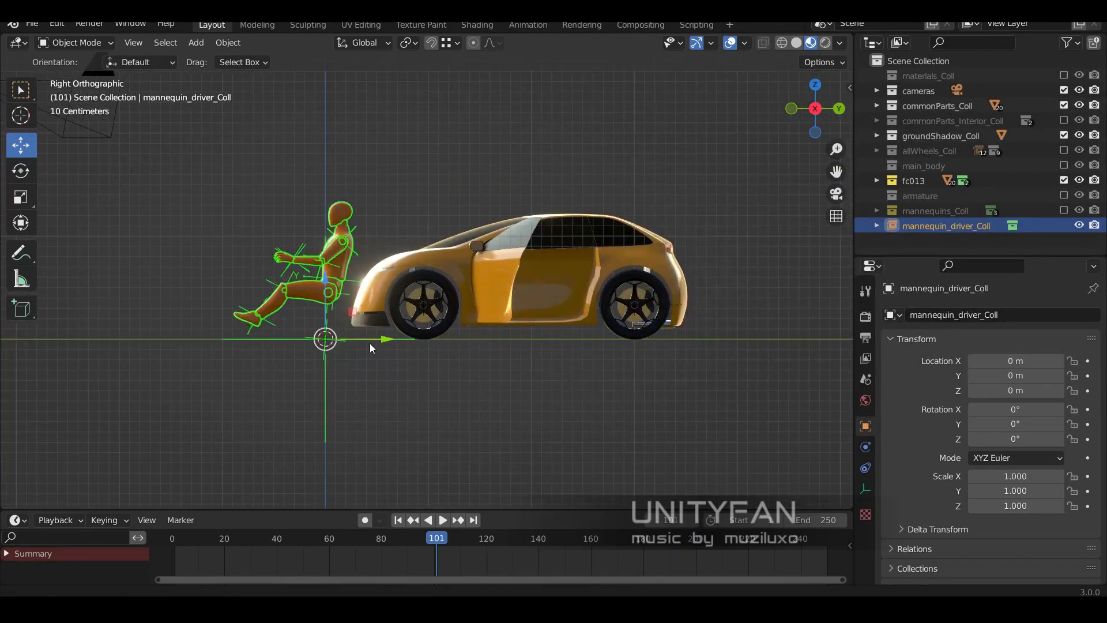
drag(369, 344, 603, 345)
mouse_move(603, 345)
middle_down()
mouse_move(441, 367)
mouse_move(548, 327)
mouse_move(410, 429)
mouse_move(480, 372)
mouse_move(316, 401)
mouse_move(504, 337)
middle_up()
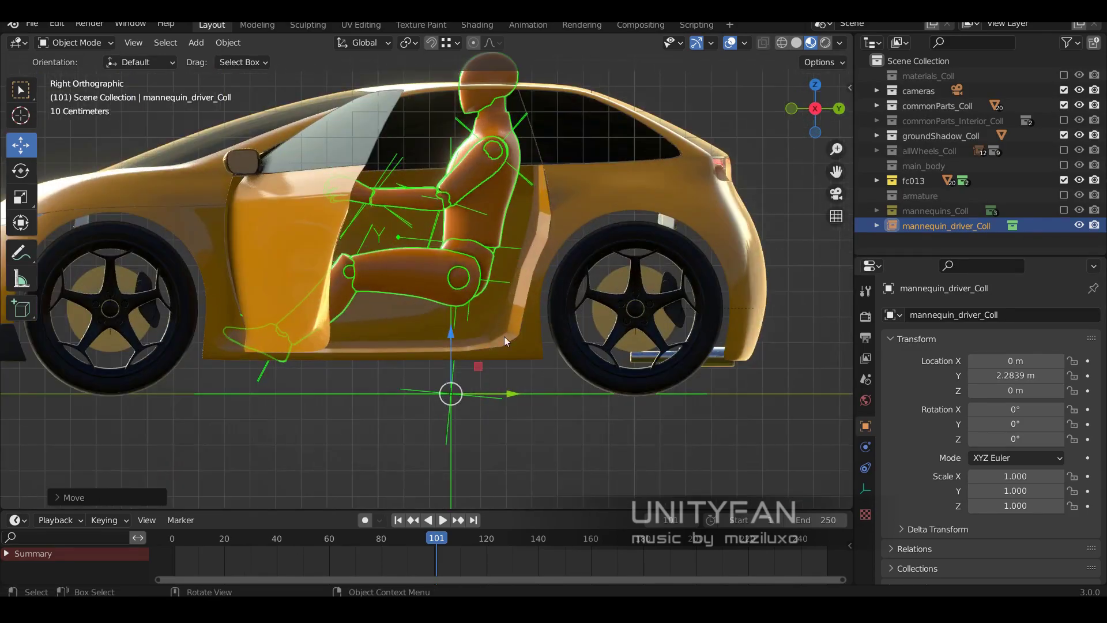
- Tilt the driver back -10.7° and slide it along X into the driver's seat
key(r)
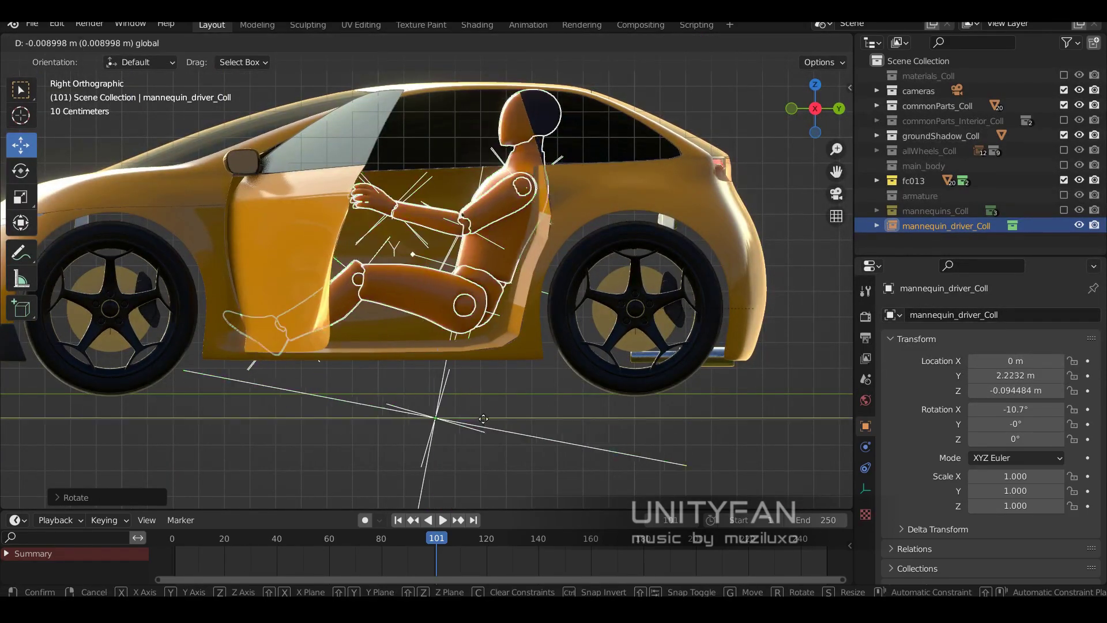
click(483, 419)
middle_drag(484, 418, 383, 427)
key(g)
key(x)
click(535, 297)
middle_drag(534, 297, 490, 452)
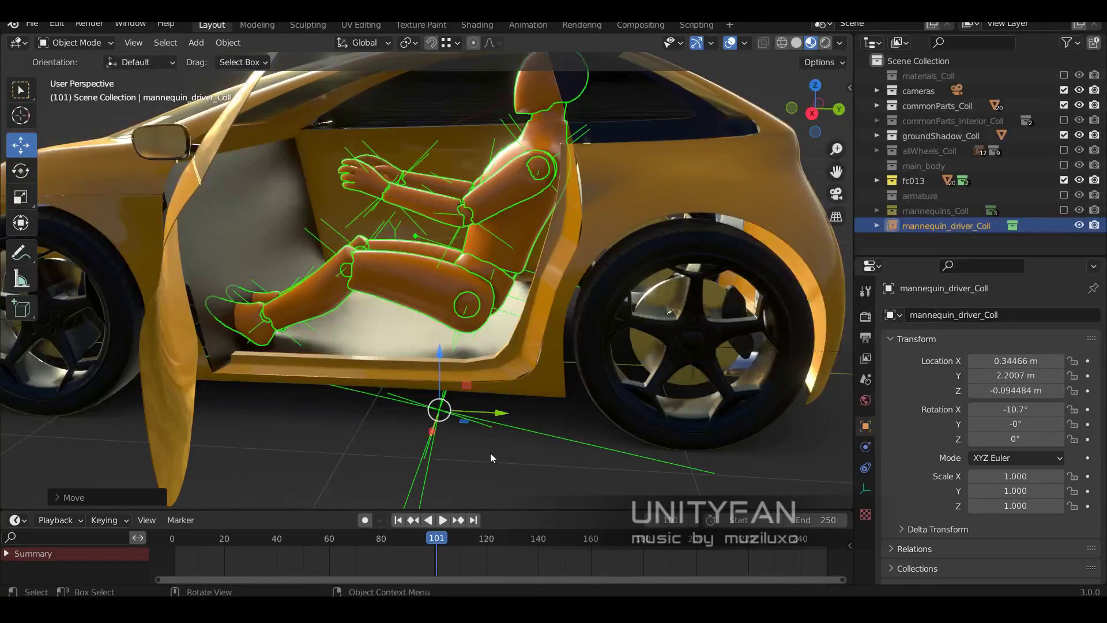
- Keep the instance's empty size at 0.1 m, then deselect the driver mannequin
click(866, 489)
key(Return)
mouse_move(546, 242)
middle_down()
mouse_move(485, 363)
mouse_move(324, 420)
middle_up()
key(g)
click(507, 322)
click(930, 238)
text(mannequins_ins)
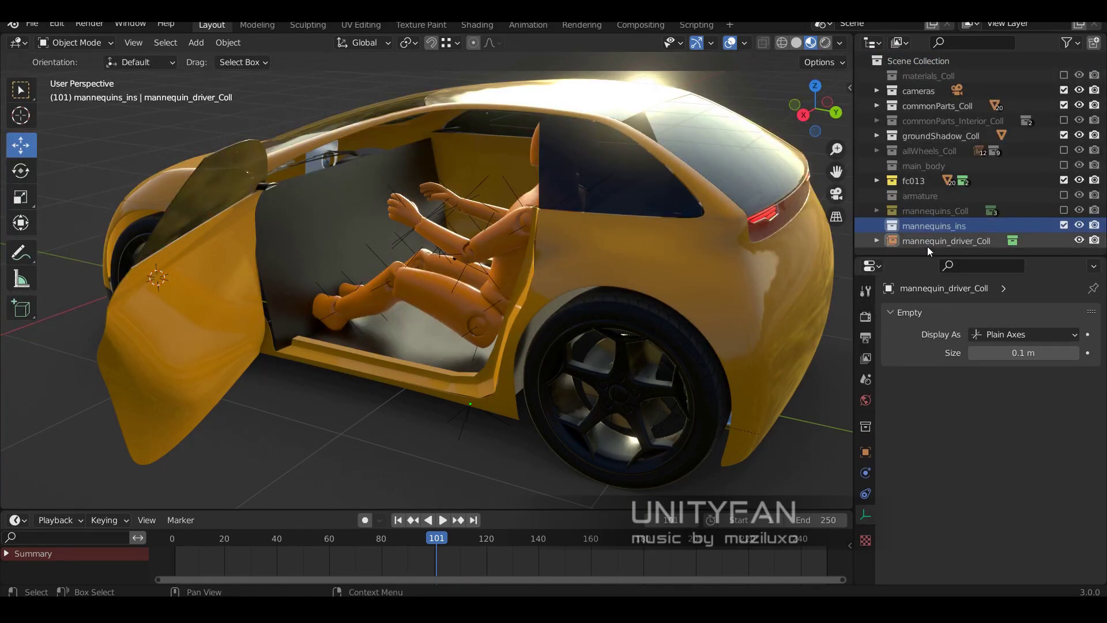
- Tag mannequins_ins pink and add a mannequin_passenger_Coll collection instance
right_click(895, 240)
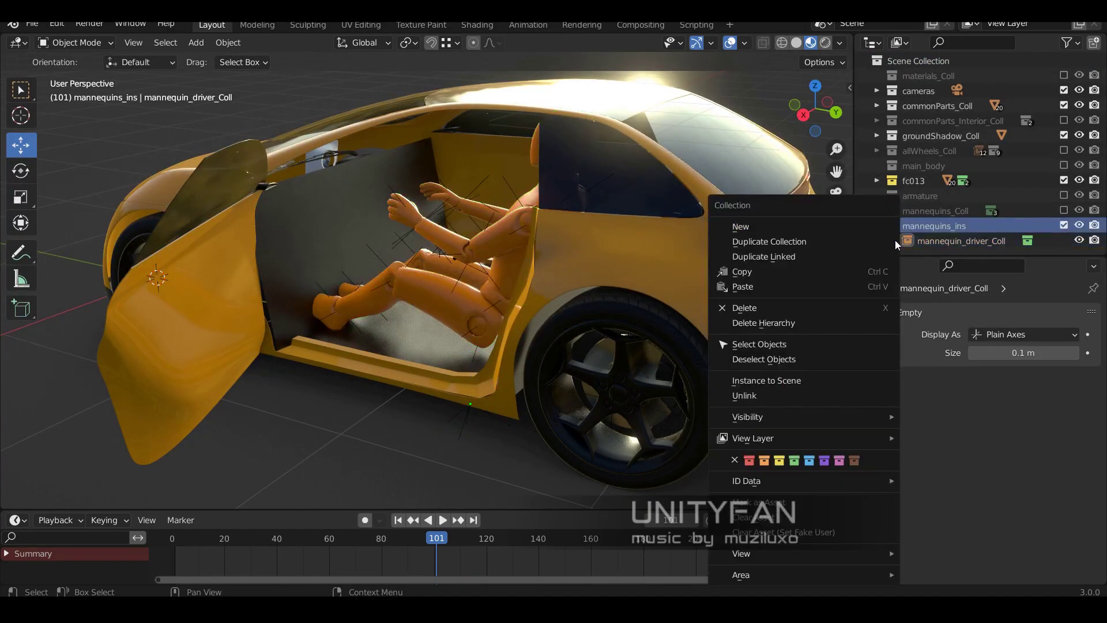
click(895, 240)
middle_drag(515, 318, 533, 337)
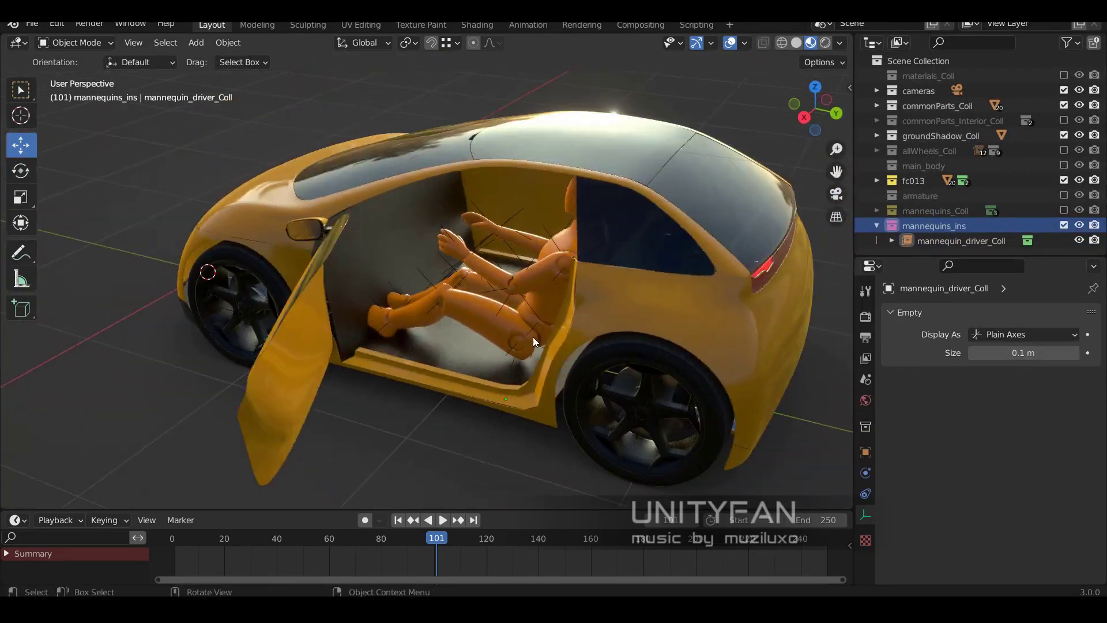
key(shift+a)
scroll(569, 410, down, 1)
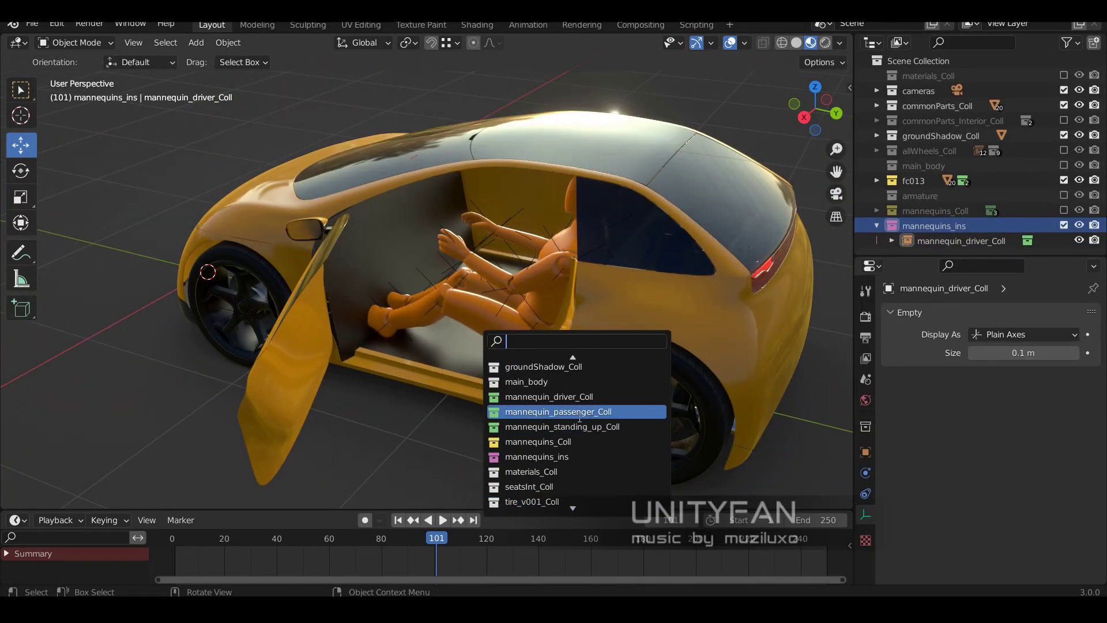
click(569, 410)
- Rotate and move the passenger mannequin into the seat from the Right Ortho view
key(KP_3)
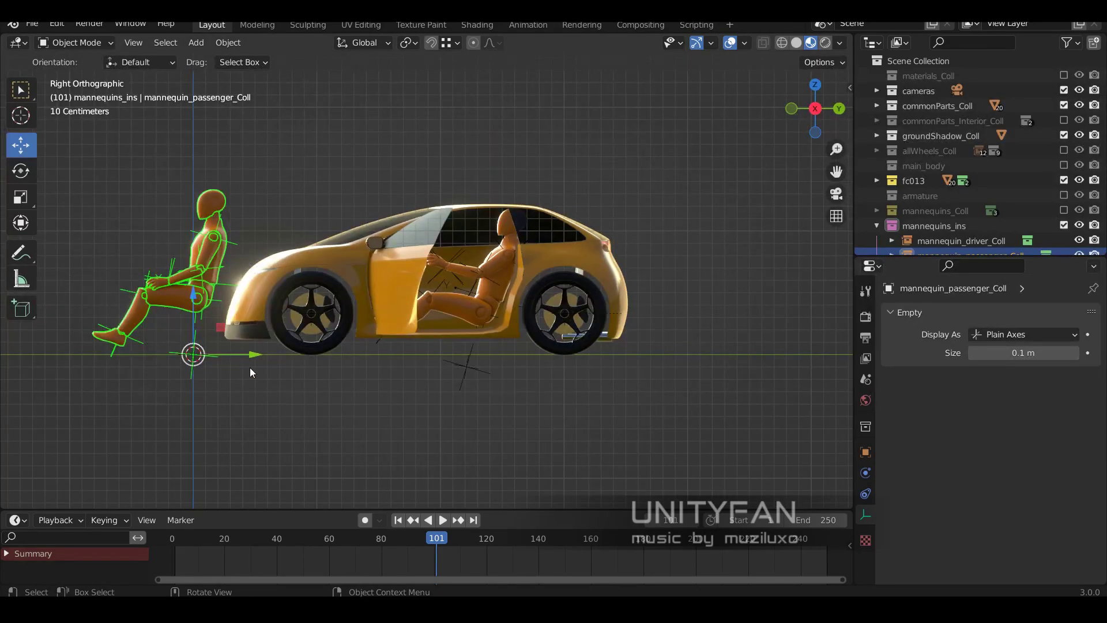
scroll(526, 366, up, 4)
scroll(591, 364, up, 1)
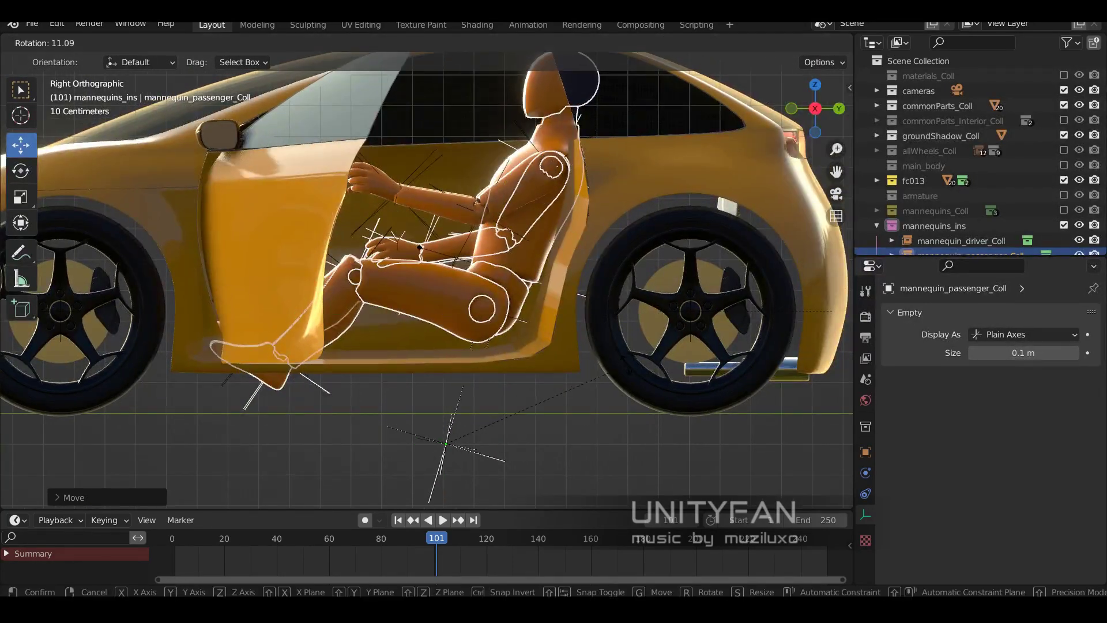
click(606, 374)
mouse_move(605, 374)
middle_down()
mouse_move(521, 355)
mouse_move(458, 320)
mouse_move(378, 355)
mouse_move(404, 346)
middle_up()
key(KP_3)
key(g)
click(451, 348)
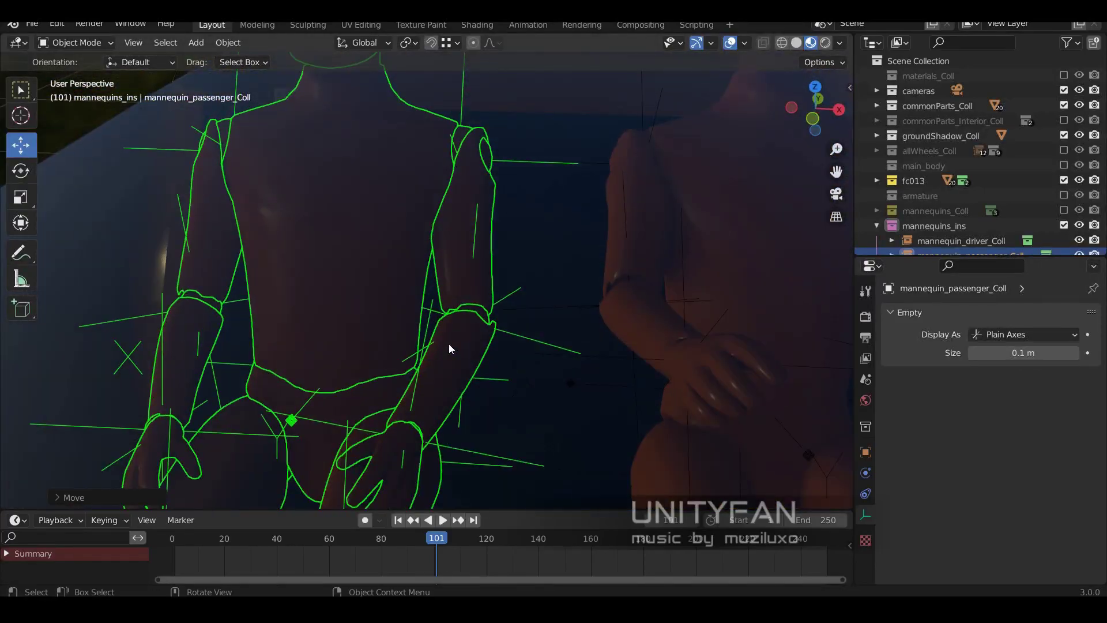
- From Top Ortho, shift the driver along X and the passenger sideways beside it
key(KP_7)
scroll(403, 398, up, 2)
click(579, 309)
key(g)
key(x)
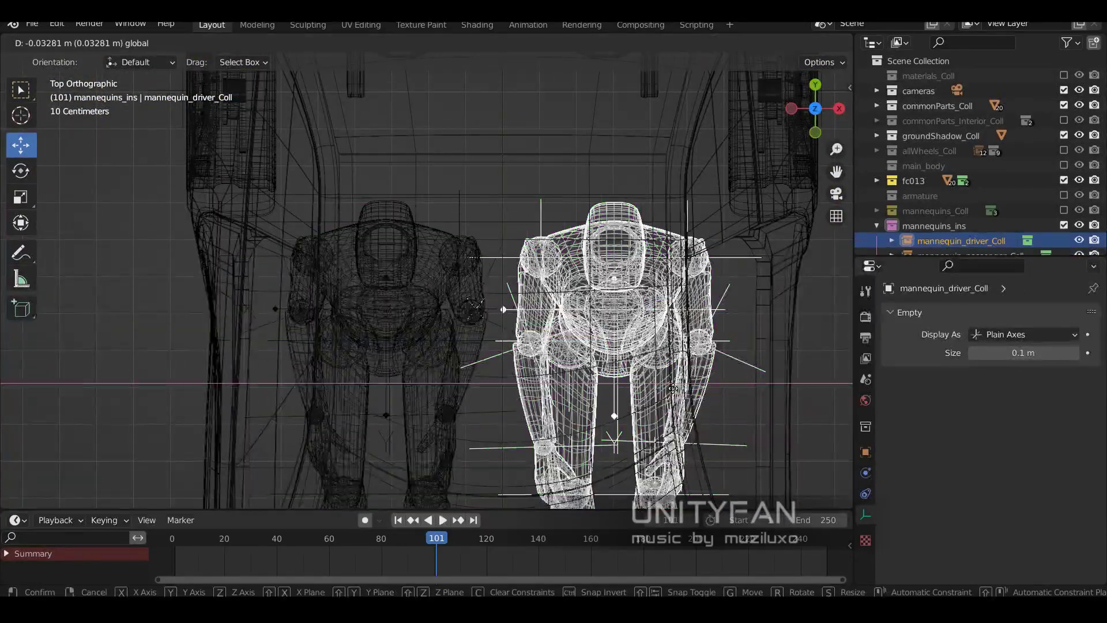
click(380, 300)
key(g)
mouse_move(404, 288)
middle_down()
mouse_move(489, 271)
mouse_move(532, 230)
mouse_move(673, 272)
mouse_move(527, 236)
mouse_move(598, 240)
mouse_move(456, 241)
mouse_move(1007, 199)
middle_up()
scroll(514, 246, up, 2)
click(627, 254)
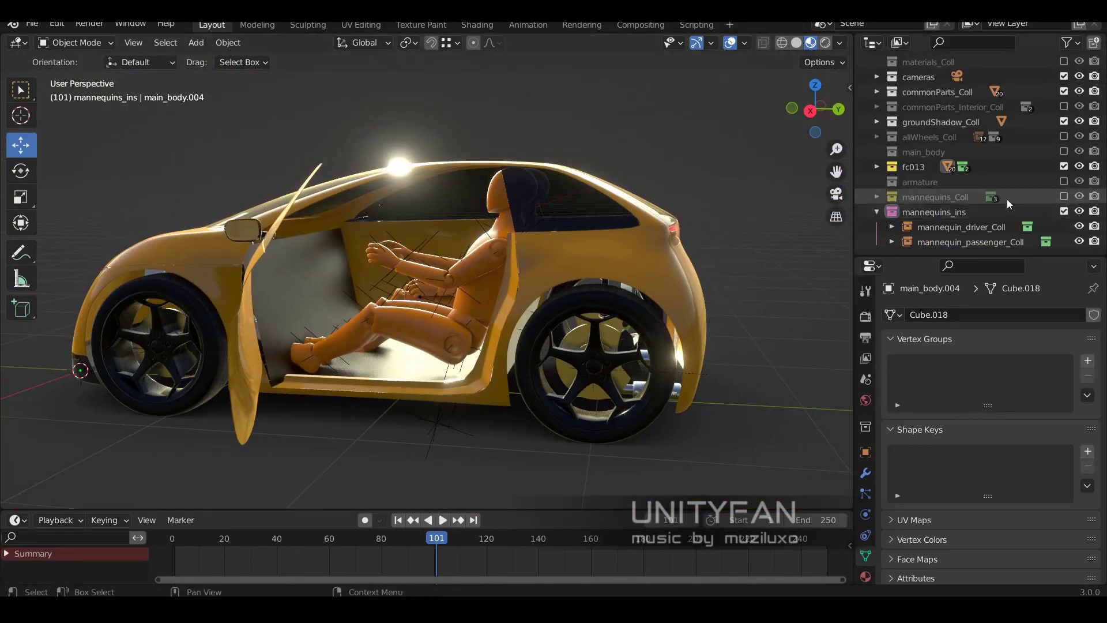
- Re-enable mannequins_Coll and hide its original mannequin sub-collections
click(1064, 196)
click(876, 197)
scroll(980, 173, down, 3)
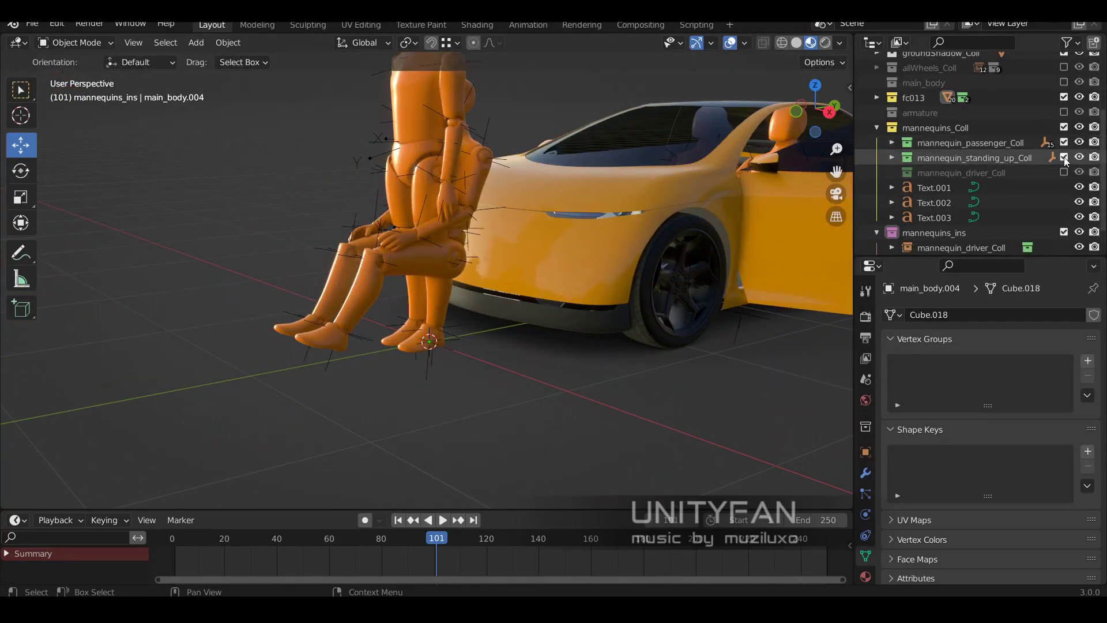
click(1064, 157)
middle_drag(320, 232, 309, 205)
click(309, 205)
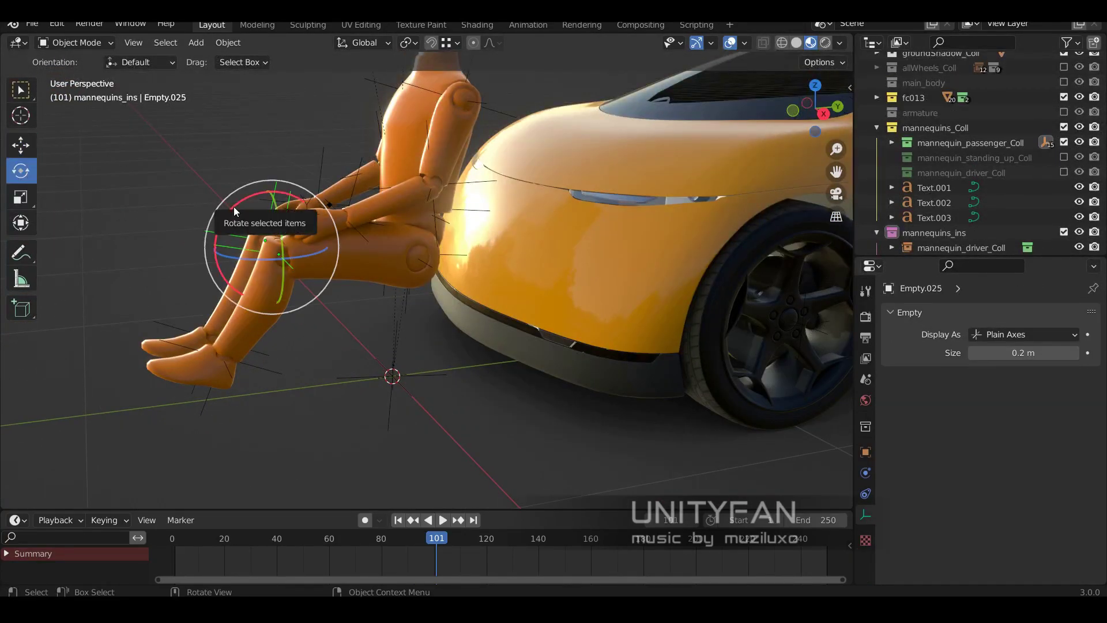
scroll(234, 207, down, 5)
- Set the door window glass material Alpha to 0.692
mouse_move(234, 207)
middle_down()
mouse_move(412, 202)
mouse_move(383, 210)
mouse_move(479, 225)
middle_up()
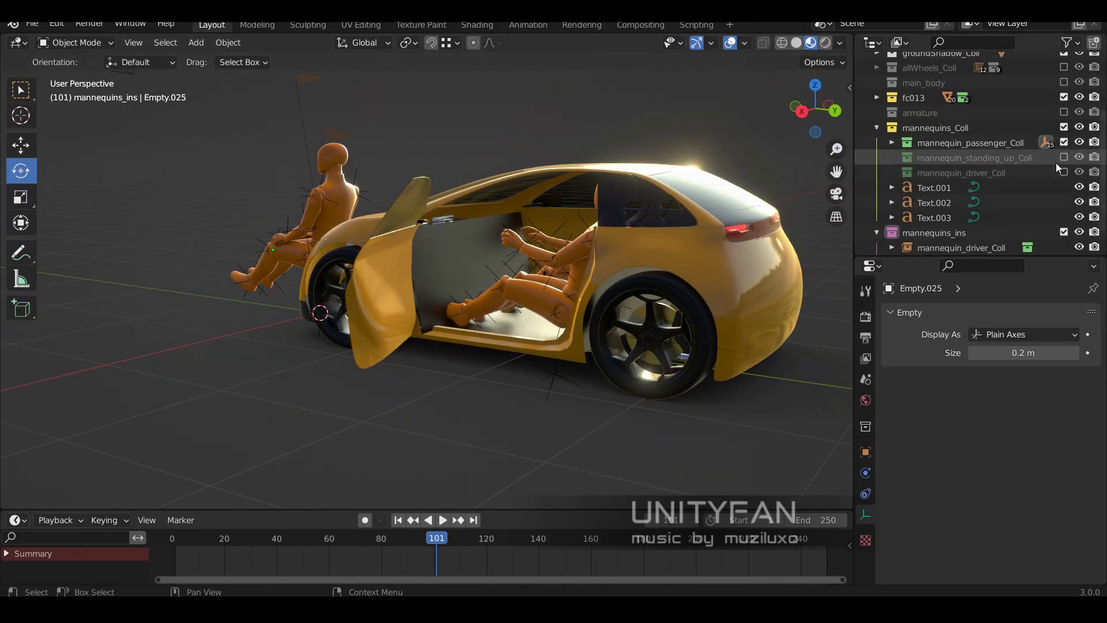
middle_drag(577, 219, 473, 230)
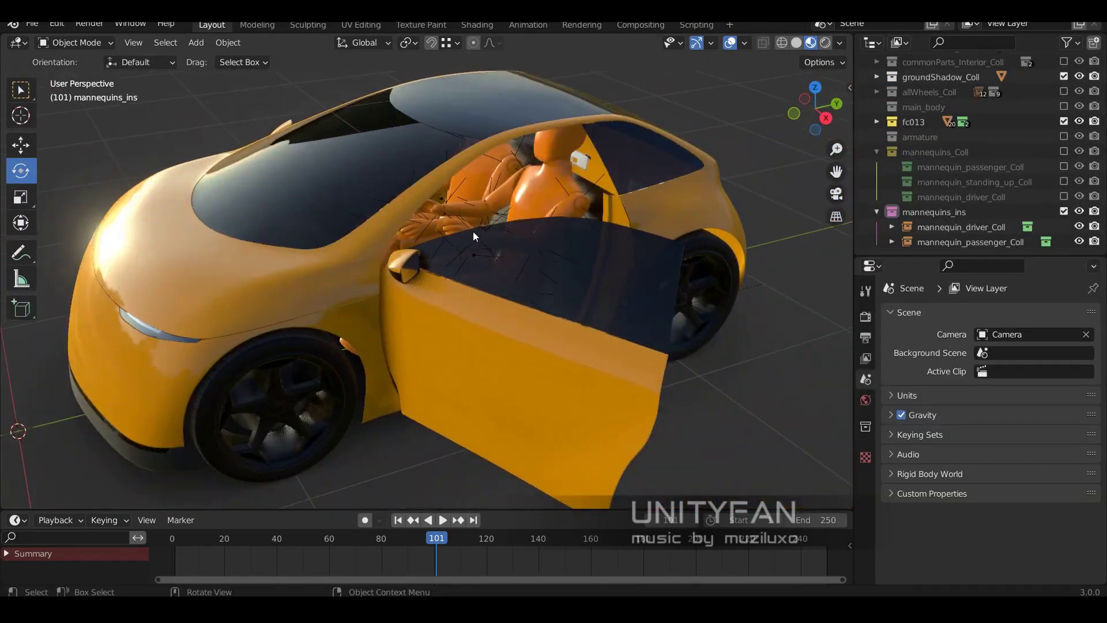
click(634, 190)
drag(1031, 477, 1038, 478)
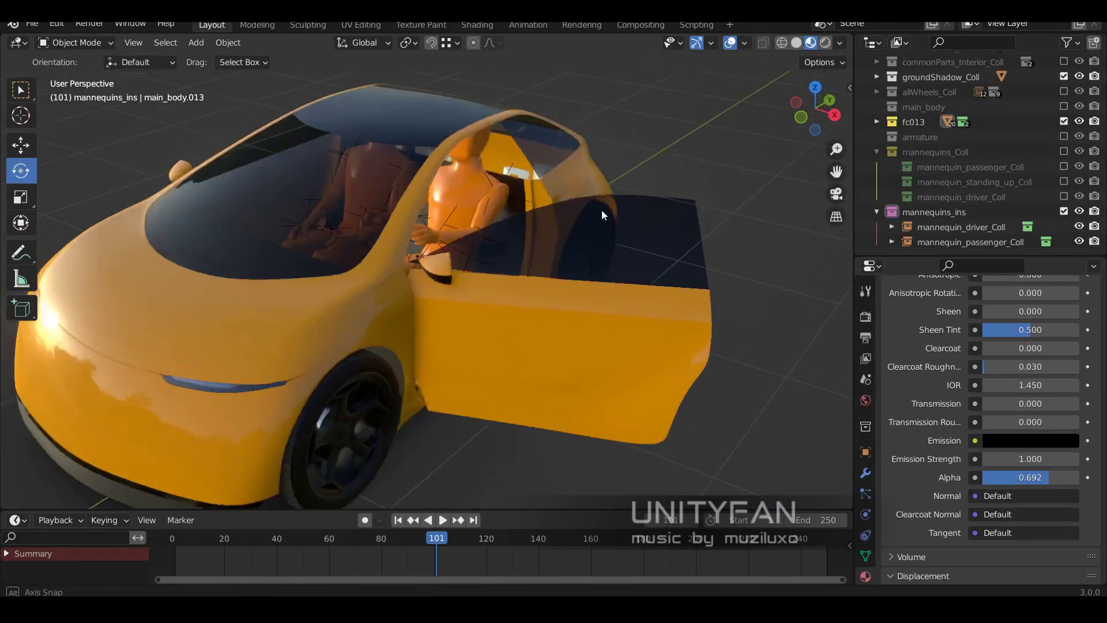
middle_drag(601, 209, 518, 215)
scroll(462, 283, up, 5)
mouse_move(407, 351)
middle_down()
mouse_move(602, 365)
mouse_move(519, 369)
mouse_move(549, 284)
mouse_move(484, 300)
mouse_move(479, 330)
mouse_move(391, 387)
middle_up()
- Knife-cut a new rectangular face into Plane.009 and adjust a corner vertex
click(516, 337)
key(Tab)
scroll(517, 338, up, 4)
key(k)
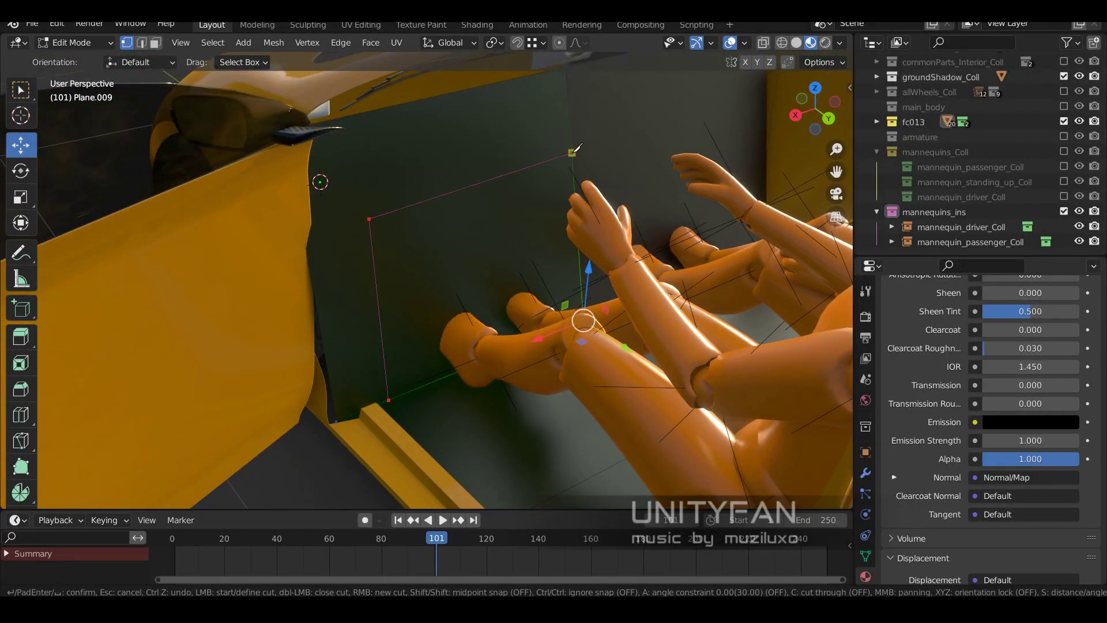
key(Return)
mouse_move(576, 149)
middle_down()
mouse_move(407, 233)
mouse_move(489, 297)
middle_up()
click(444, 236)
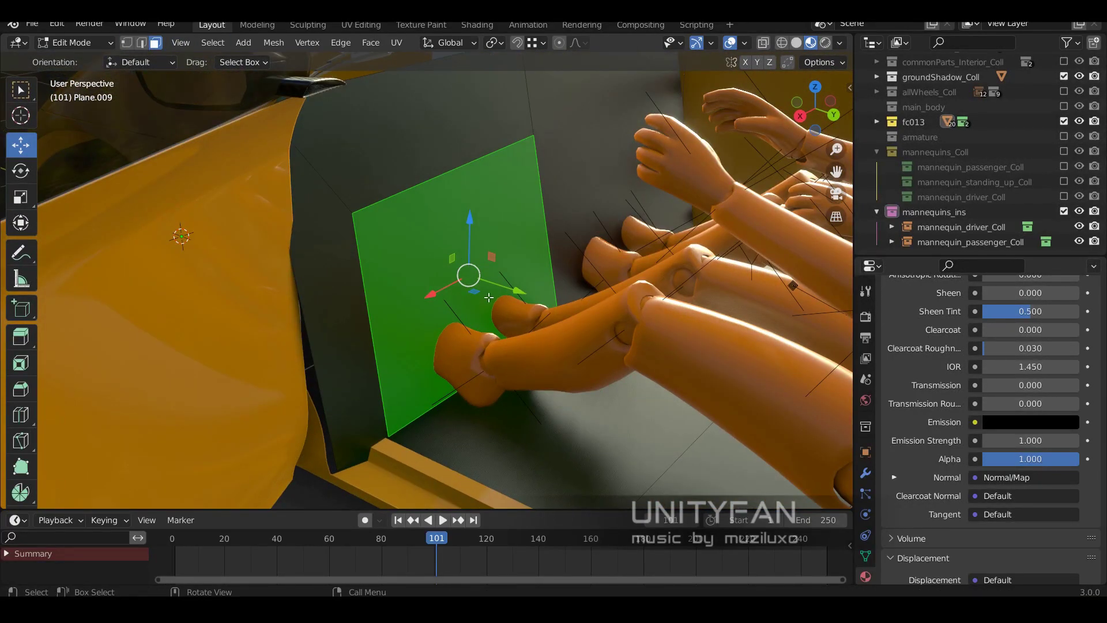
click(499, 258)
middle_drag(499, 258, 327, 133)
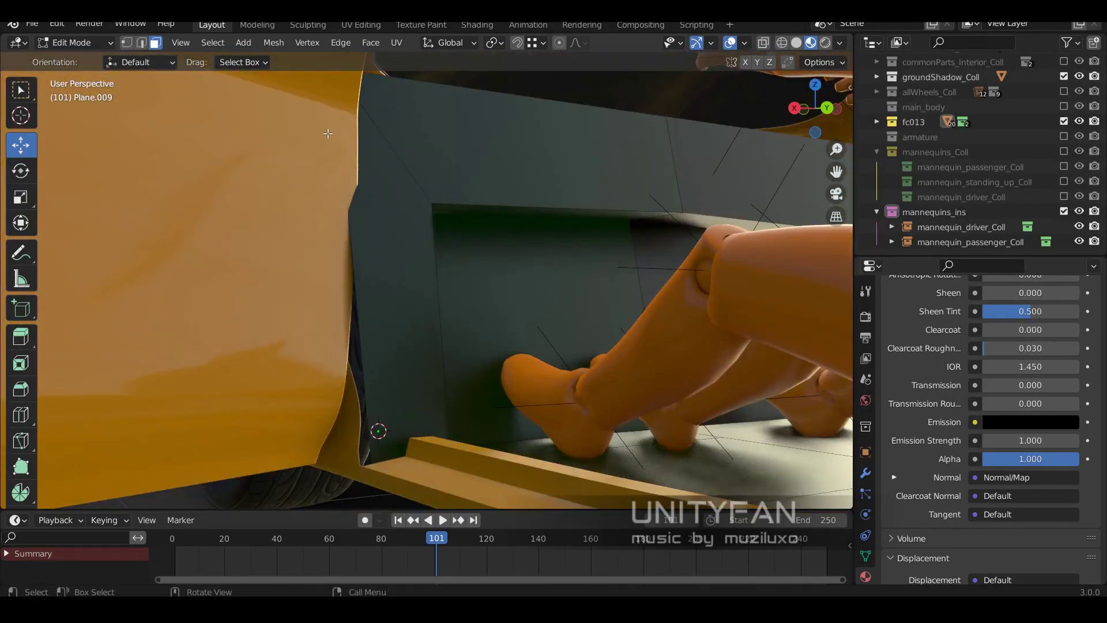
middle_drag(510, 193, 378, 230)
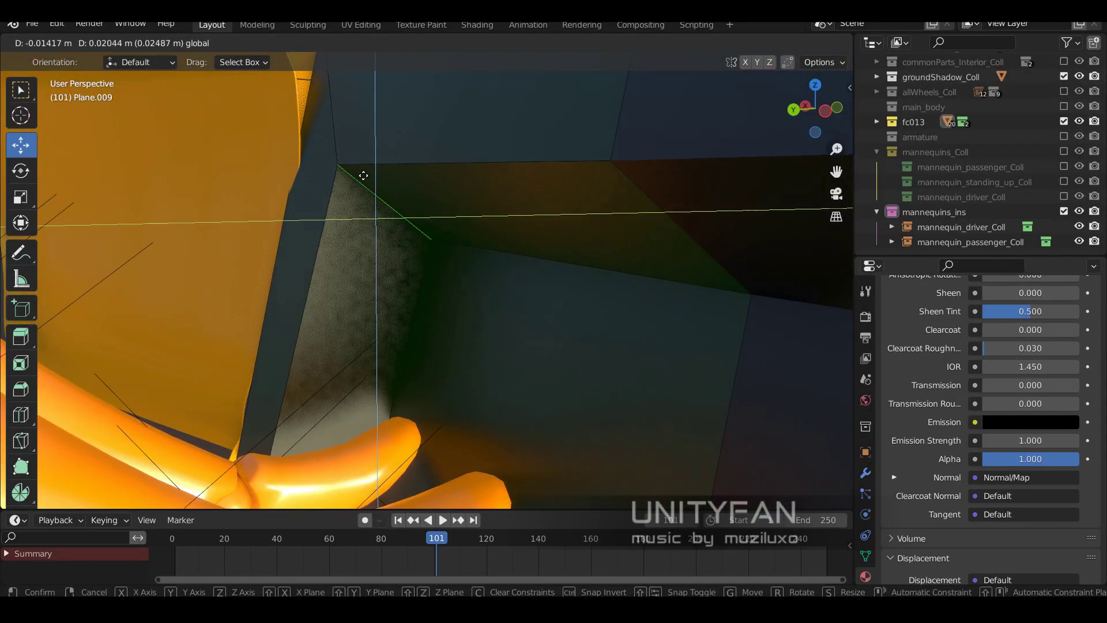
click(363, 176)
- Return to Object Mode and inspect the car and open door from the front
key(Tab)
scroll(363, 175, down, 8)
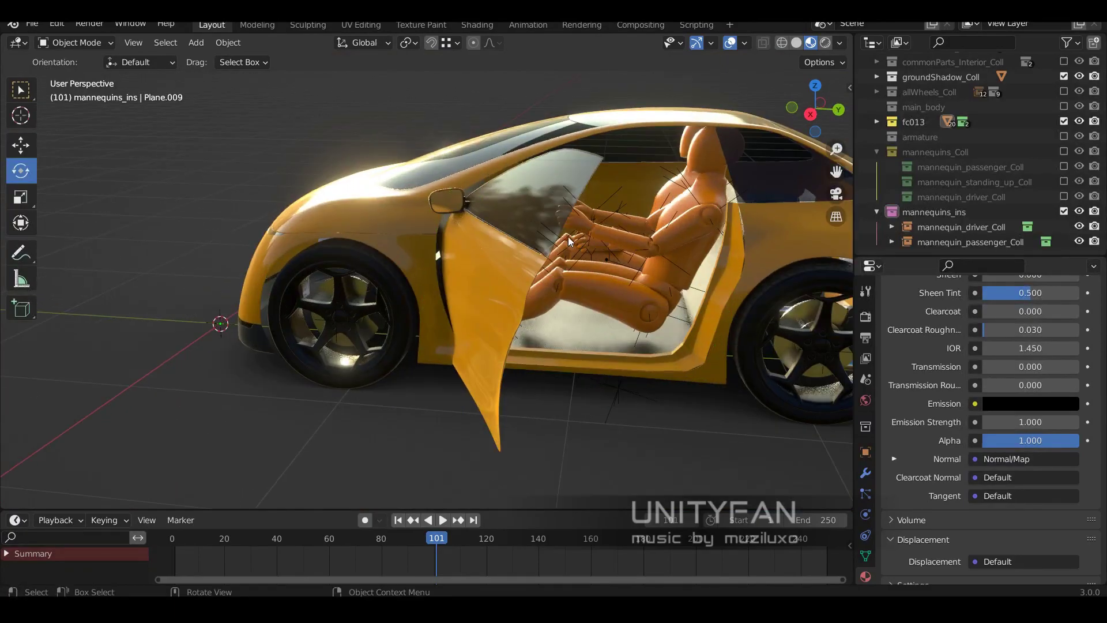
mouse_move(364, 175)
middle_down()
mouse_move(614, 270)
mouse_move(725, 263)
mouse_move(476, 257)
middle_up()
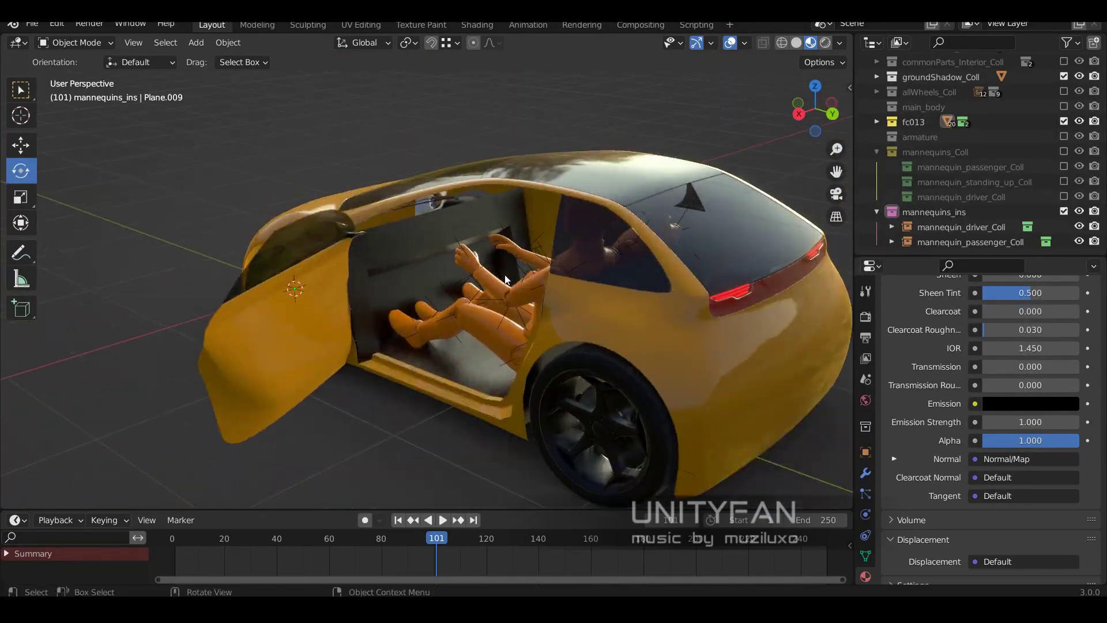
scroll(476, 257, up, 3)
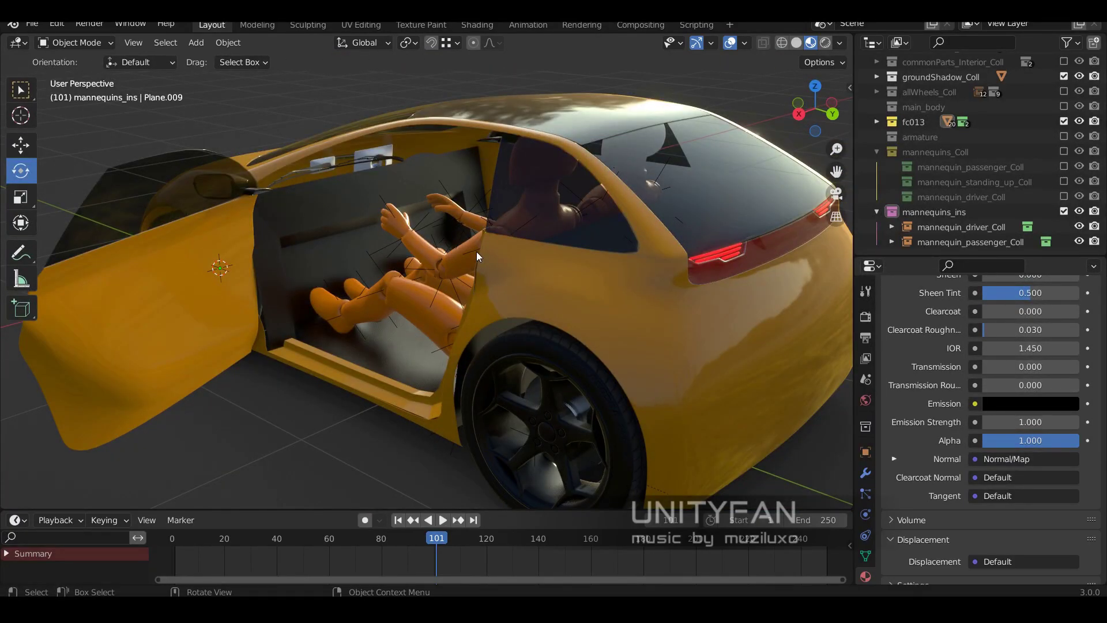
scroll(476, 252, down, 3)
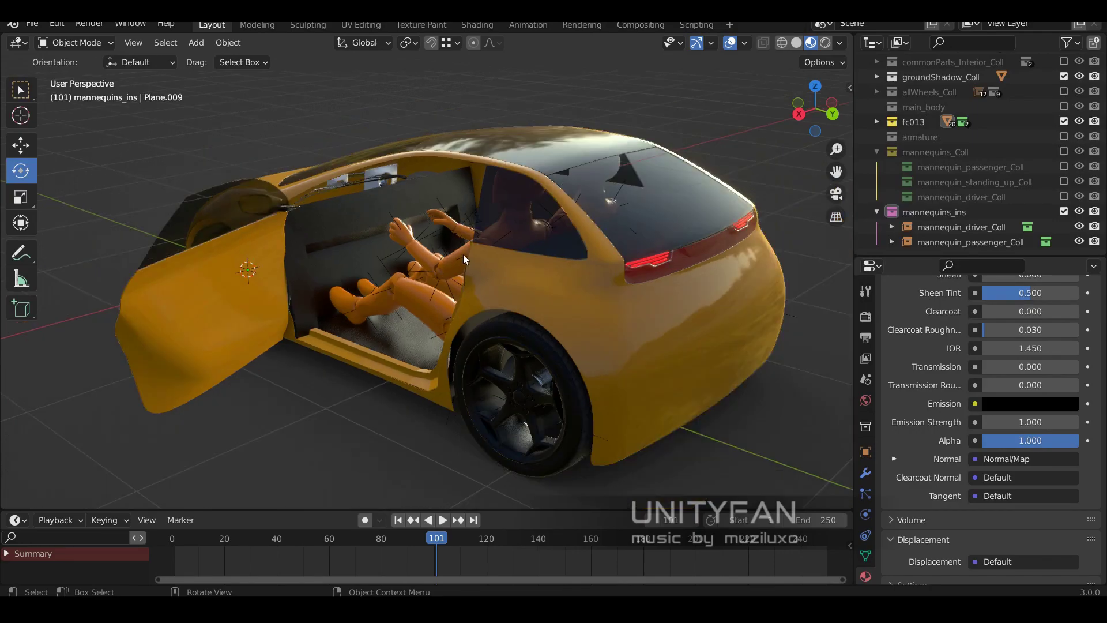
scroll(463, 254, up, 5)
click(537, 285)
mouse_move(537, 285)
middle_down()
mouse_move(572, 313)
mouse_move(514, 279)
middle_up()
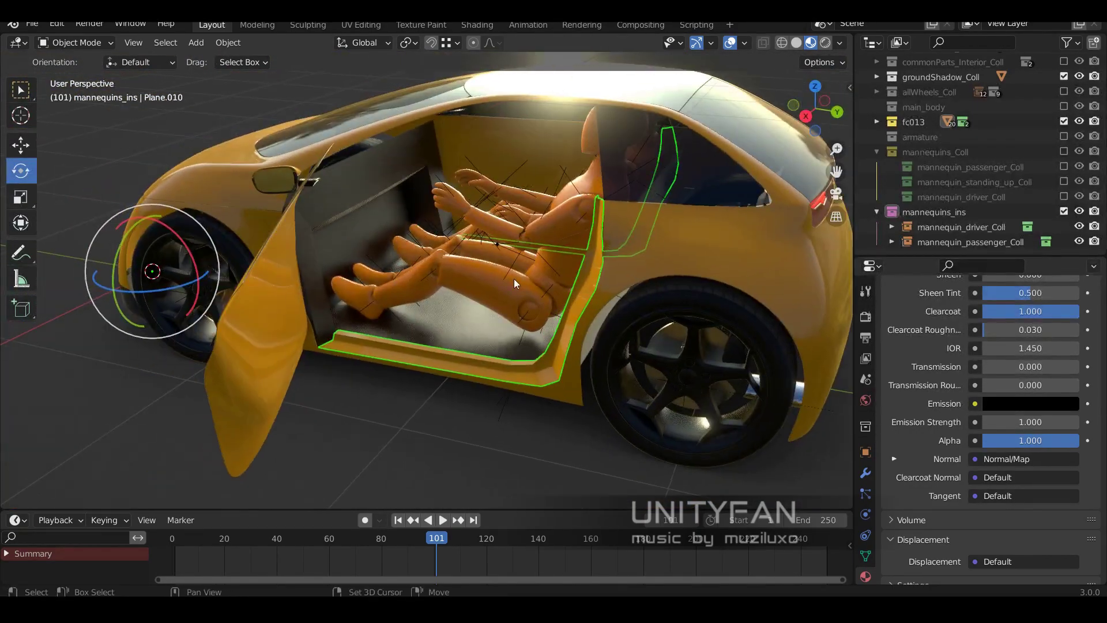
- Move a vertex and knife-cut across the dark inner door panel
click(370, 233)
scroll(363, 231, up, 3)
key(Tab)
scroll(465, 293, up, 4)
middle_drag(542, 237, 503, 234)
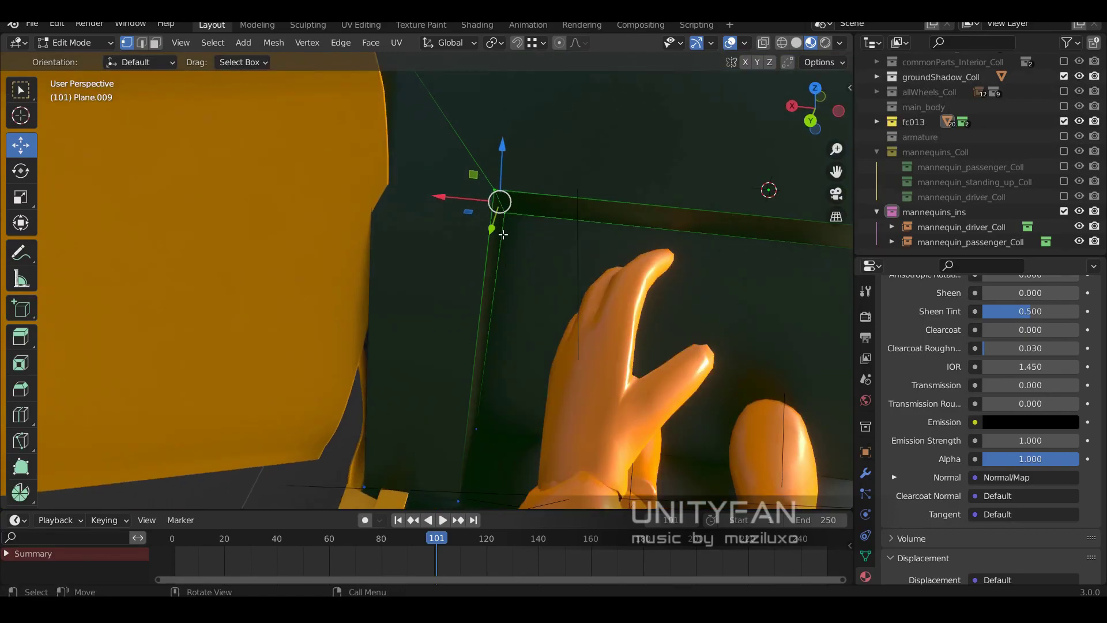
click(444, 319)
middle_drag(445, 319, 466, 305)
key(Return)
mouse_move(390, 167)
middle_down()
mouse_move(378, 183)
mouse_move(425, 208)
mouse_move(445, 148)
mouse_move(536, 187)
mouse_move(576, 415)
mouse_move(344, 294)
mouse_move(482, 321)
middle_up()
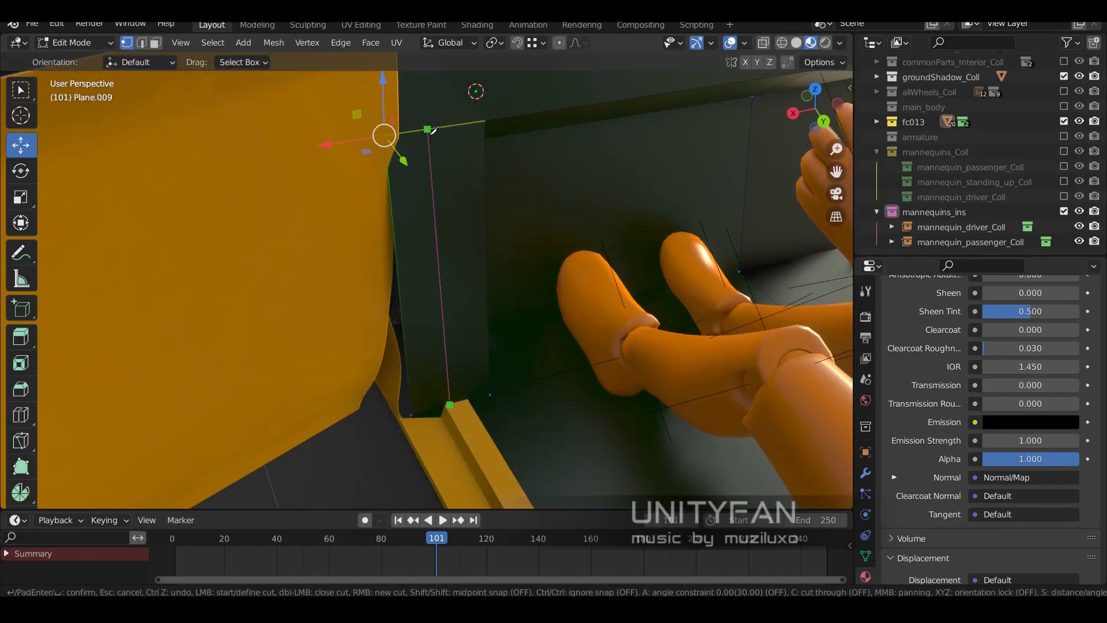
key(Return)
middle_drag(434, 130, 451, 281)
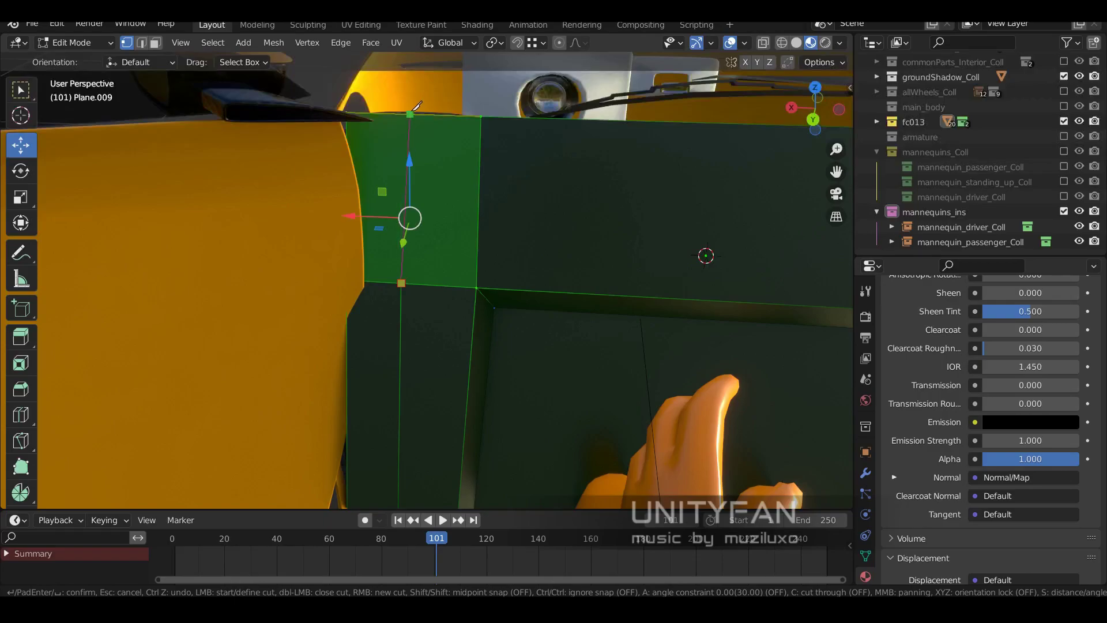
mouse_move(411, 118)
middle_down()
mouse_move(348, 250)
mouse_move(391, 314)
mouse_move(468, 342)
mouse_move(470, 354)
mouse_move(312, 193)
mouse_move(518, 278)
mouse_move(452, 199)
mouse_move(458, 292)
mouse_move(515, 260)
middle_up()
- Place the duplicated panel piece Plane.102 under the windshield
key(Tab)
key(Tab)
drag(514, 260, 556, 251)
mouse_move(556, 251)
middle_down()
mouse_move(427, 265)
mouse_move(438, 311)
mouse_move(528, 282)
mouse_move(584, 286)
middle_up()
key(2)
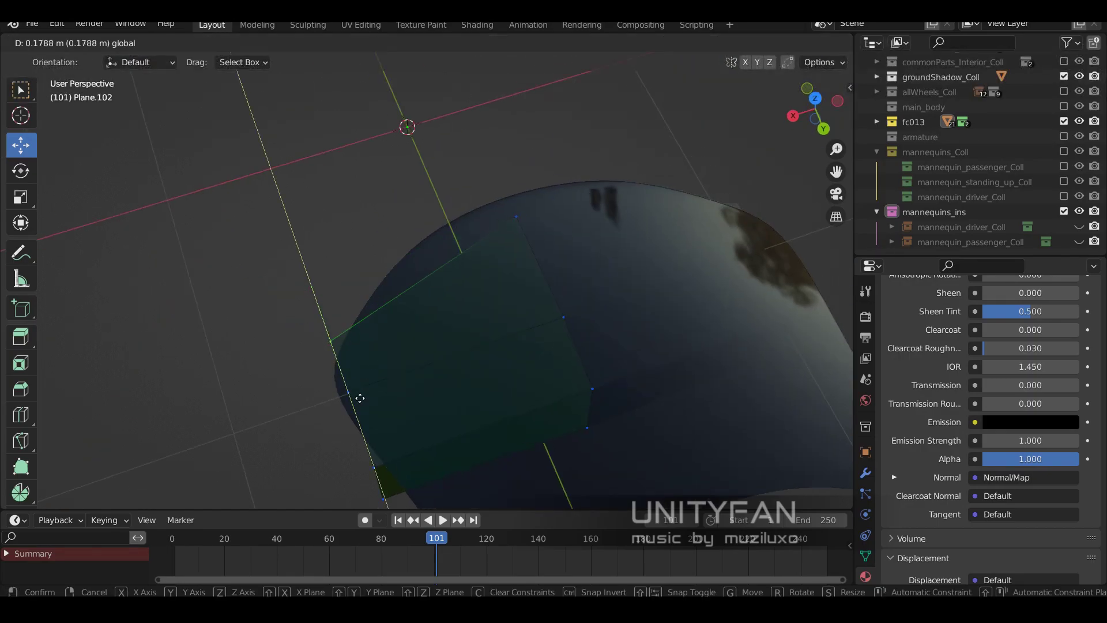
- Move the dashboard vertices and add an edge loop splitting its face
click(360, 398)
middle_drag(386, 319, 519, 168)
click(467, 196)
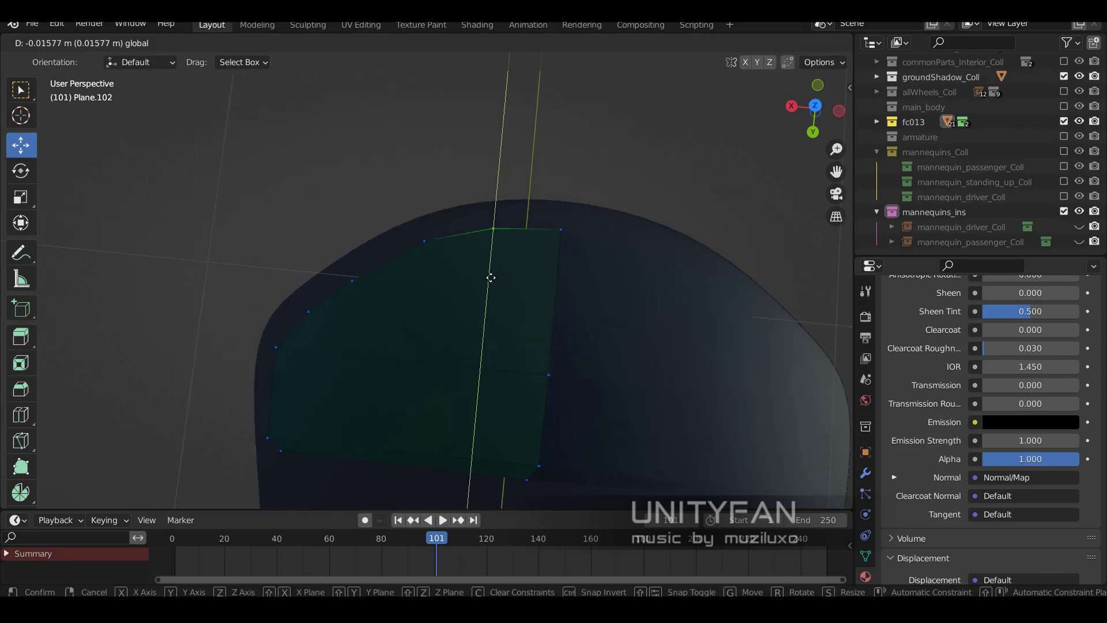
key(2)
- Select and move the rim edges to follow the windshield curve
mouse_move(324, 309)
middle_down()
mouse_move(327, 191)
mouse_move(461, 269)
middle_up()
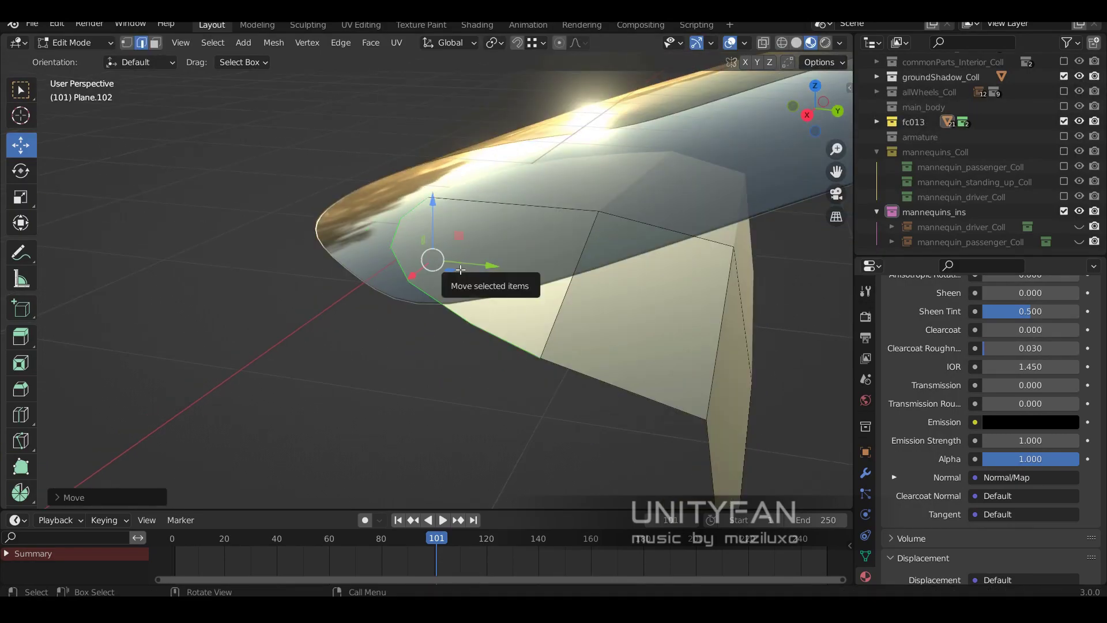
middle_drag(431, 219, 315, 315)
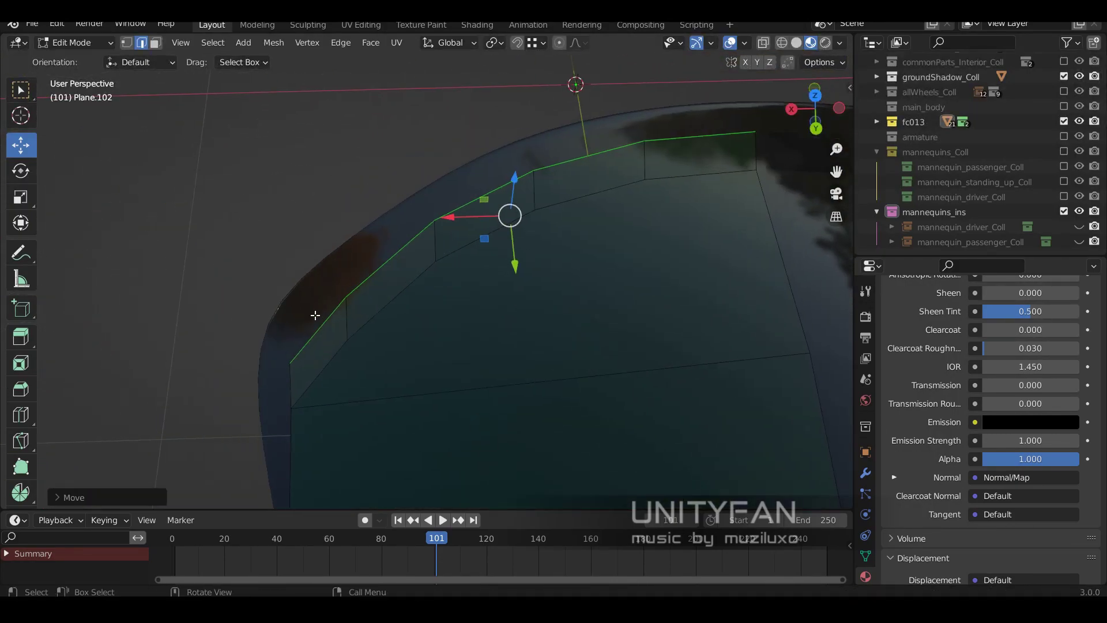
ctrl+click(659, 150)
middle_drag(659, 150, 431, 266)
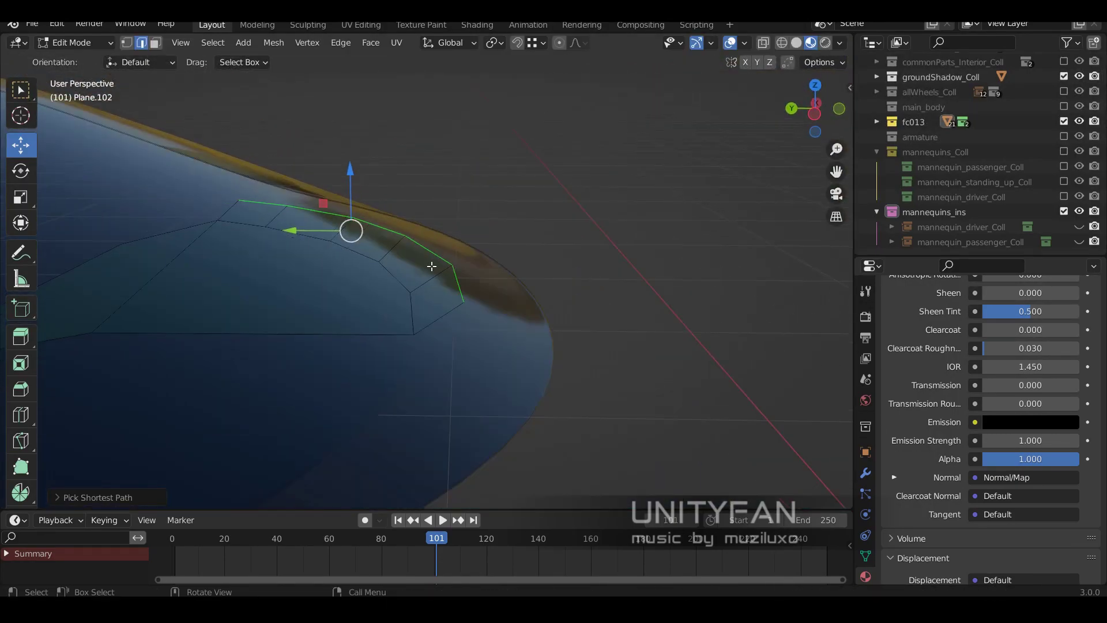
middle_drag(378, 230, 390, 313)
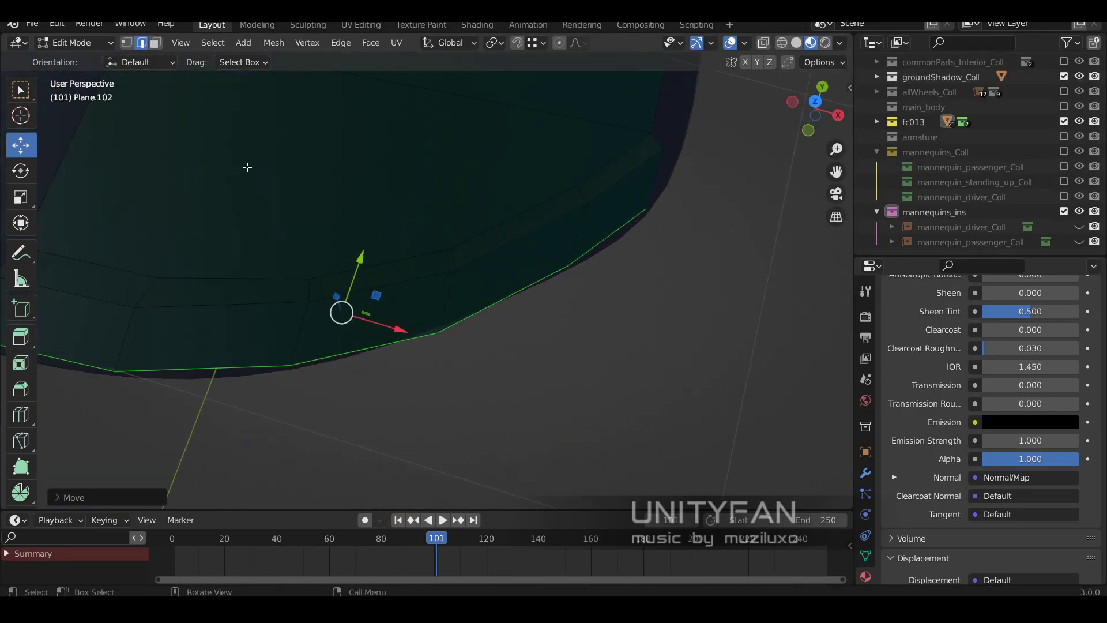
mouse_move(480, 361)
middle_down()
mouse_move(444, 366)
mouse_move(417, 208)
middle_up()
key(Tab)
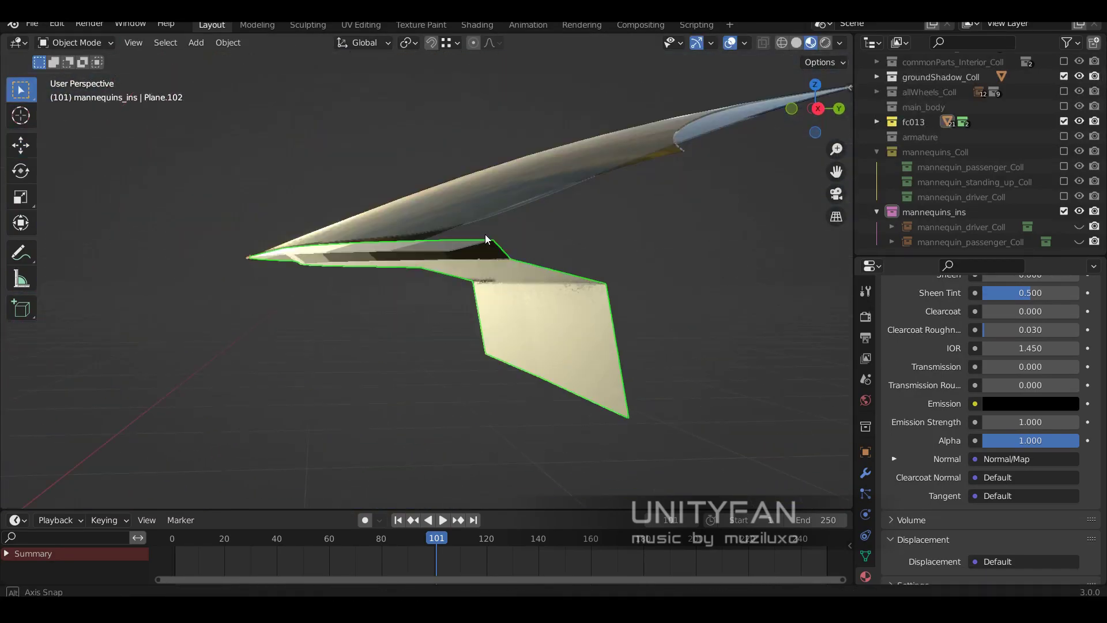
middle_drag(486, 234, 630, 264)
key(Tab)
- Move the selected rim edges to refine the dashboard's curve
mouse_move(492, 279)
middle_down()
mouse_move(493, 244)
mouse_move(421, 259)
mouse_move(381, 289)
mouse_move(429, 312)
mouse_move(474, 284)
middle_up()
key(g)
click(440, 252)
key(Tab)
scroll(374, 284, down, 3)
key(Tab)
- Knife-cut vertically across the dashboard front and top, then select a front face
key(Return)
key(Tab)
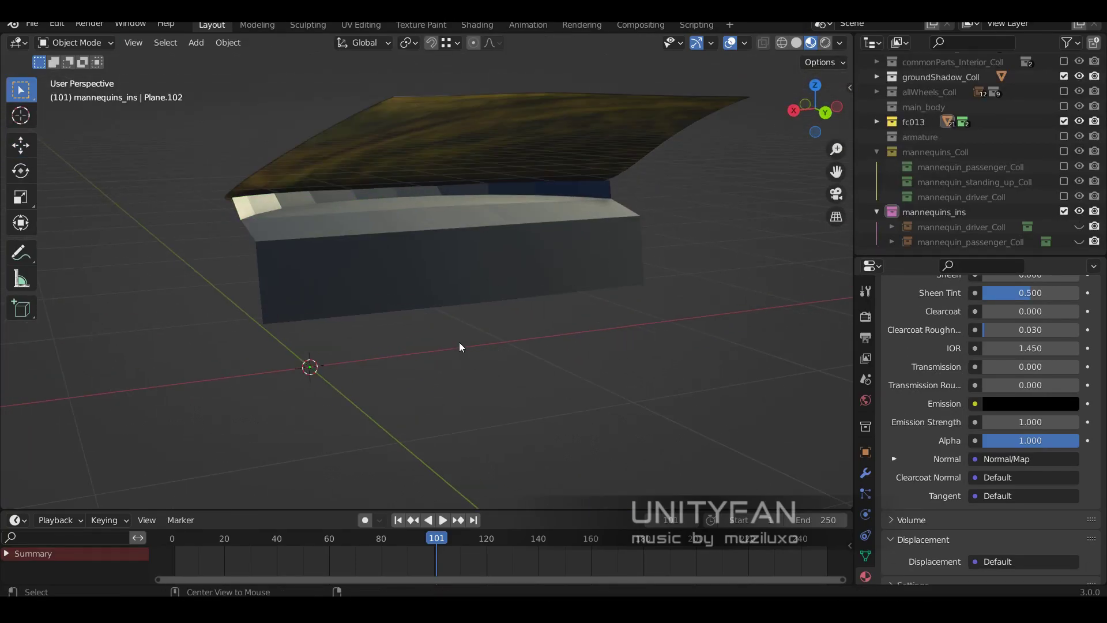
scroll(462, 346, up, 8)
mouse_move(376, 375)
middle_down()
mouse_move(406, 258)
mouse_move(428, 346)
mouse_move(460, 303)
mouse_move(425, 293)
mouse_move(436, 307)
middle_up()
key(Tab)
click(460, 303)
key(1)
key(KP_Decimal)
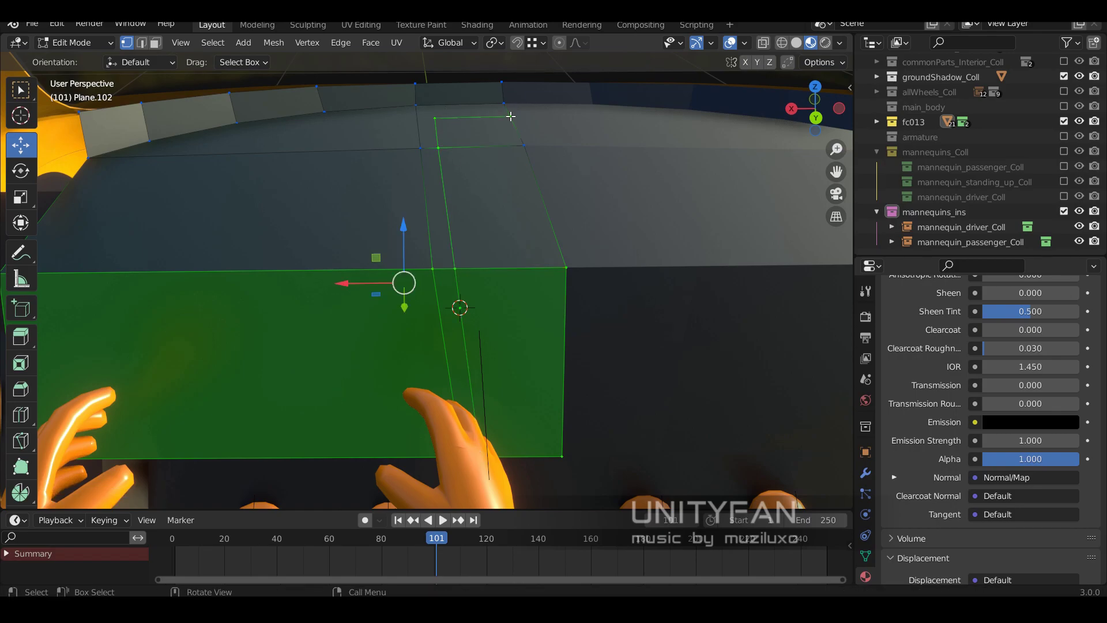
- Move the selected top strip down to recess it across the dashboard
key(alt+a)
middle_drag(510, 116, 254, 64)
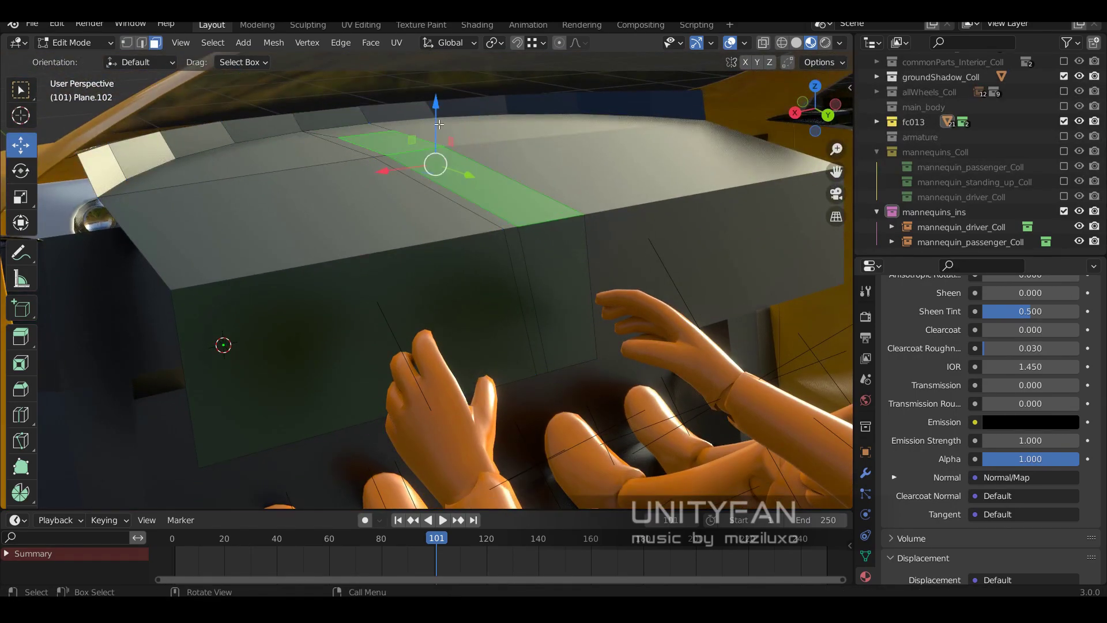
mouse_move(439, 124)
middle_down()
mouse_move(513, 283)
mouse_move(173, 65)
middle_up()
key(Tab)
scroll(513, 287, down, 3)
scroll(512, 287, up, 3)
key(Tab)
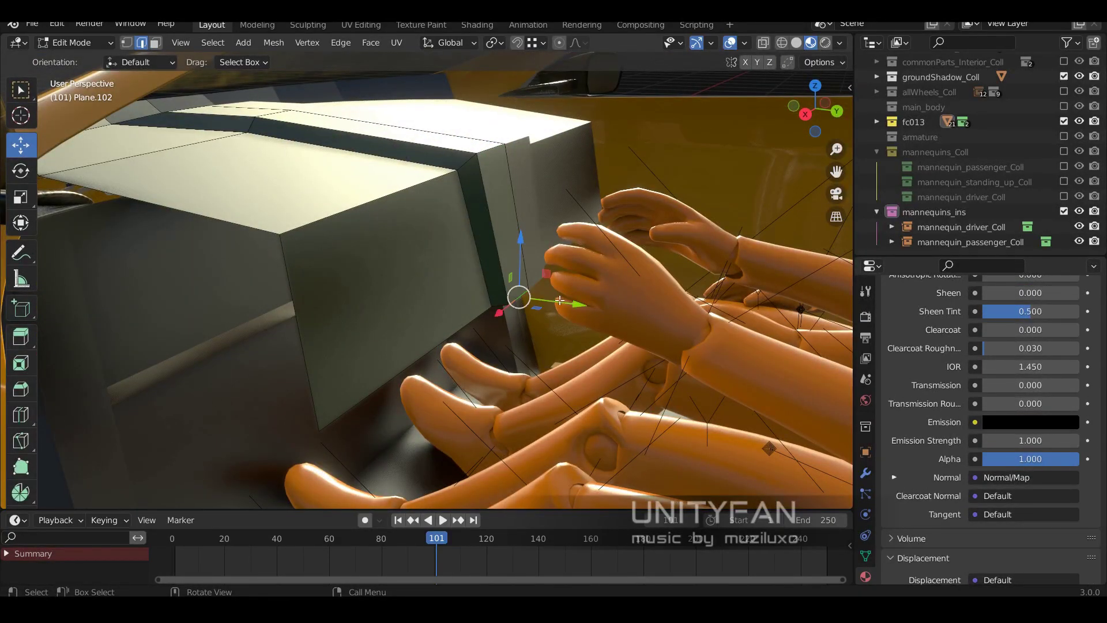
middle_drag(559, 301, 382, 245)
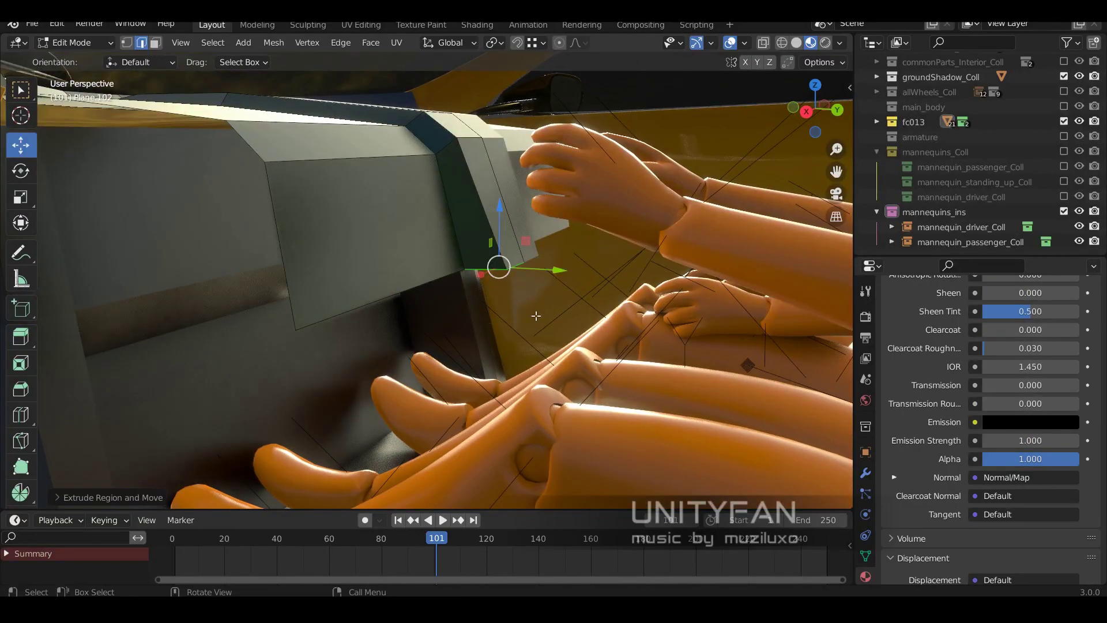
- Adjust dashboard vertices and pick a corner vertex on the top
middle_drag(535, 316, 441, 254)
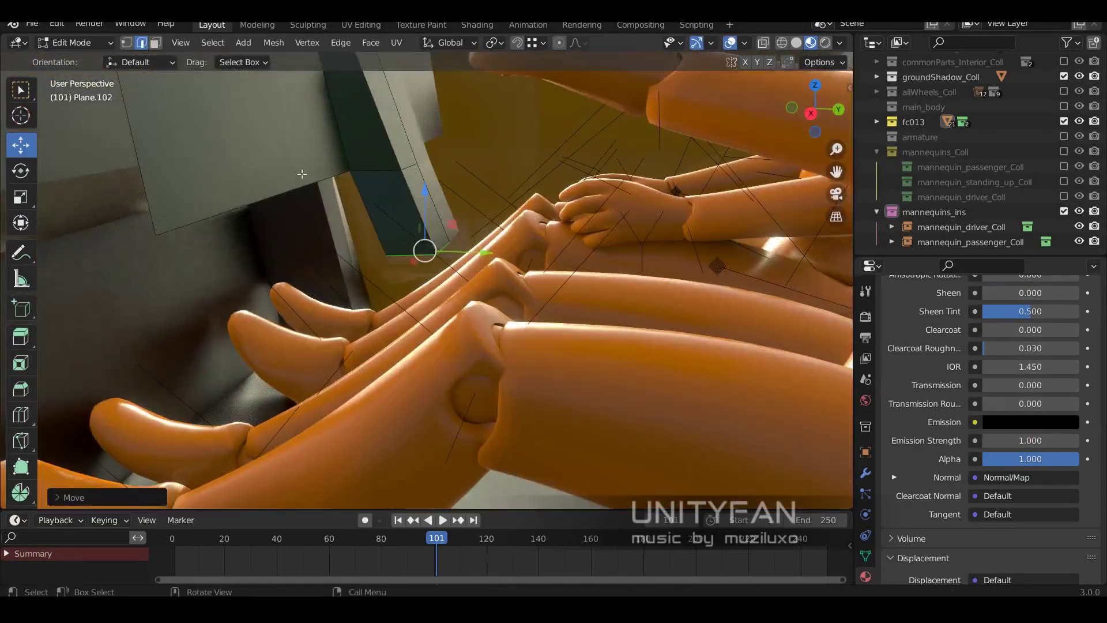
key(1)
drag(441, 254, 404, 248)
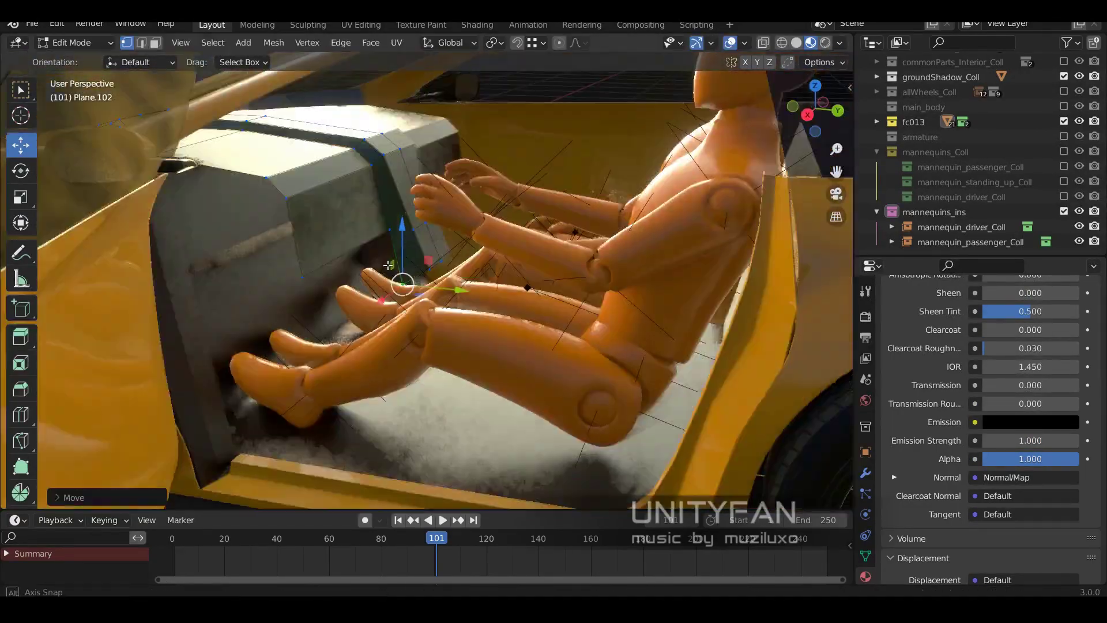
mouse_move(404, 248)
middle_down()
mouse_move(449, 232)
mouse_move(445, 187)
middle_up()
click(445, 187)
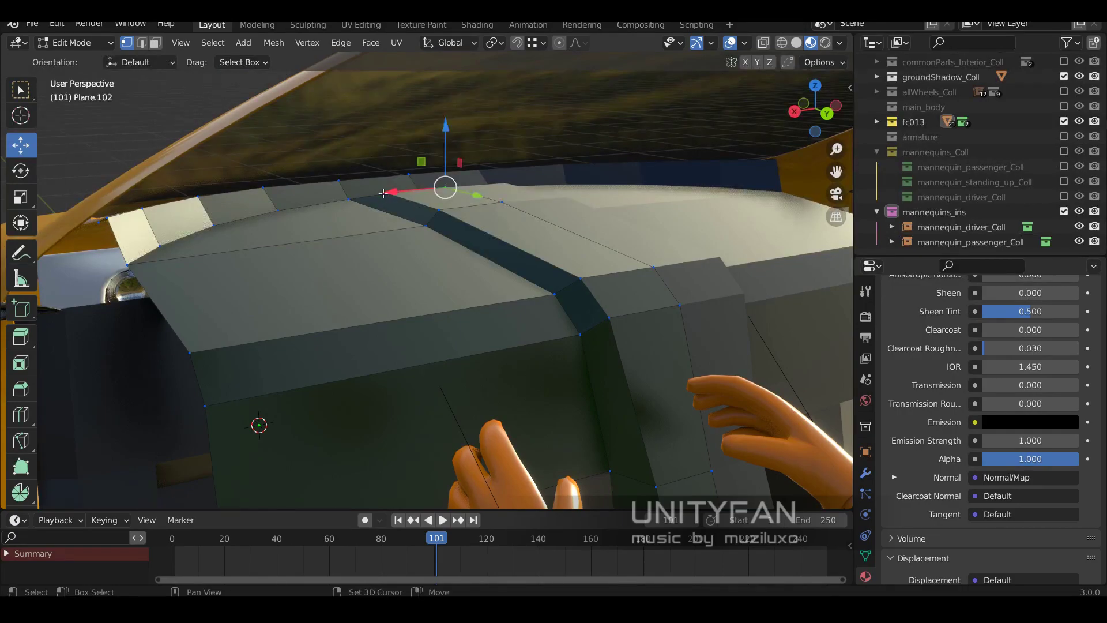
- Pull the dashboard's lower front edge down toward the mannequins' legs
mouse_move(475, 154)
middle_down()
mouse_move(517, 263)
mouse_move(354, 361)
mouse_move(585, 400)
middle_up()
key(2)
key(g)
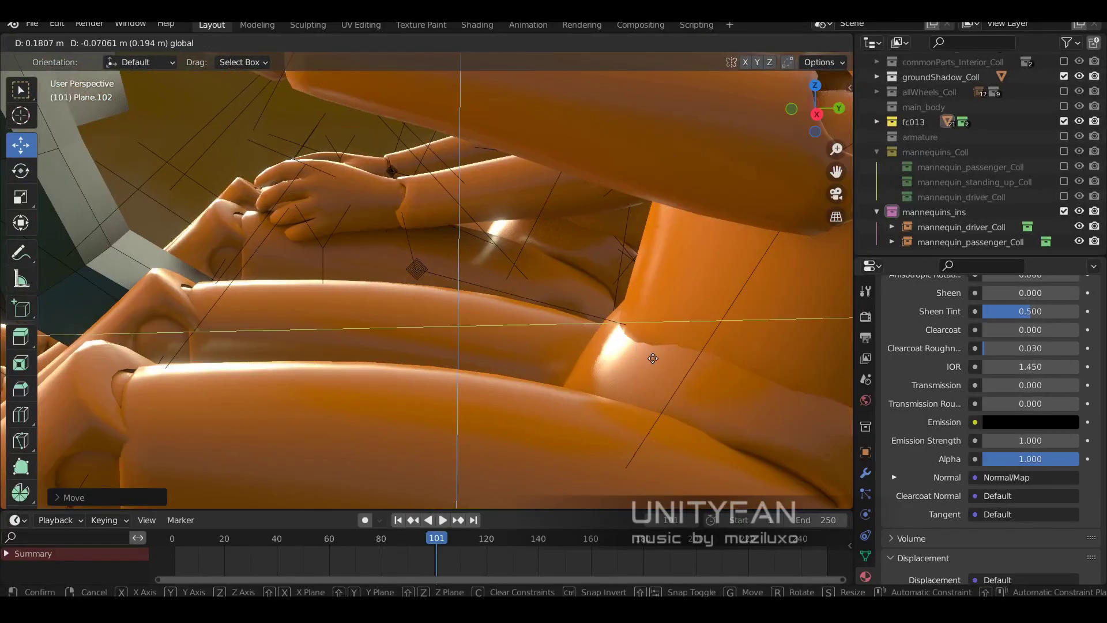
click(653, 358)
middle_drag(653, 358, 500, 358)
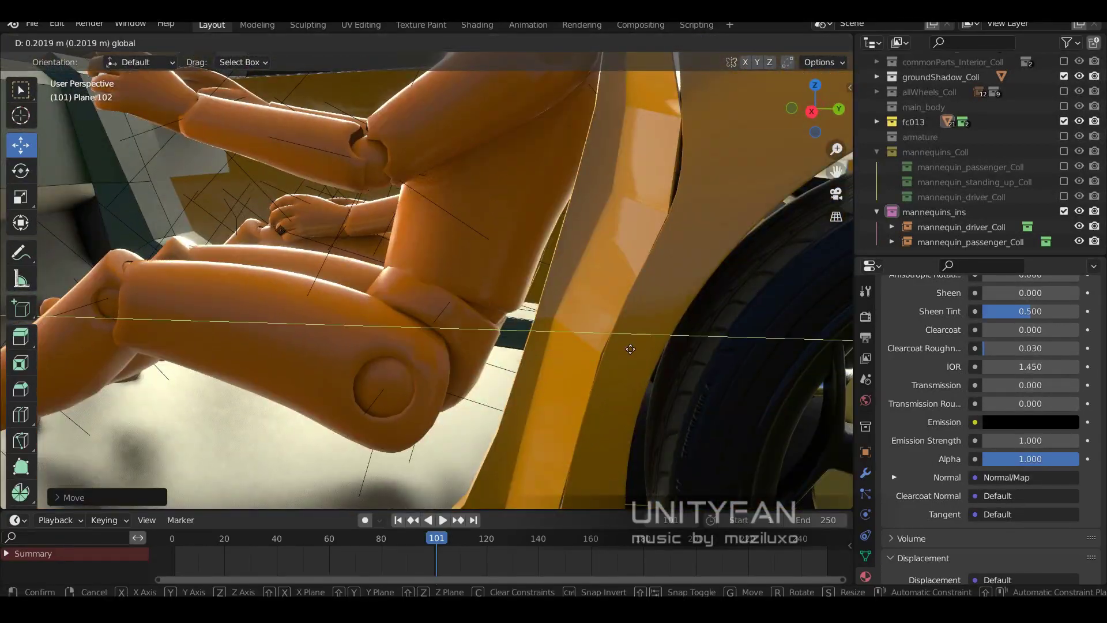
scroll(500, 358, down, 10)
scroll(356, 327, up, 6)
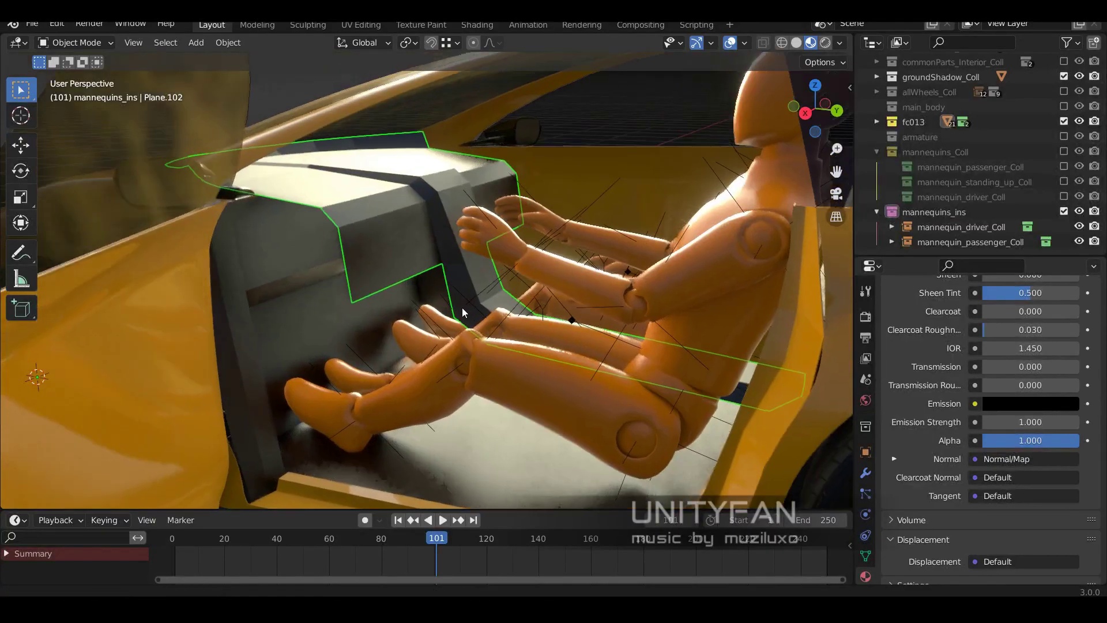
scroll(462, 307, up, 3)
- Slide the dashboard side faces outward beside the driver's knee
mouse_move(445, 160)
middle_down()
mouse_move(503, 304)
mouse_move(498, 324)
mouse_move(427, 220)
middle_up()
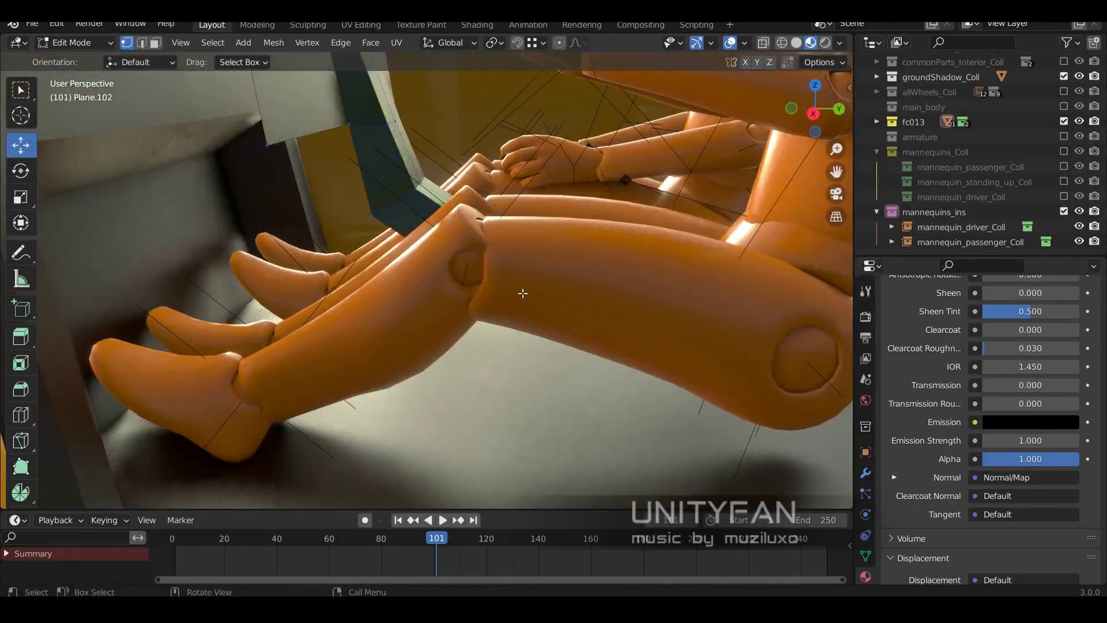
middle_drag(522, 294, 476, 252)
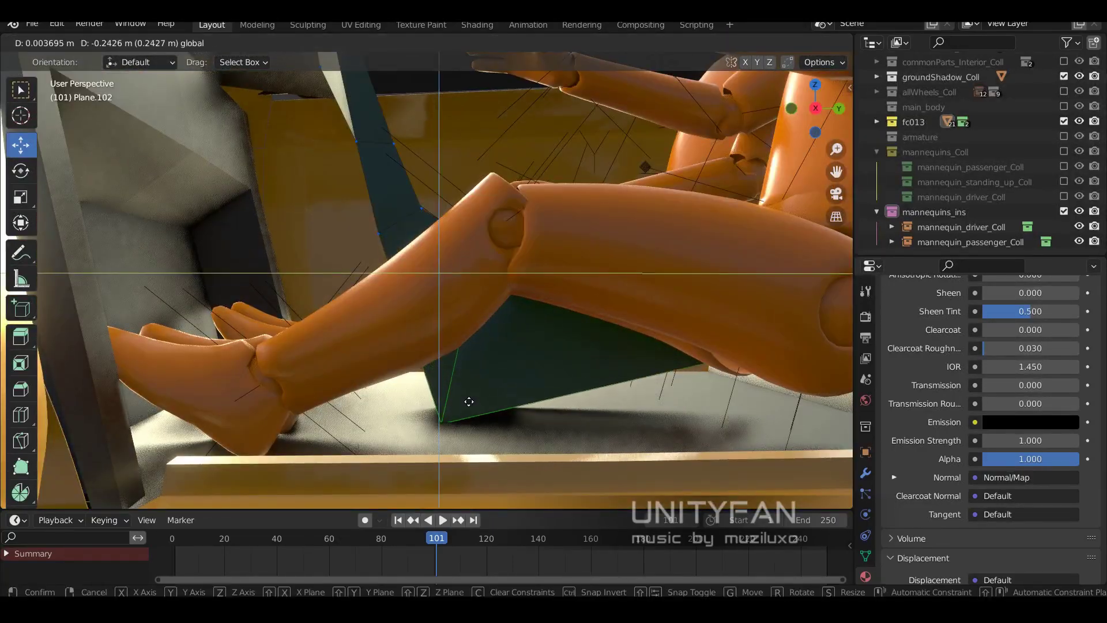
middle_drag(469, 402, 551, 356)
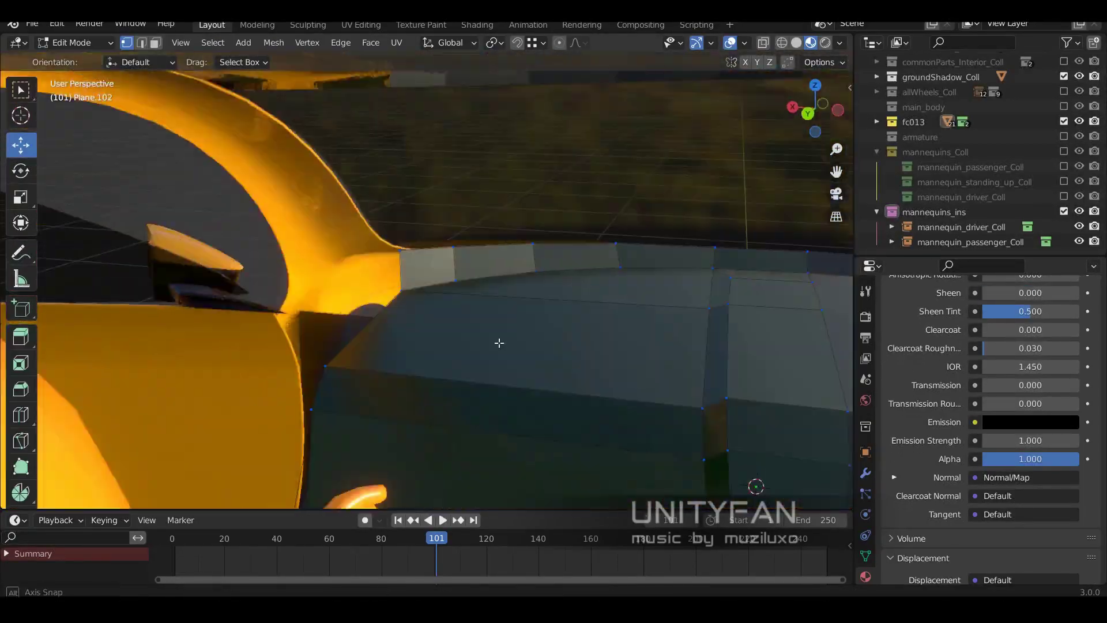
middle_drag(458, 304, 453, 418)
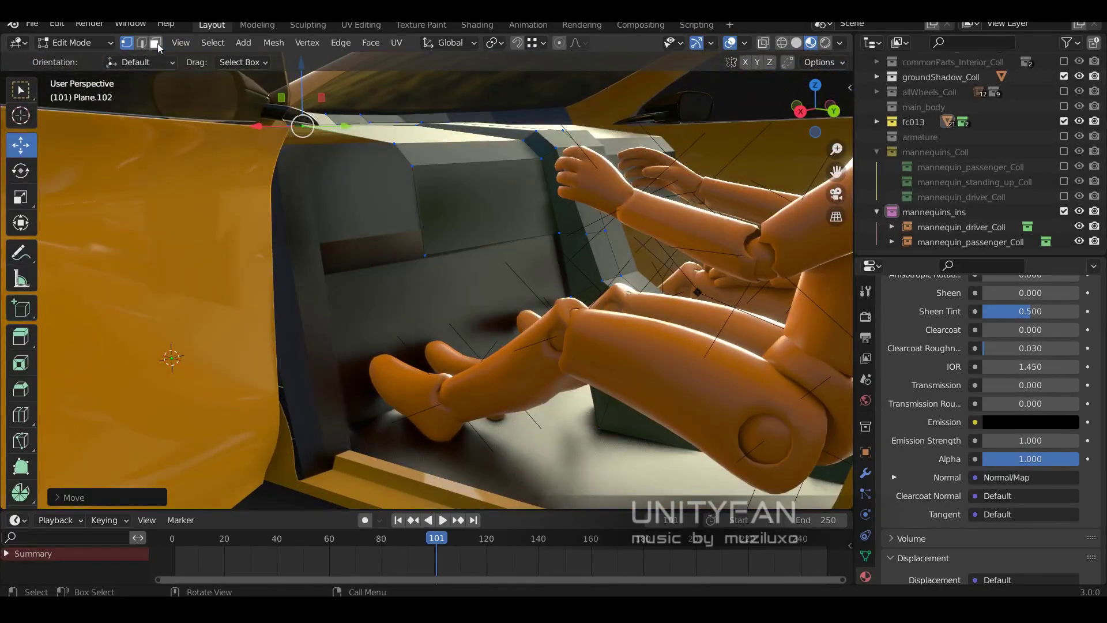
click(141, 42)
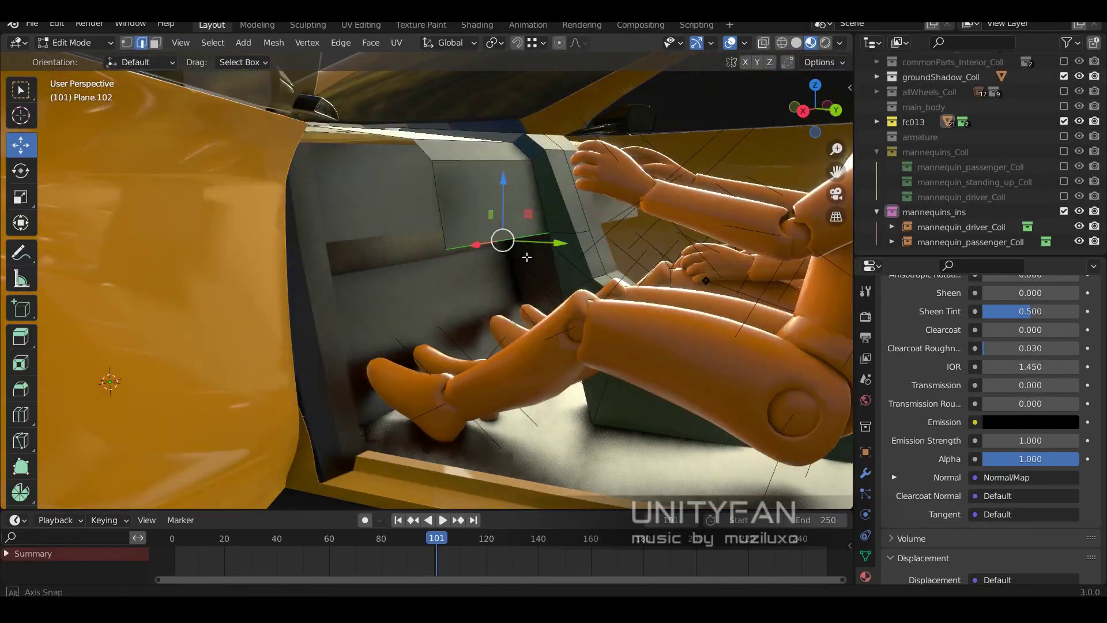
middle_drag(454, 254, 432, 271)
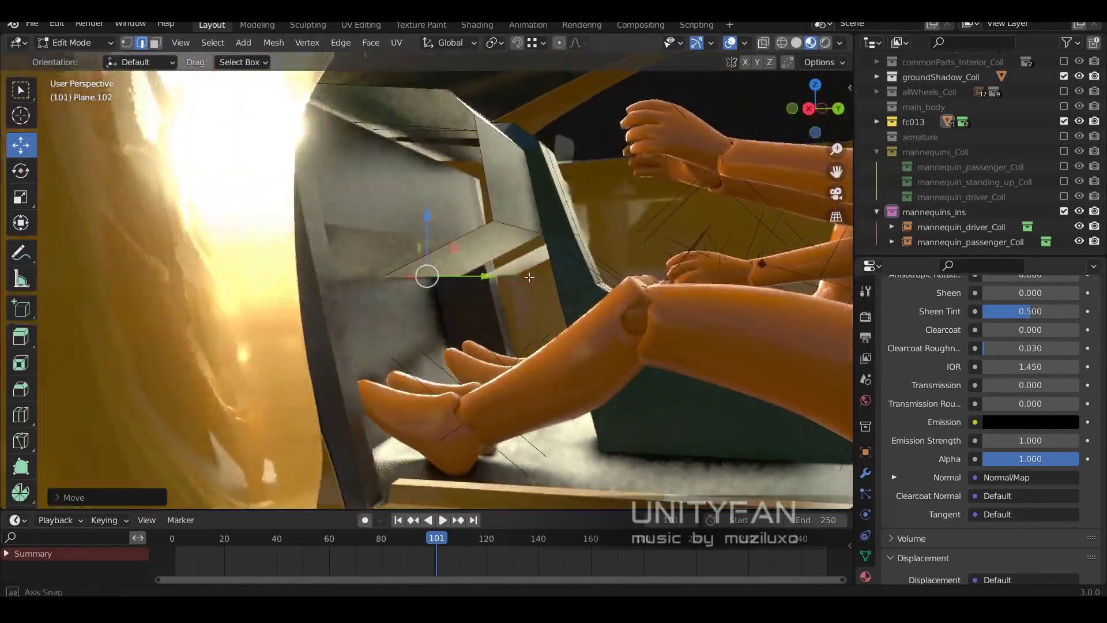
drag(433, 277, 423, 279)
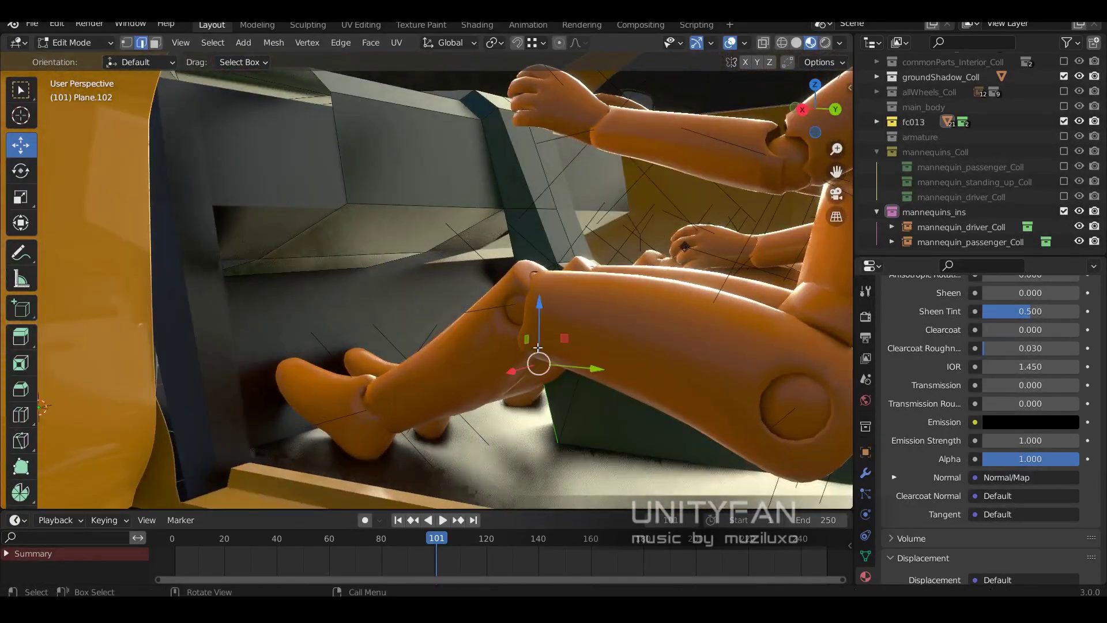
- Subdivide the selected side-panel edges and reposition the new vertices
right_click(495, 348)
click(376, 275)
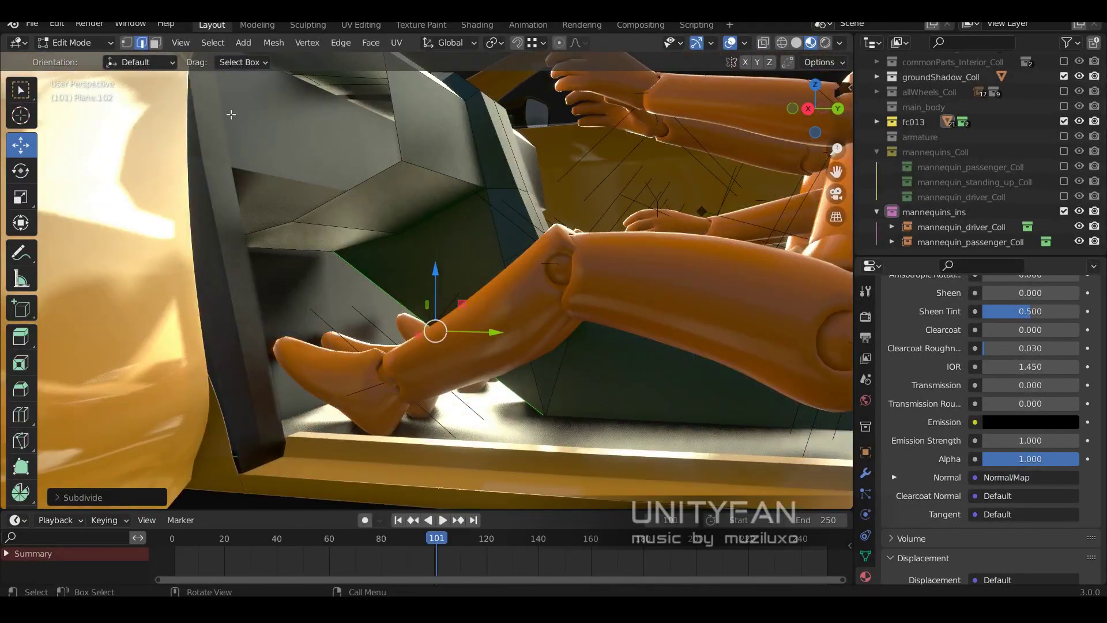
middle_drag(438, 300, 458, 305)
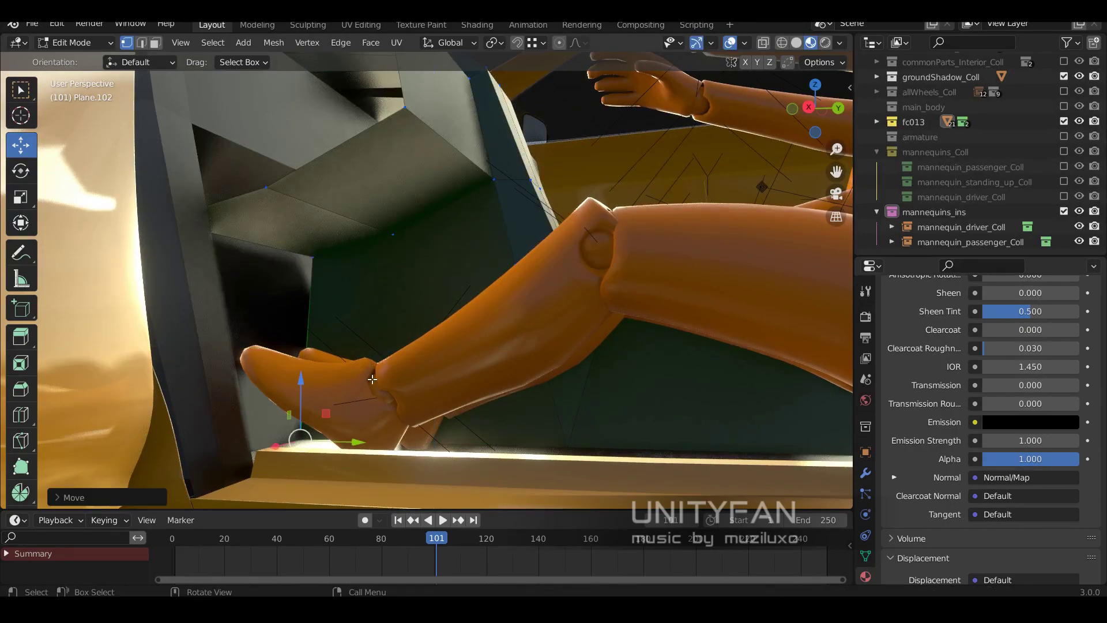
middle_drag(372, 379, 432, 329)
- In X-ray, move hidden vertices along Z toward the floor and exit Edit Mode
key(shift+z)
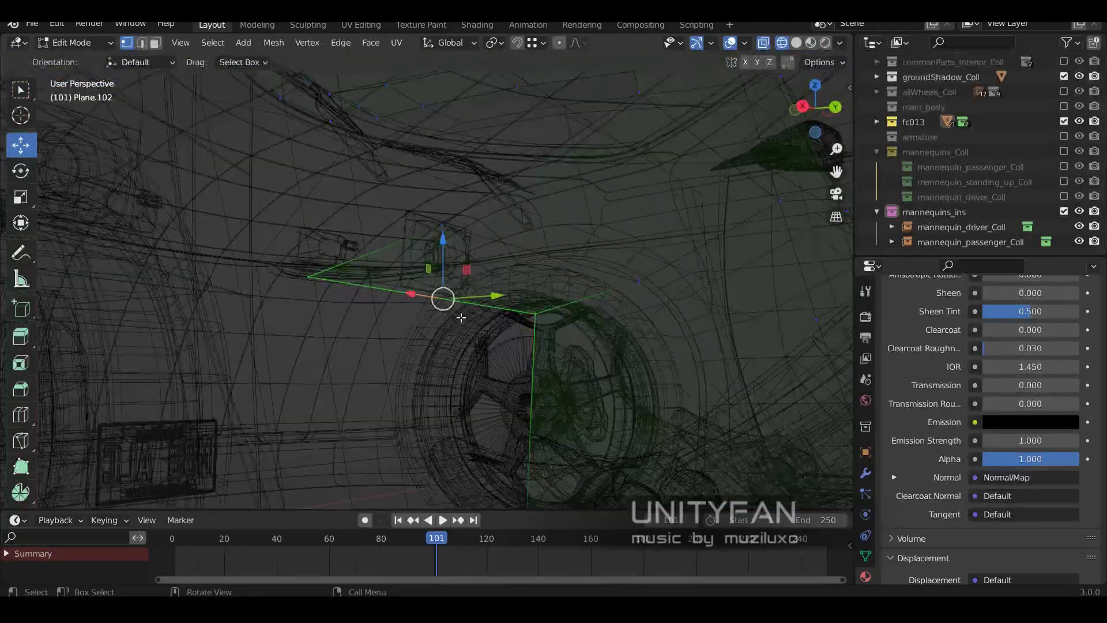
key(g)
key(z)
click(327, 291)
scroll(326, 291, down, 6)
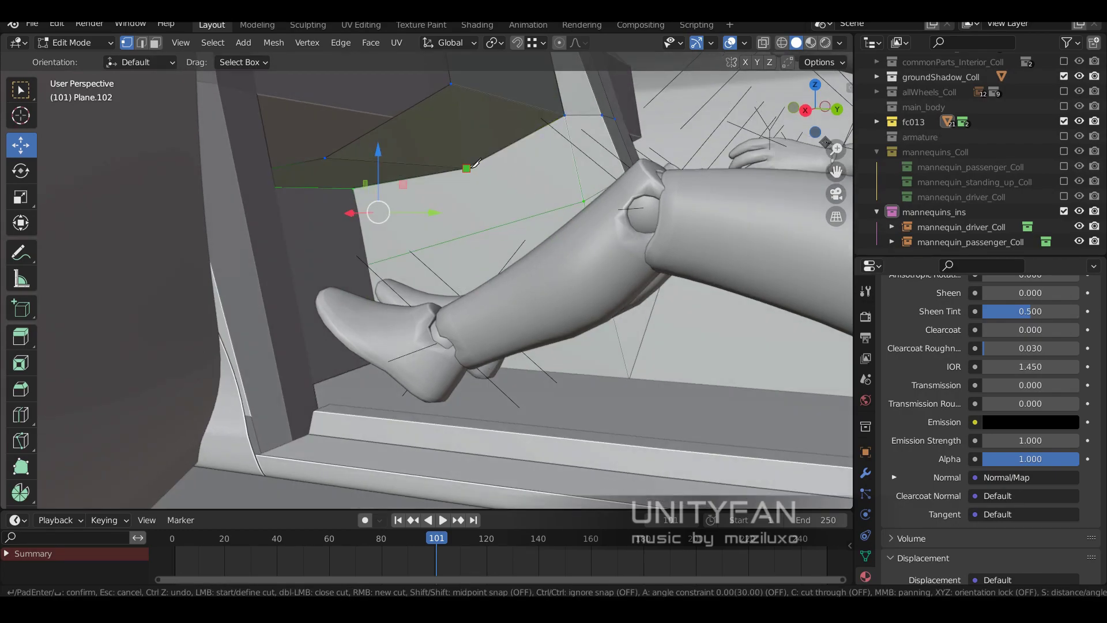
key(Tab)
scroll(506, 203, down, 5)
- Show the car with materials, zoom in, and edit the dashboard mesh in edge-select mode
key(z)
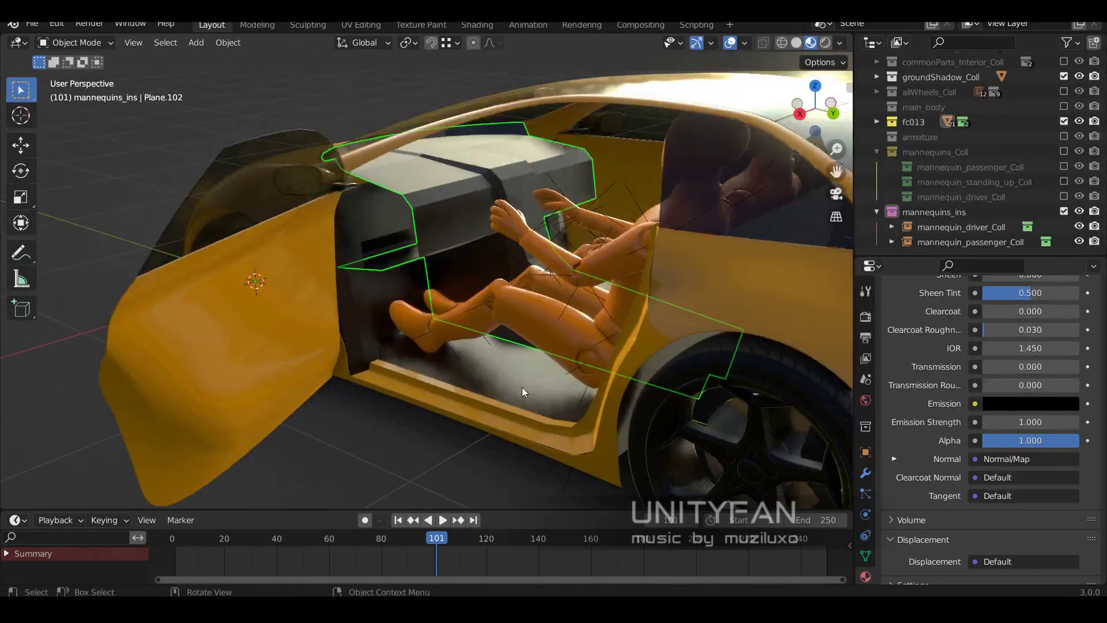
mouse_move(522, 386)
middle_down()
mouse_move(466, 361)
mouse_move(593, 365)
middle_up()
scroll(593, 364, up, 2)
scroll(566, 386, up, 4)
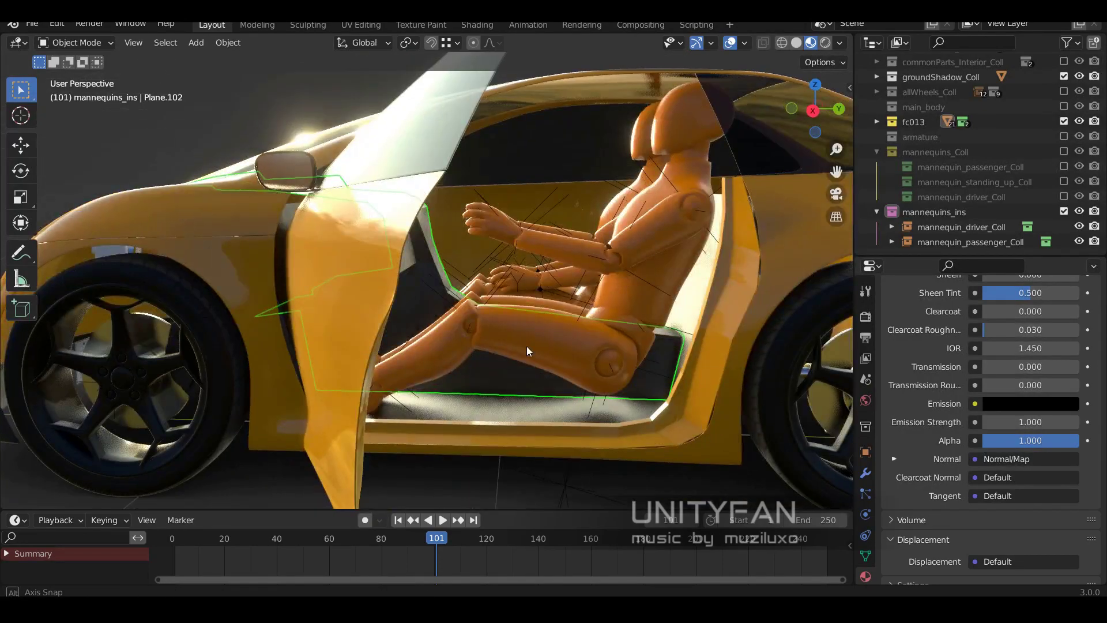
scroll(527, 346, up, 4)
key(Tab)
key(2)
- Orbit in on the dashboard end and select the top edge beside the door
middle_drag(440, 299, 446, 318)
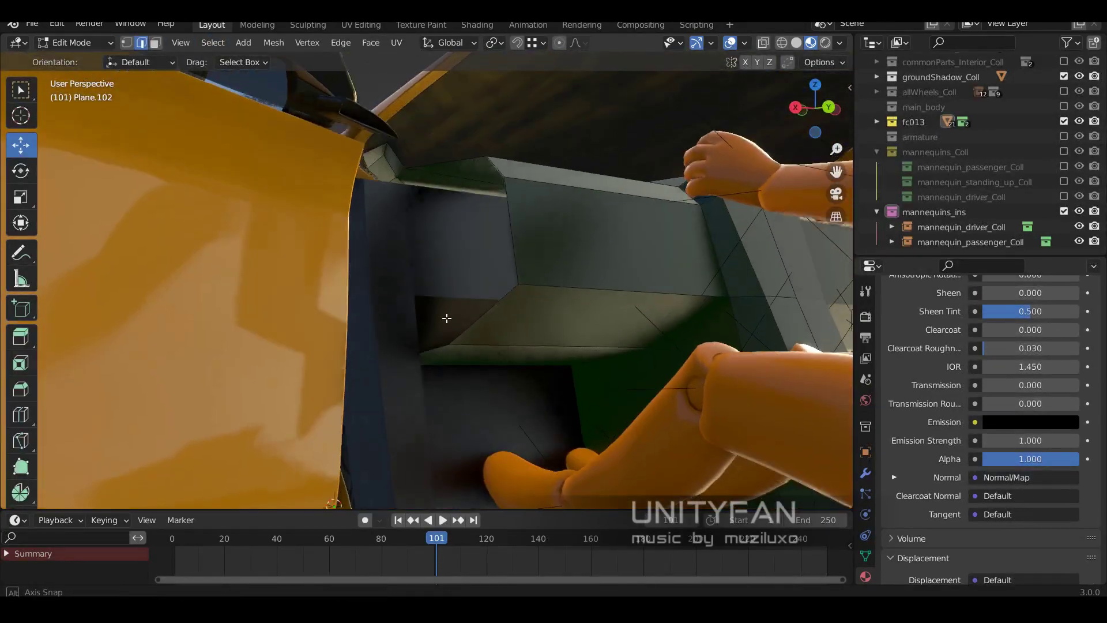
scroll(348, 300, down, 3)
mouse_move(348, 299)
middle_down()
mouse_move(346, 393)
mouse_move(447, 368)
middle_up()
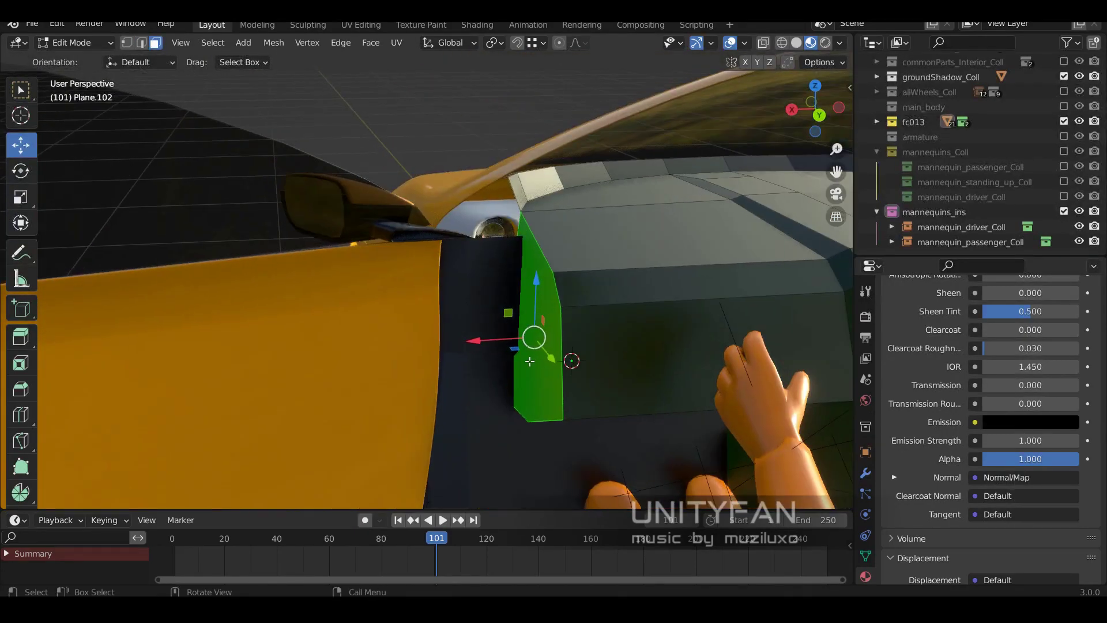
middle_drag(447, 318, 183, 63)
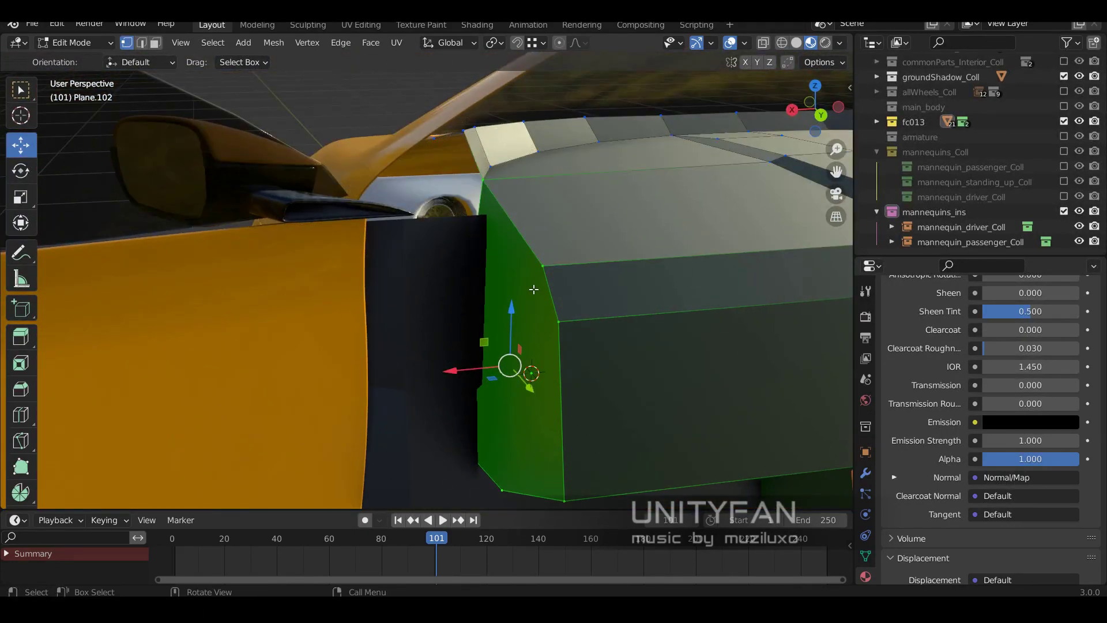
key(2)
mouse_move(534, 289)
middle_down()
mouse_move(551, 279)
mouse_move(450, 230)
middle_up()
- Extrude and rotate the door-top edge into a flap filling the windshield pillar corner
key(e)
key(r)
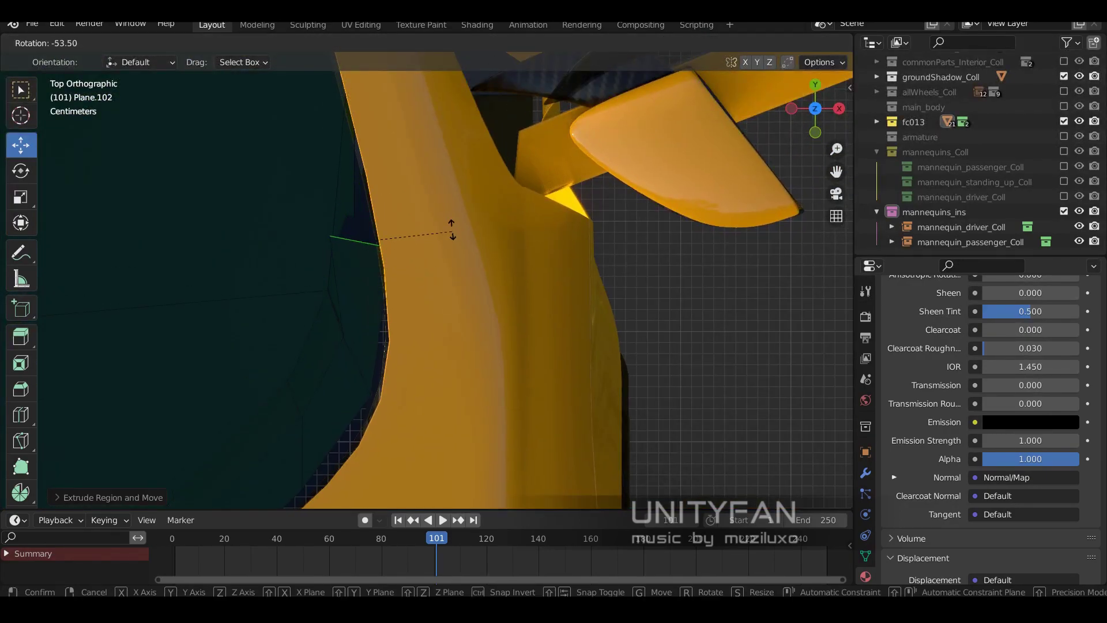
click(364, 220)
mouse_move(363, 219)
middle_down()
mouse_move(344, 287)
mouse_move(510, 266)
mouse_move(523, 201)
mouse_move(571, 309)
mouse_move(692, 321)
mouse_move(484, 267)
middle_up()
click(127, 43)
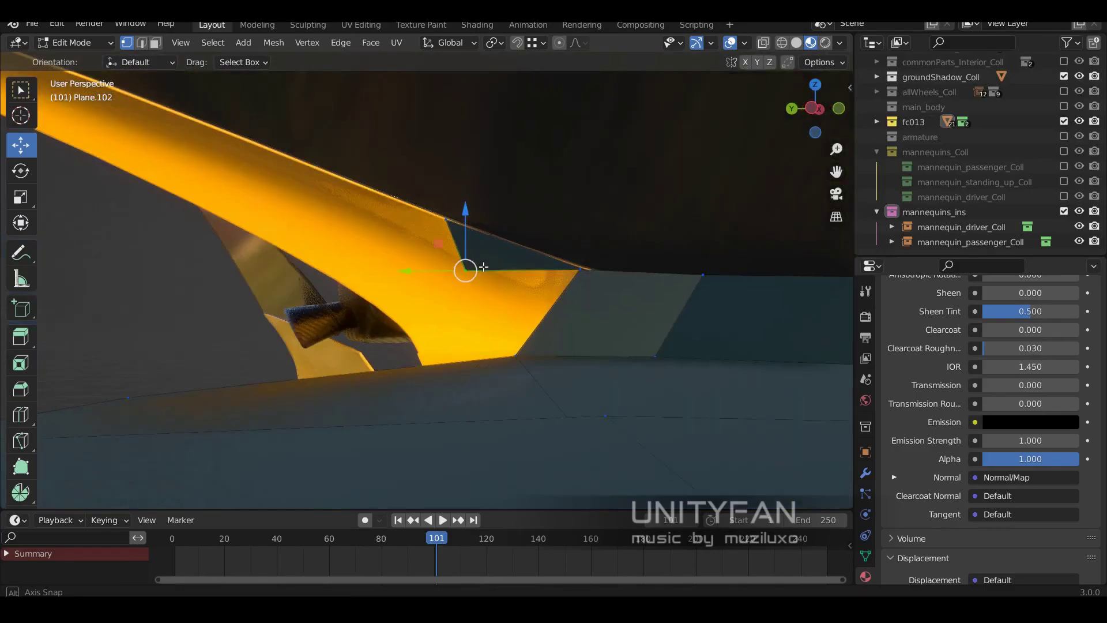
- Move the selected strip vertices into place at the pillar corner
mouse_move(426, 200)
alt+middle_down()
mouse_move(303, 289)
mouse_move(331, 300)
alt+middle_up()
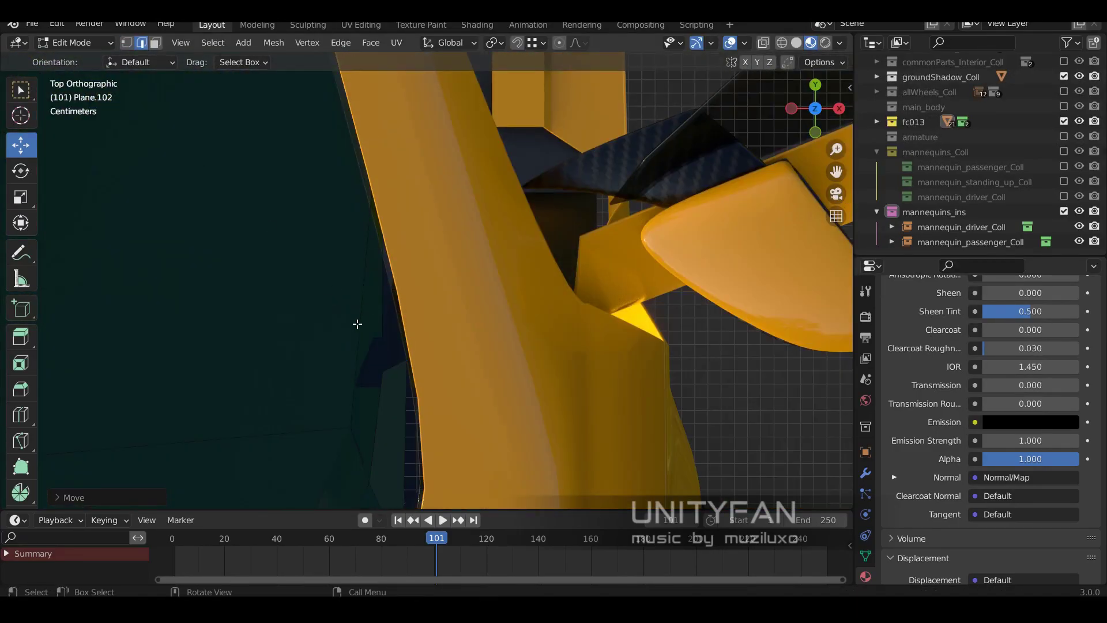
scroll(358, 324, down, 3)
mouse_move(440, 311)
middle_down()
mouse_move(404, 260)
mouse_move(457, 273)
middle_up()
key(g)
click(403, 259)
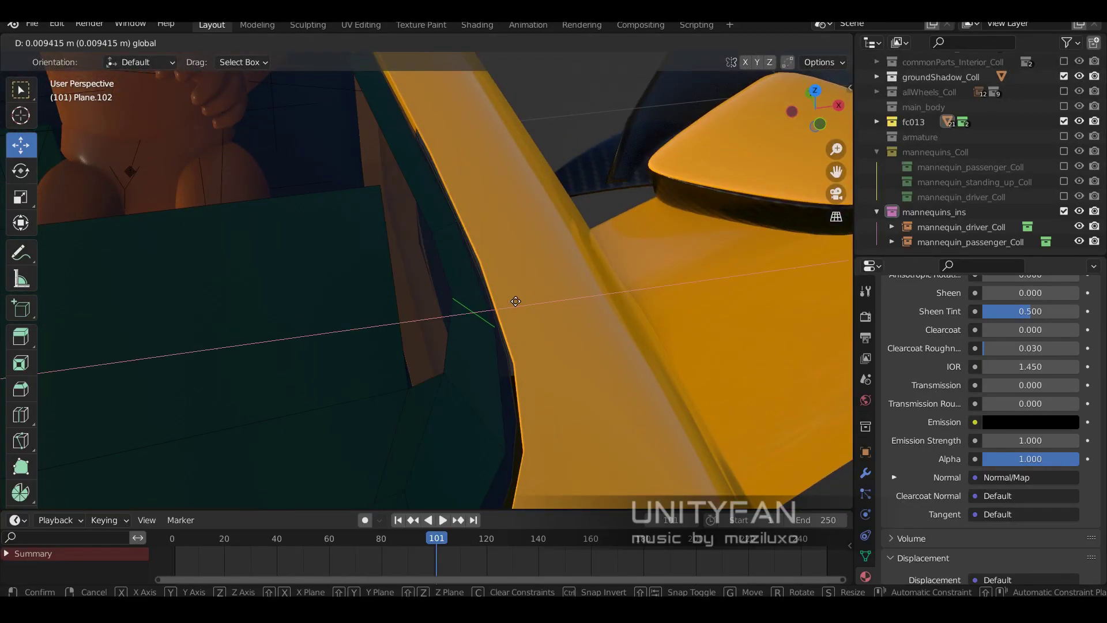
click(515, 301)
middle_drag(516, 301, 338, 357)
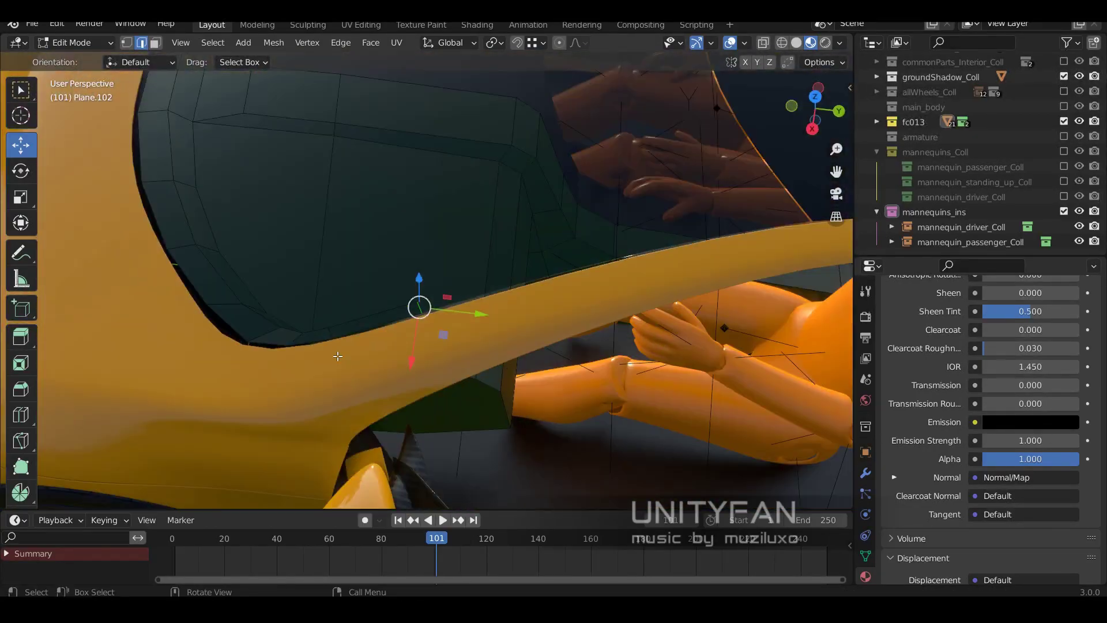
- Extrude the strip in top view up the windshield pillar and along the roof line
key(KP_7)
click(530, 431)
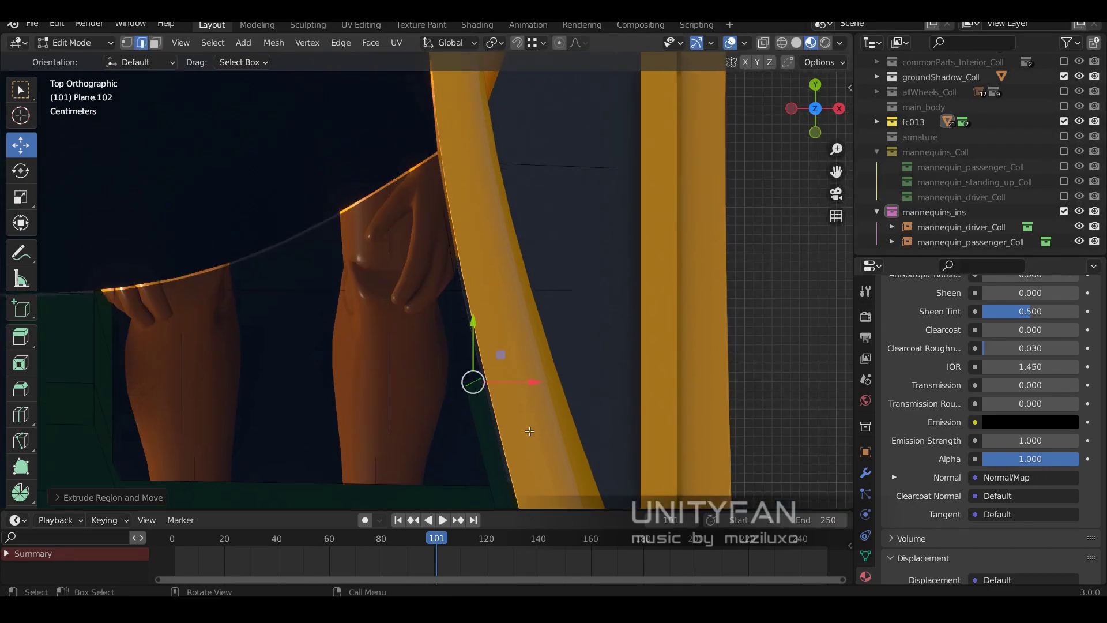
click(492, 204)
middle_drag(491, 205, 371, 248)
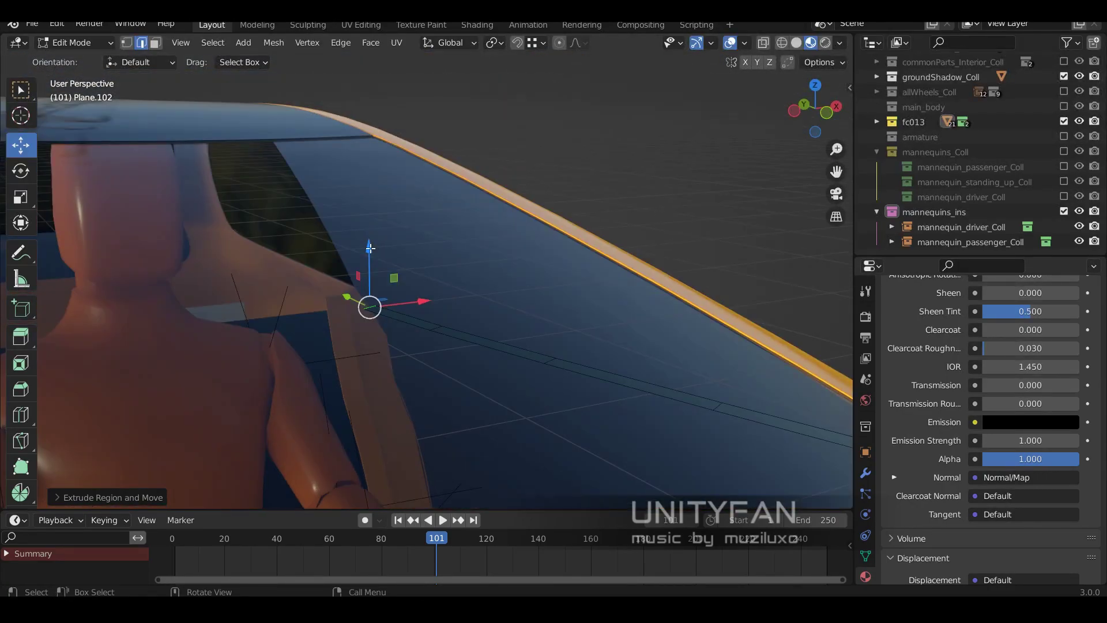
click(381, 77)
middle_drag(381, 78, 448, 267)
click(432, 89)
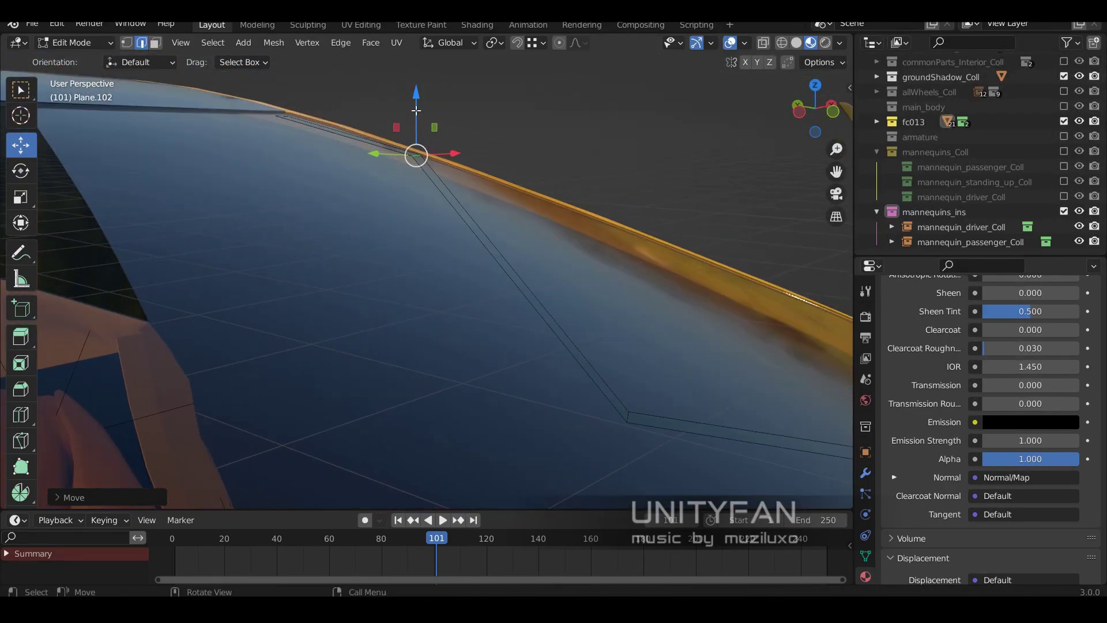
middle_drag(432, 88, 440, 326)
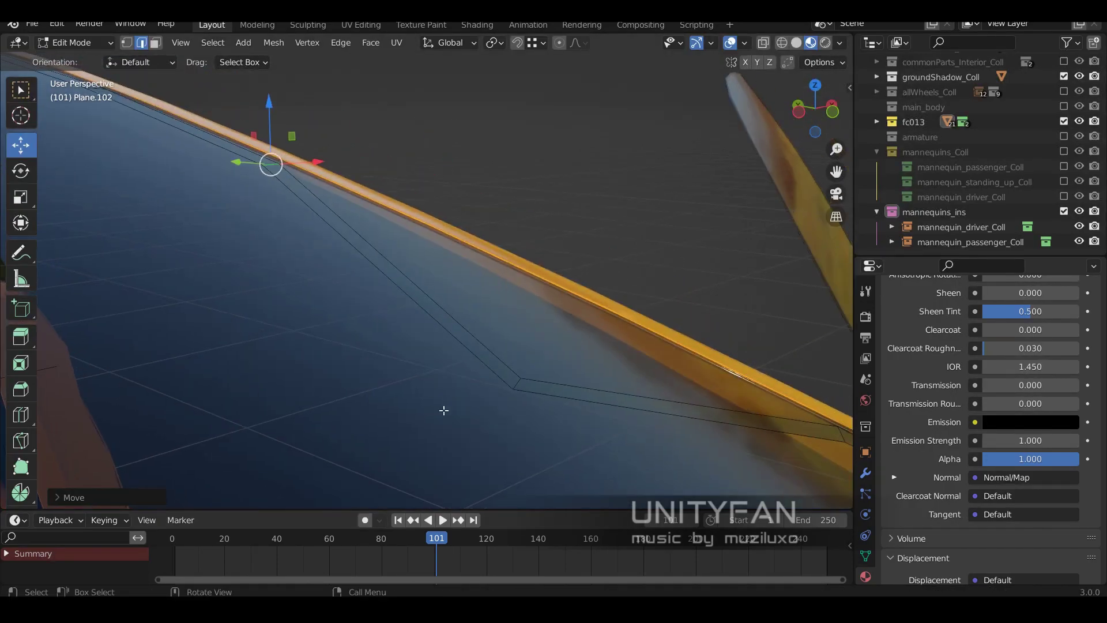
click(523, 214)
middle_drag(523, 214, 469, 312)
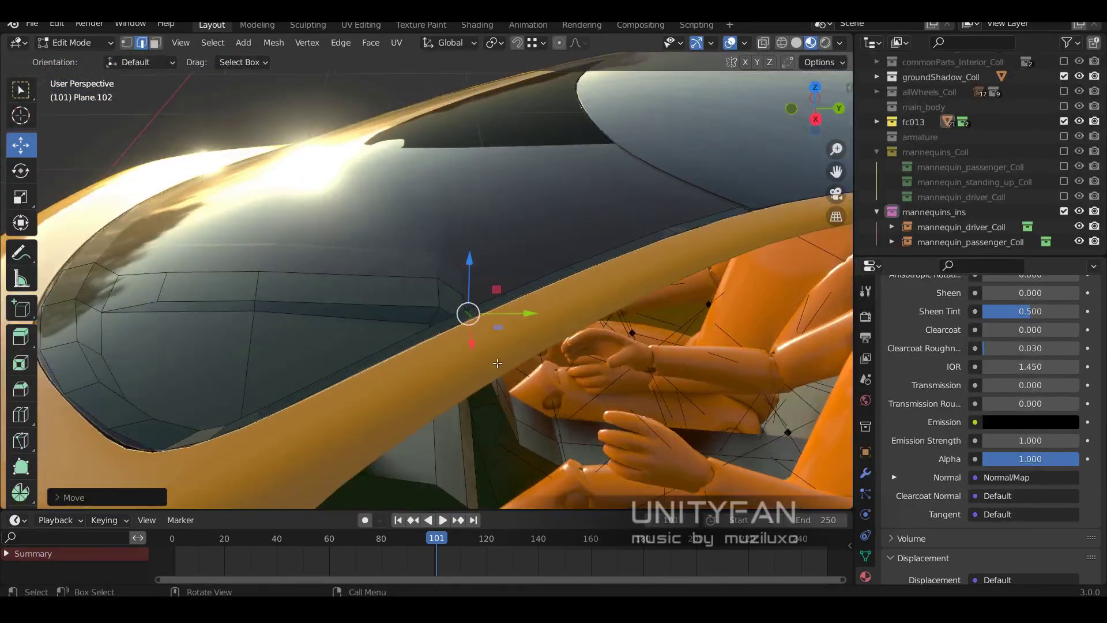
- Lift the strip along Z and select the edge run along the window frame
key(g)
key(z)
click(480, 267)
mouse_move(480, 267)
middle_down()
mouse_move(709, 301)
mouse_move(710, 331)
middle_up()
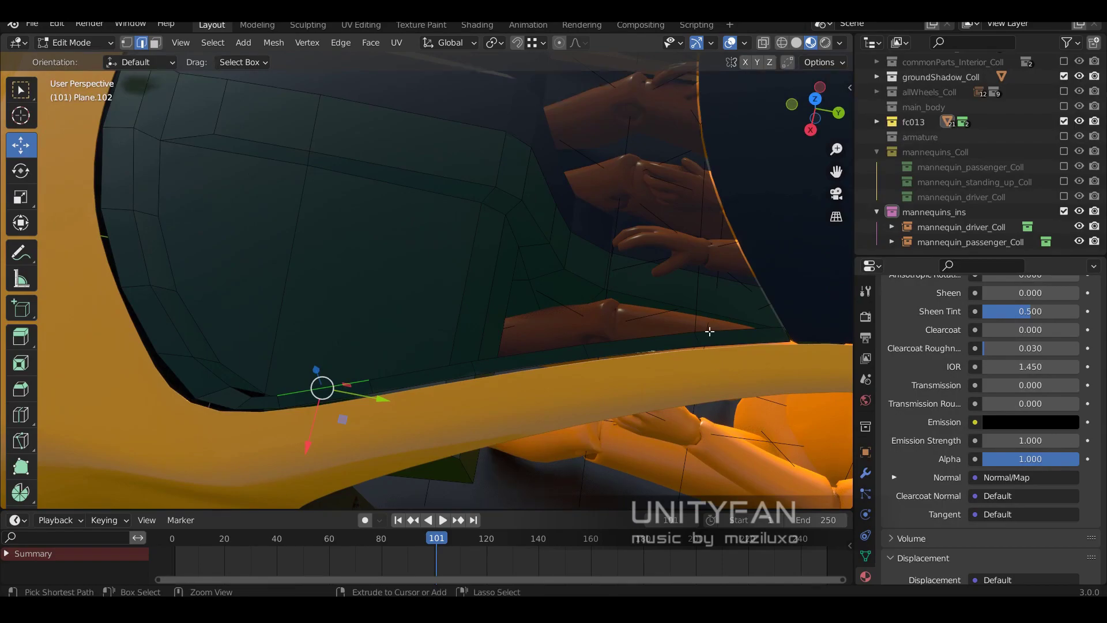
ctrl+click(352, 382)
mouse_move(351, 381)
middle_down()
mouse_move(469, 257)
mouse_move(540, 349)
middle_up()
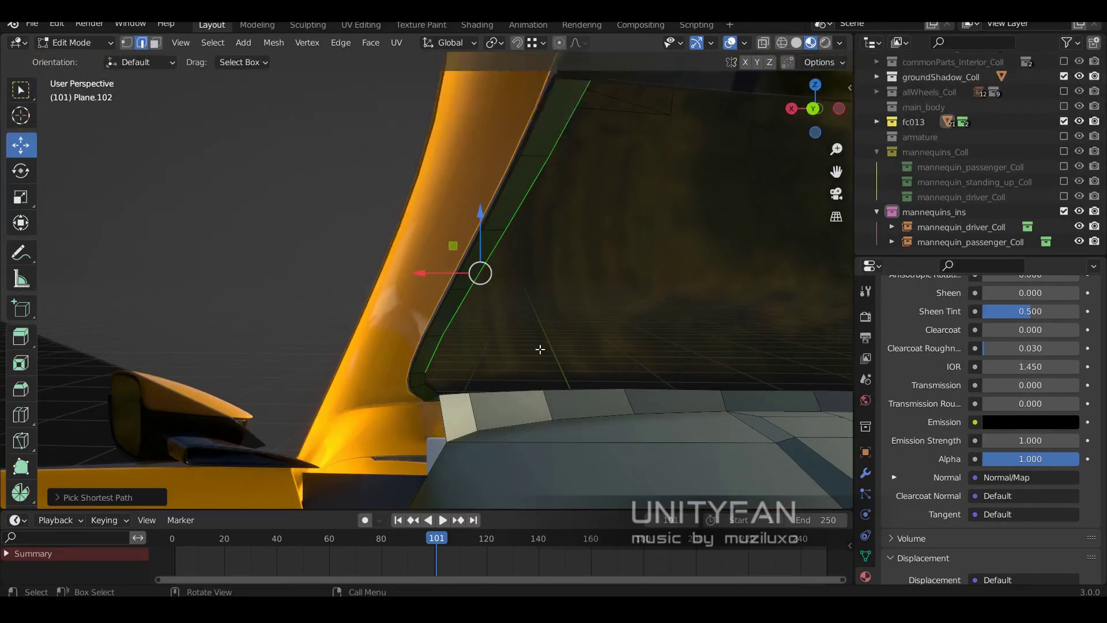
- Push the window-frame strip outward and fine-tune its position from several angles
middle_drag(456, 284, 383, 299)
key(g)
click(450, 292)
middle_drag(450, 292, 622, 350)
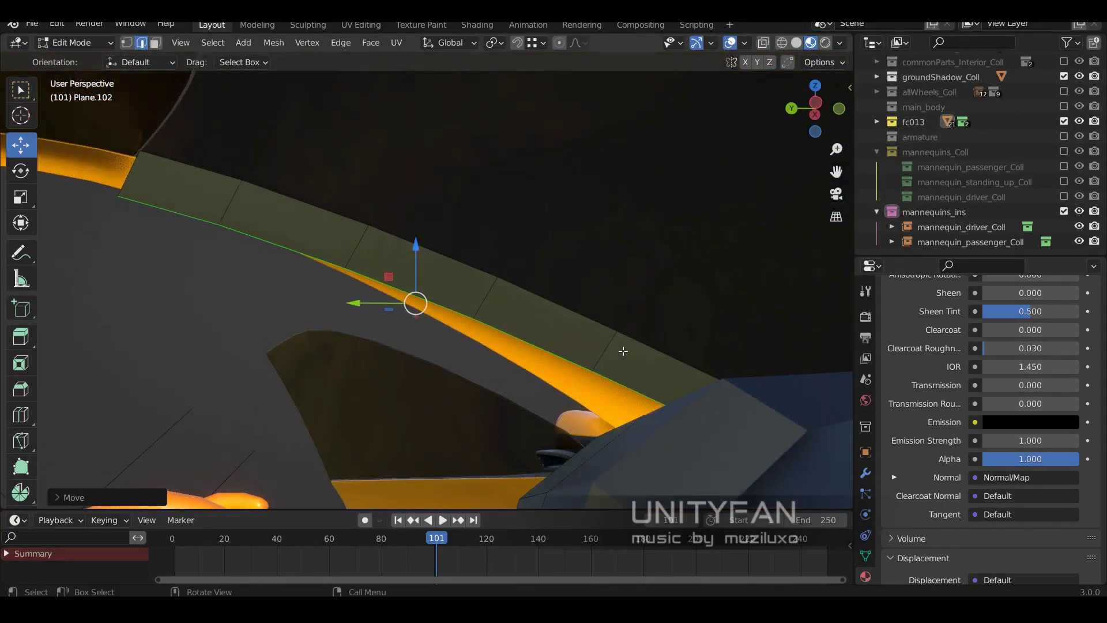
mouse_move(466, 344)
middle_down()
mouse_move(576, 366)
mouse_move(549, 364)
middle_up()
key(g)
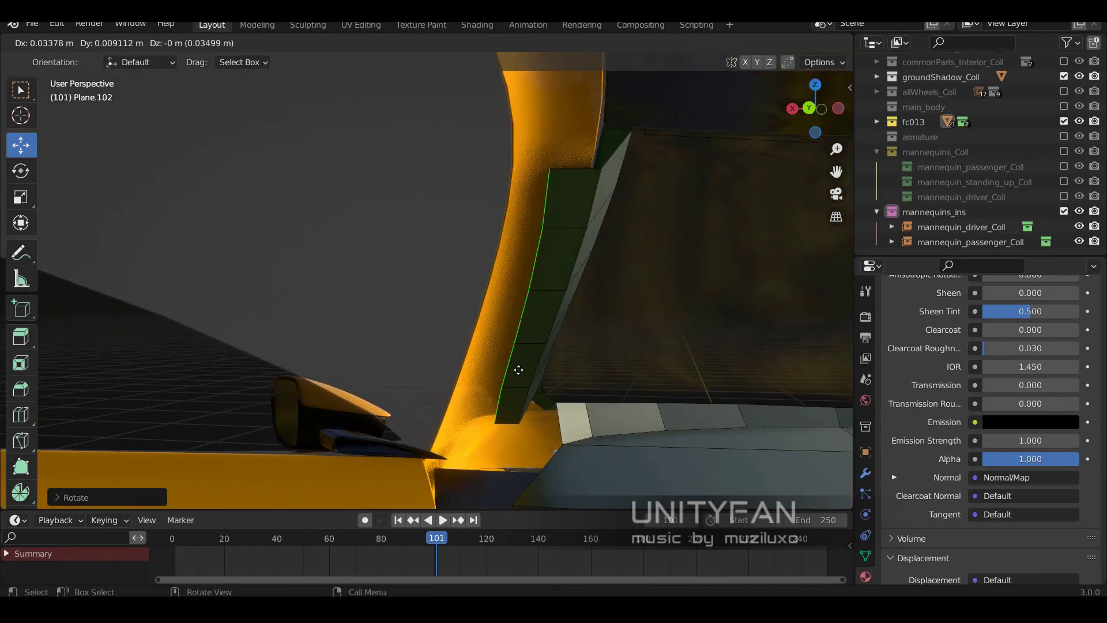
middle_drag(491, 343, 534, 375)
click(508, 306)
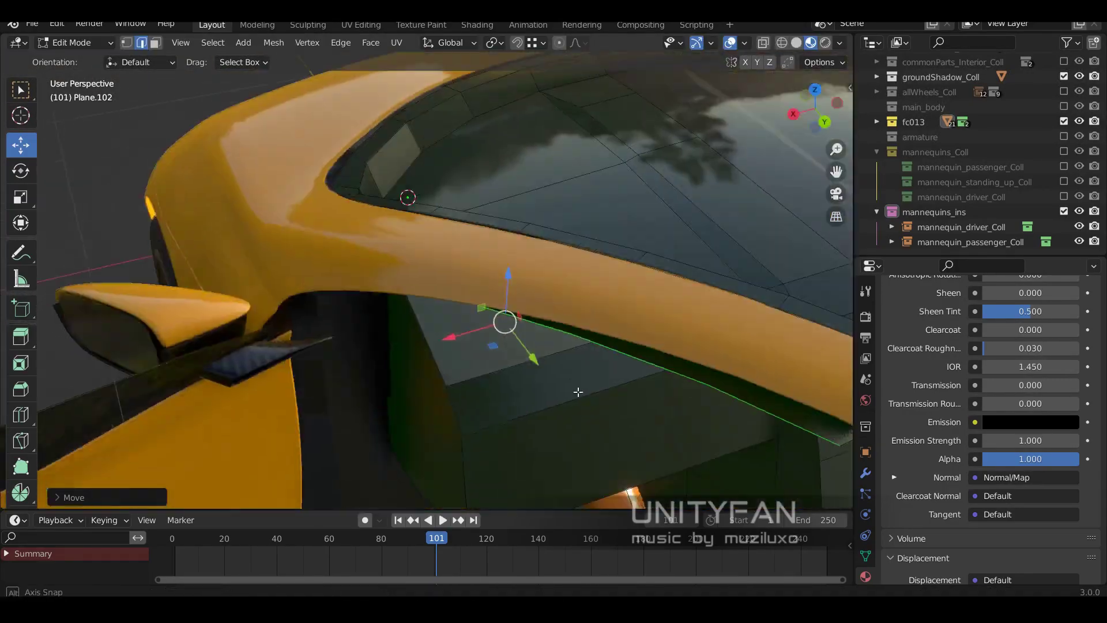
middle_drag(507, 306, 661, 243)
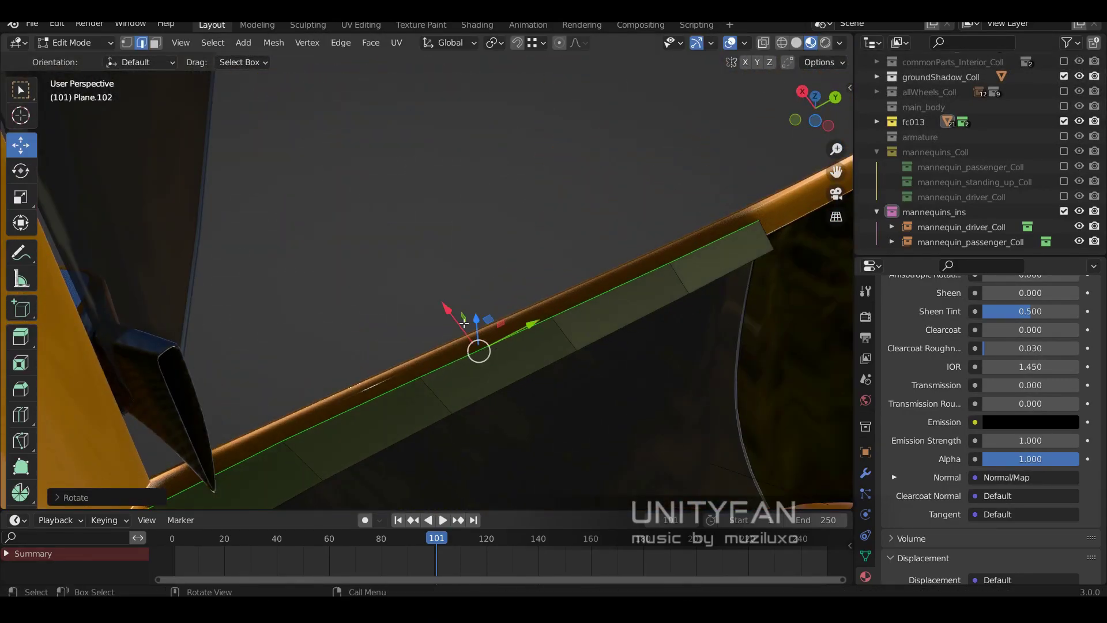
mouse_move(465, 325)
middle_down()
mouse_move(461, 303)
mouse_move(422, 295)
mouse_move(403, 235)
mouse_move(311, 300)
mouse_move(349, 239)
mouse_move(407, 383)
mouse_move(531, 279)
mouse_move(489, 227)
mouse_move(503, 308)
mouse_move(538, 188)
mouse_move(526, 218)
mouse_move(526, 202)
middle_up()
- Nudge the trim strip with two axis-locked moves, then leave Edit Mode
key(g)
key(shift+x)
click(422, 295)
key(g)
click(312, 300)
ctrl+click(531, 279)
key(Tab)
- Switch to rendered view with denoising, zoom in on the driver door, and edit Plane.102
click(826, 42)
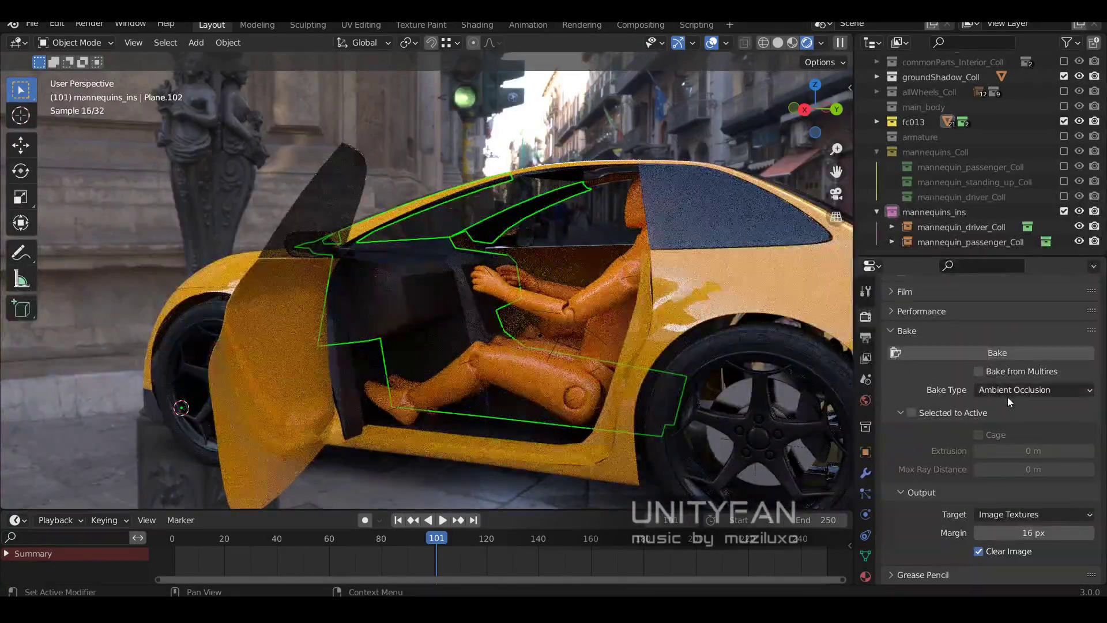
scroll(1008, 397, up, 10)
click(979, 432)
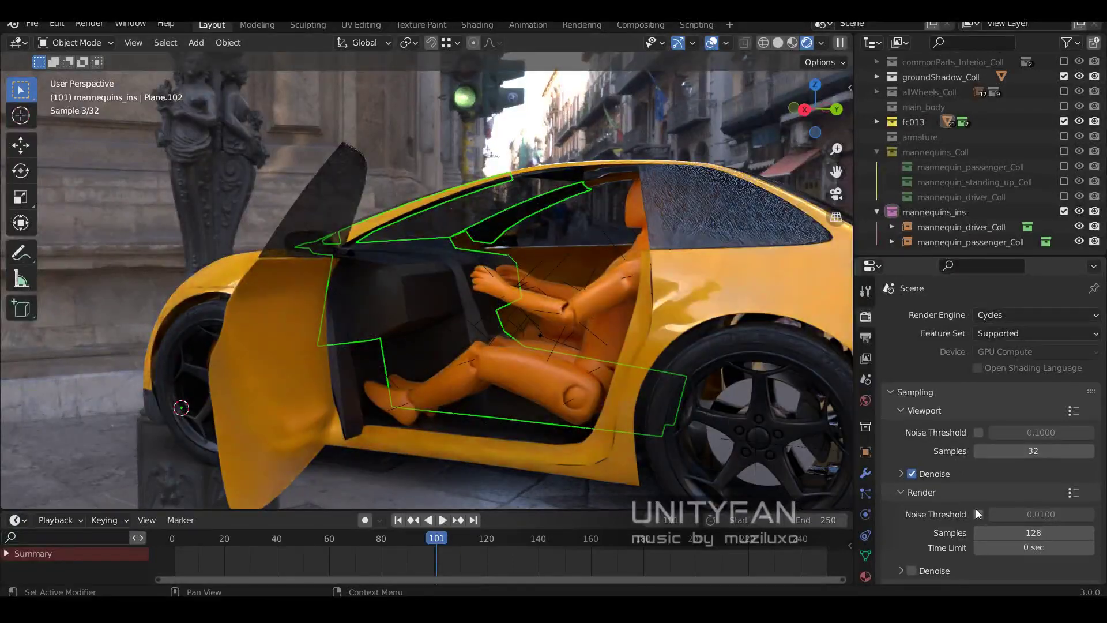
middle_drag(561, 307, 642, 352)
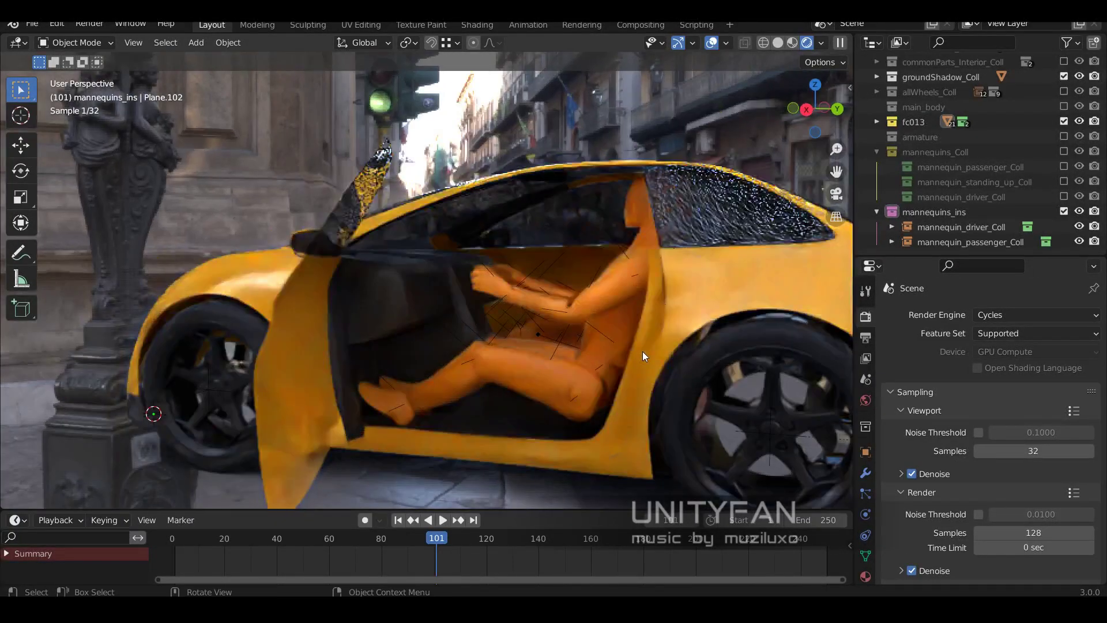
mouse_move(649, 250)
middle_down()
mouse_move(666, 328)
mouse_move(634, 313)
mouse_move(573, 313)
mouse_move(570, 298)
middle_up()
scroll(500, 276, up, 2)
scroll(501, 276, up, 2)
scroll(511, 280, up, 2)
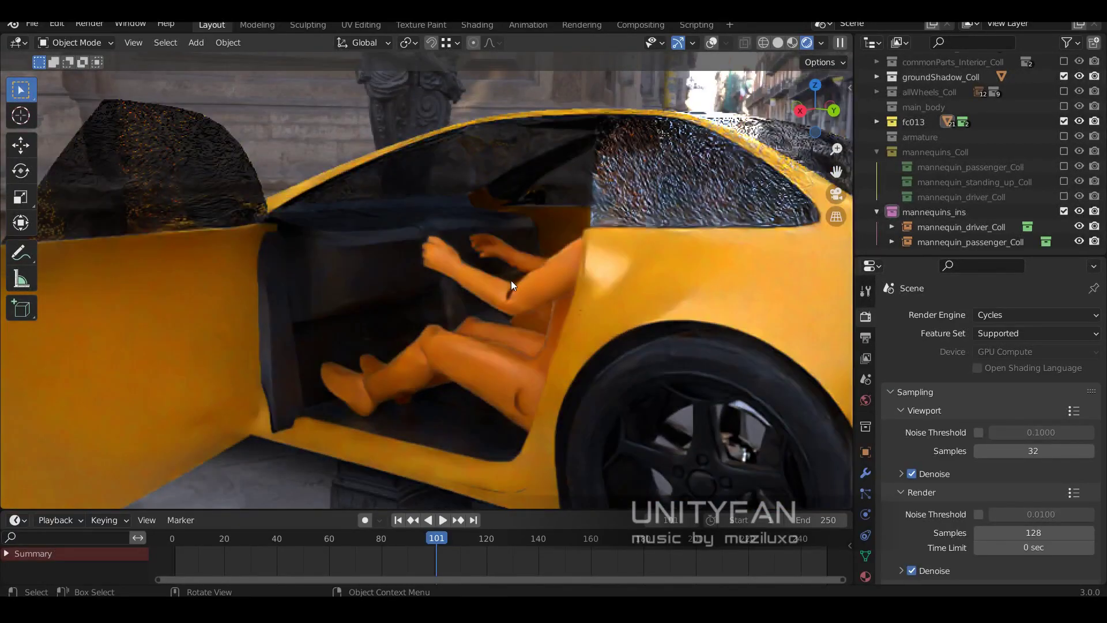
scroll(514, 282, up, 1)
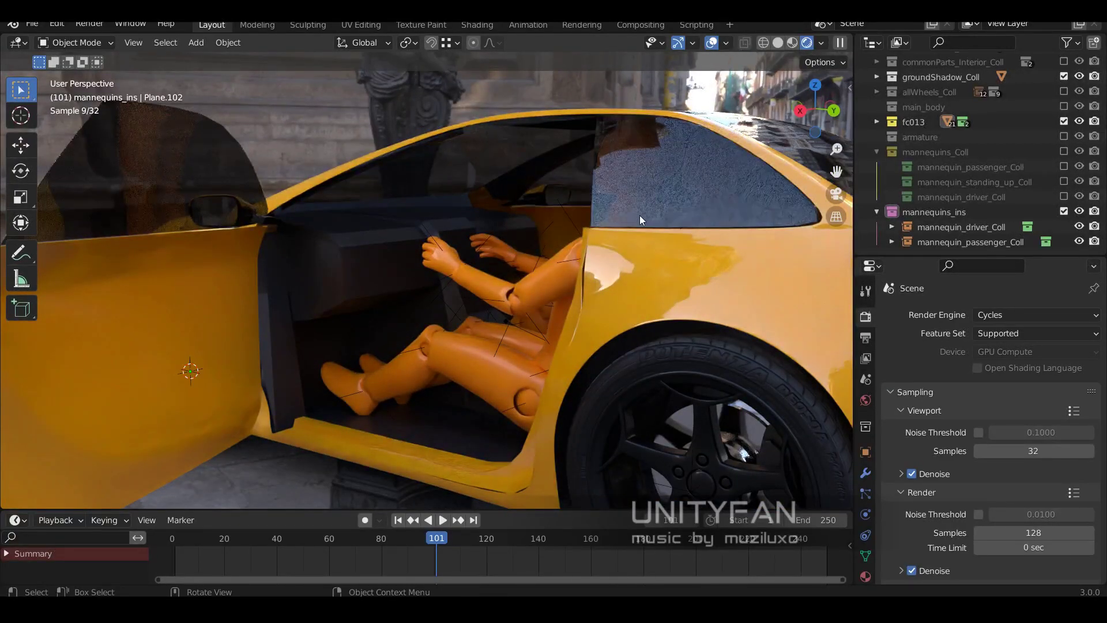
key(Tab)
- Switch to edge select and close in on the trim edge at the windshield pillar
scroll(486, 327, up, 3)
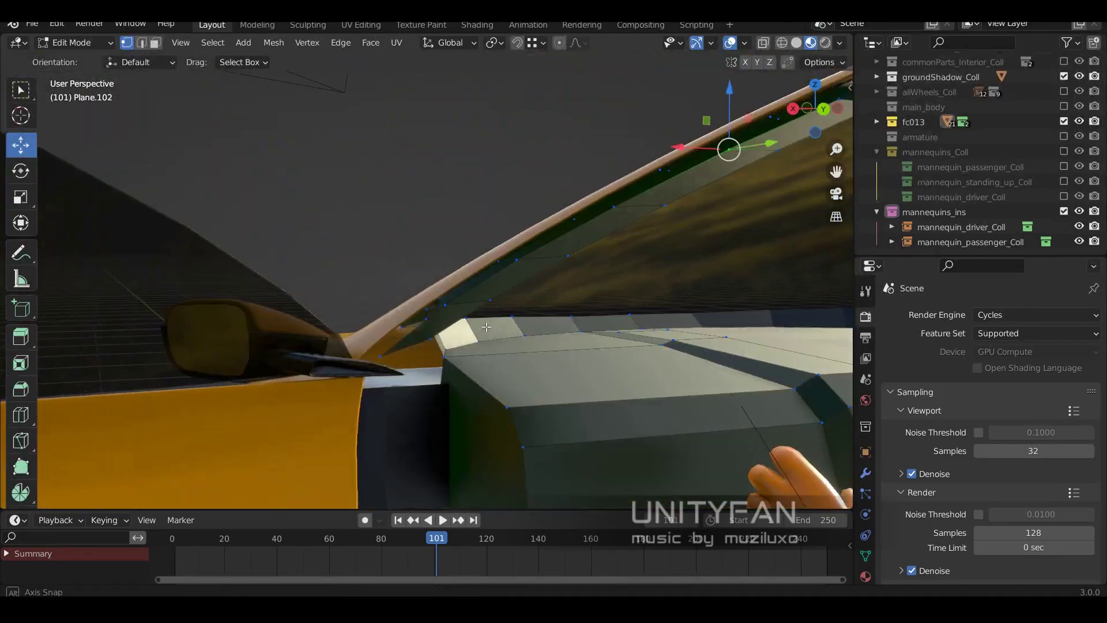
key(2)
middle_drag(486, 327, 686, 170)
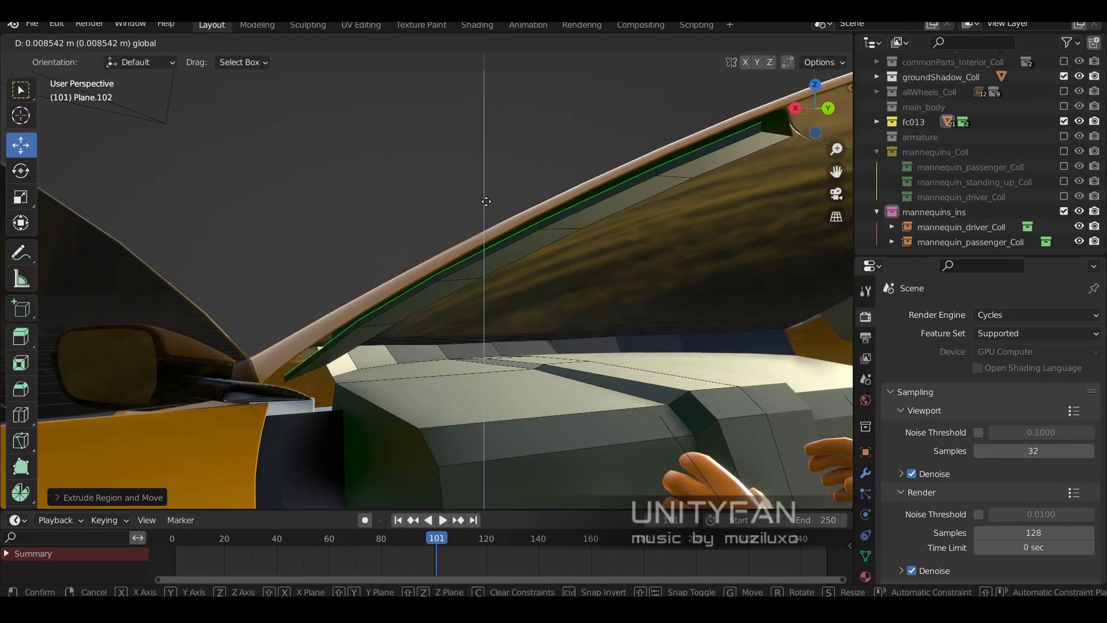
mouse_move(403, 287)
middle_down()
mouse_move(383, 267)
mouse_move(444, 205)
middle_up()
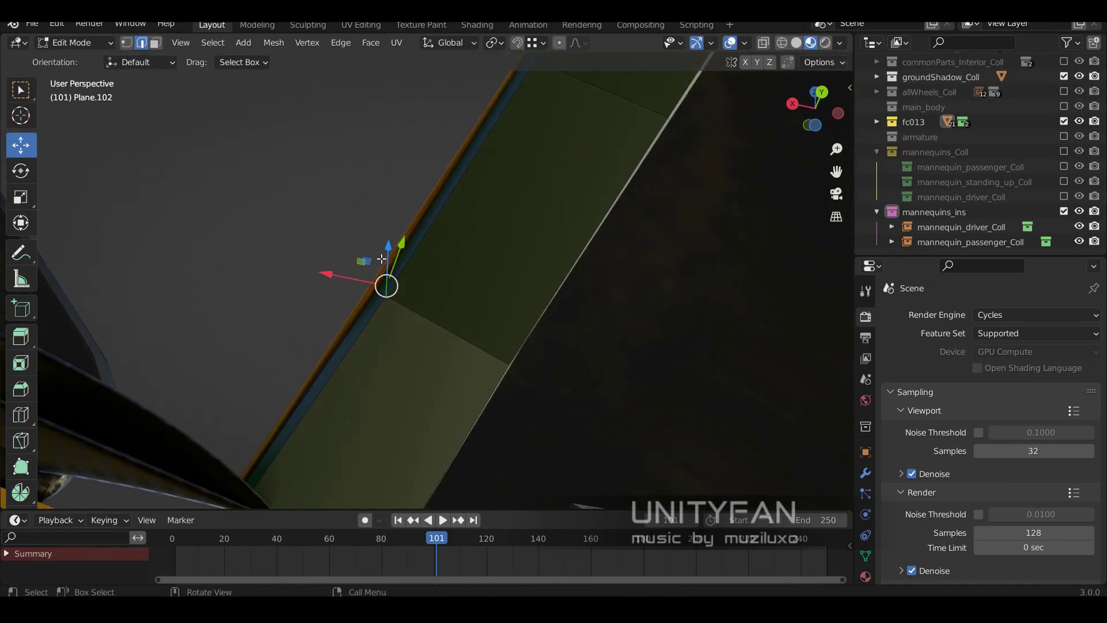
mouse_move(387, 237)
middle_down()
mouse_move(455, 306)
mouse_move(338, 341)
middle_up()
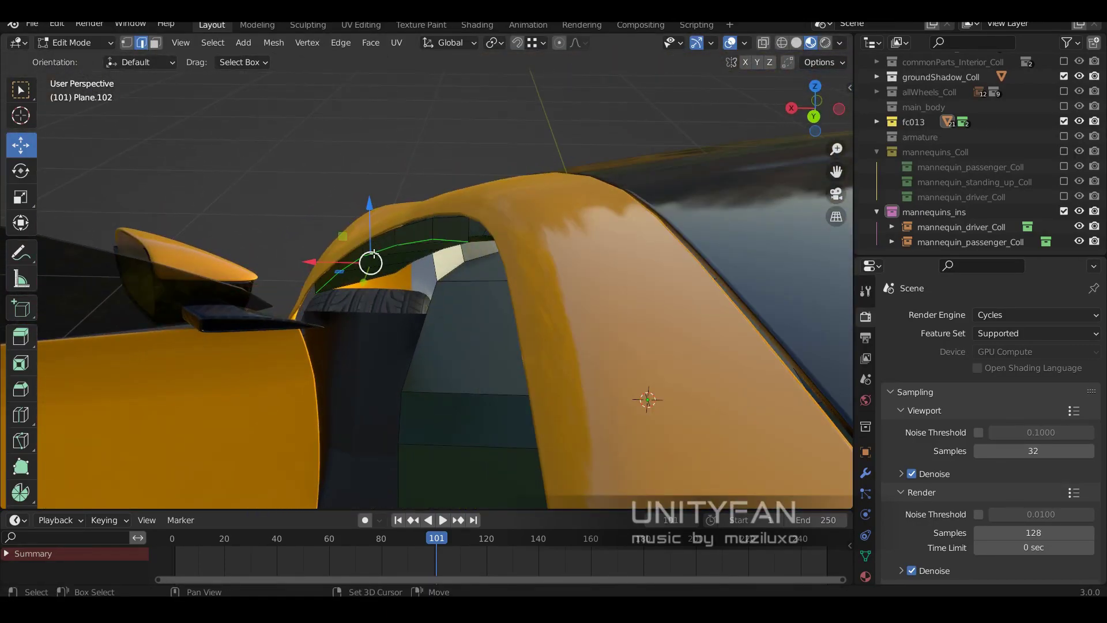
shift+middle_drag(373, 254, 42, 402)
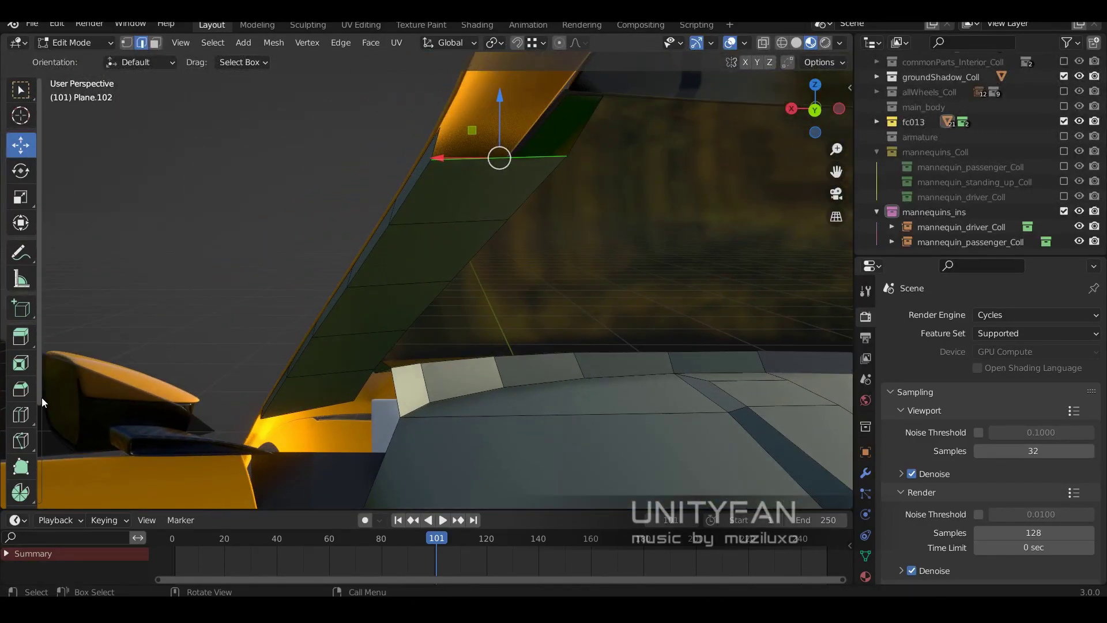
middle_drag(393, 321, 526, 295)
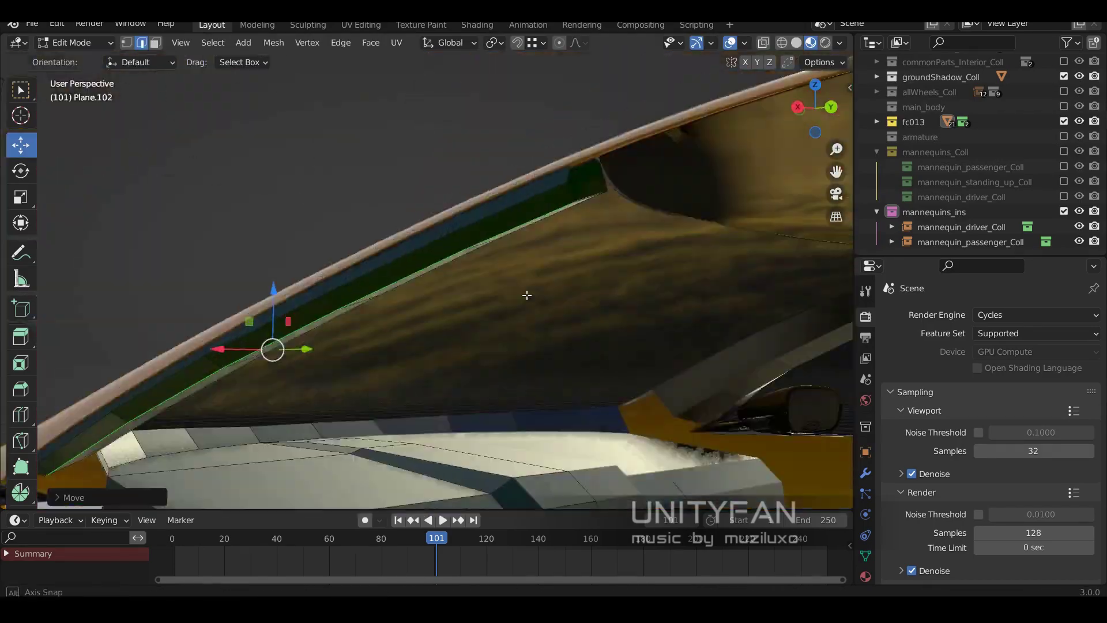
- Extend the trim edge along the pillar and roof arch, checking it from inside the car
click(292, 348)
middle_drag(293, 347, 368, 249)
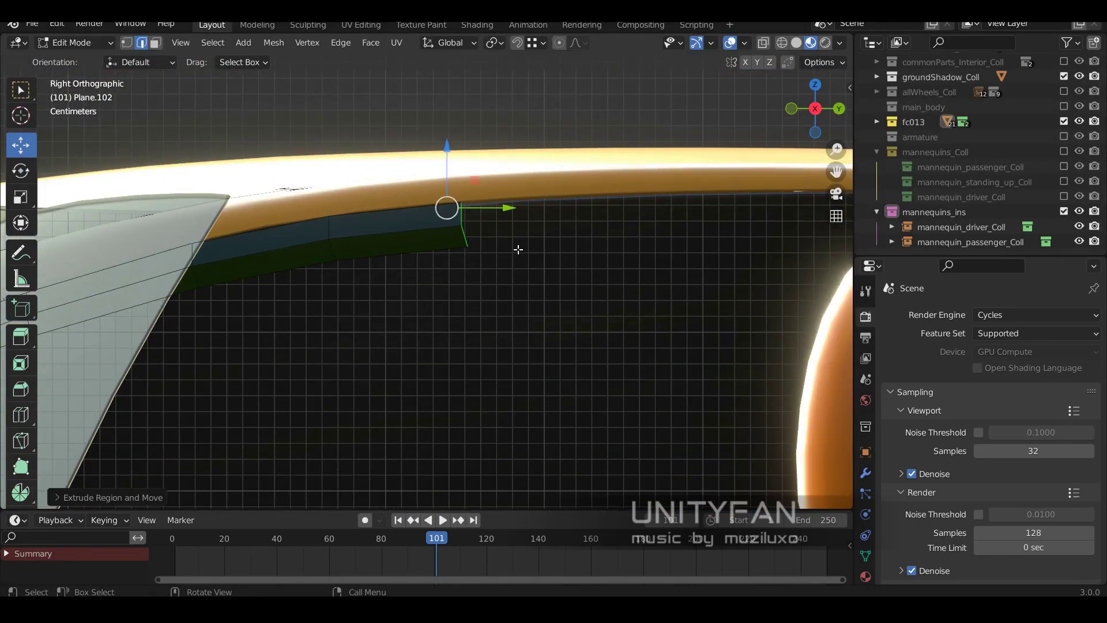
shift+middle_drag(518, 249, 247, 239)
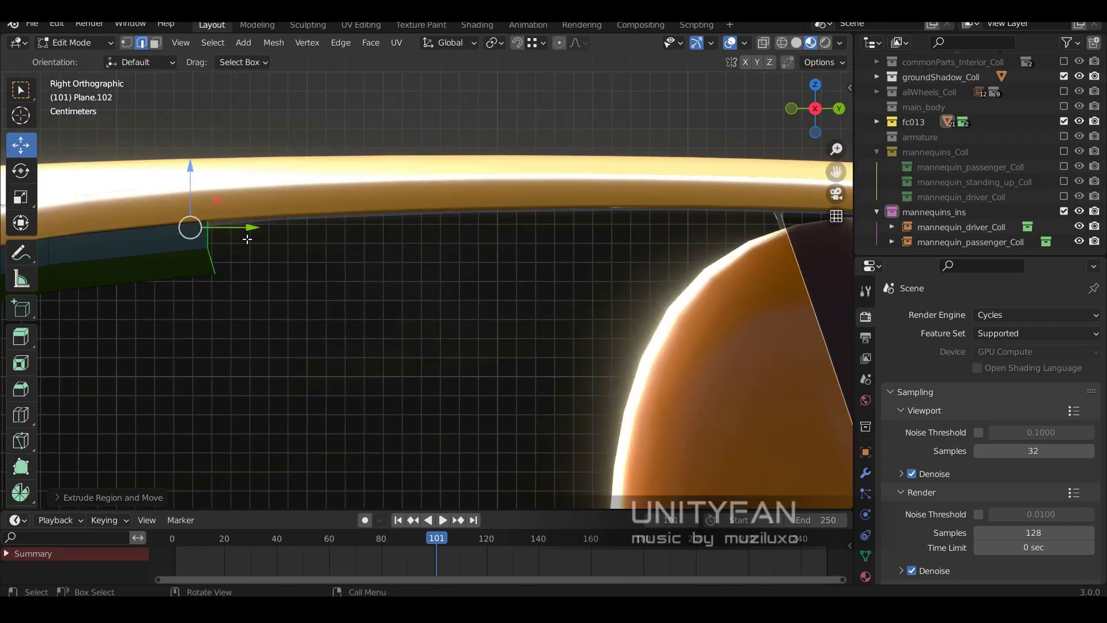
click(238, 202)
scroll(319, 271, down, 1)
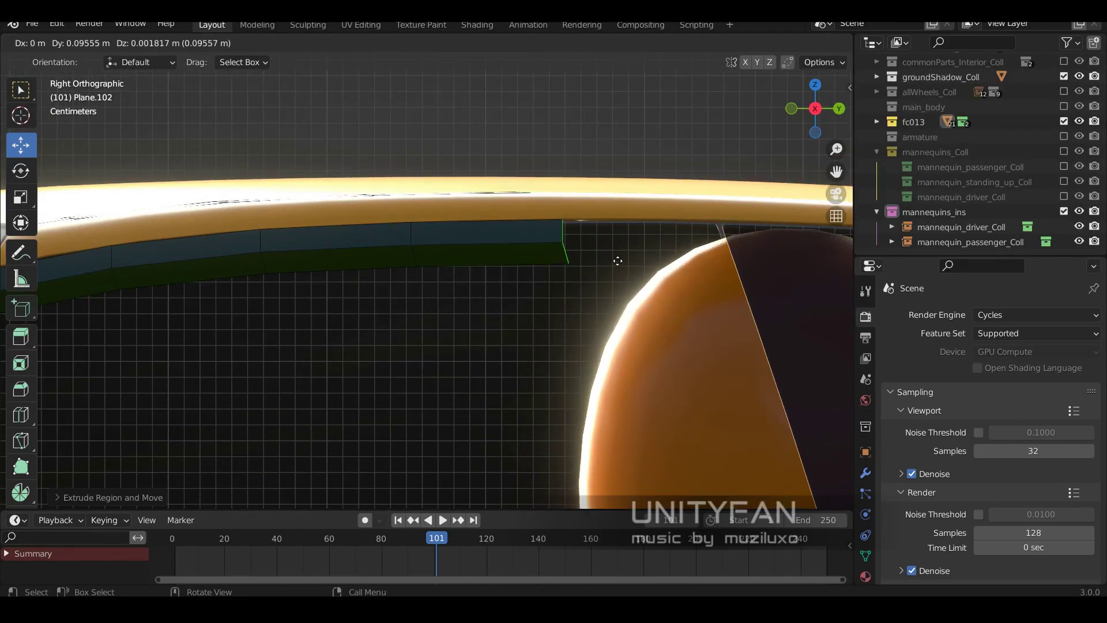
click(745, 260)
middle_drag(745, 260, 486, 310)
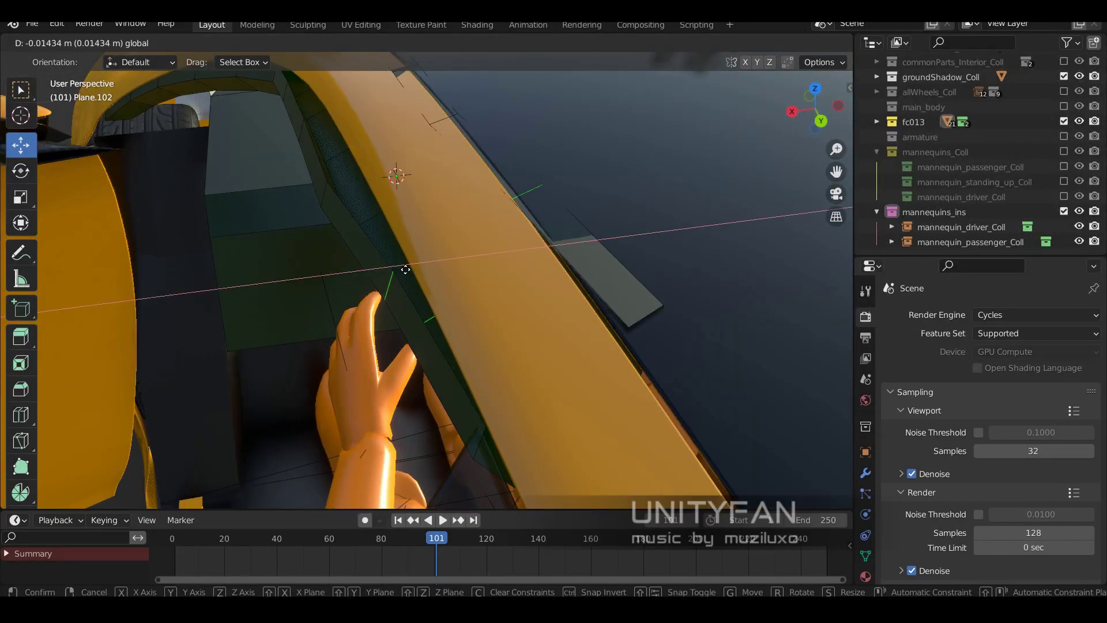
middle_drag(487, 310, 466, 310)
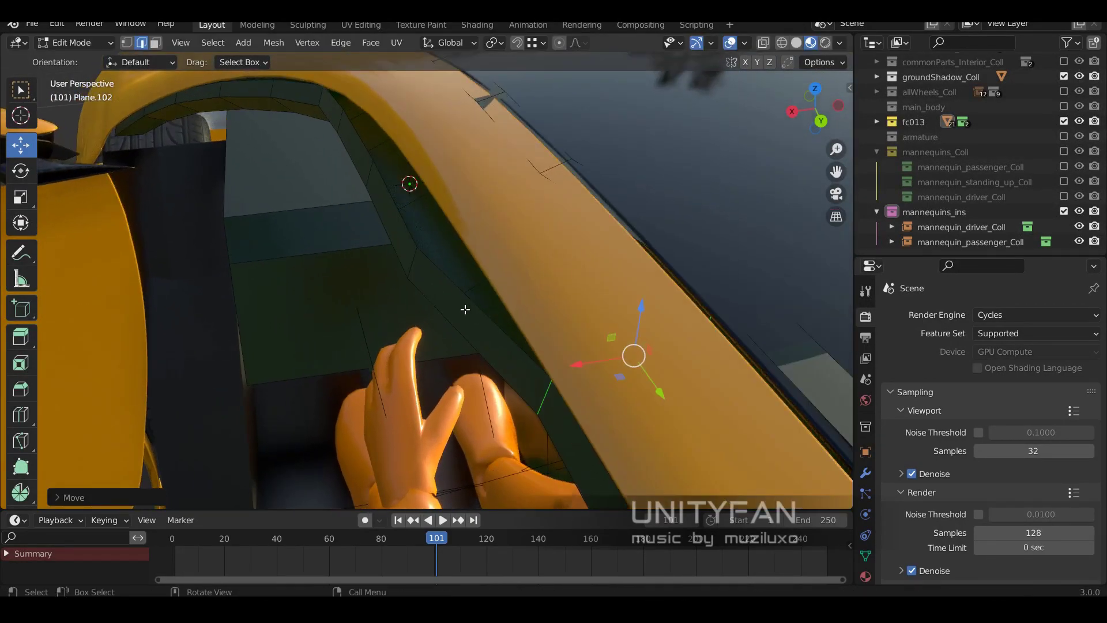
middle_drag(444, 247, 406, 269)
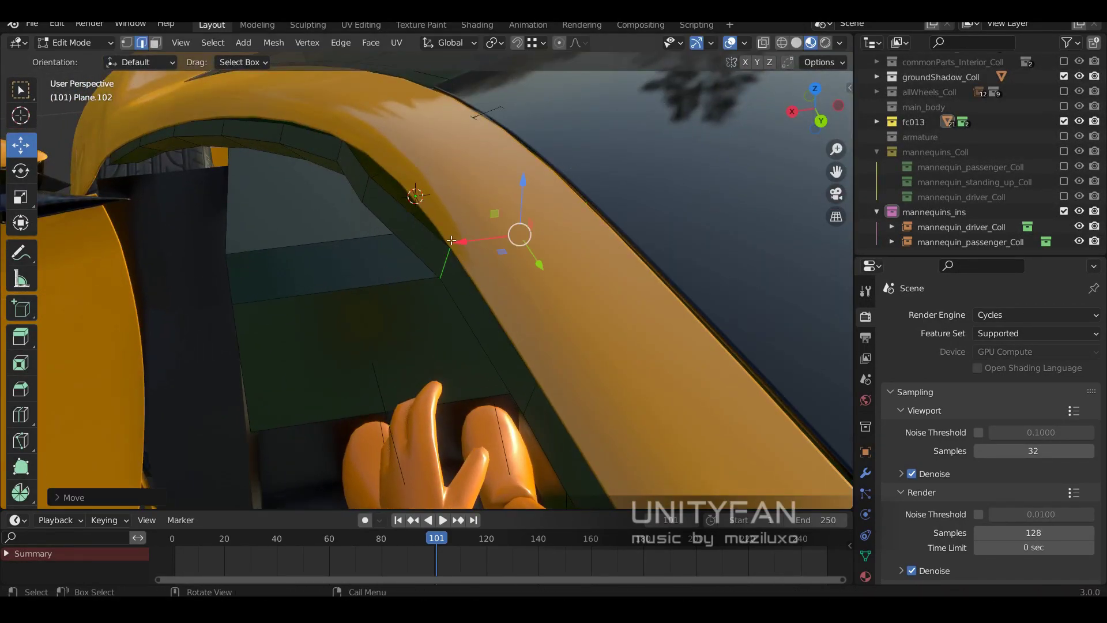
mouse_move(451, 240)
middle_down()
mouse_move(395, 254)
mouse_move(452, 275)
mouse_move(398, 231)
mouse_move(583, 258)
mouse_move(488, 330)
mouse_move(509, 267)
mouse_move(534, 244)
mouse_move(559, 261)
mouse_move(487, 248)
mouse_move(498, 289)
mouse_move(634, 271)
mouse_move(550, 272)
mouse_move(479, 296)
mouse_move(236, 142)
mouse_move(421, 284)
middle_up()
- Round off the trim corner edge with a Ctrl+B bevel
key(Tab)
key(Tab)
key(ctrl+b)
click(514, 315)
middle_drag(515, 314, 554, 297)
key(1)
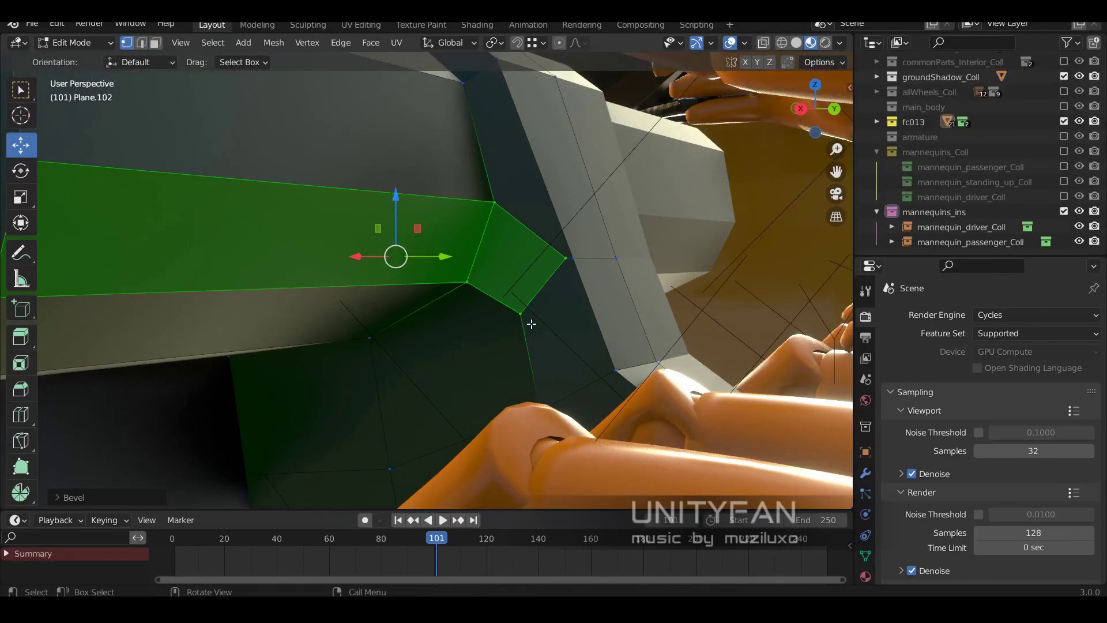
mouse_move(523, 261)
middle_down()
mouse_move(547, 298)
mouse_move(586, 282)
middle_up()
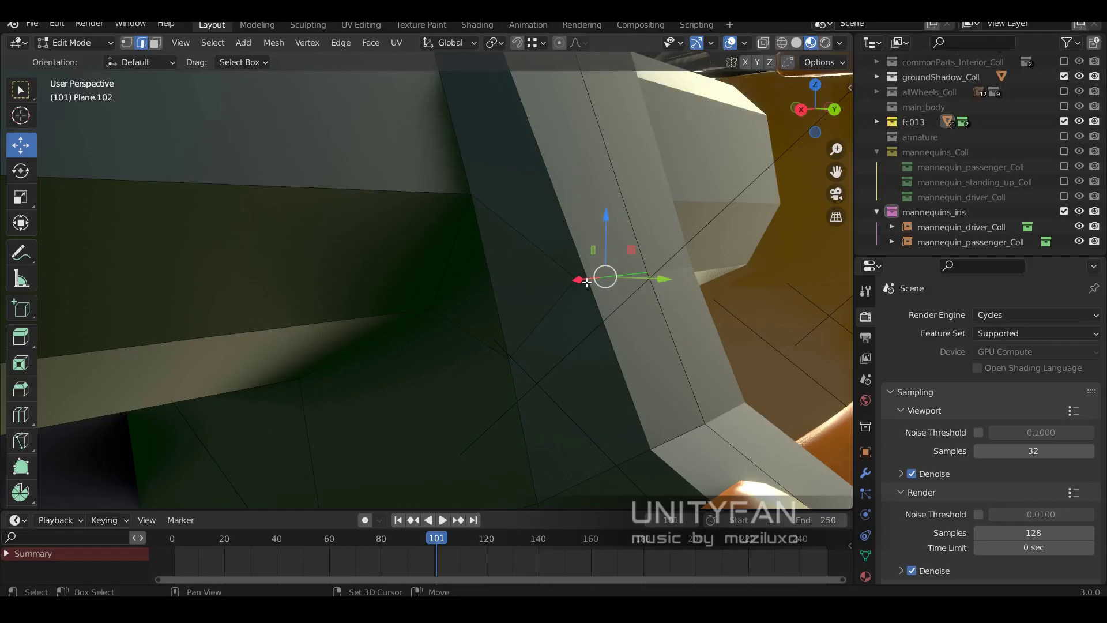
- Delete the extra faces, then view the whole car side in Object Mode
click(524, 293)
scroll(523, 293, down, 3)
key(Tab)
scroll(404, 259, down, 3)
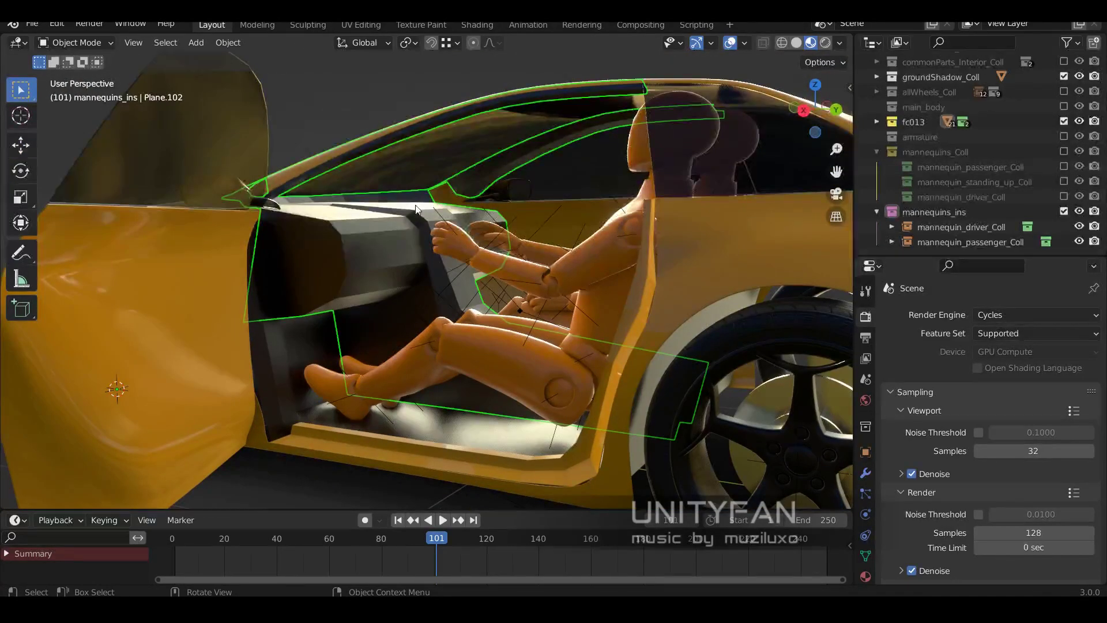
mouse_move(404, 260)
middle_down()
mouse_move(337, 248)
mouse_move(392, 247)
middle_up()
scroll(392, 247, up, 8)
- Back in Edit Mode, select the trim face near the side mirror
key(Tab)
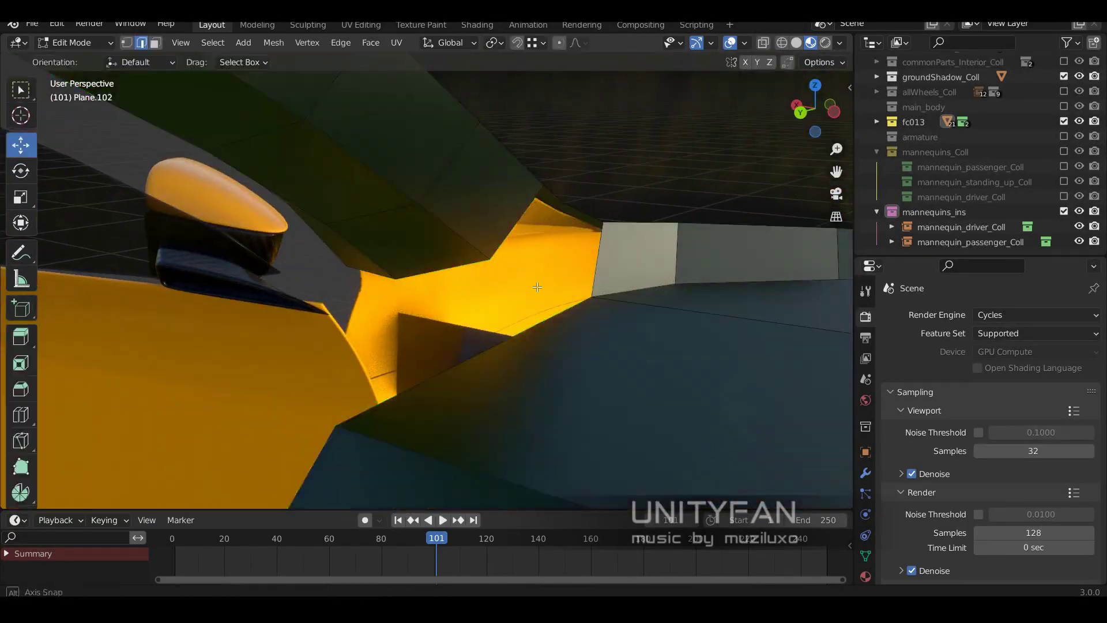
mouse_move(455, 233)
middle_down()
mouse_move(487, 223)
mouse_move(576, 322)
mouse_move(623, 293)
middle_up()
ctrl+click(576, 321)
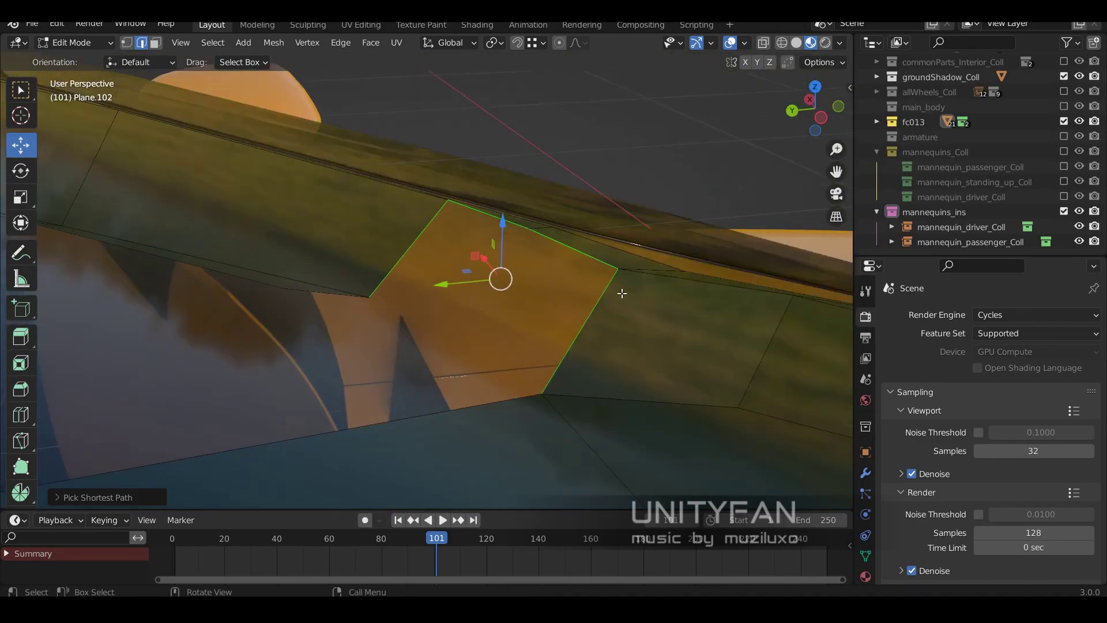
right_click(662, 214)
mouse_move(661, 214)
middle_down()
mouse_move(439, 242)
mouse_move(170, 70)
middle_up()
key(1)
- Finish the knife cut near the mirror and move the new vertices into place
key(Escape)
mouse_move(489, 334)
middle_down()
mouse_move(365, 336)
mouse_move(536, 299)
mouse_move(526, 265)
mouse_move(514, 314)
mouse_move(534, 299)
mouse_move(457, 301)
mouse_move(542, 338)
mouse_move(595, 316)
middle_up()
key(g)
click(560, 298)
key(Tab)
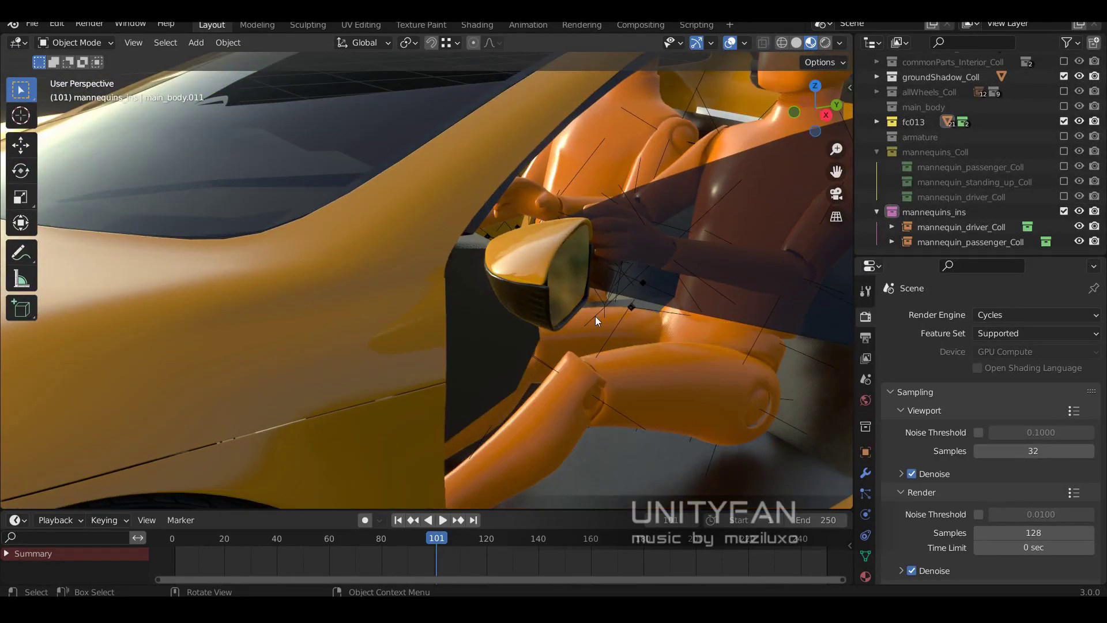
- Move the vertex beside the mirror on the trim piece Plane.102
click(571, 300)
key(KP_Decimal)
key(Tab)
key(KP_3)
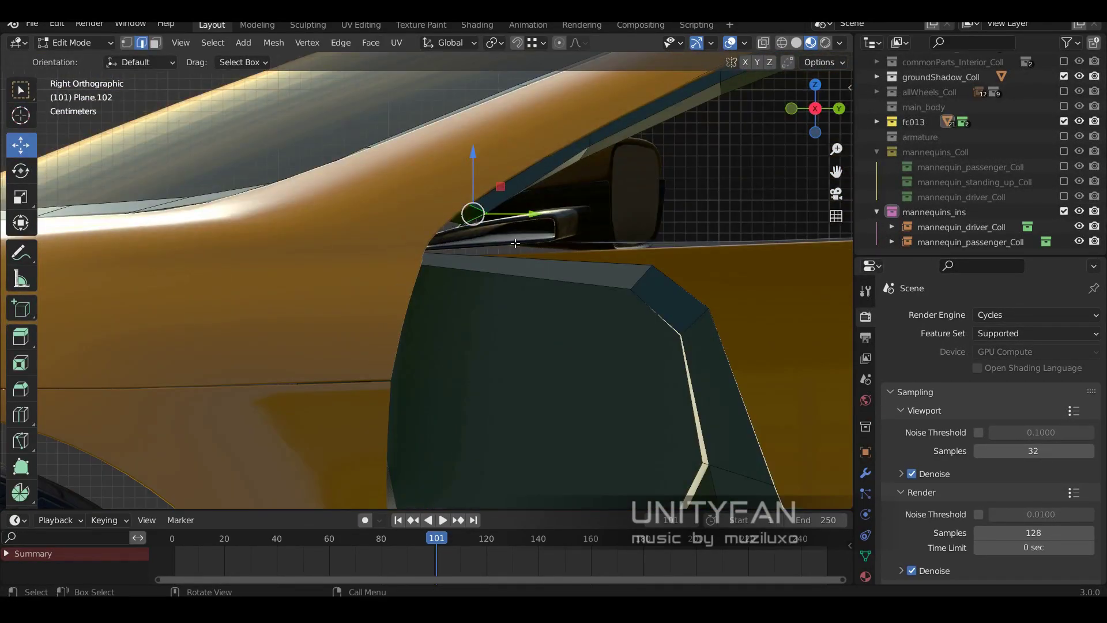
mouse_move(463, 289)
middle_down()
mouse_move(369, 276)
mouse_move(322, 252)
middle_up()
key(g)
click(346, 265)
middle_drag(366, 309, 584, 191)
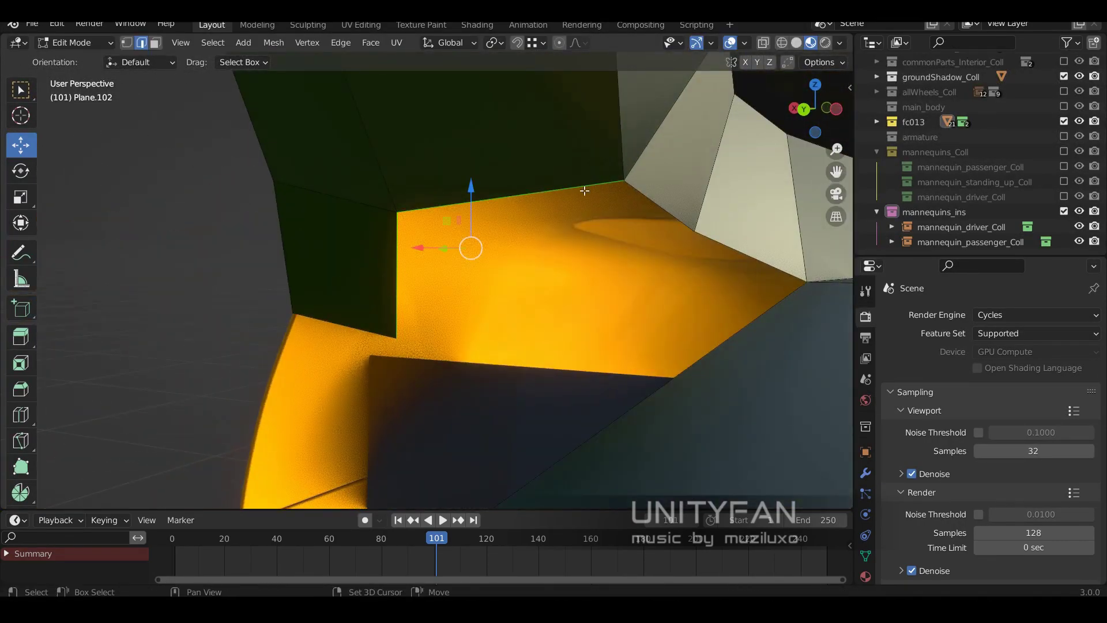
scroll(613, 296, down, 3)
mouse_move(623, 366)
middle_down()
mouse_move(628, 265)
mouse_move(484, 255)
mouse_move(390, 282)
mouse_move(431, 274)
middle_up()
- Knife-cut new edges across the trim panel and check them in wireframe
key(1)
key(k)
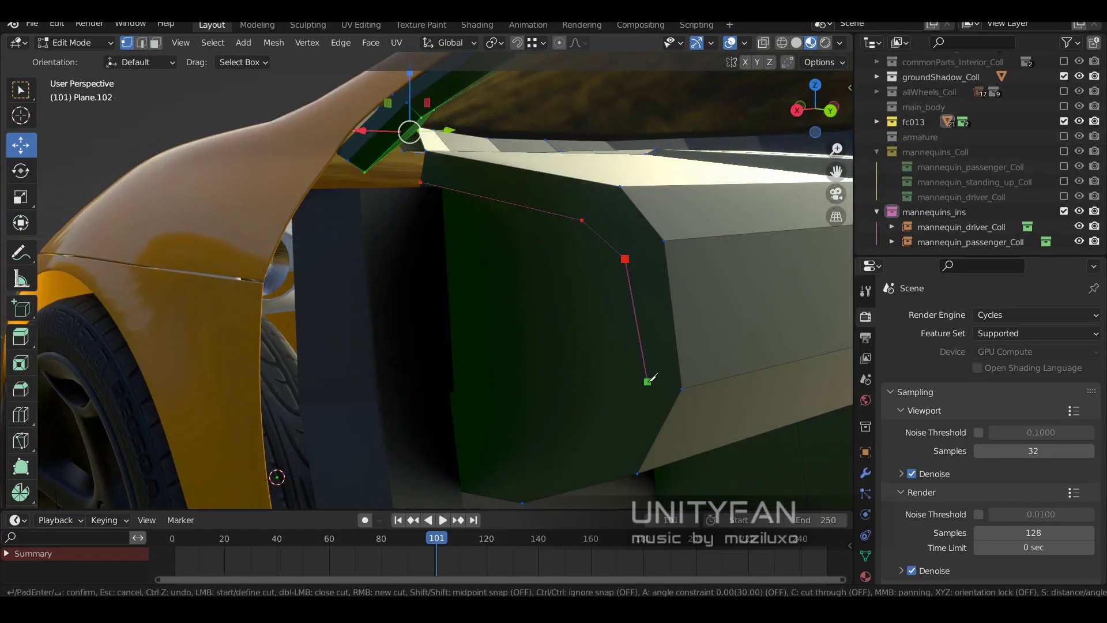
click(423, 446)
key(Return)
click(561, 478)
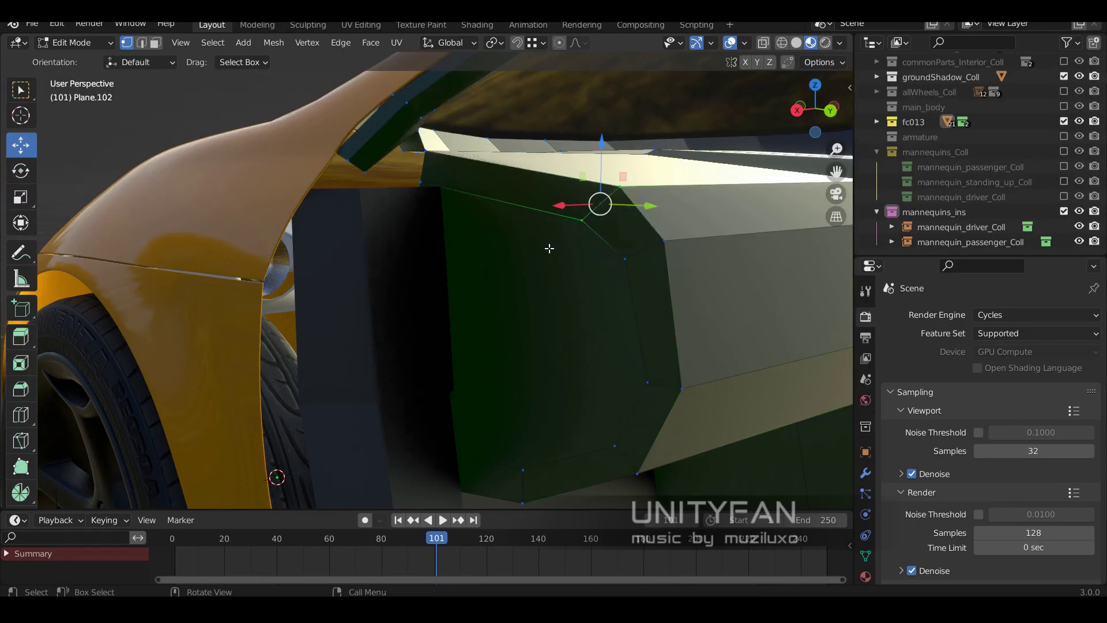
mouse_move(550, 248)
middle_down()
mouse_move(519, 277)
mouse_move(481, 373)
mouse_move(383, 388)
mouse_move(482, 334)
mouse_move(438, 312)
middle_up()
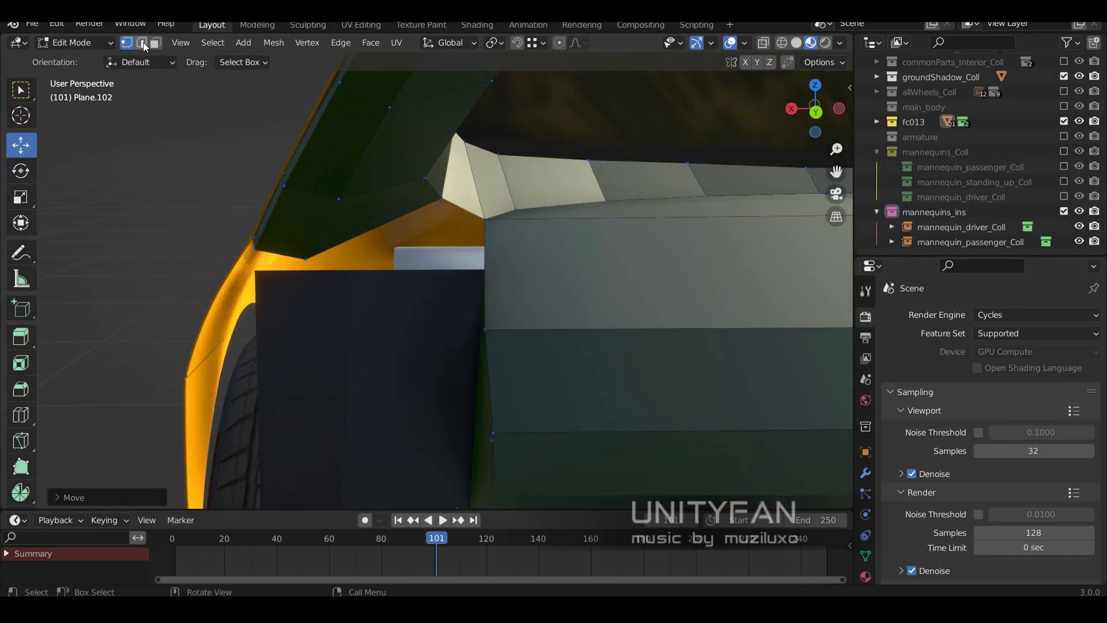
click(144, 46)
mouse_move(357, 191)
middle_down()
mouse_move(443, 215)
mouse_move(554, 198)
mouse_move(539, 255)
mouse_move(487, 245)
middle_up()
key(shift+z)
mouse_move(311, 181)
middle_down()
mouse_move(635, 193)
mouse_move(577, 208)
mouse_move(603, 248)
mouse_move(526, 300)
mouse_move(423, 248)
mouse_move(372, 257)
mouse_move(449, 238)
middle_up()
key(shift+z)
key(Tab)
- Move a lower pillar panel vertex along the Y axis
click(373, 258)
key(Tab)
middle_drag(380, 182, 385, 187)
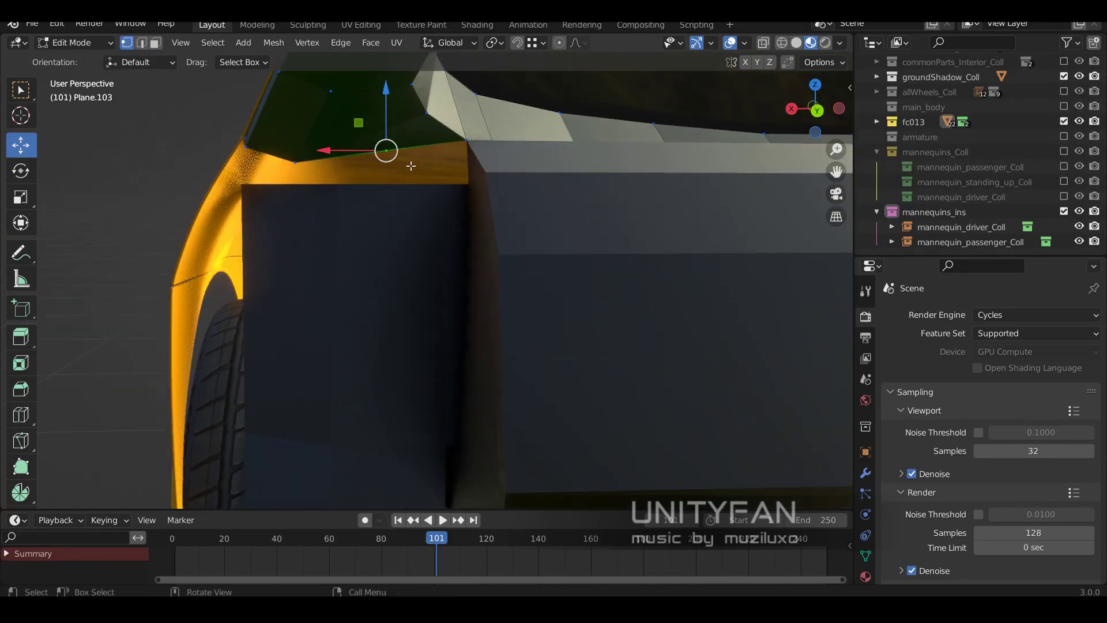
click(441, 161)
mouse_move(442, 160)
middle_down()
mouse_move(524, 193)
mouse_move(469, 185)
mouse_move(464, 240)
mouse_move(498, 221)
mouse_move(465, 245)
mouse_move(435, 230)
mouse_move(448, 192)
middle_up()
key(g)
key(y)
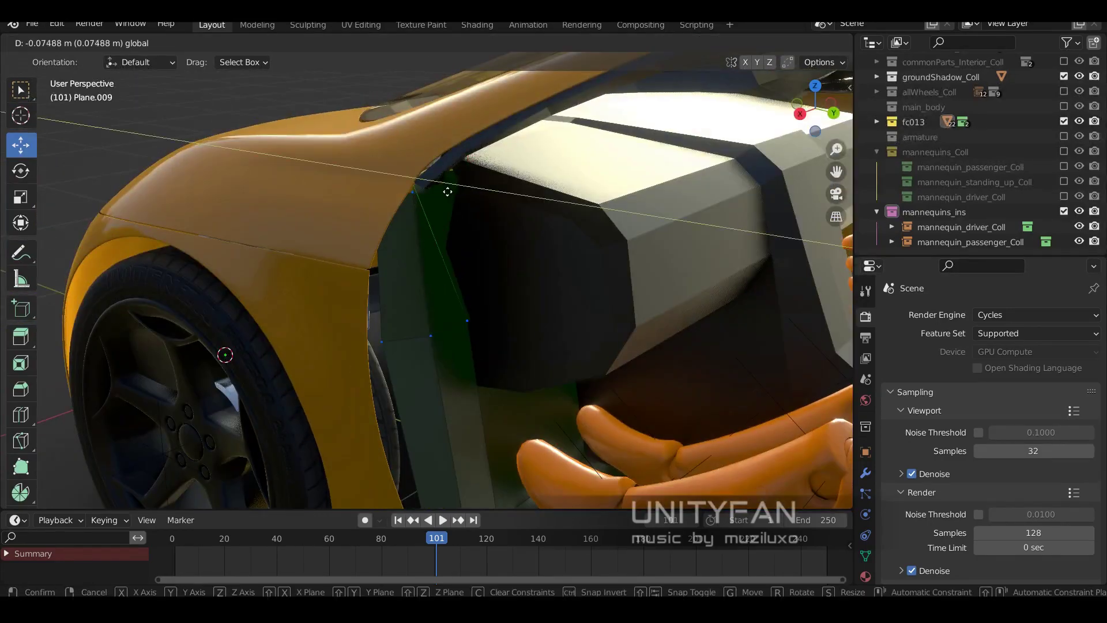
click(482, 332)
middle_drag(483, 332, 444, 288)
key(Tab)
- Knife-cut a new edge into the lower pillar panel Plane.103
click(441, 202)
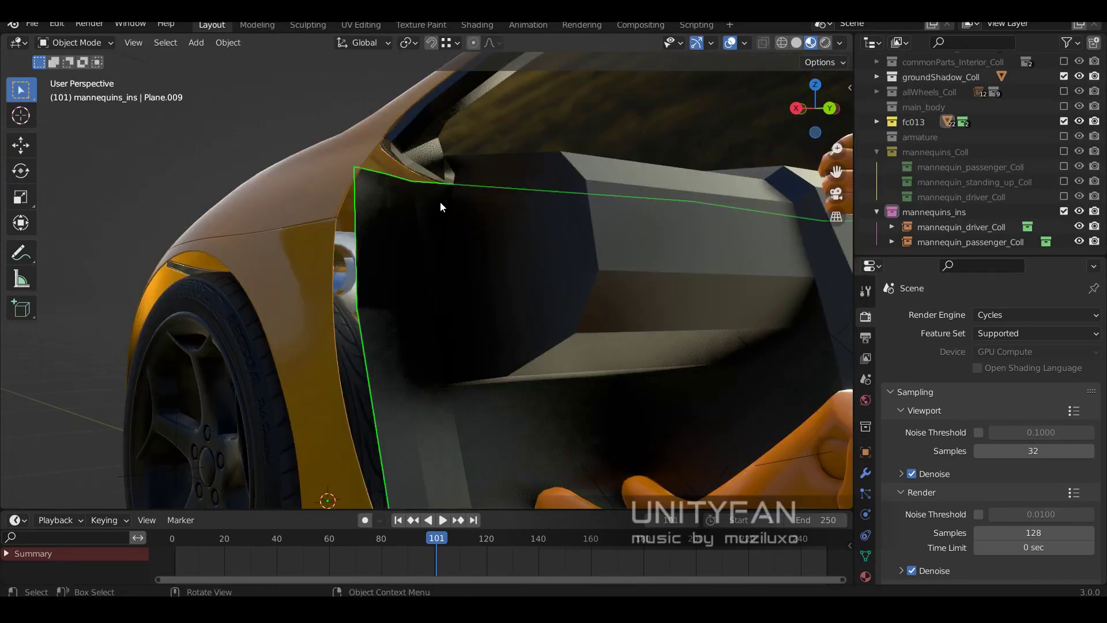
mouse_move(440, 202)
middle_down()
mouse_move(483, 239)
mouse_move(494, 222)
mouse_move(443, 232)
mouse_move(522, 249)
middle_up()
click(495, 223)
click(443, 232)
key(Tab)
key(k)
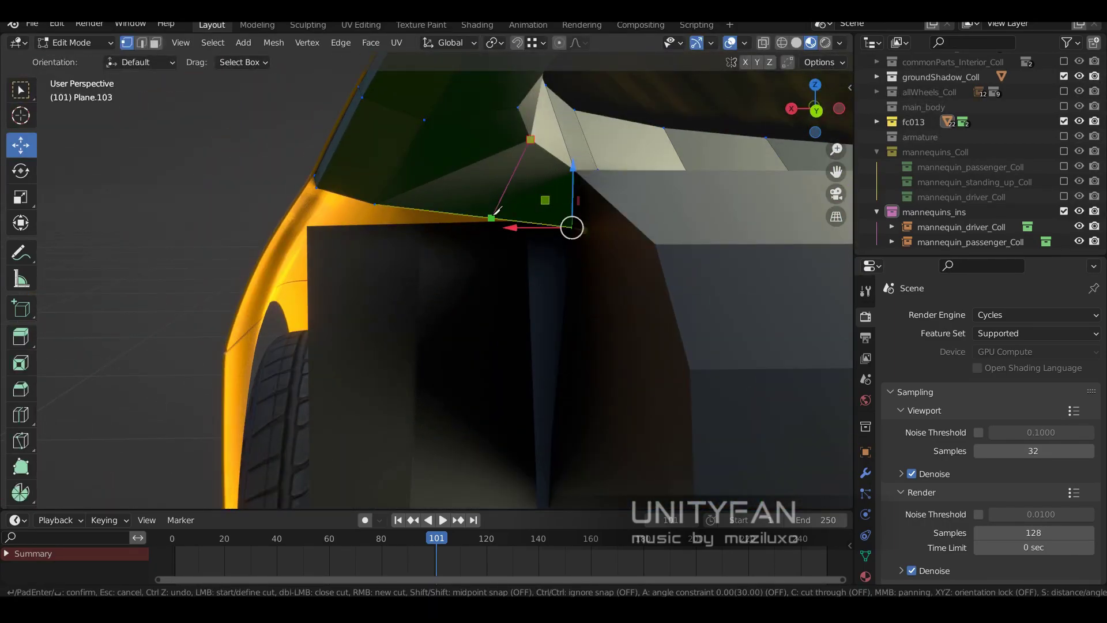
mouse_move(494, 212)
middle_down()
mouse_move(470, 232)
mouse_move(499, 269)
middle_up()
key(Return)
- Check the newly cut face, then return to Object Mode with the whole car visible
key(3)
click(500, 269)
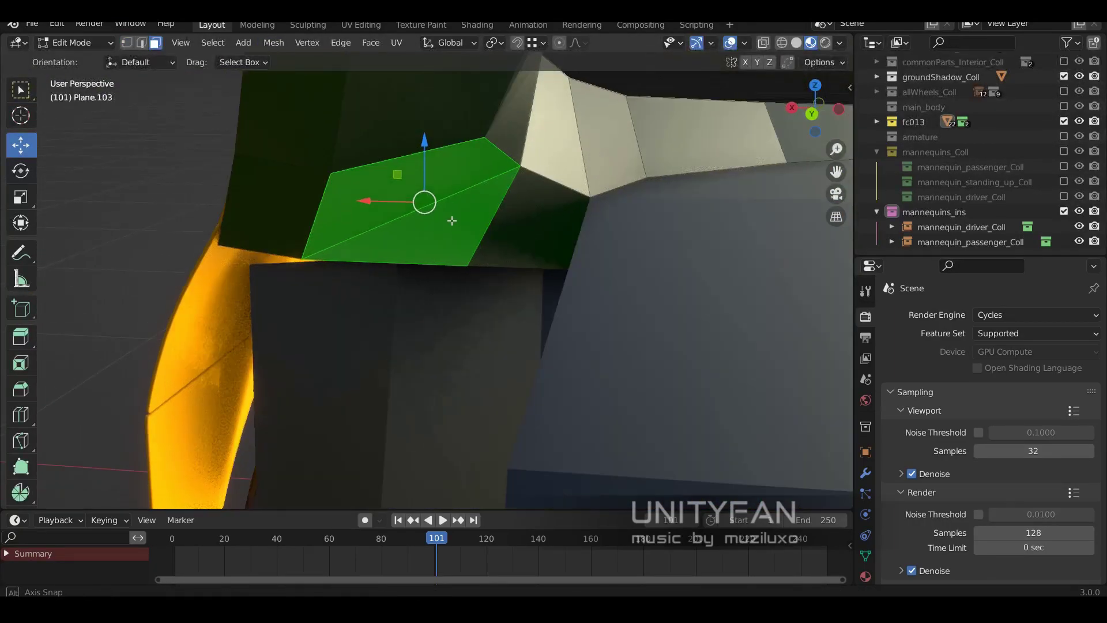
key(1)
middle_drag(161, 58, 333, 223)
click(332, 223)
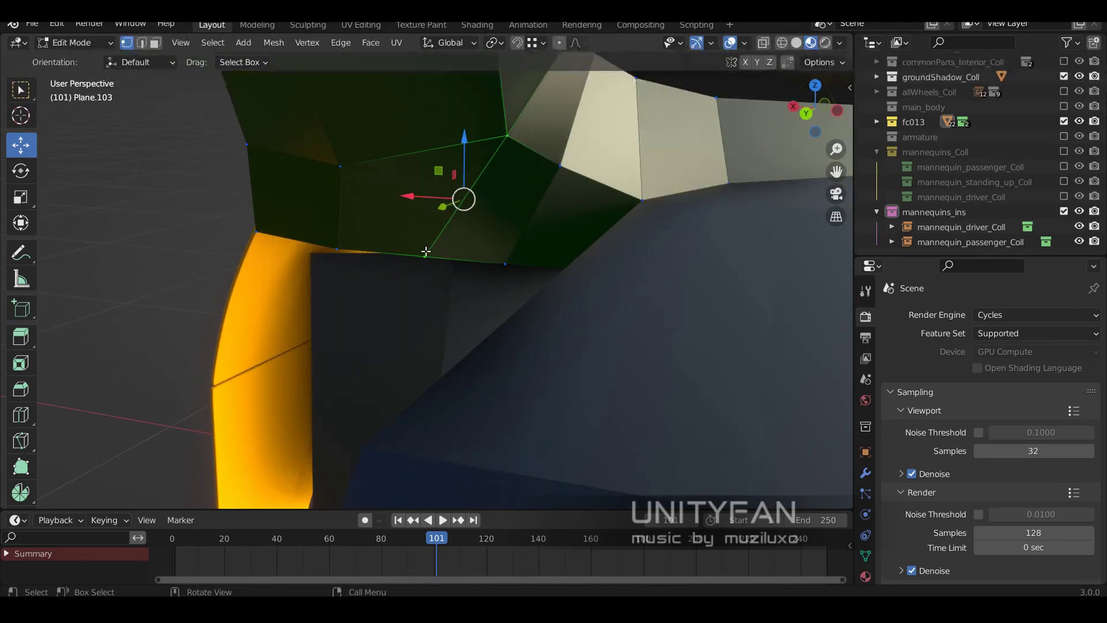
scroll(425, 251, down, 5)
key(Tab)
scroll(537, 252, down, 5)
mouse_move(537, 251)
middle_down()
mouse_move(471, 309)
mouse_move(524, 319)
middle_up()
- Delete the Mirror modifier from inner door panel Plane.104 and scrub the timeline
click(549, 306)
scroll(525, 333, up, 3)
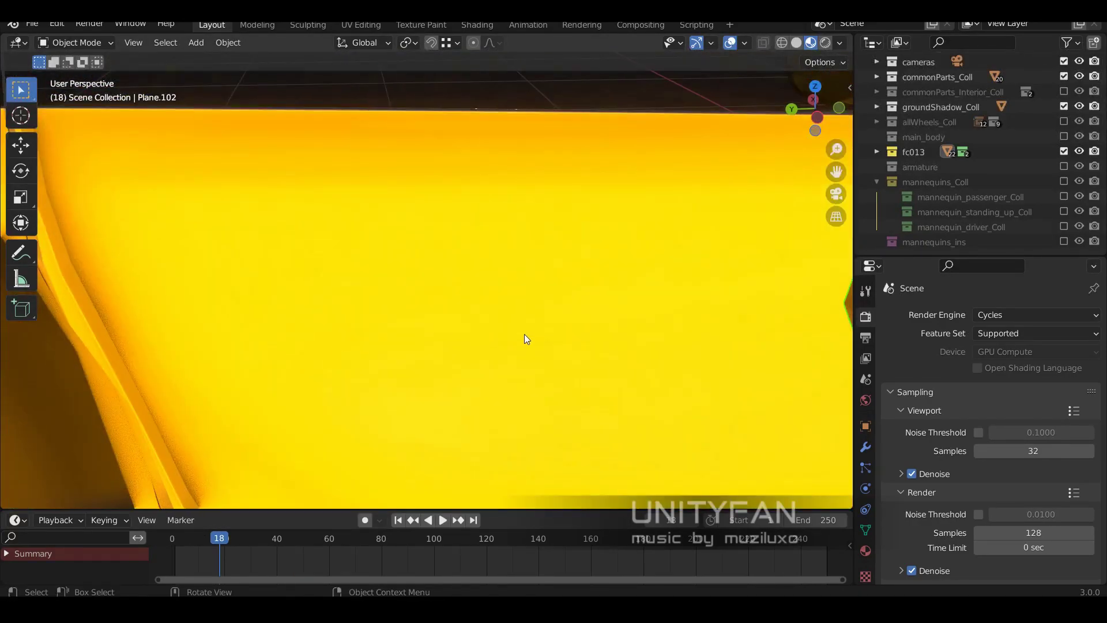
scroll(524, 334, down, 3)
click(310, 340)
scroll(464, 348, down, 4)
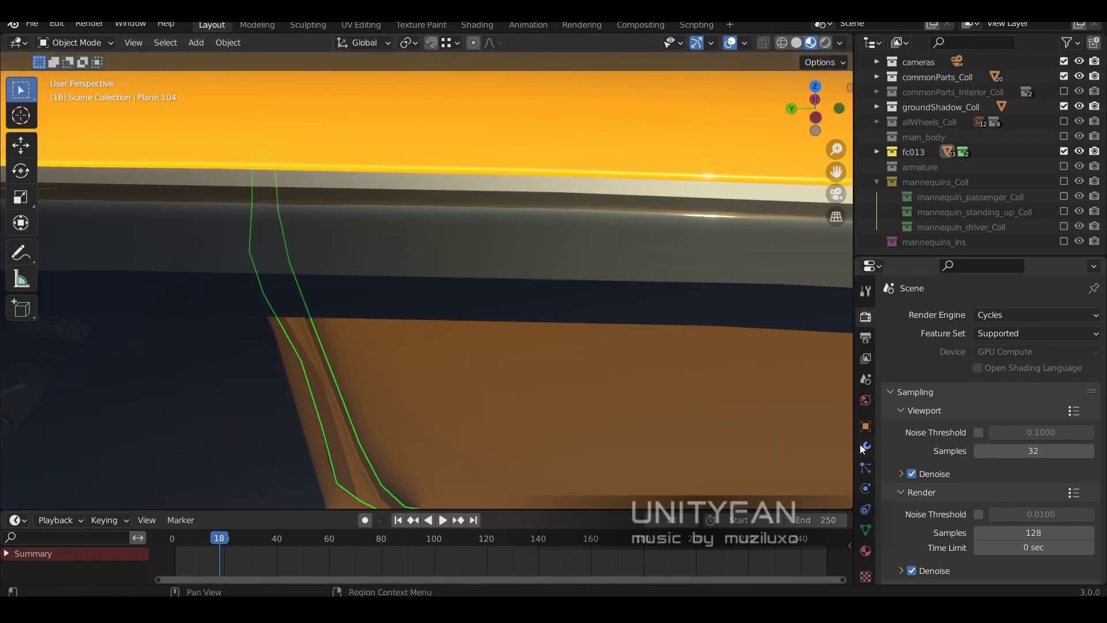
click(1072, 339)
click(952, 316)
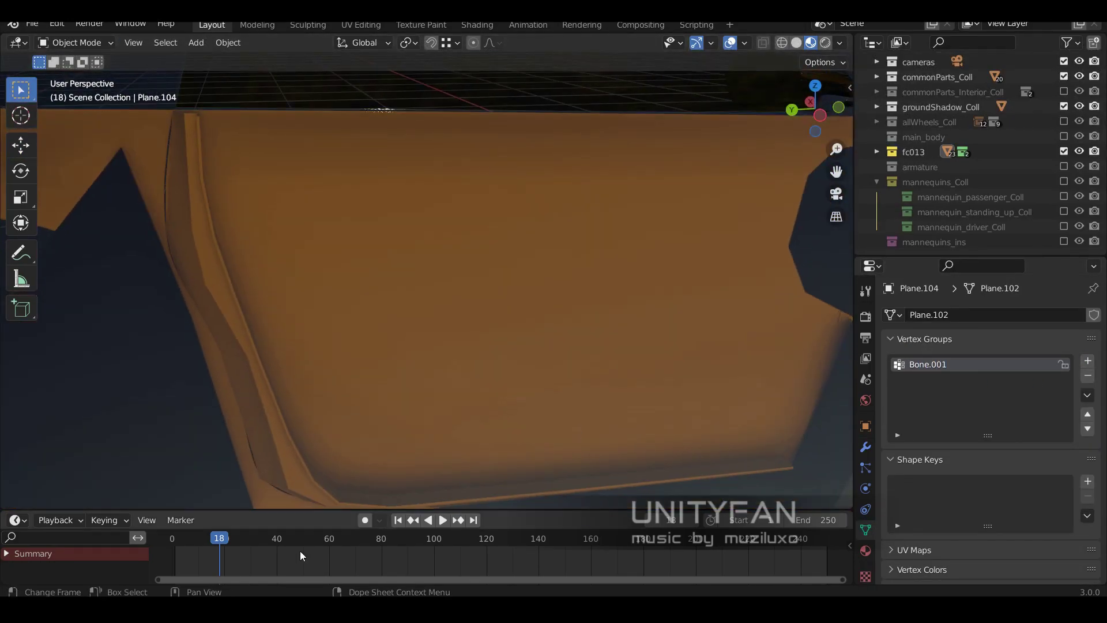
drag(300, 540, 407, 530)
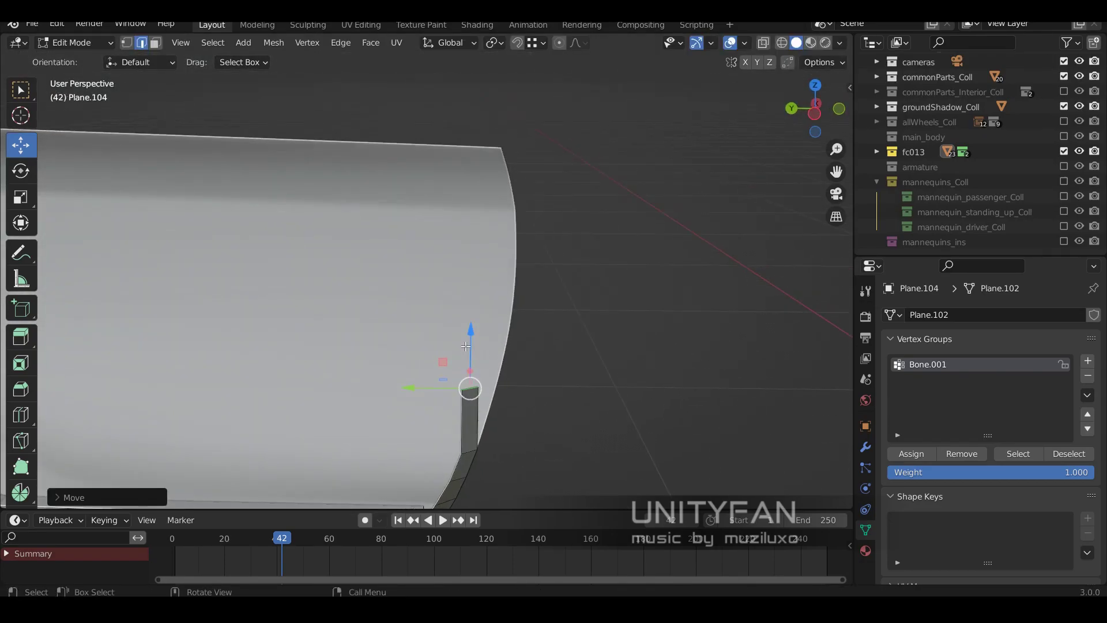
- Scale and move rim vertices and slide an edge on the inner door panel
click(528, 335)
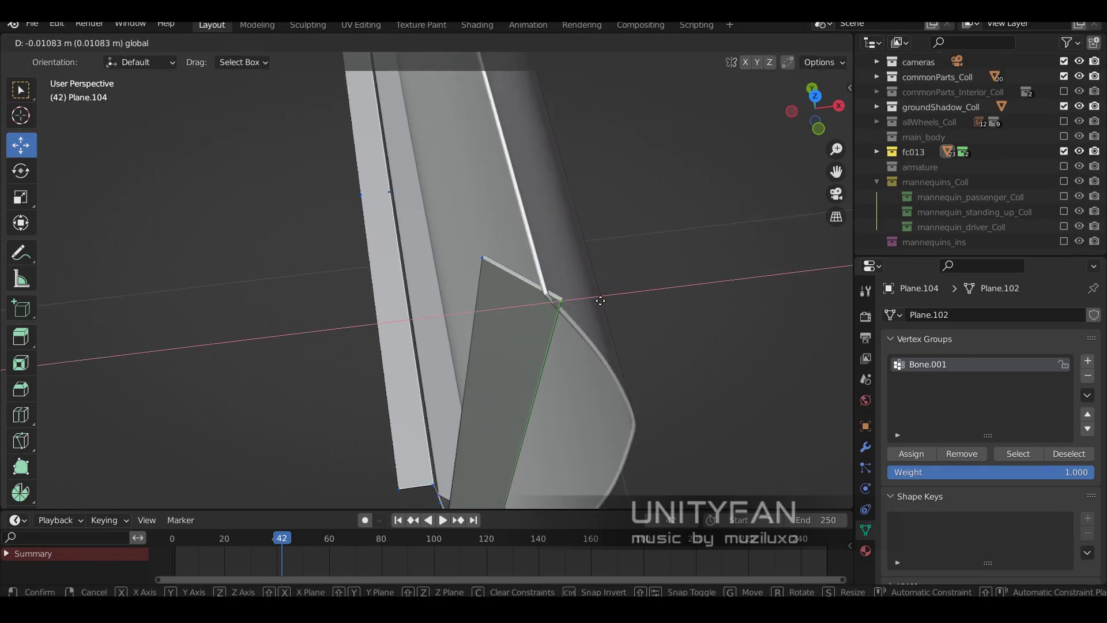
click(600, 300)
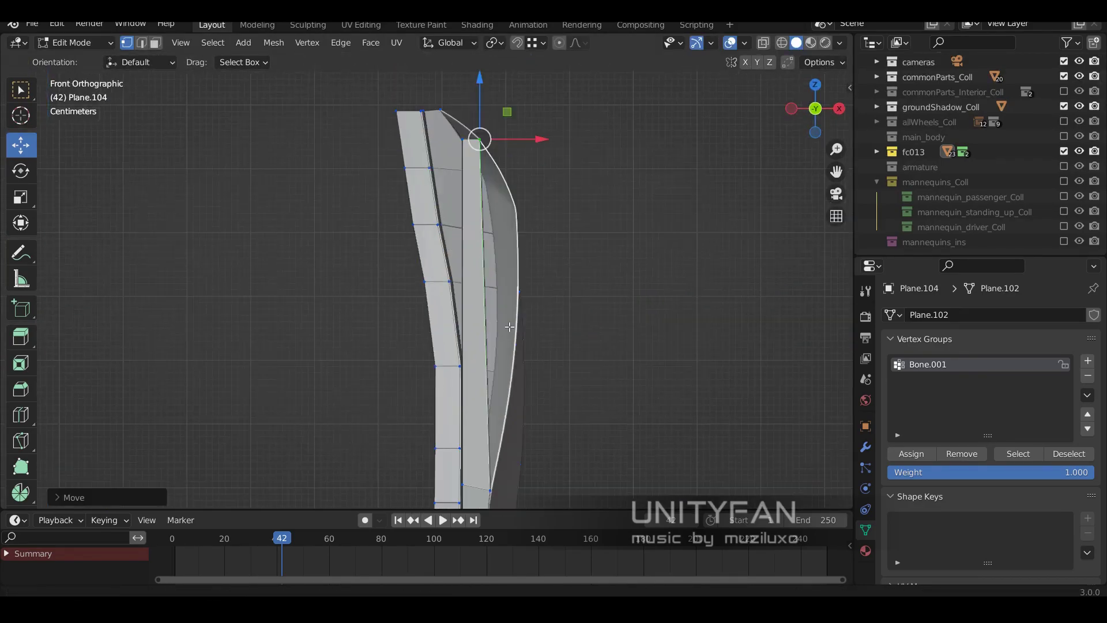
click(490, 411)
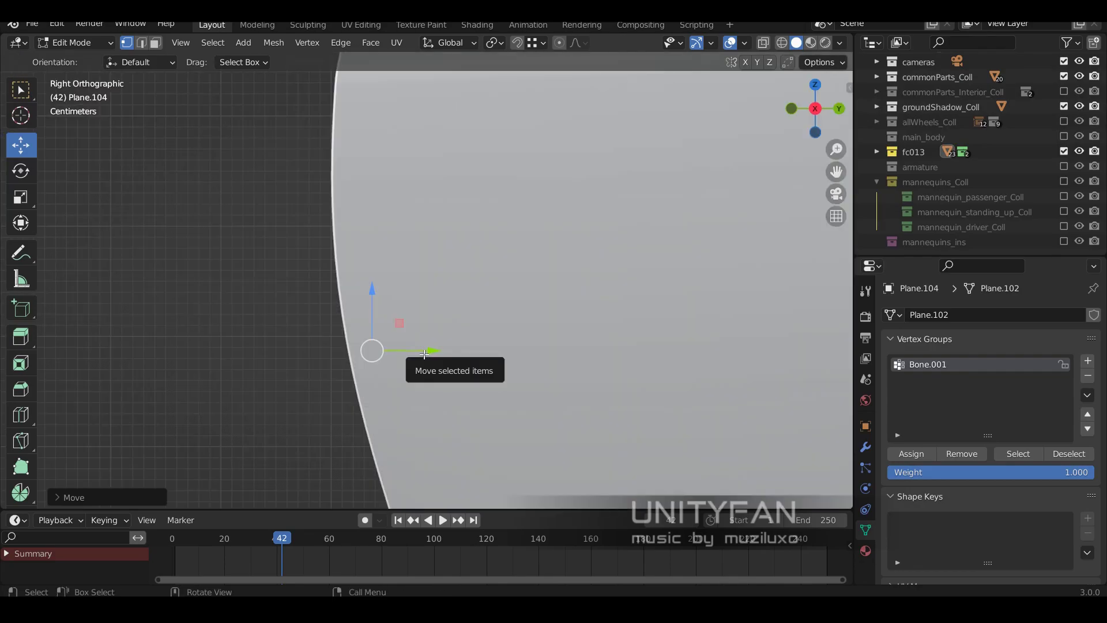
scroll(425, 354, down, 4)
mouse_move(424, 354)
middle_down()
mouse_move(536, 299)
mouse_move(479, 322)
middle_up()
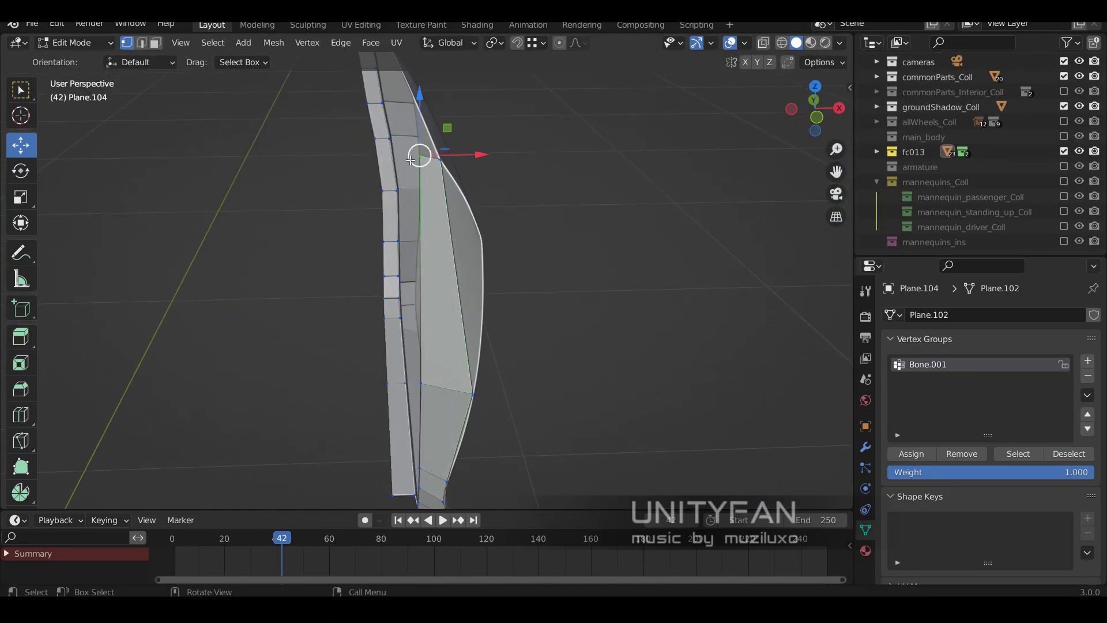
key(KP_1)
middle_drag(417, 240, 128, 343)
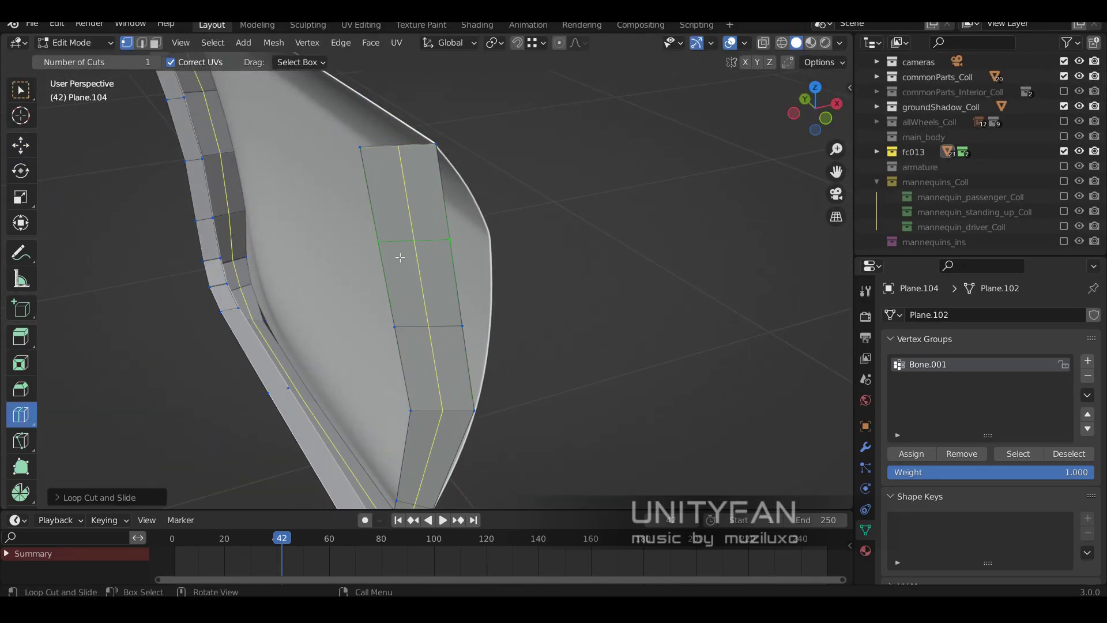
- Add a loop cut across the panel's end section and move the new face loop
mouse_move(400, 257)
middle_down()
mouse_move(482, 218)
mouse_move(462, 279)
middle_up()
key(grave)
click(544, 274)
key(g)
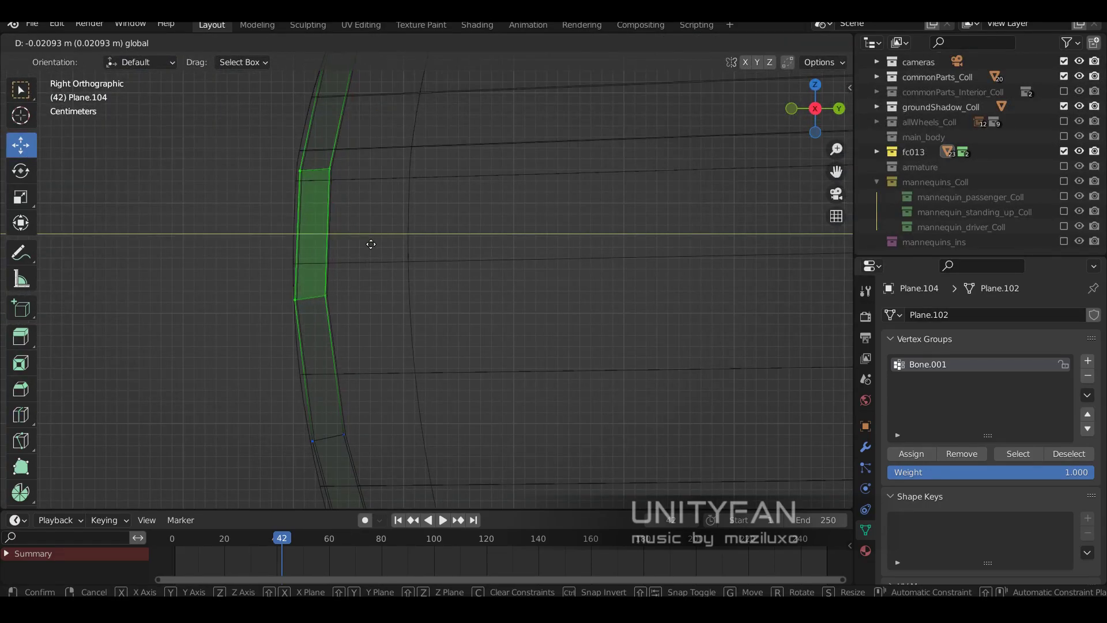
click(371, 244)
mouse_move(371, 244)
middle_down()
mouse_move(483, 316)
mouse_move(318, 336)
middle_up()
click(533, 323)
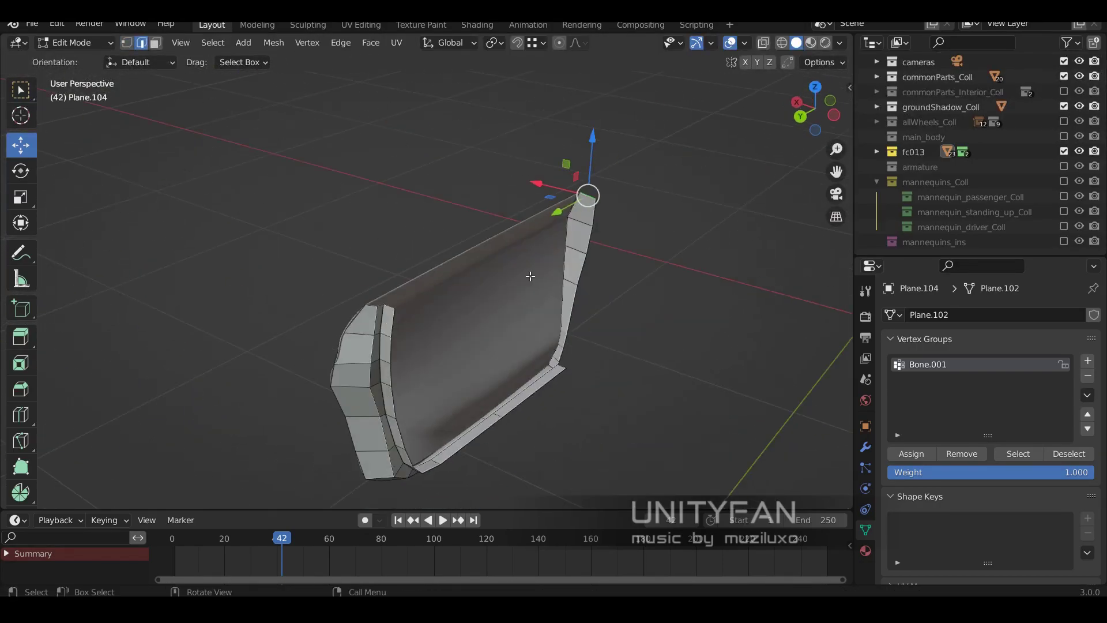
- Merge the selected end-face vertices At First
middle_drag(421, 344, 41, 359)
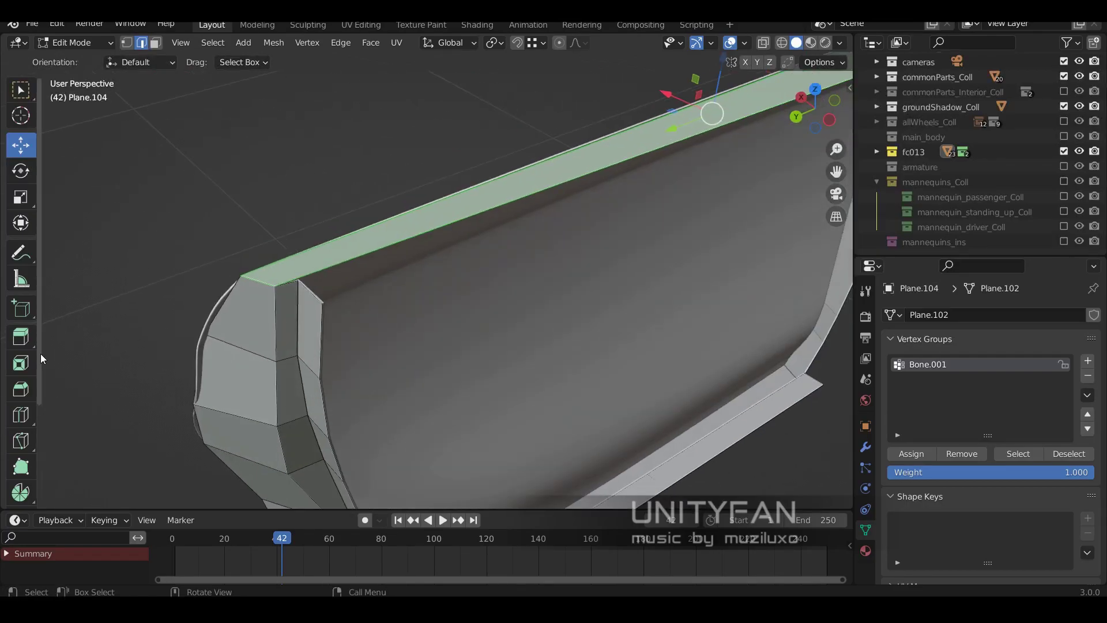
middle_drag(47, 124, 124, 53)
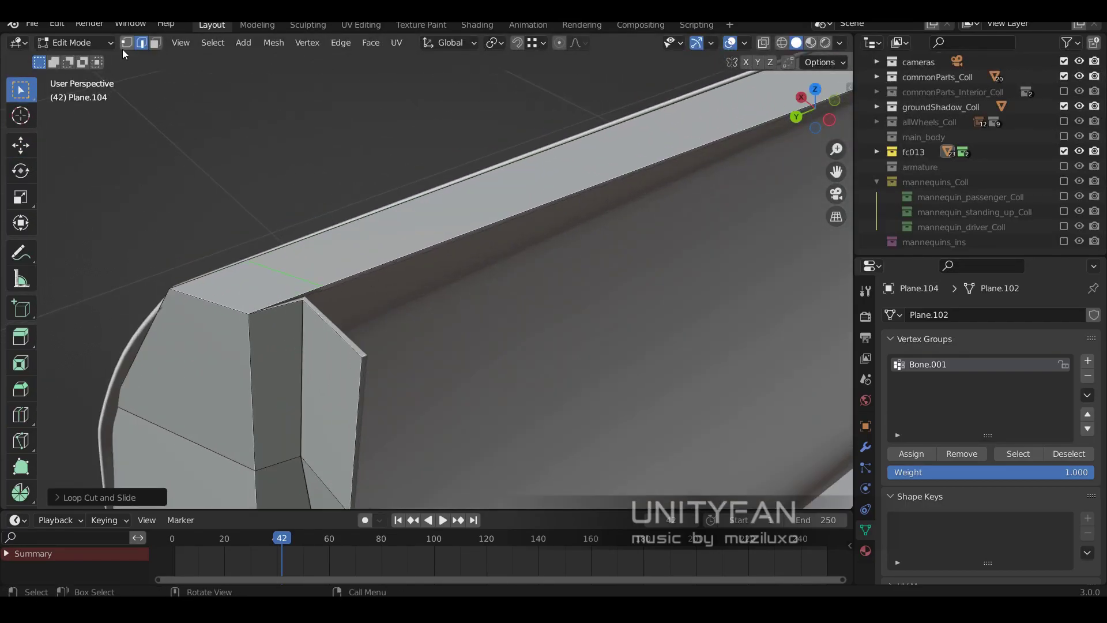
click(299, 381)
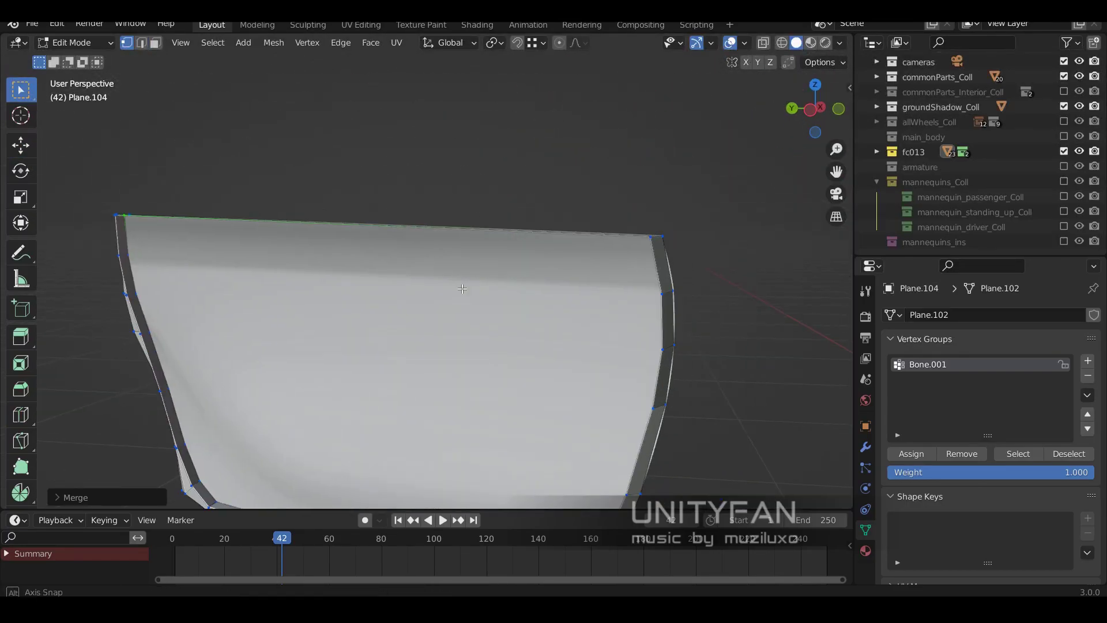
mouse_move(299, 382)
middle_down()
mouse_move(530, 395)
mouse_move(346, 288)
middle_up()
- Nudge a rim edge loop and move the edge path along the right border
click(21, 145)
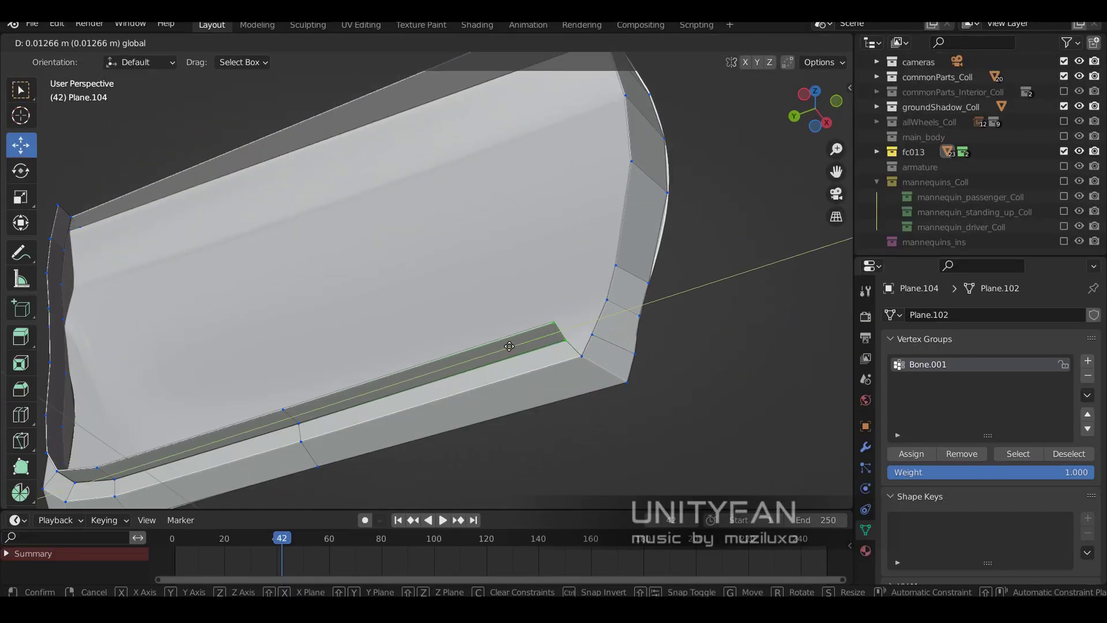
drag(496, 404, 473, 403)
middle_drag(473, 403, 132, 101)
middle_drag(537, 315, 496, 321)
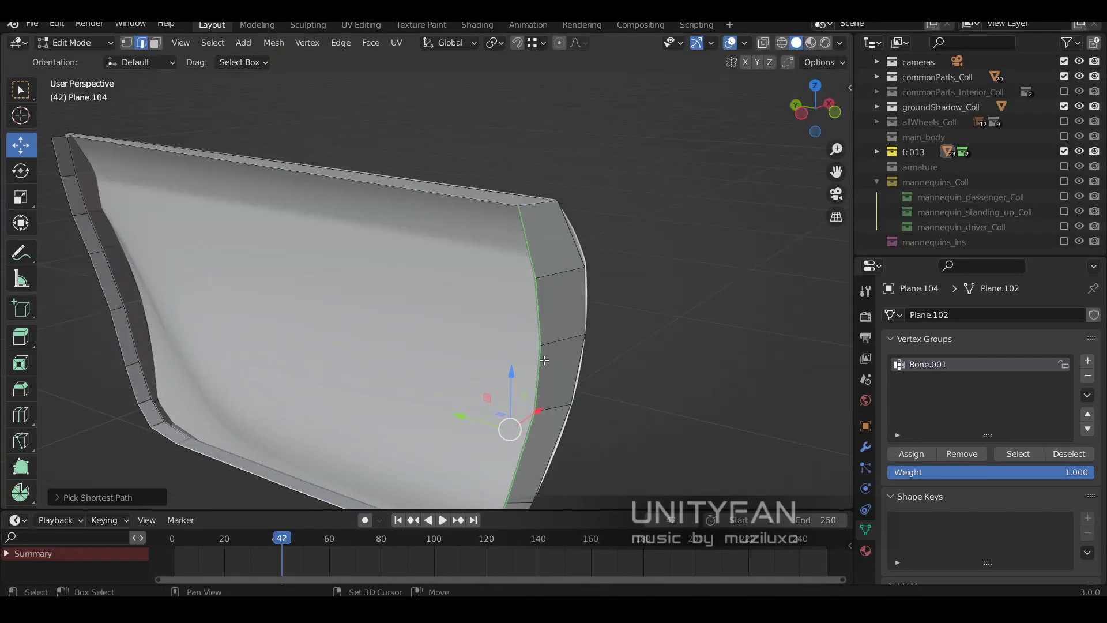
scroll(496, 321, up, 2)
ctrl+click(496, 321)
click(424, 264)
mouse_move(424, 264)
middle_down()
mouse_move(432, 193)
mouse_move(351, 259)
mouse_move(421, 198)
mouse_move(333, 234)
middle_up()
- Merge the selected corner vertices of the inner door panel
mouse_move(384, 369)
middle_down()
mouse_move(444, 358)
mouse_move(449, 448)
middle_up()
click(460, 430)
scroll(415, 341, down, 4)
middle_drag(415, 341, 467, 379)
scroll(467, 379, up, 4)
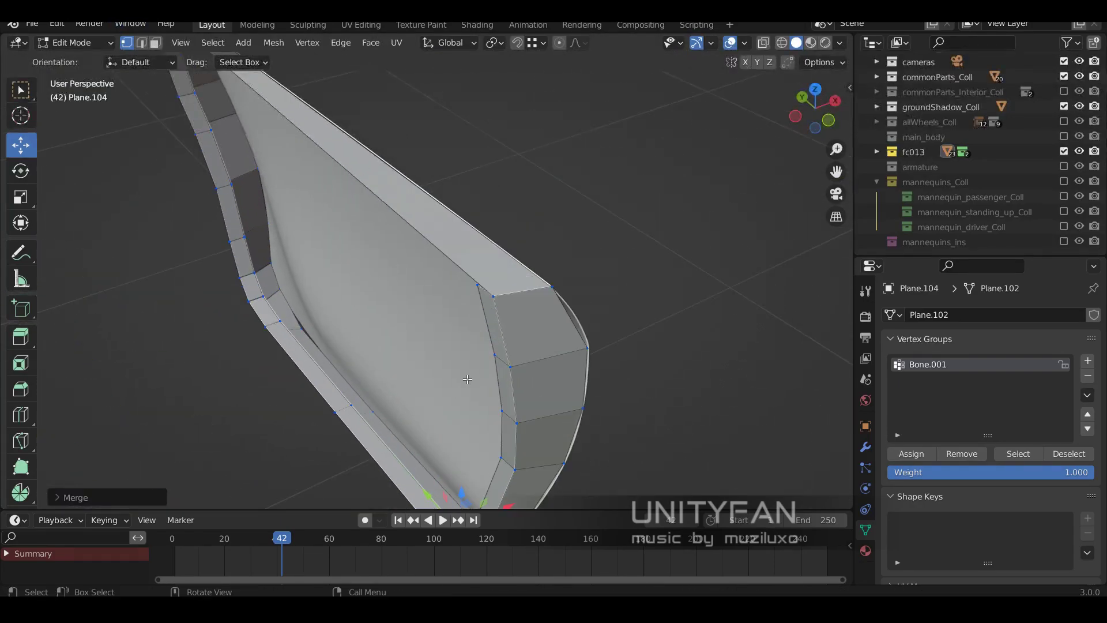
- Reposition a corner vertex of the panel
click(20, 144)
scroll(477, 267, up, 3)
click(529, 296)
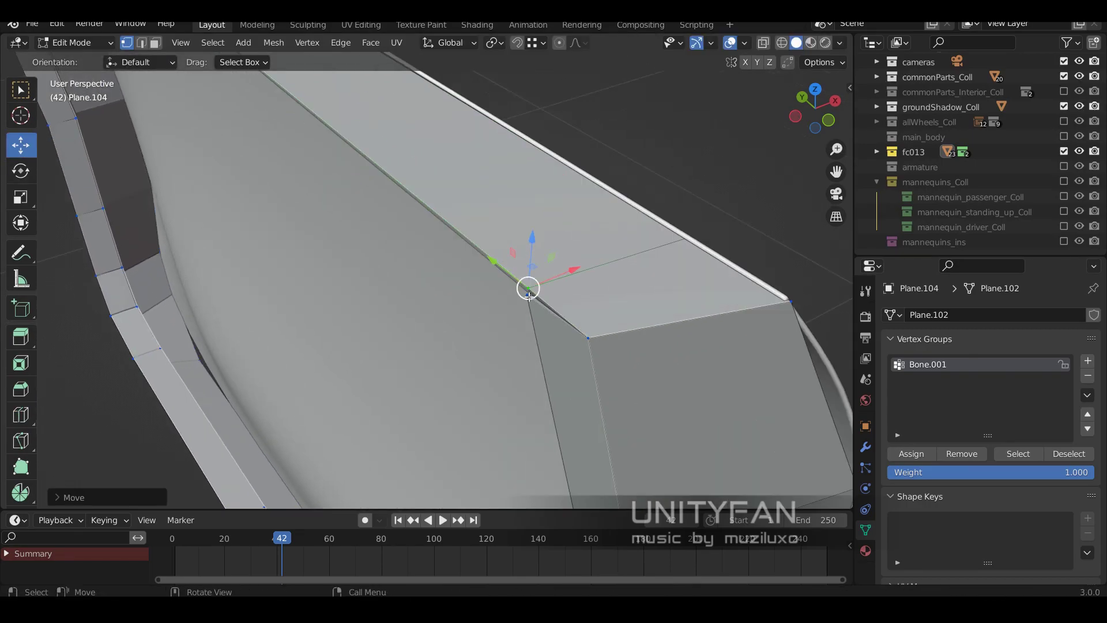
scroll(542, 281, down, 4)
middle_drag(544, 247, 544, 197)
scroll(416, 299, up, 4)
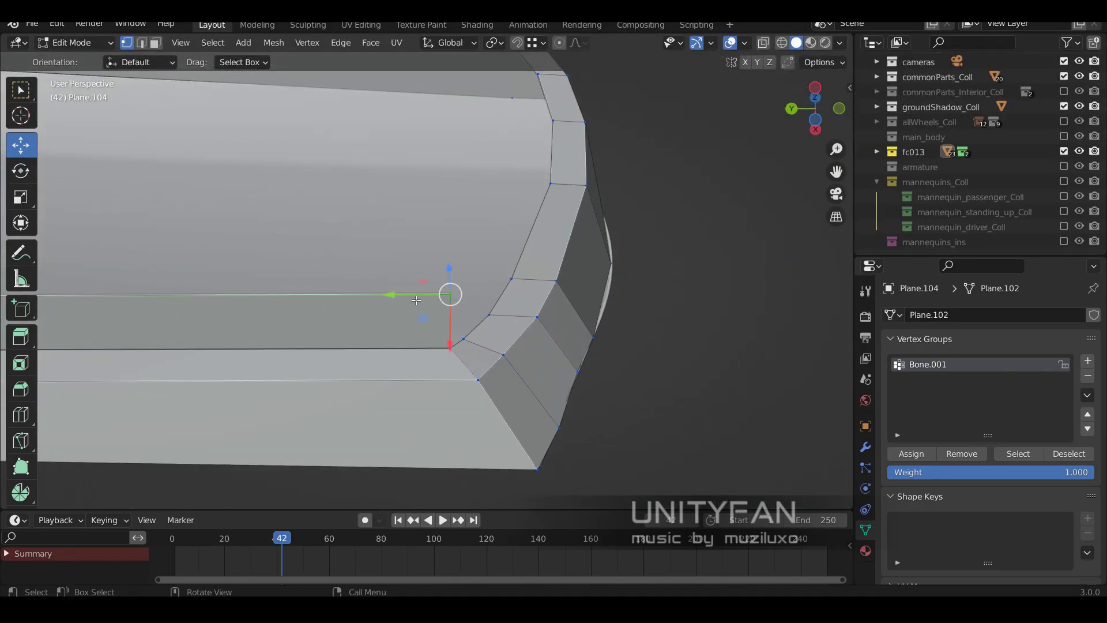
click(403, 297)
scroll(403, 297, down, 3)
- Select the curved inner-rim edge path and check it in top wireframe view
middle_drag(427, 346, 471, 259)
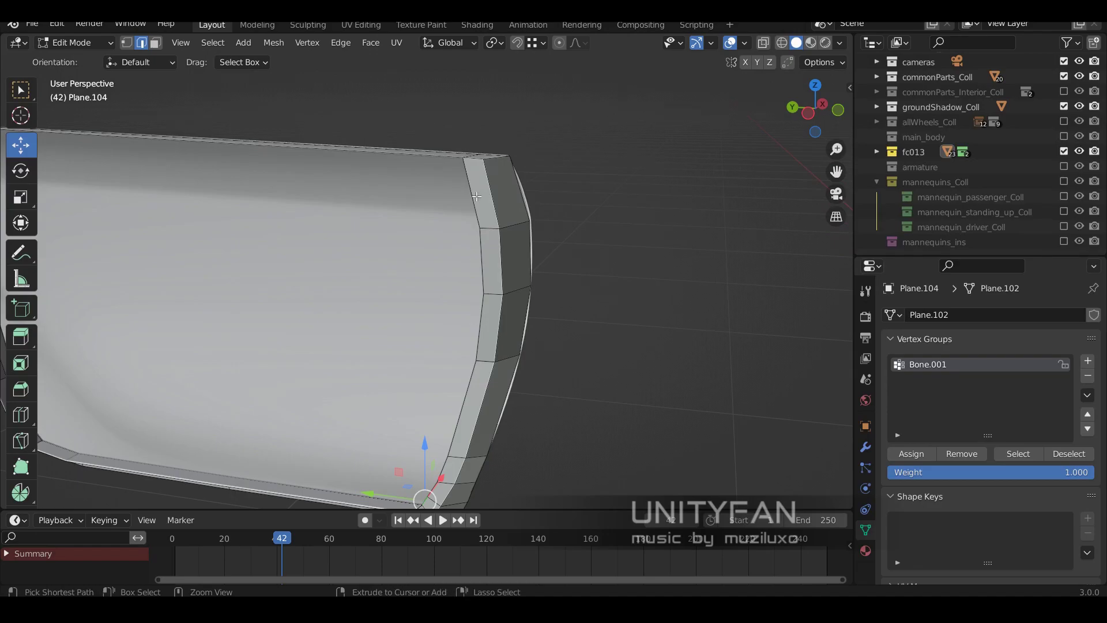
ctrl+click(471, 259)
key(KP_7)
key(shift+z)
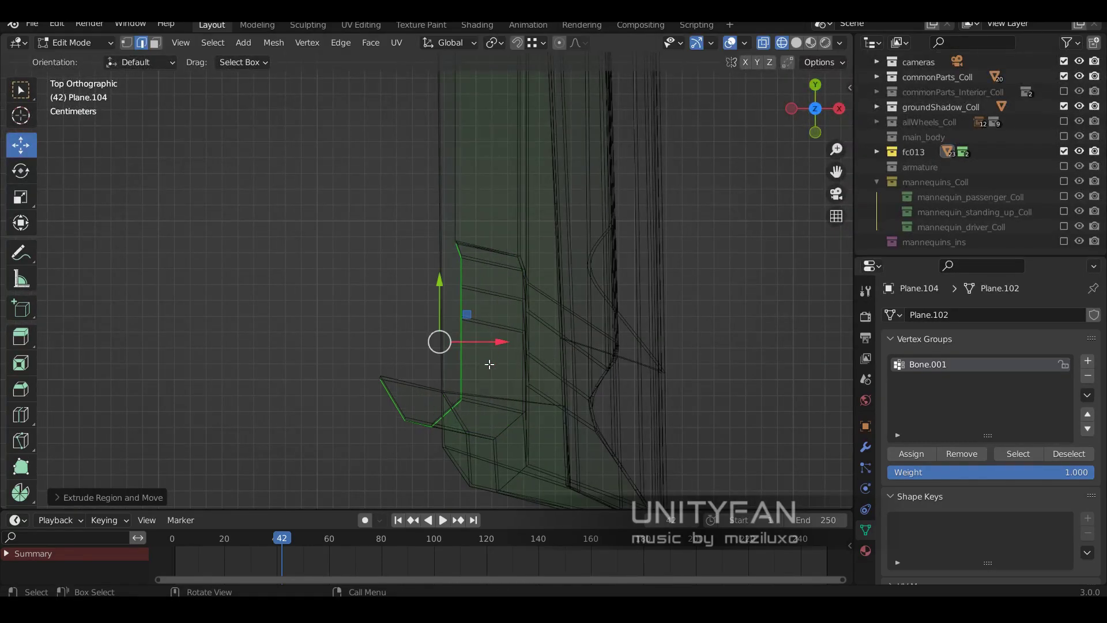
key(shift+z)
middle_drag(489, 364, 502, 271)
scroll(502, 271, up, 4)
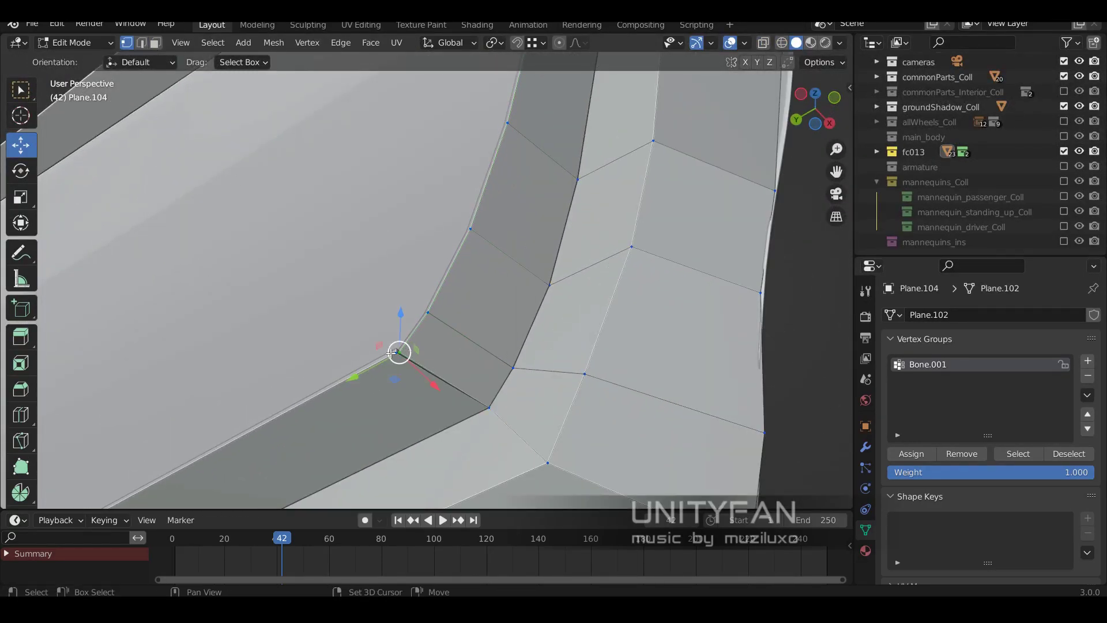
scroll(416, 375, down, 4)
middle_drag(416, 375, 472, 275)
scroll(471, 275, up, 3)
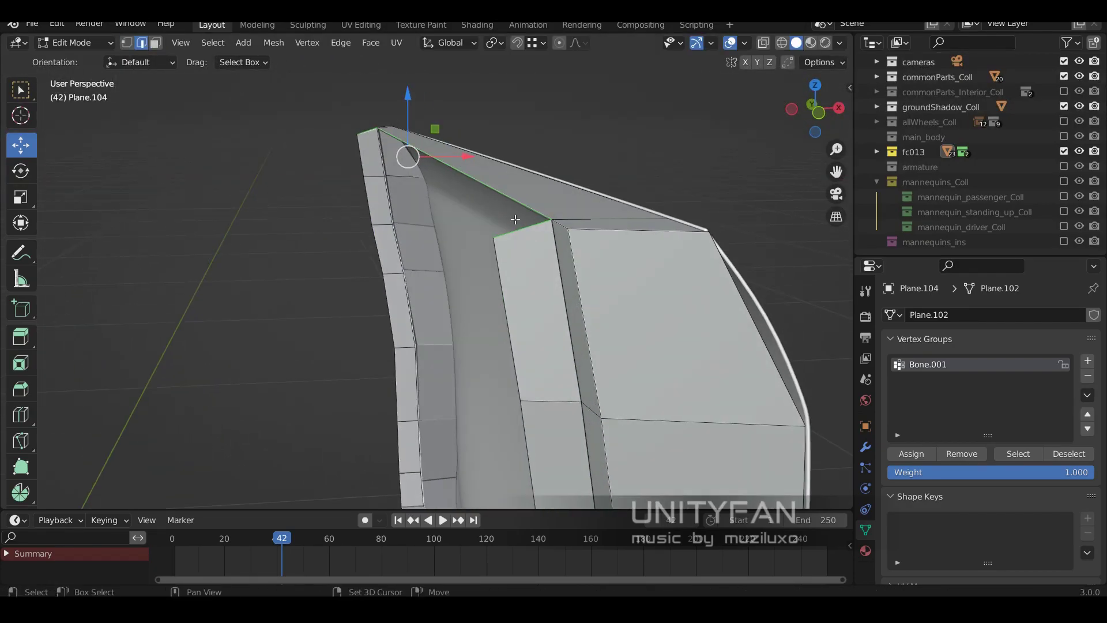
scroll(515, 219, down, 3)
middle_drag(515, 219, 564, 286)
- Frame the panel's vertical edge loop, then return to Object Mode
alt+click(511, 293)
key(KP_Decimal)
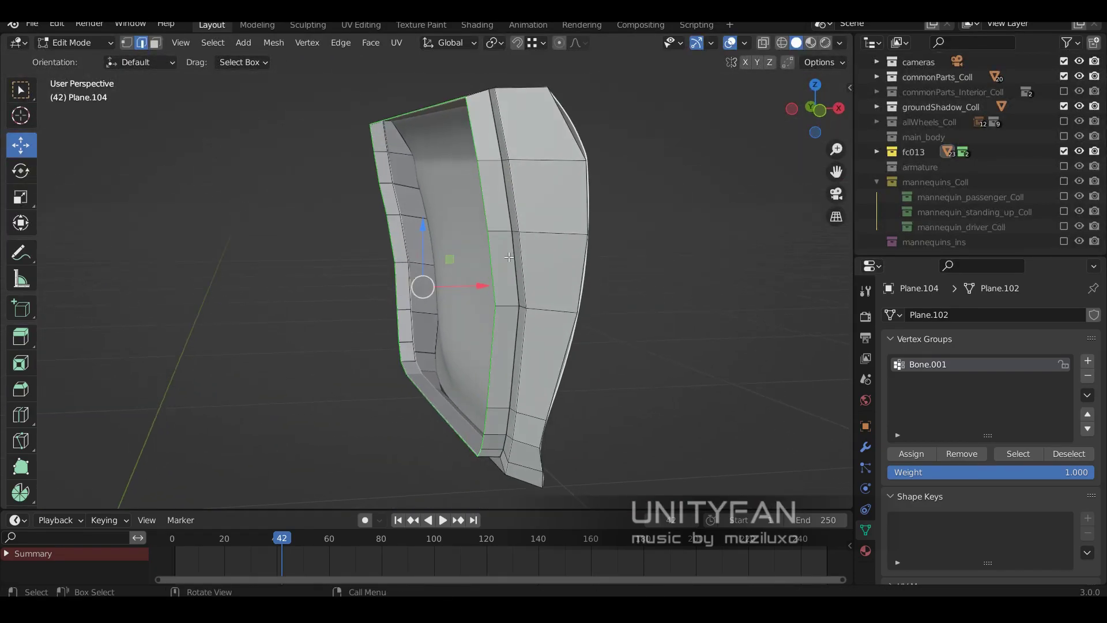
key(1)
mouse_move(611, 324)
middle_down()
mouse_move(378, 324)
mouse_move(482, 363)
mouse_move(288, 347)
mouse_move(268, 320)
middle_up()
middle_drag(413, 367, 559, 379)
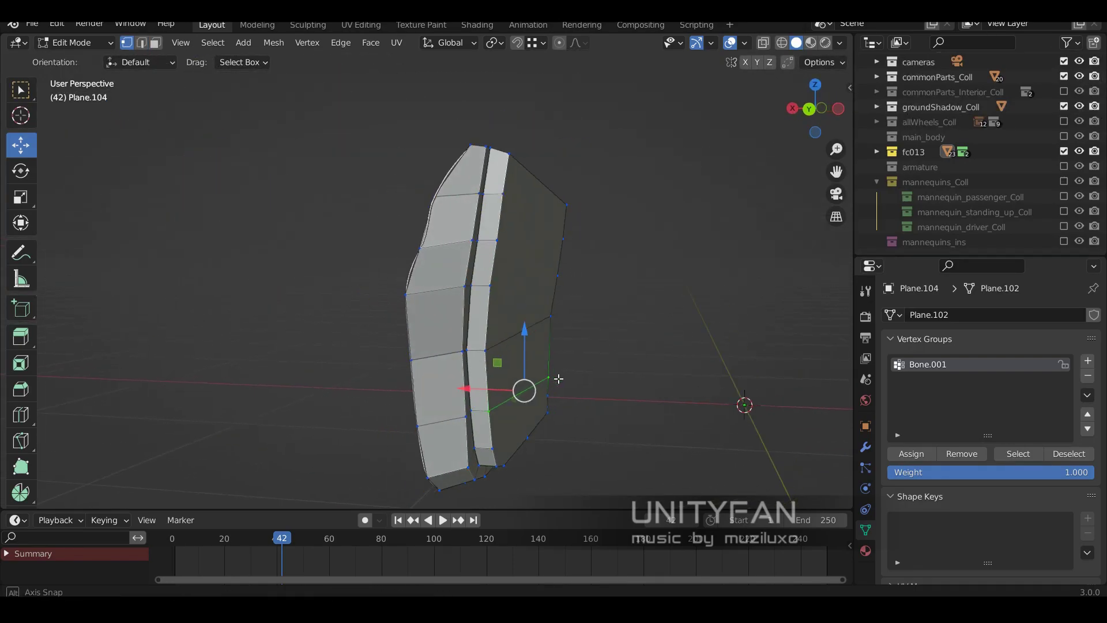
key(Tab)
middle_drag(578, 304, 477, 337)
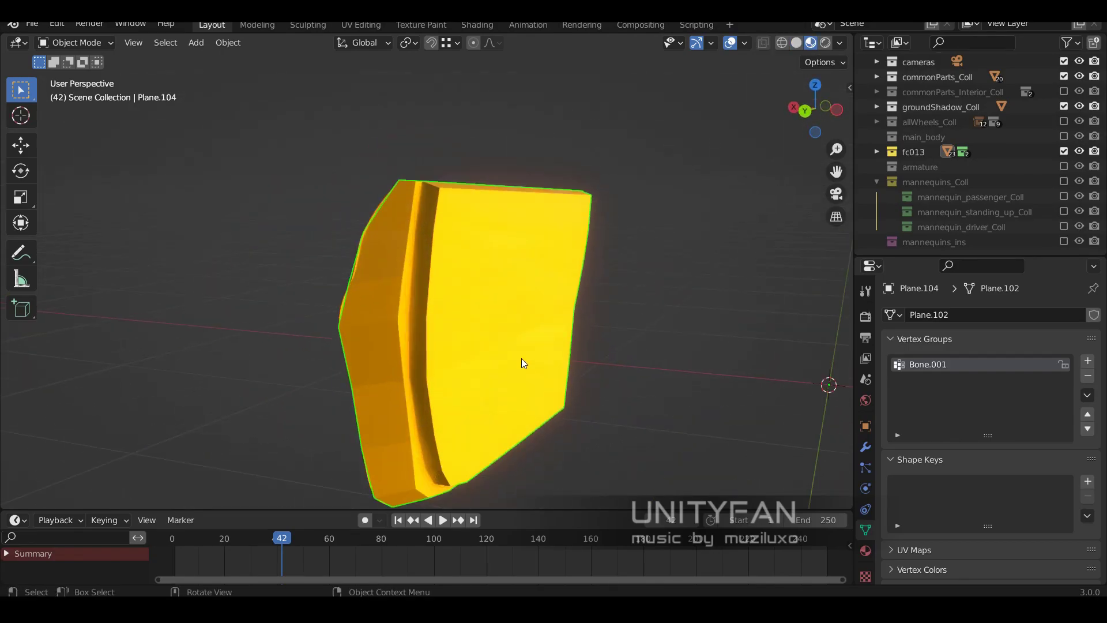
- Leave local view, select the door body and play the door-opening animation
key(Tab)
middle_drag(654, 396, 525, 385)
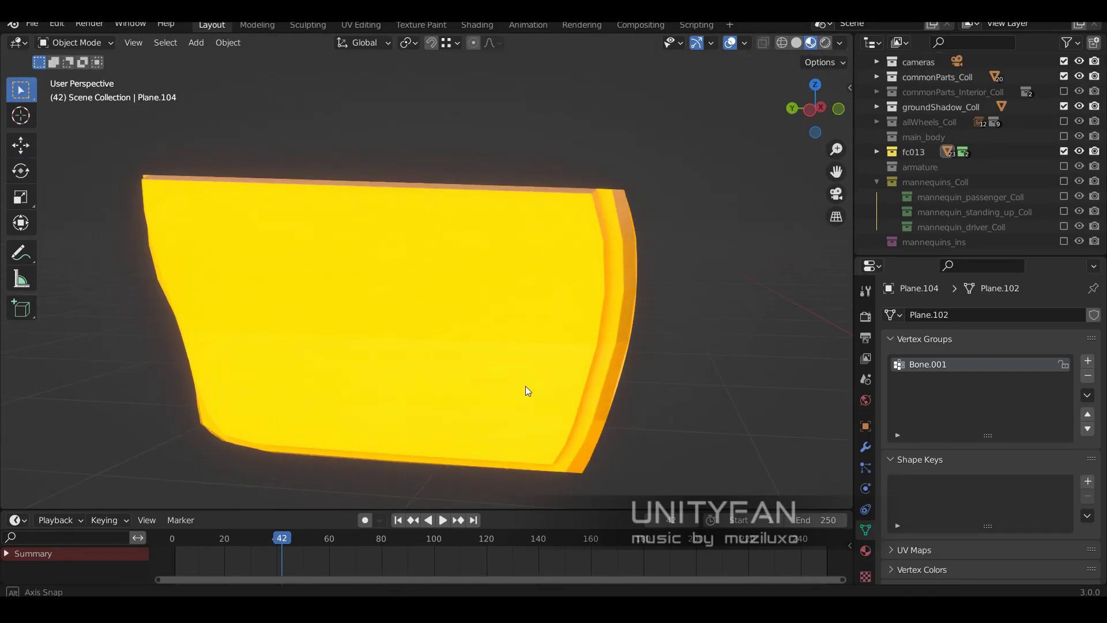
key(KP_Divide)
click(458, 282)
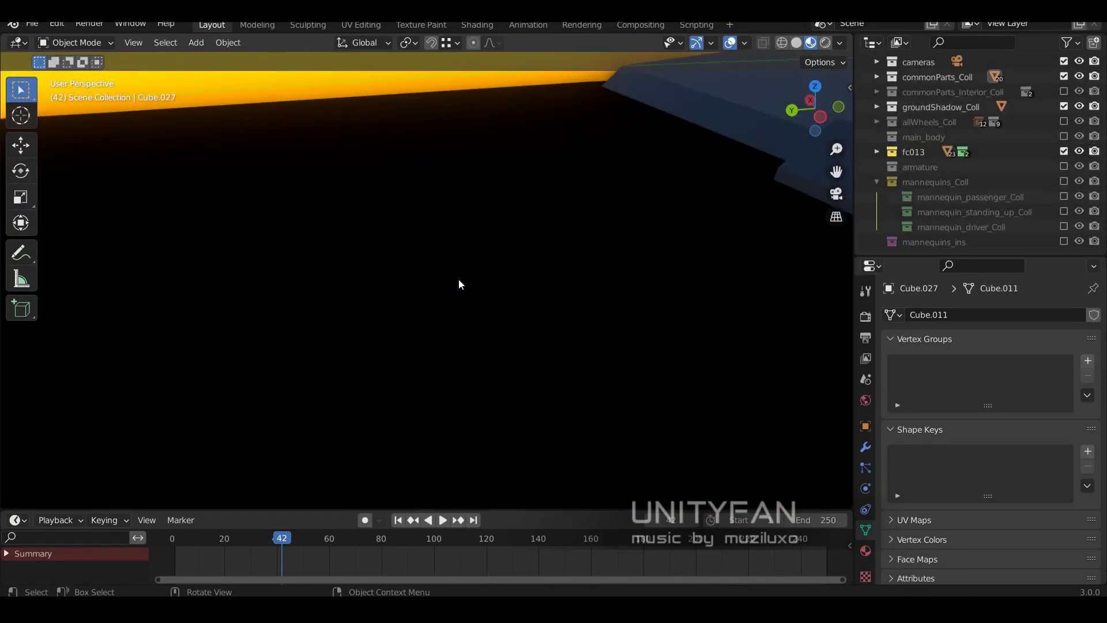
middle_drag(458, 282, 521, 320)
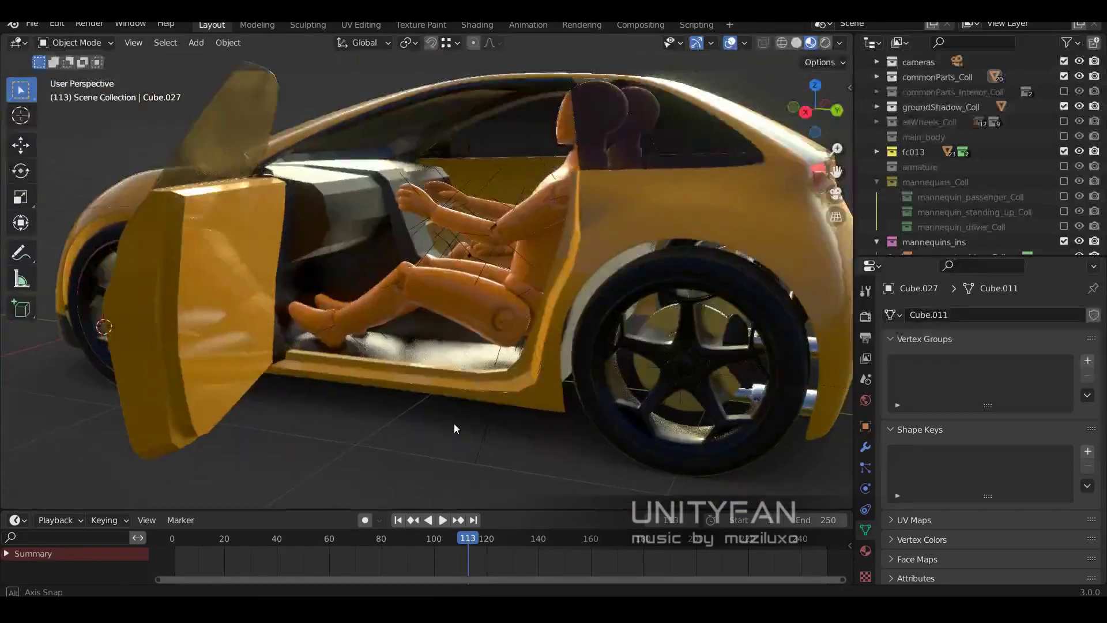
mouse_move(455, 424)
middle_down()
mouse_move(450, 433)
mouse_move(454, 372)
mouse_move(459, 541)
middle_up()
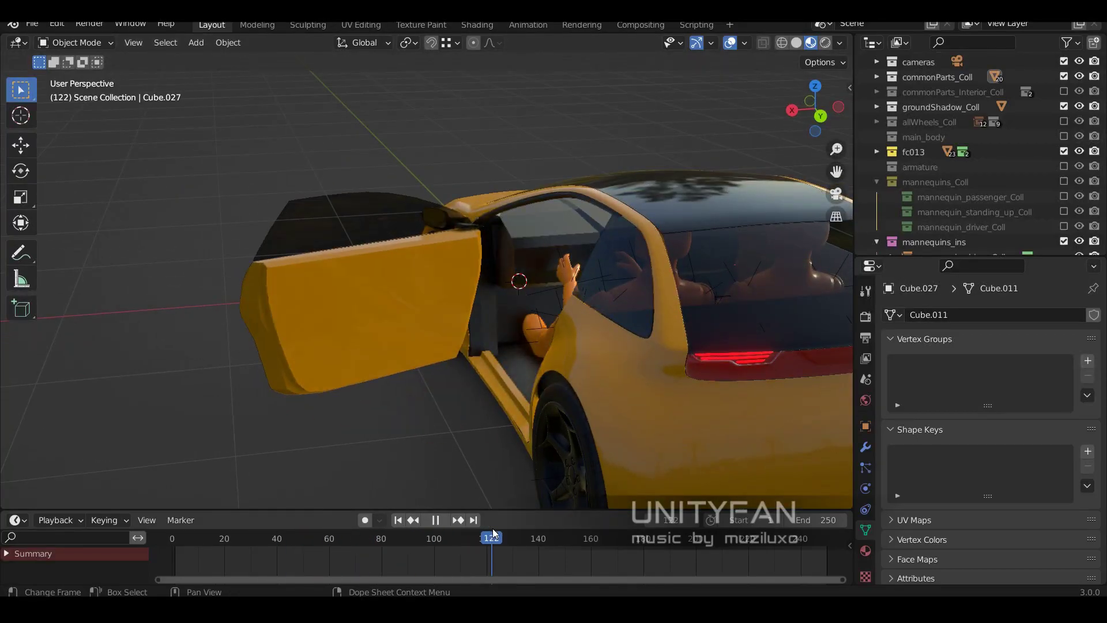
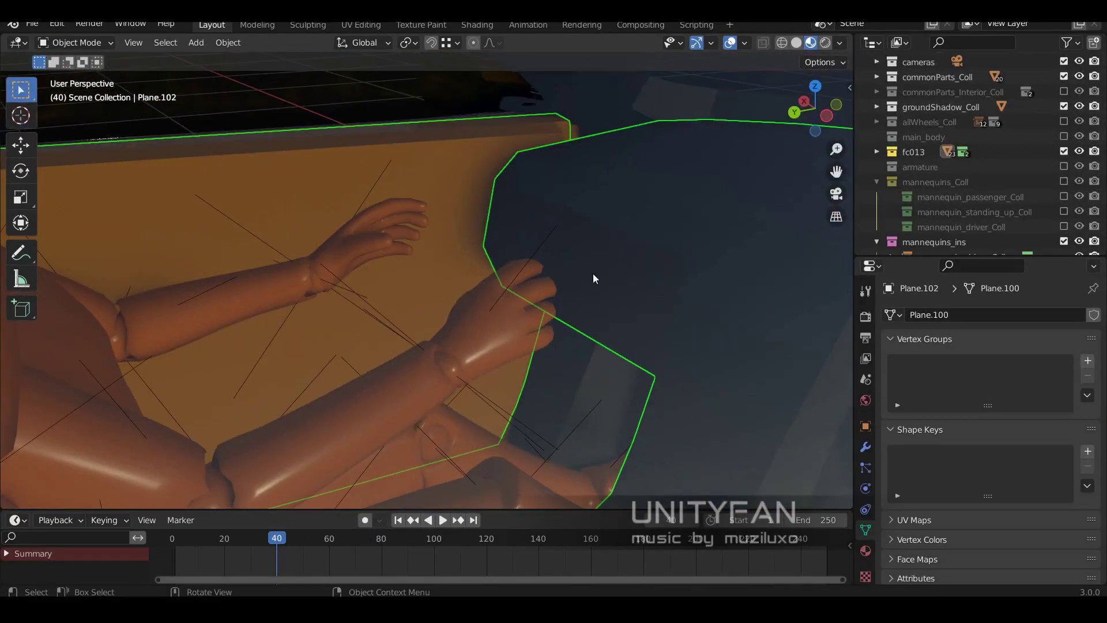
- Grow the face selection on the trim panel and move the selected face into place
key(Tab)
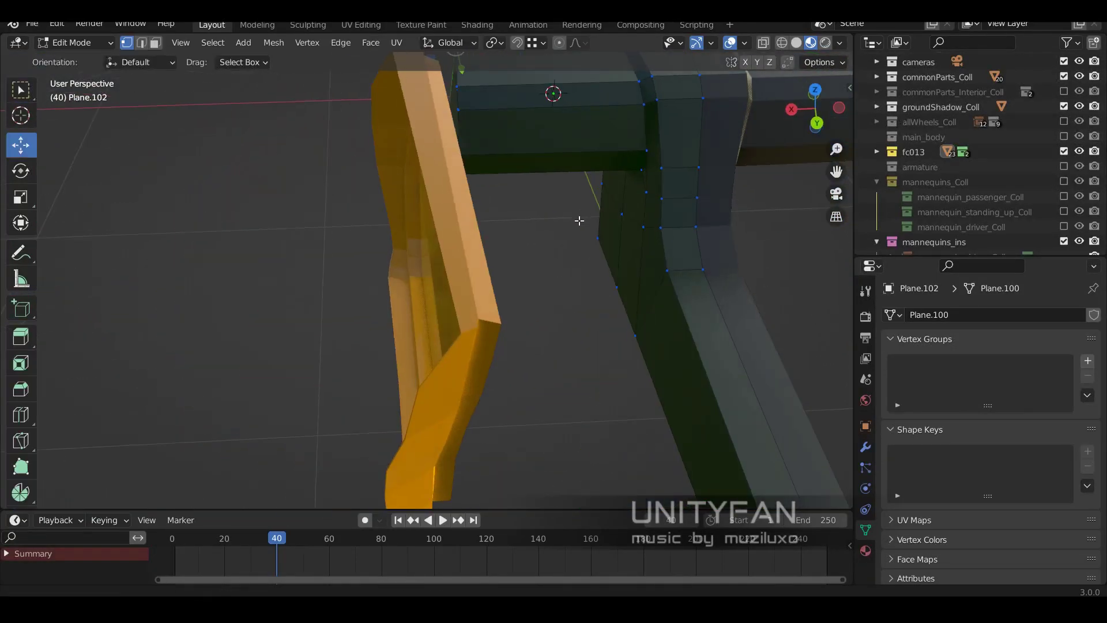
key(3)
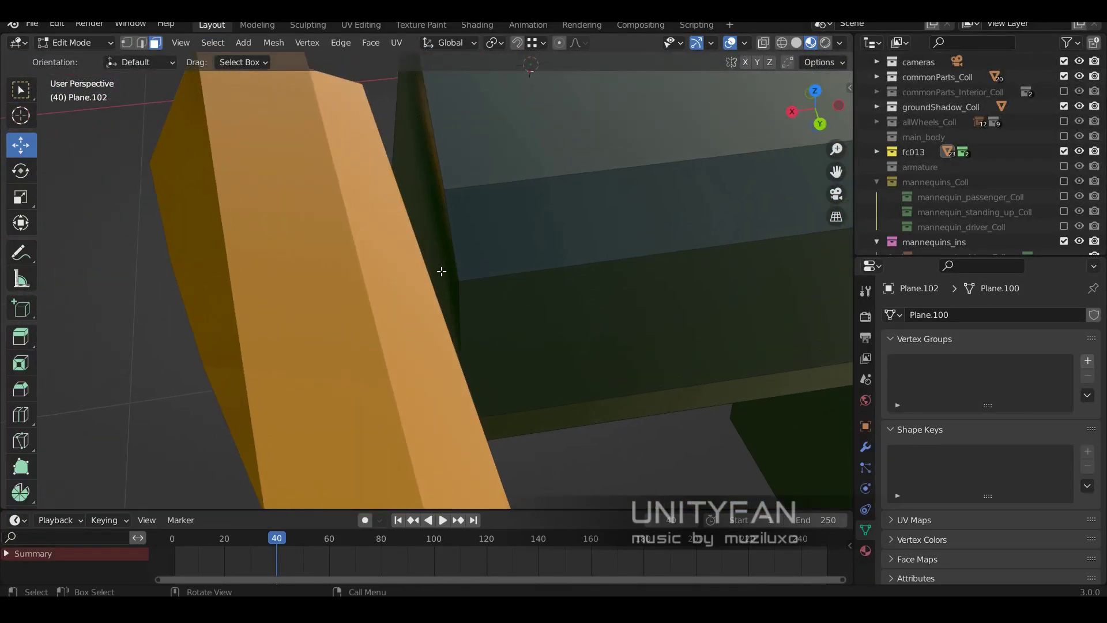
key(ctrl+KP_Add)
middle_drag(410, 204, 540, 271)
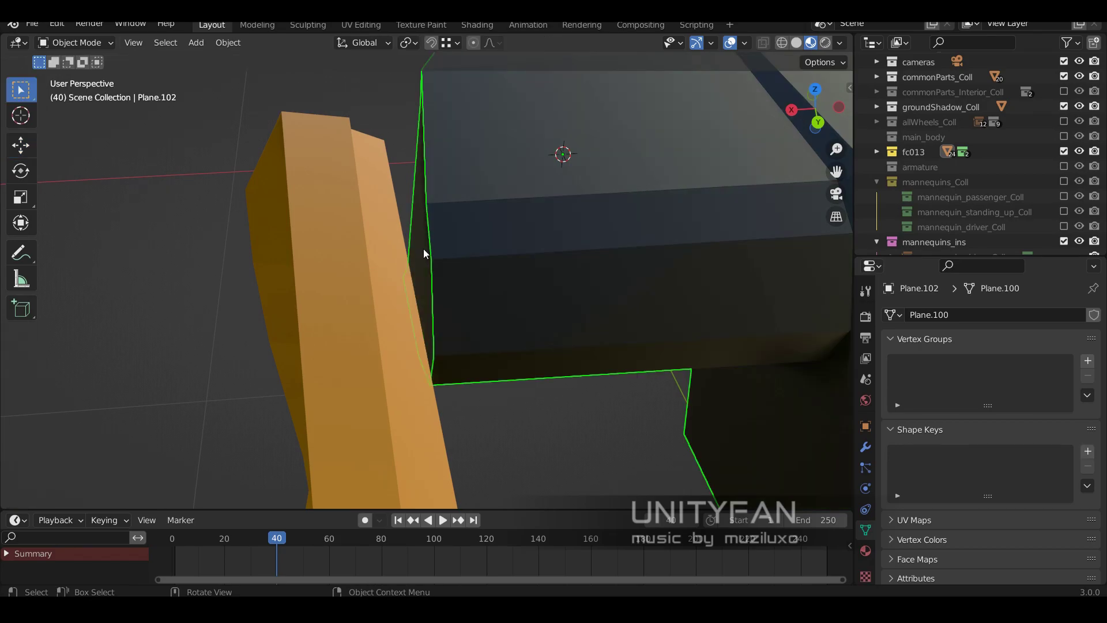
mouse_move(426, 249)
middle_down()
mouse_move(416, 255)
mouse_move(507, 252)
middle_up()
key(g)
click(408, 260)
- Select the seam edge and merge the overlapping vertices, then view the mesh see-through
key(2)
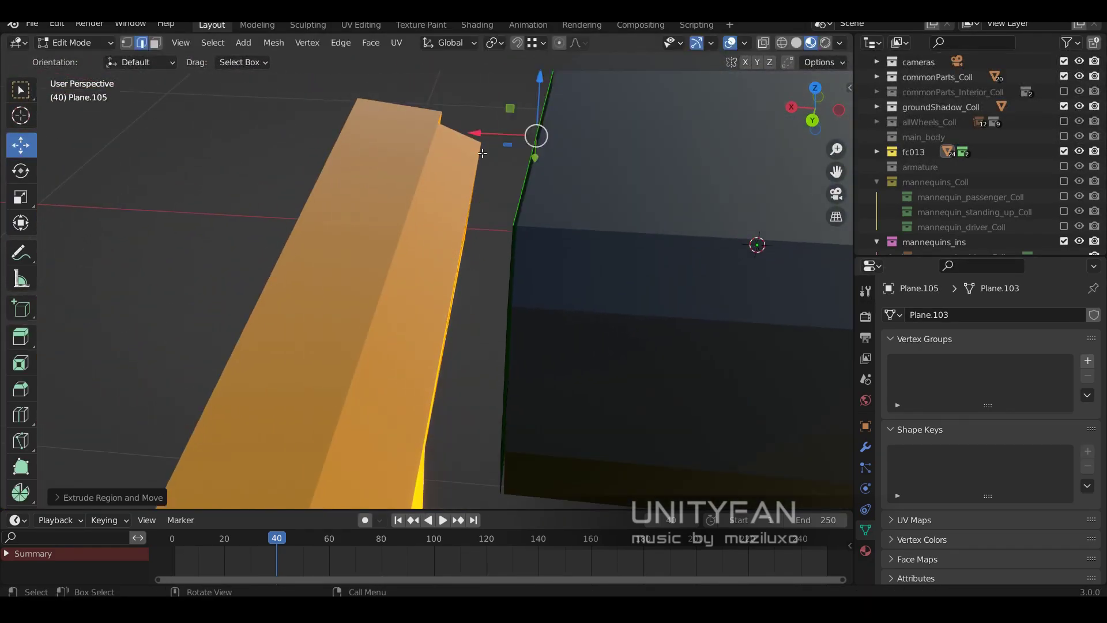
middle_drag(483, 153, 463, 388)
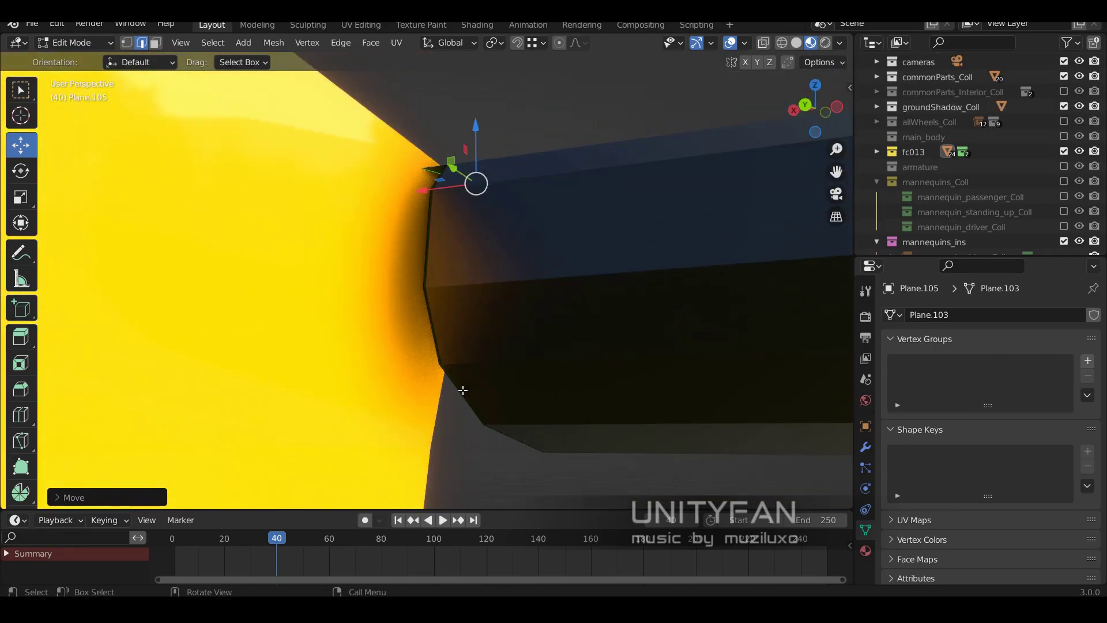
ctrl+click(440, 393)
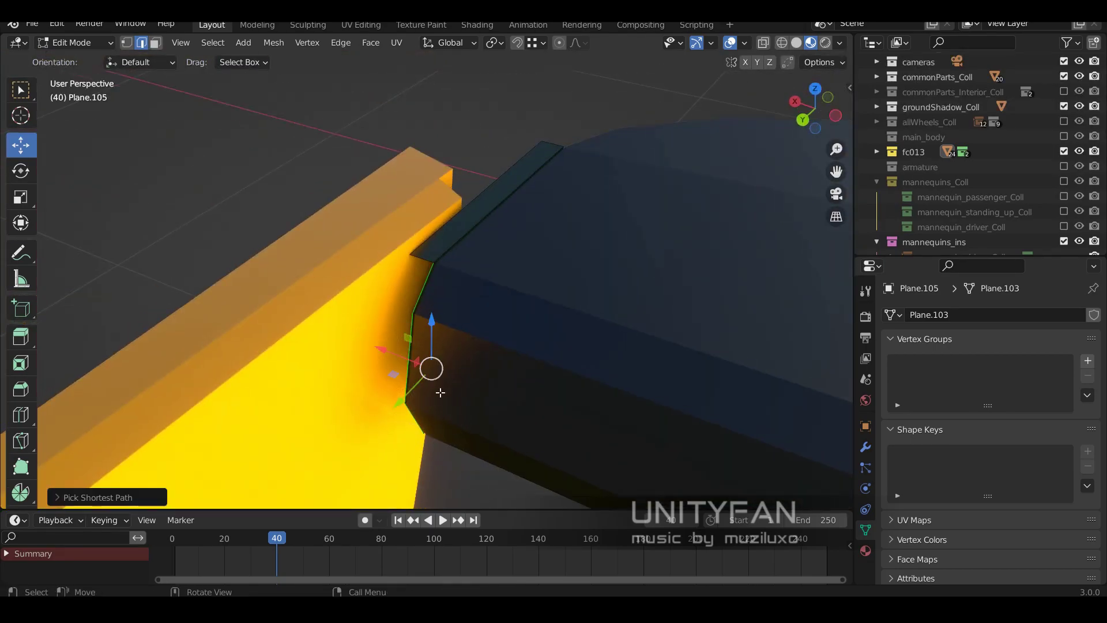
middle_drag(415, 416, 368, 162)
key(1)
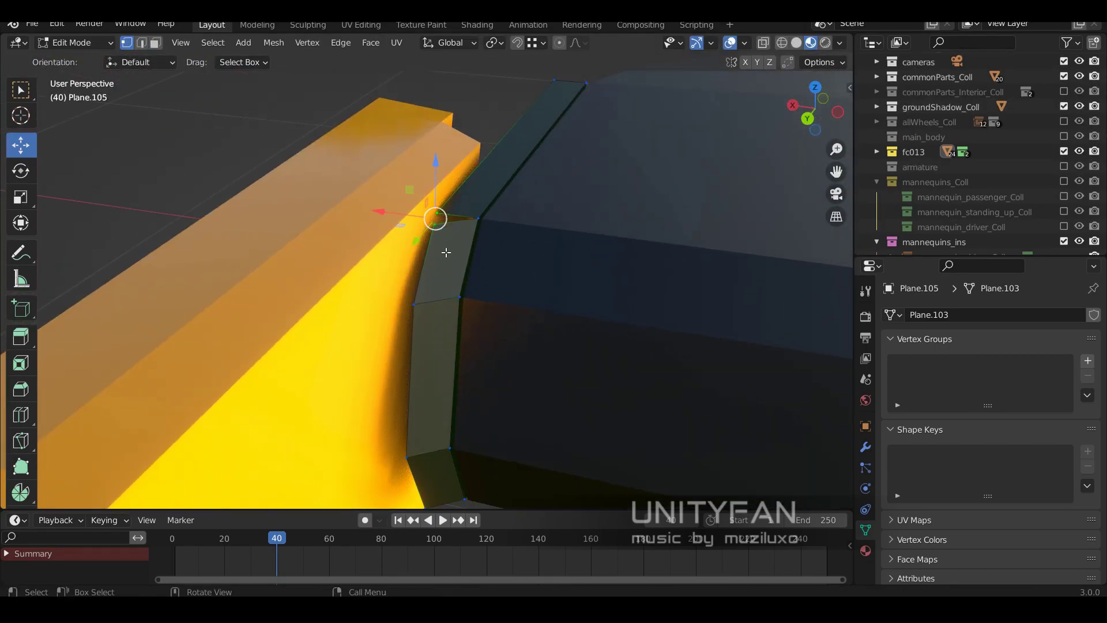
key(m)
click(446, 252)
mouse_move(446, 253)
middle_down()
mouse_move(201, 226)
mouse_move(413, 396)
mouse_move(384, 288)
middle_up()
key(shift+z)
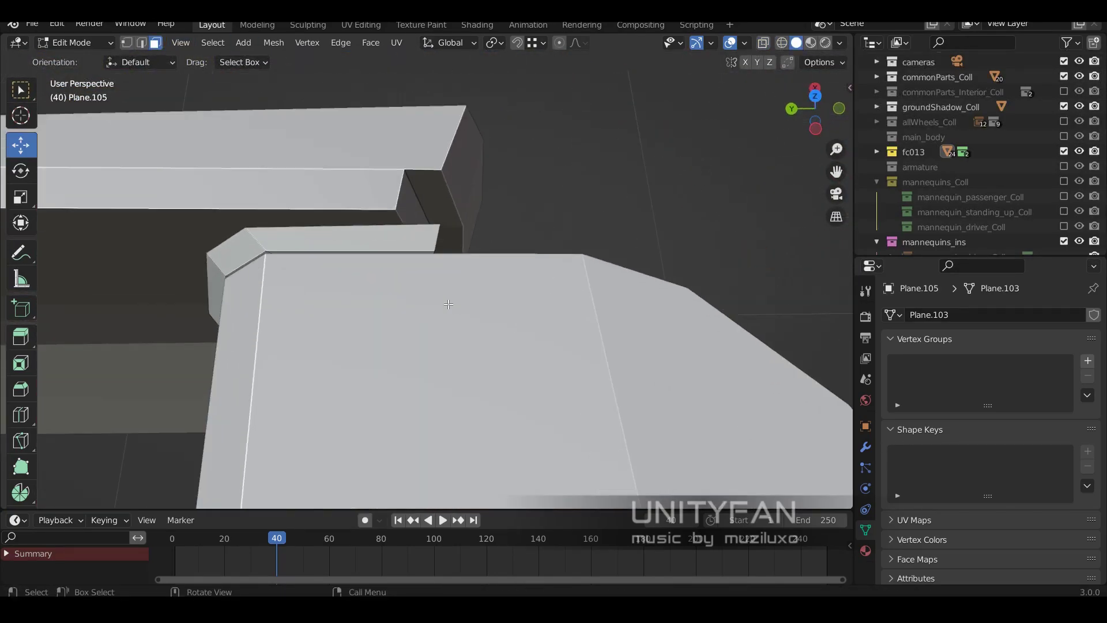
- Raise the selected panel vertex along the Z axis and return to Object Mode
key(1)
mouse_move(500, 307)
middle_down()
mouse_move(438, 243)
mouse_move(502, 197)
mouse_move(517, 231)
mouse_move(717, 403)
mouse_move(310, 166)
mouse_move(432, 199)
middle_up()
key(g)
key(z)
key(Tab)
key(Tab)
key(Tab)
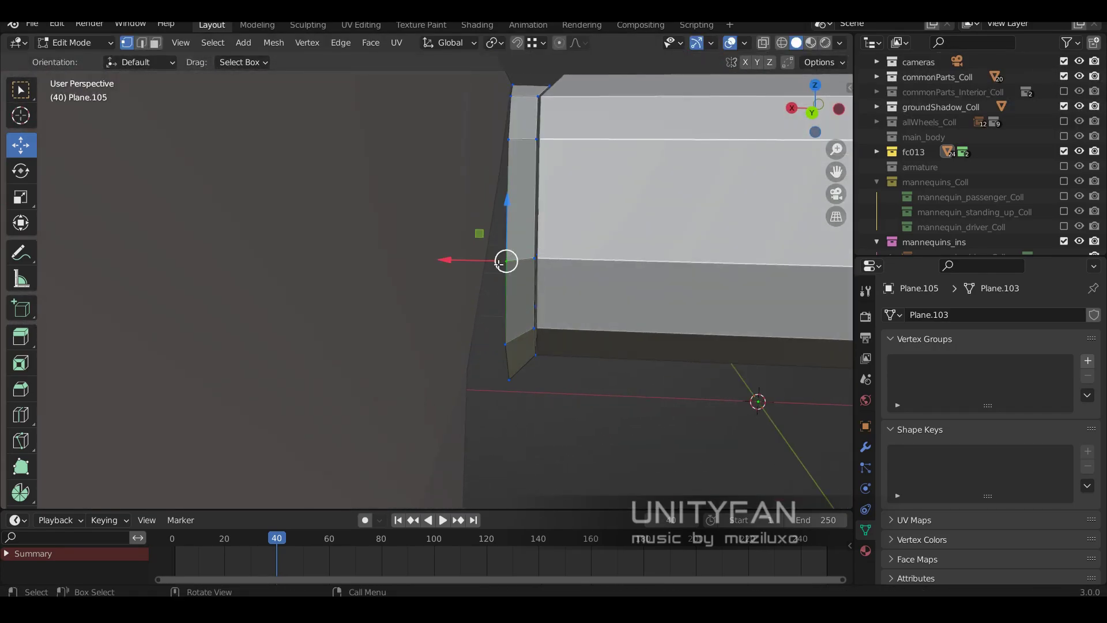
- Extrude the panel's outer edge to start a lower strip
mouse_move(499, 263)
middle_down()
mouse_move(488, 324)
mouse_move(586, 334)
middle_up()
key(2)
key(e)
click(577, 328)
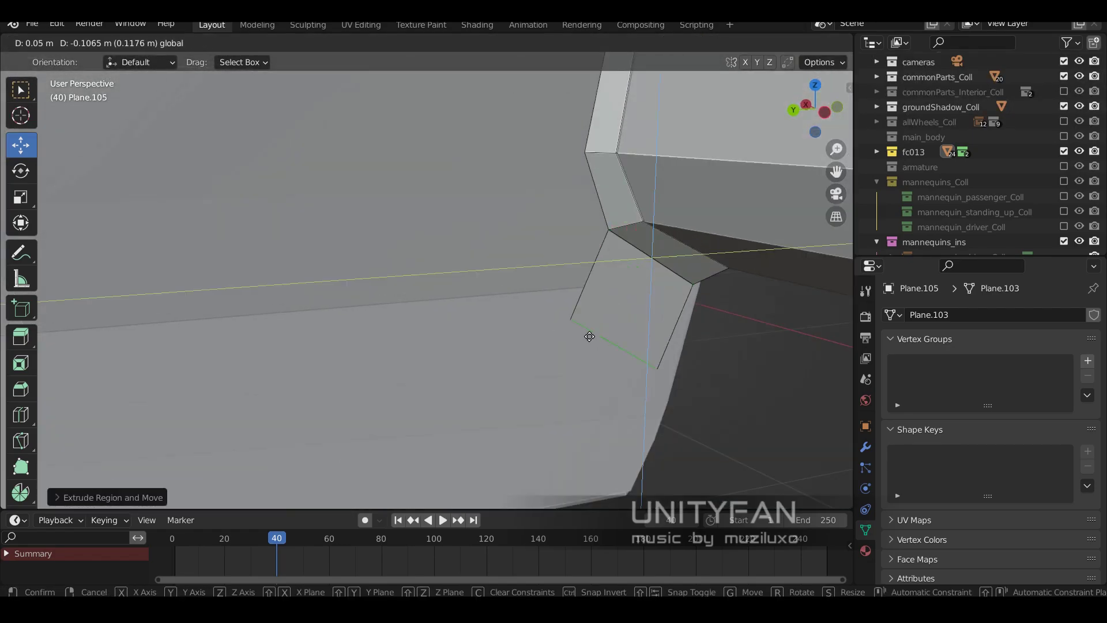
key(g)
click(654, 341)
mouse_move(655, 341)
middle_down()
mouse_move(465, 294)
mouse_move(620, 326)
middle_up()
- Stretch the extruded edge into a long strip along the door bottom
key(g)
click(465, 294)
click(524, 315)
mouse_move(524, 315)
middle_down()
mouse_move(594, 313)
mouse_move(562, 351)
middle_up()
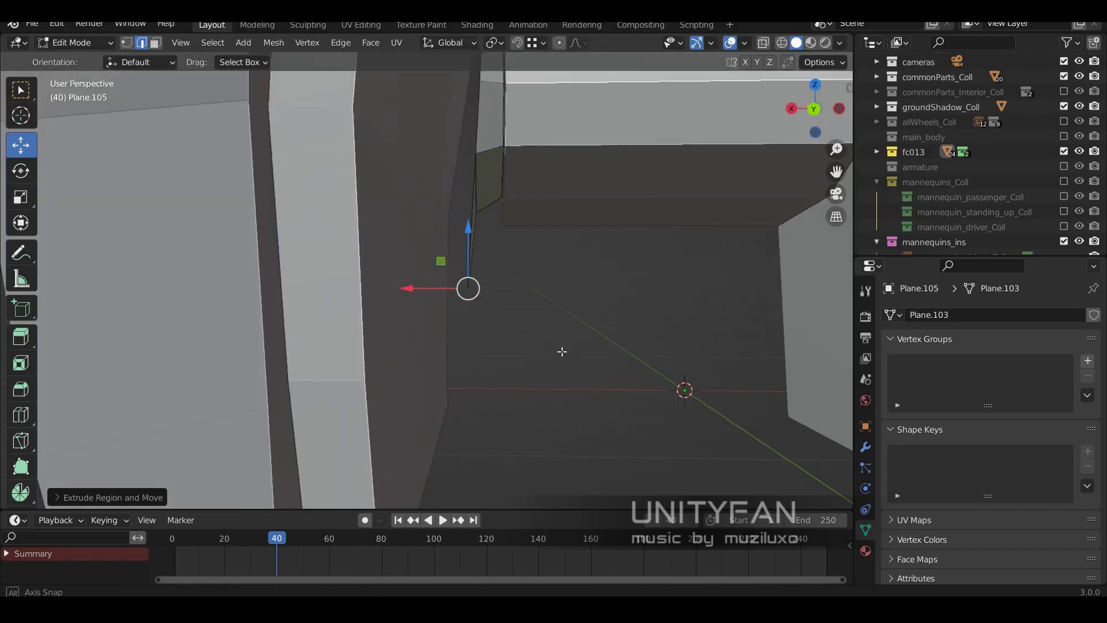
click(434, 359)
mouse_move(434, 359)
middle_down()
mouse_move(520, 342)
mouse_move(551, 351)
middle_up()
drag(551, 351, 439, 360)
middle_drag(438, 361, 492, 371)
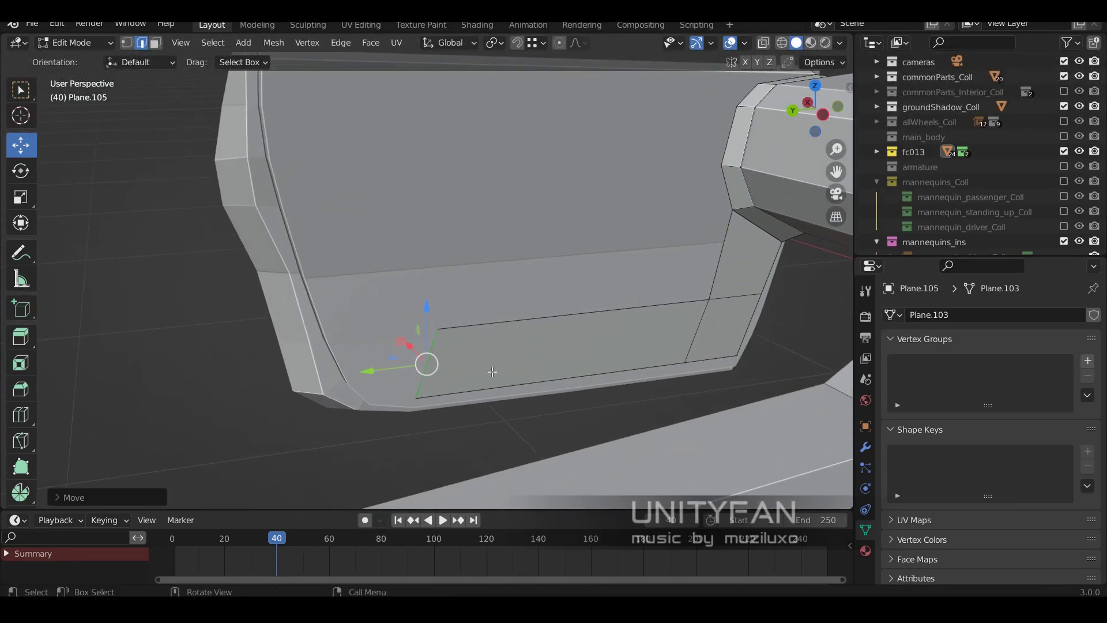
- Reposition the strip's edges to fit along the door's lower and rear edges
mouse_move(295, 342)
middle_down()
mouse_move(482, 294)
mouse_move(432, 353)
mouse_move(329, 354)
middle_up()
key(2)
click(476, 343)
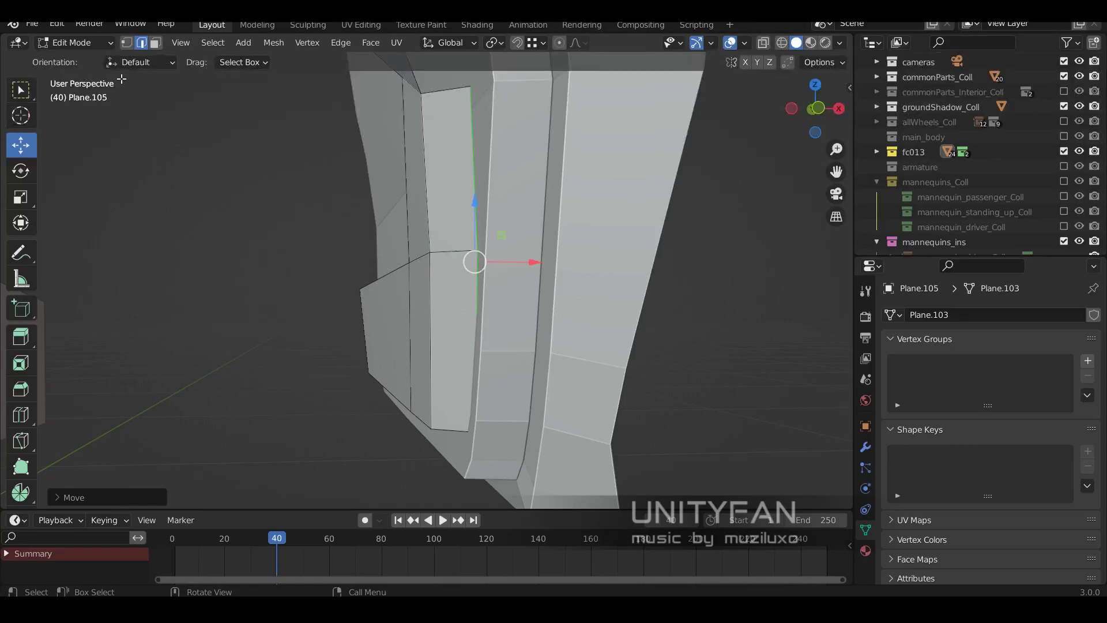
click(499, 410)
middle_drag(499, 410, 459, 210)
middle_drag(494, 348, 171, 98)
click(475, 372)
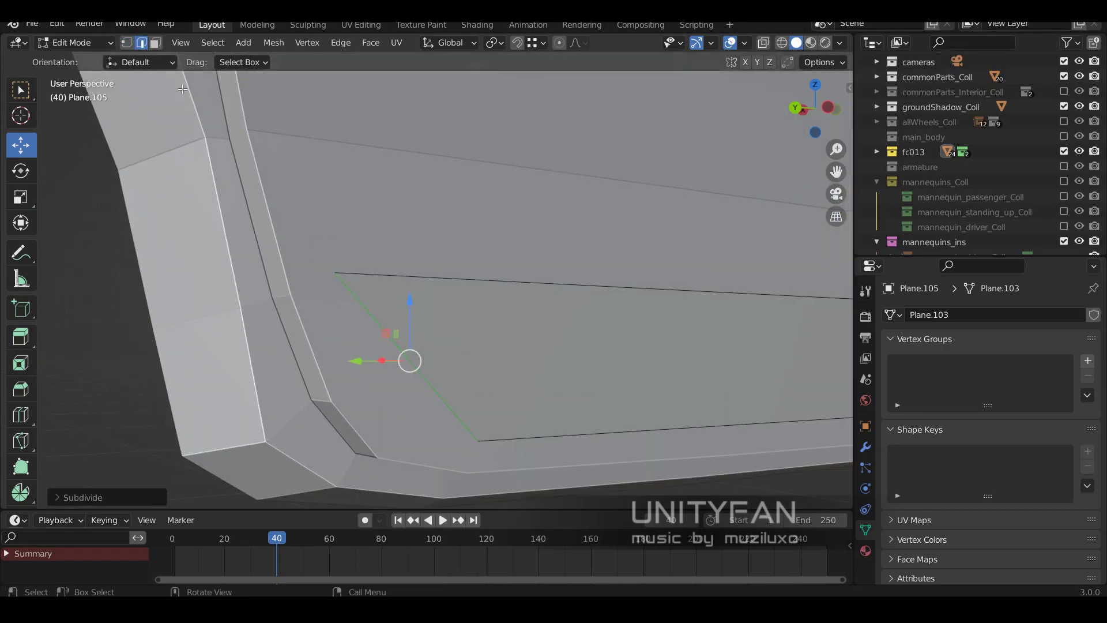
middle_drag(402, 234, 304, 289)
key(1)
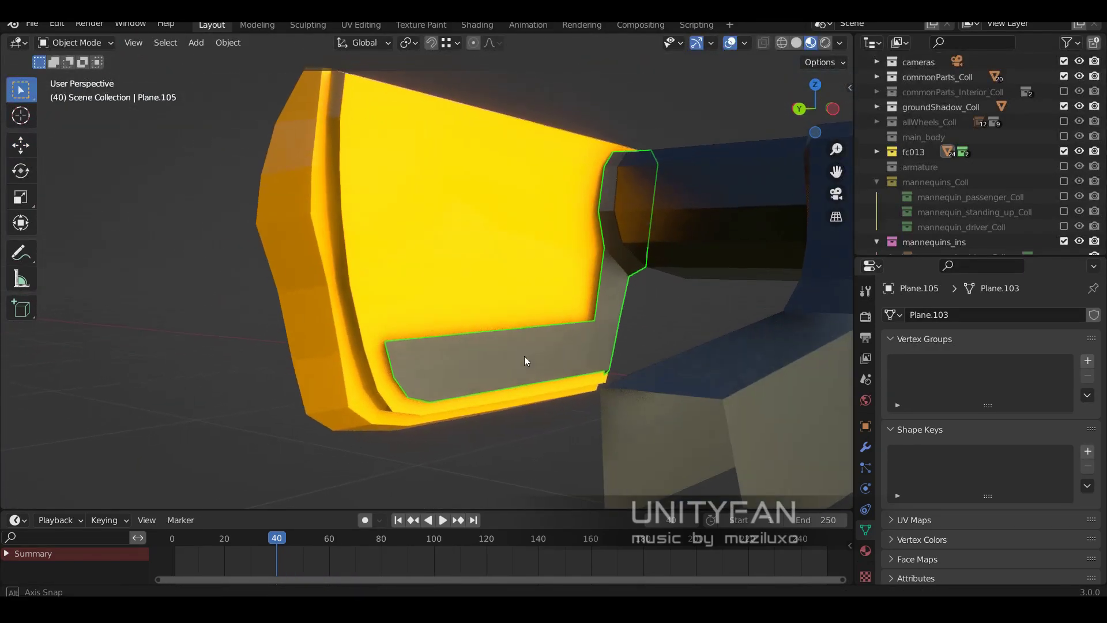
- Move the panel's lower pocket edge inward toward the door frame
key(2)
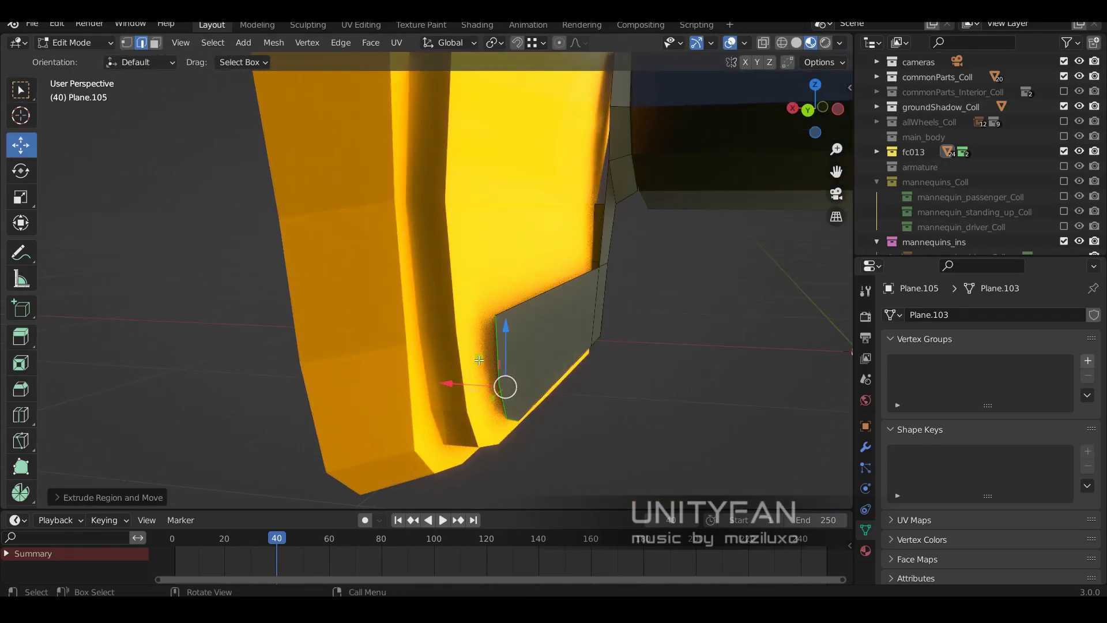
mouse_move(481, 376)
middle_down()
mouse_move(494, 306)
mouse_move(478, 342)
middle_up()
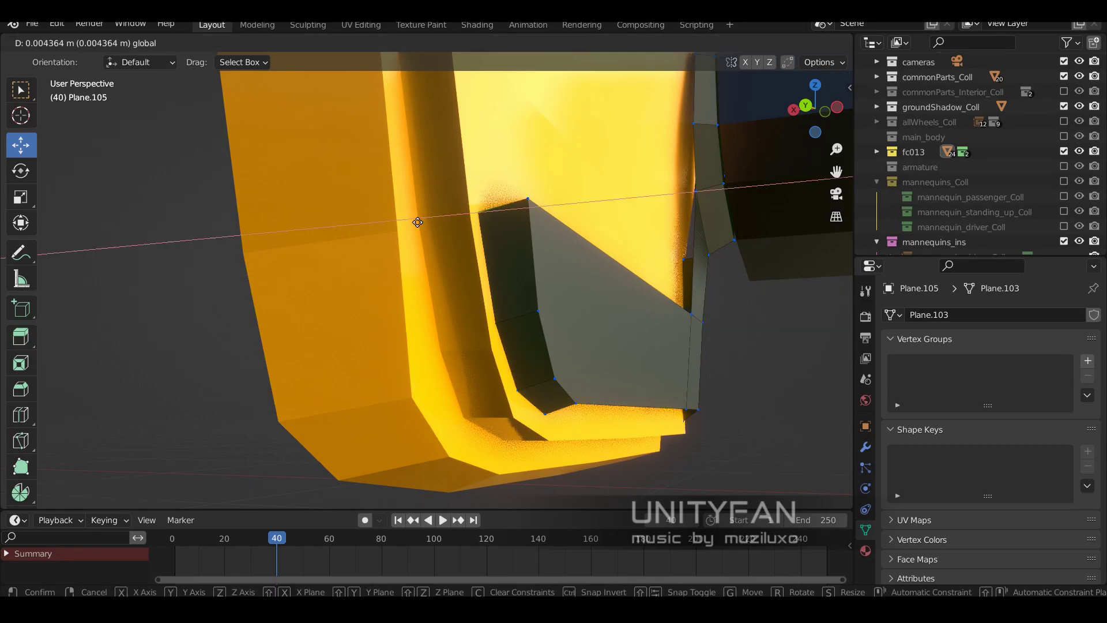
click(418, 222)
middle_drag(417, 222, 298, 313)
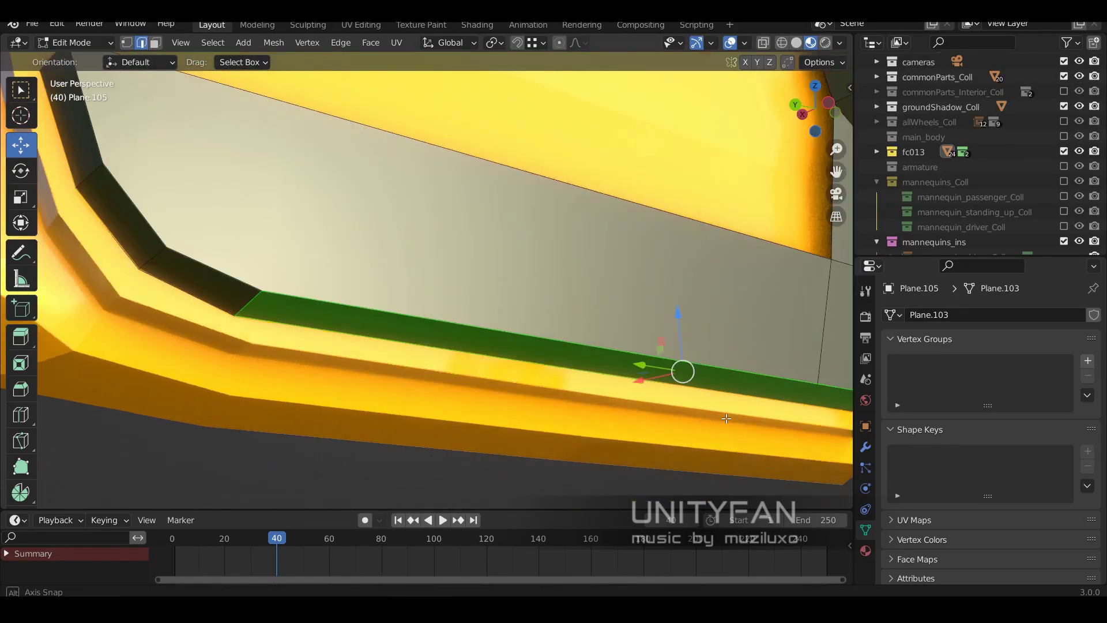
mouse_move(760, 396)
middle_down()
mouse_move(527, 398)
mouse_move(643, 440)
middle_up()
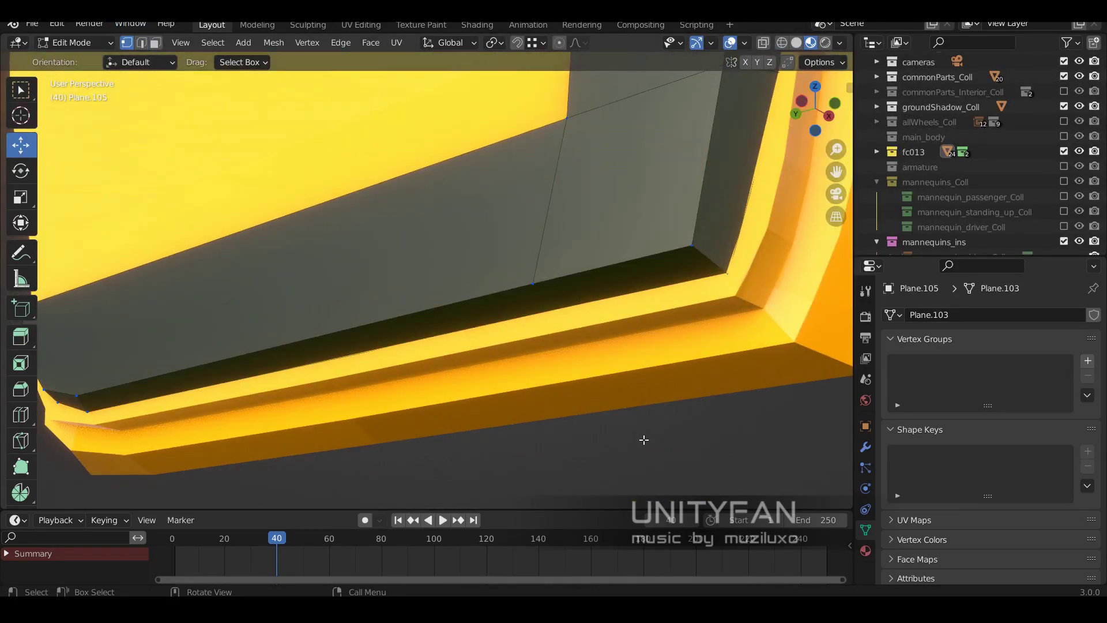
scroll(576, 276, up, 3)
- Tuck the pocket's corner inward so it sits inside the yellow frame
key(1)
key(k)
mouse_move(583, 321)
middle_down()
mouse_move(523, 318)
mouse_move(571, 309)
middle_up()
scroll(571, 309, up, 3)
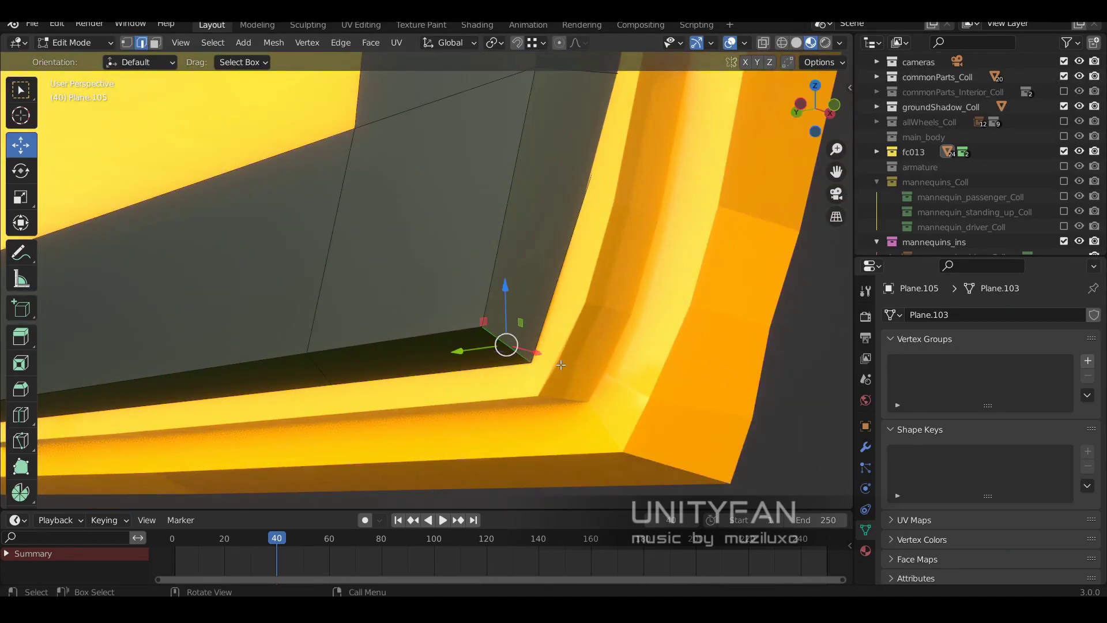
drag(510, 328, 608, 267)
mouse_move(608, 267)
middle_down()
mouse_move(402, 321)
mouse_move(450, 358)
mouse_move(453, 309)
mouse_move(676, 300)
mouse_move(564, 136)
middle_up()
- Check the panel in wireframe, then extrude the trim panel's top edge
ctrl+click(453, 309)
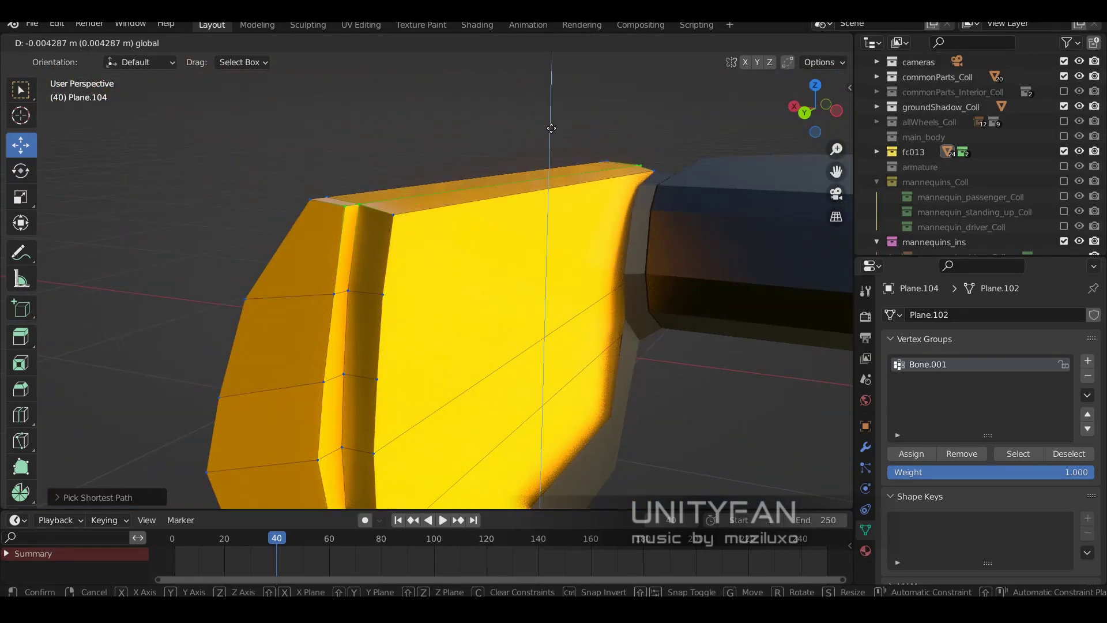
key(z)
click(407, 252)
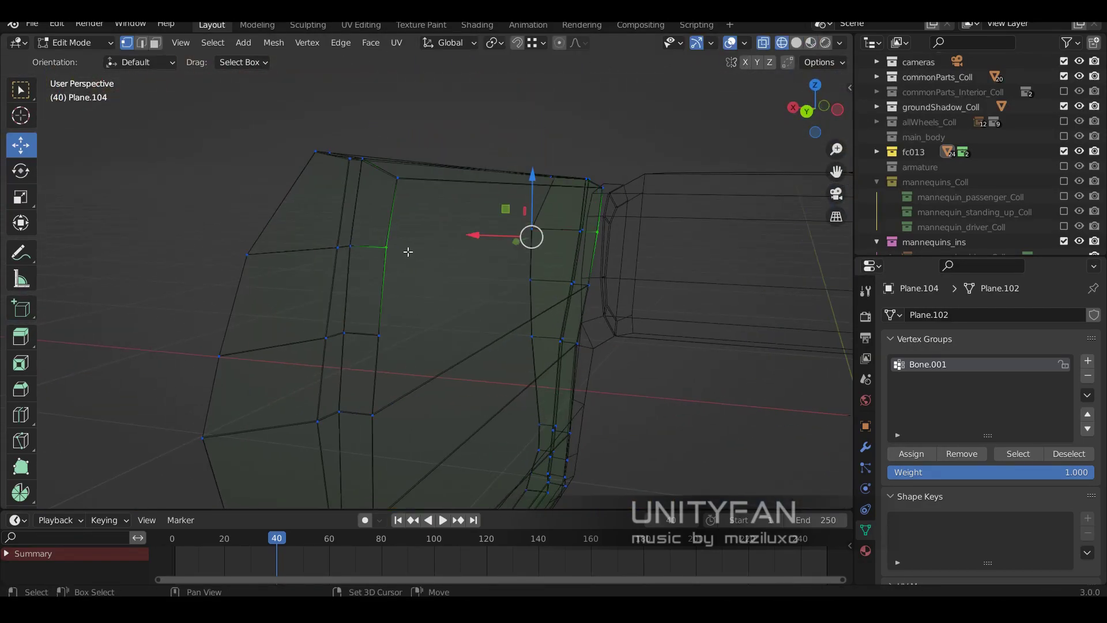
key(z)
click(597, 259)
key(3)
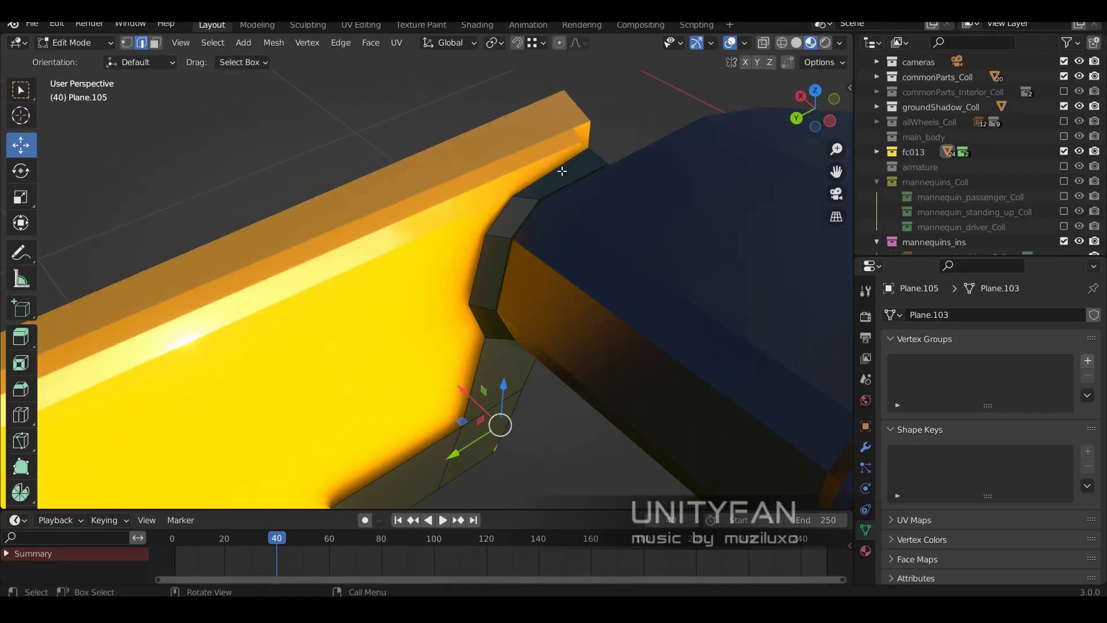
key(e)
click(501, 236)
- Adjust the extruded top edge's vertex into position
key(1)
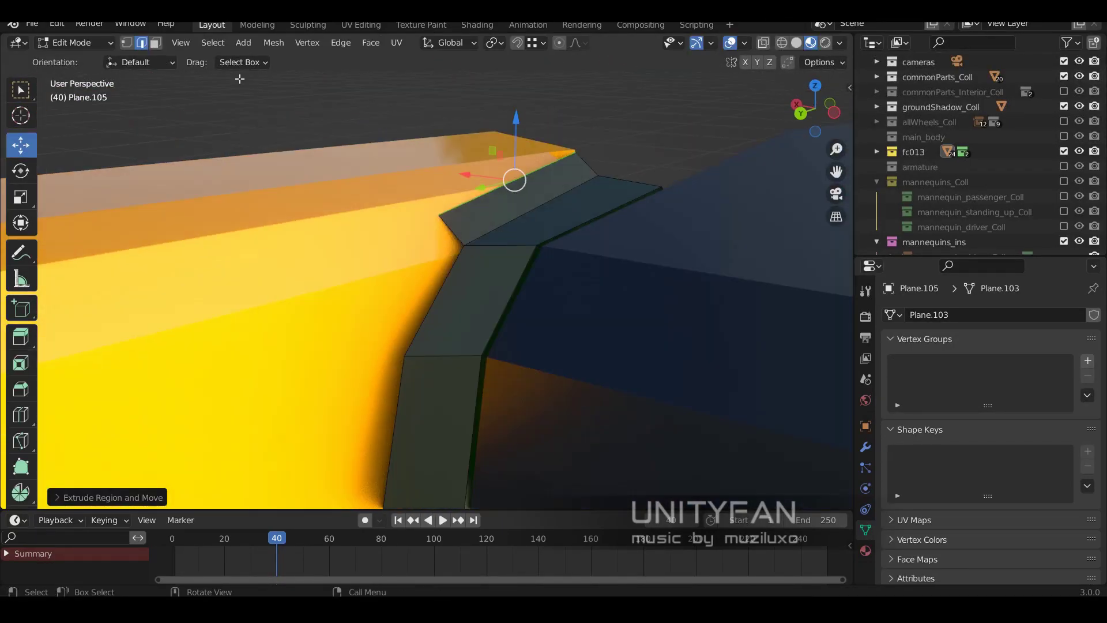
middle_drag(517, 245, 493, 212)
drag(493, 213, 484, 202)
mouse_move(485, 202)
middle_down()
mouse_move(554, 200)
mouse_move(478, 173)
middle_up()
key(2)
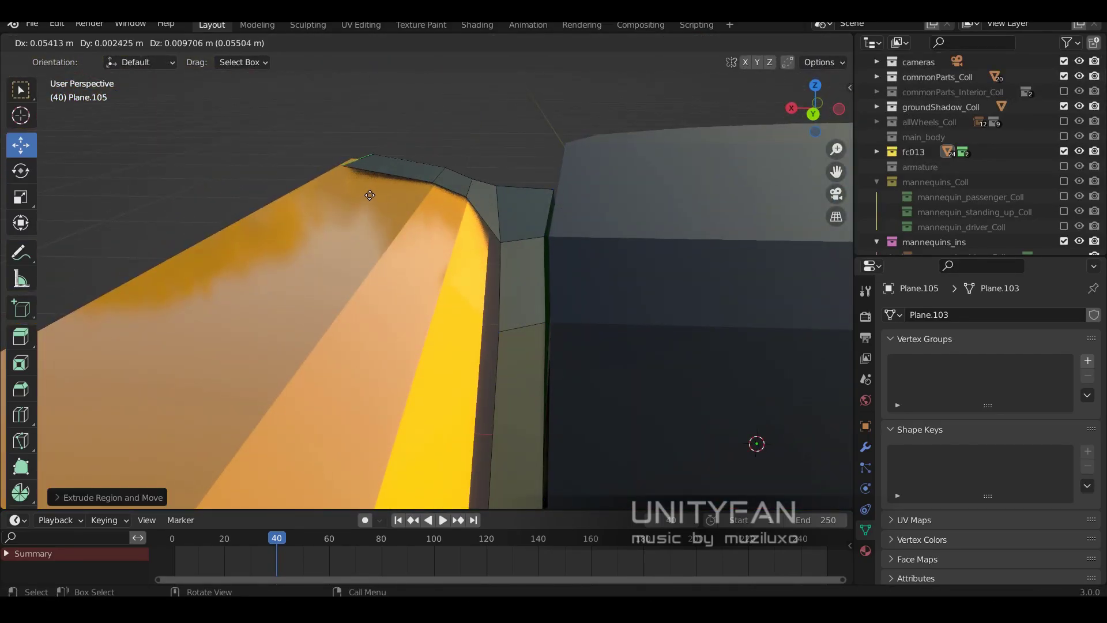
click(370, 195)
middle_drag(369, 195, 450, 178)
- Select a path of edges along the panel top and move them along Y
ctrl+click(494, 255)
middle_drag(495, 255, 587, 256)
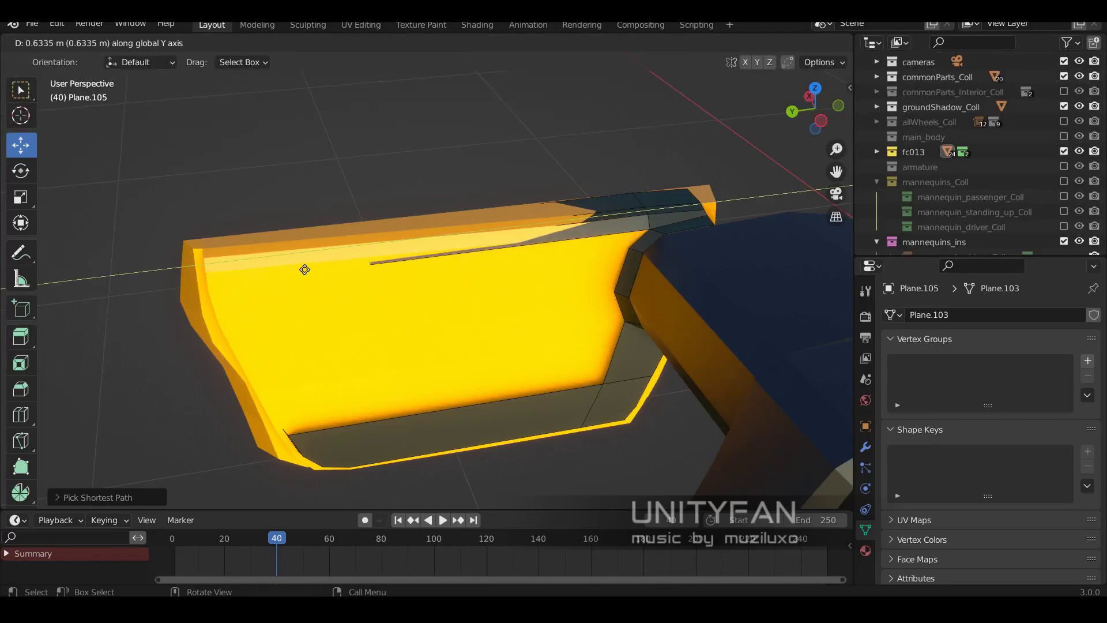
click(305, 270)
middle_drag(304, 269, 430, 202)
key(g)
click(364, 259)
click(468, 150)
mouse_move(469, 150)
middle_down()
mouse_move(388, 196)
mouse_move(346, 289)
mouse_move(414, 256)
middle_up()
- Move a path of vertices on the yellow door frame mesh to meet the panel
key(Tab)
click(346, 289)
key(Tab)
ctrl+click(413, 256)
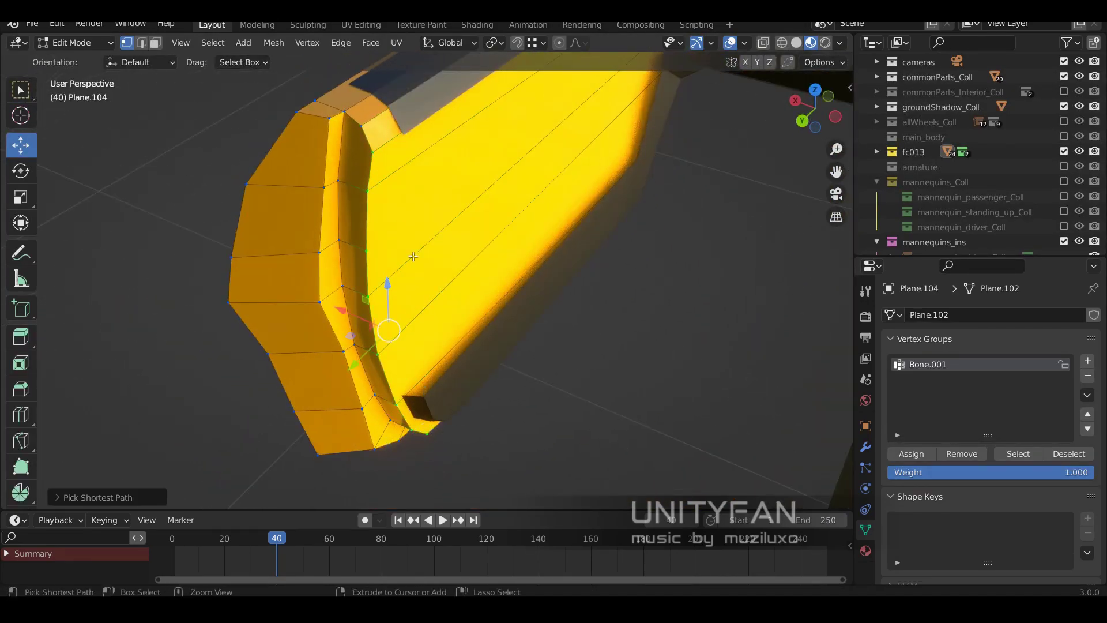
key(g)
click(347, 404)
mouse_move(348, 405)
middle_down()
mouse_move(410, 140)
mouse_move(375, 192)
middle_up()
- Move the trim panel geometry back into place, constrained to the X axis
key(Tab)
click(375, 192)
key(Tab)
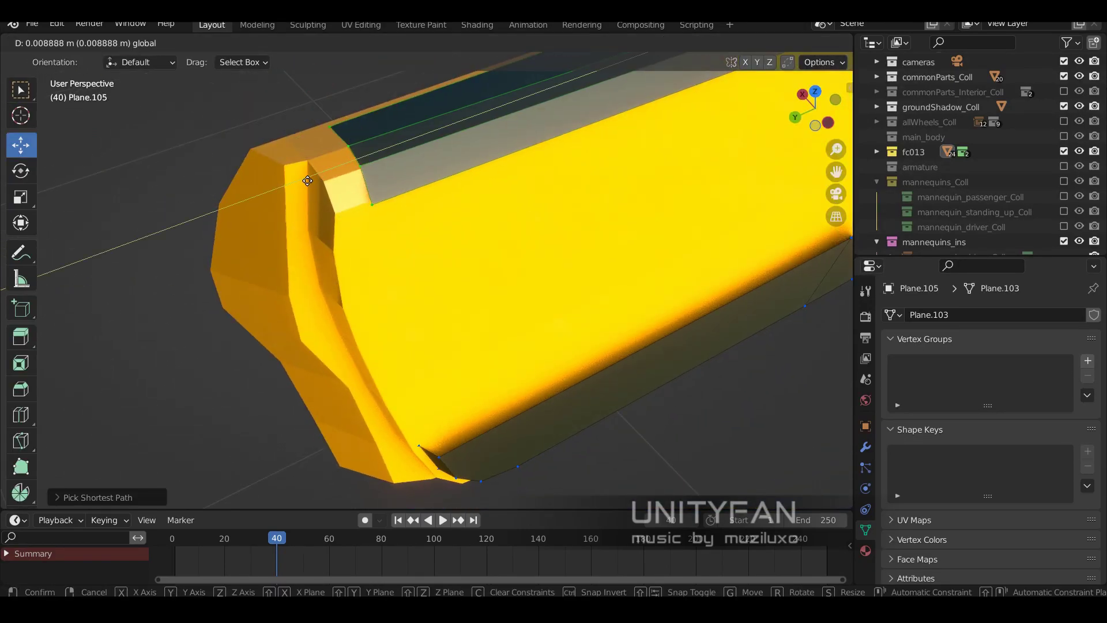
key(g)
click(366, 191)
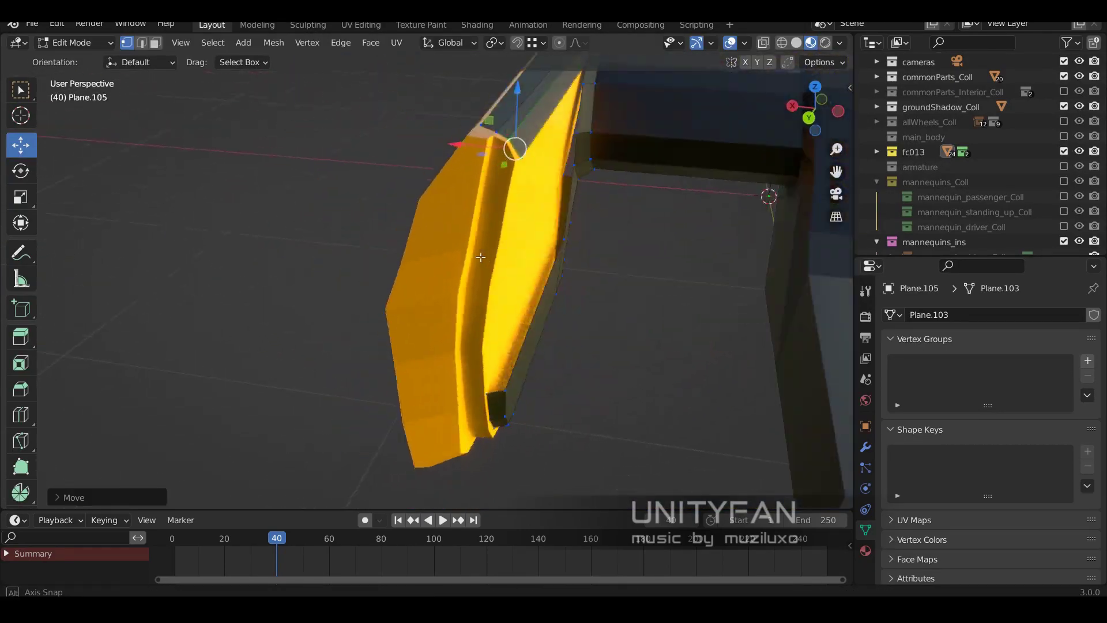
middle_drag(333, 225, 425, 172)
key(g)
key(x)
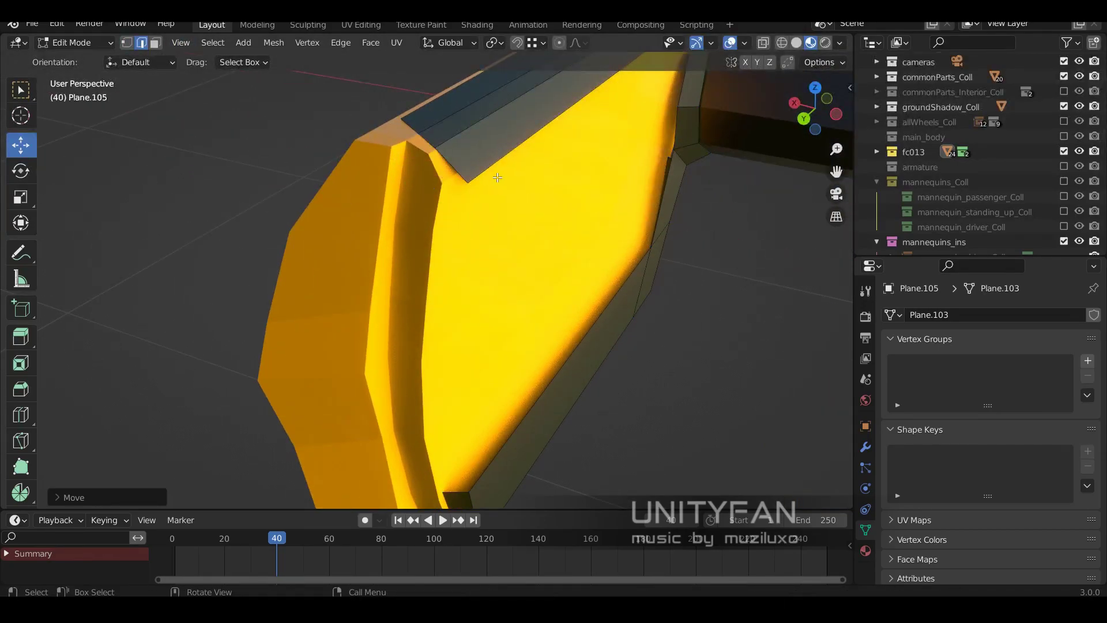
- Slide the panel's corner vertex along its edge, locked to the XZ plane
key(1)
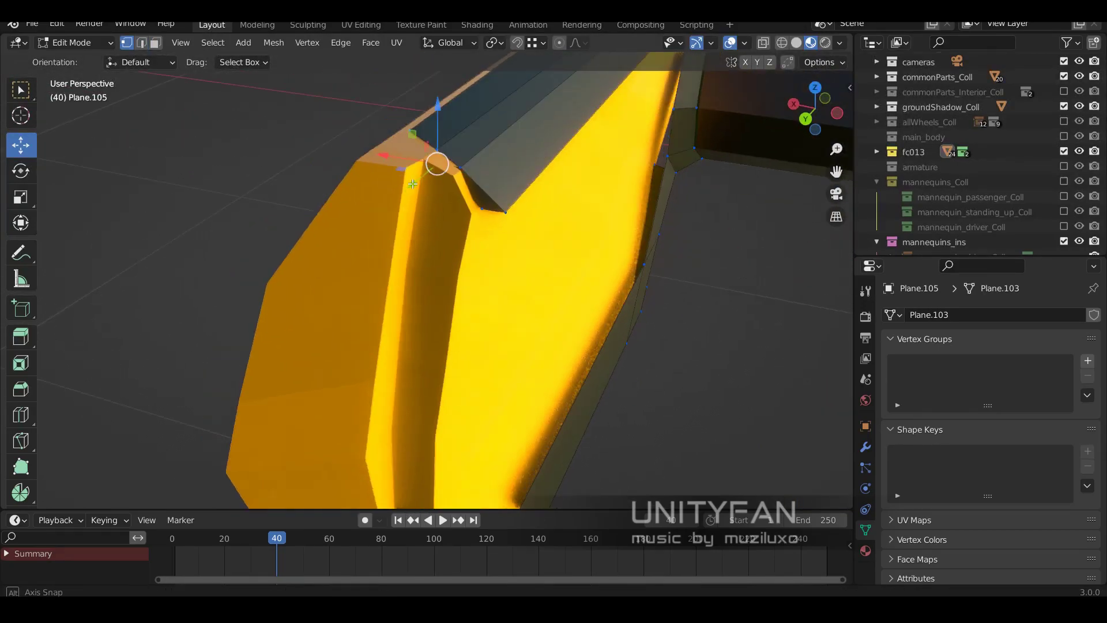
scroll(423, 160, up, 3)
key(g)
click(491, 247)
scroll(491, 247, down, 4)
key(g)
key(shift+y)
mouse_move(491, 247)
middle_down()
mouse_move(506, 190)
mouse_move(294, 201)
middle_up()
- Move another corner vertex with a plane constraint to fit the door frame top
key(g)
key(shift+x)
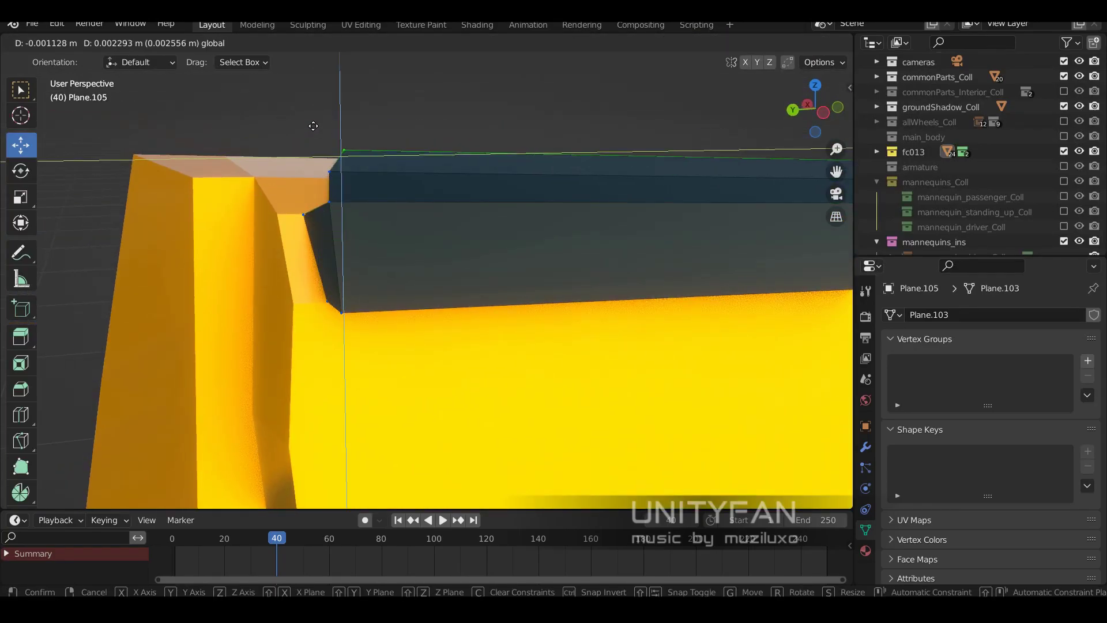
click(270, 313)
middle_drag(269, 314, 409, 172)
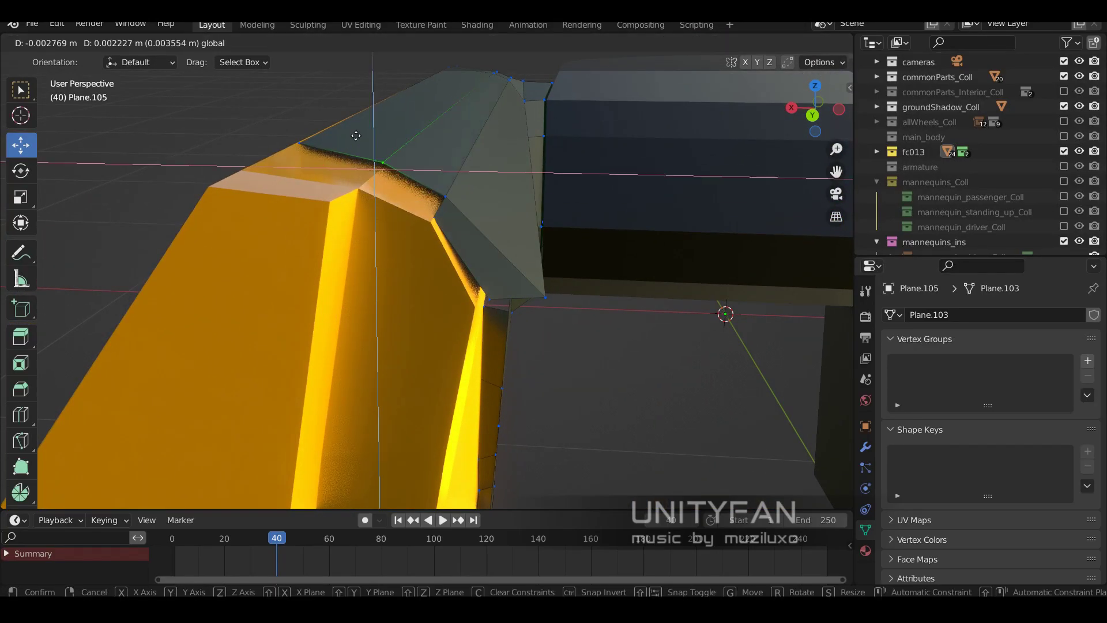
click(356, 135)
middle_drag(356, 135, 444, 199)
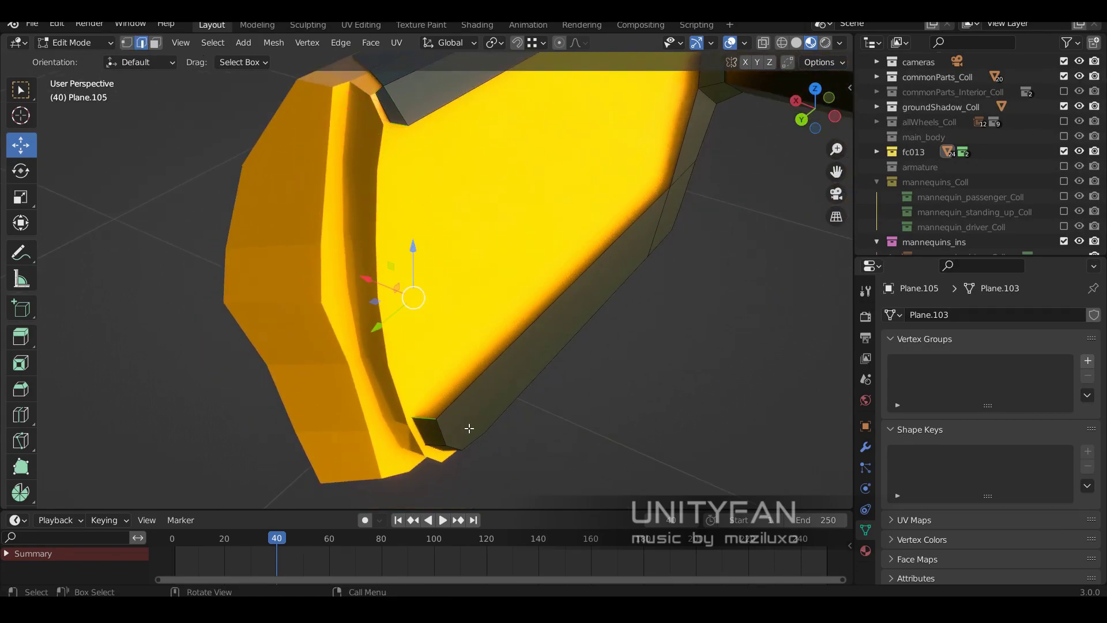
middle_drag(459, 314, 441, 287)
- Extrude the top edge into place and merge the corner vertices together
key(e)
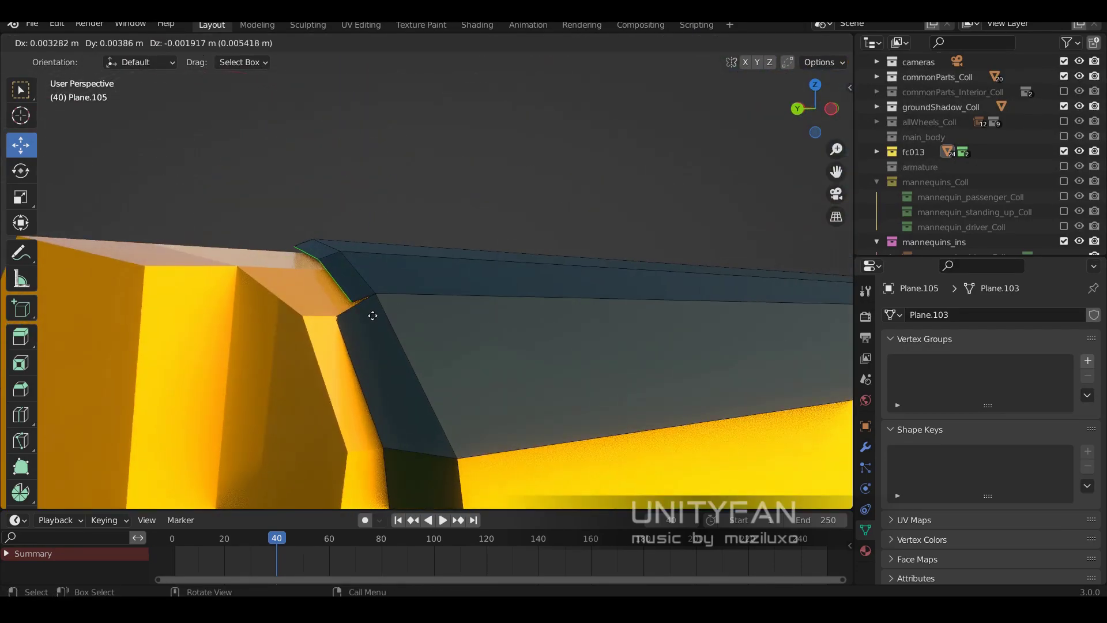
click(441, 288)
key(g)
click(523, 338)
key(1)
key(shift+z)
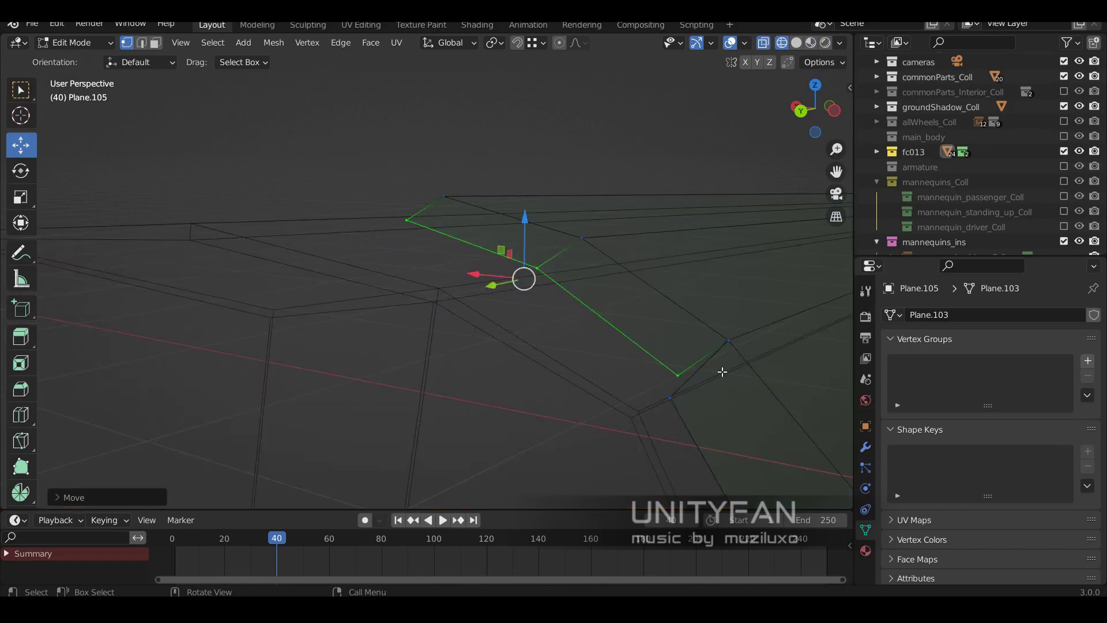
click(672, 410)
key(shift+z)
mouse_move(671, 411)
middle_down()
mouse_move(461, 270)
mouse_move(446, 358)
mouse_move(25, 420)
middle_up()
- Add an extra edge loop across the door trim panel
key(g)
key(Escape)
click(436, 447)
click(21, 145)
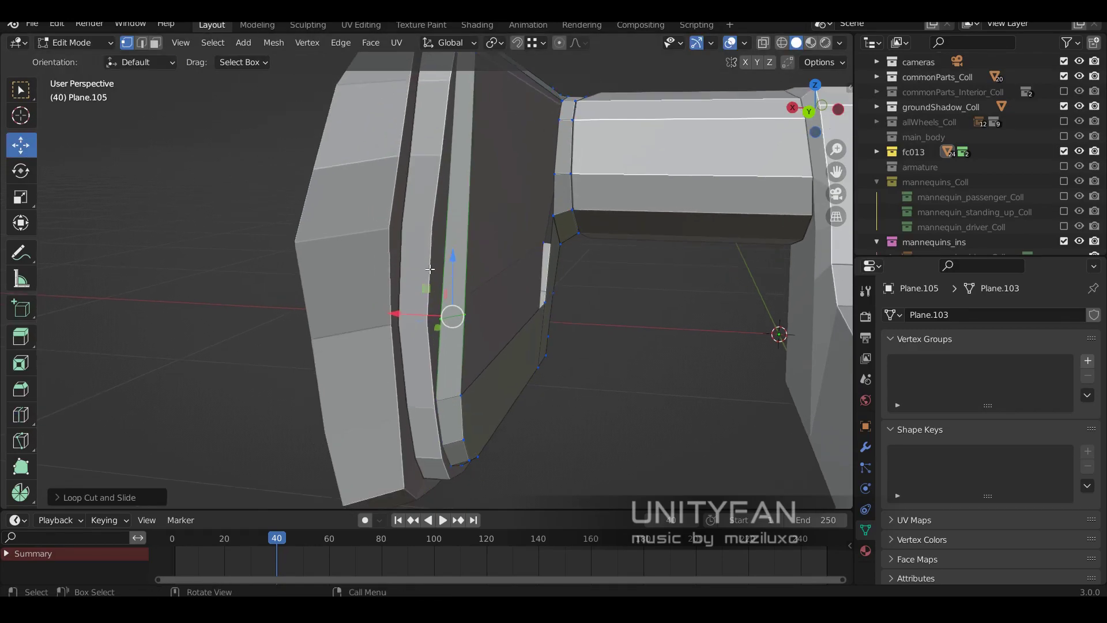
mouse_move(450, 314)
middle_down()
mouse_move(383, 329)
mouse_move(376, 306)
mouse_move(362, 337)
middle_up()
key(Tab)
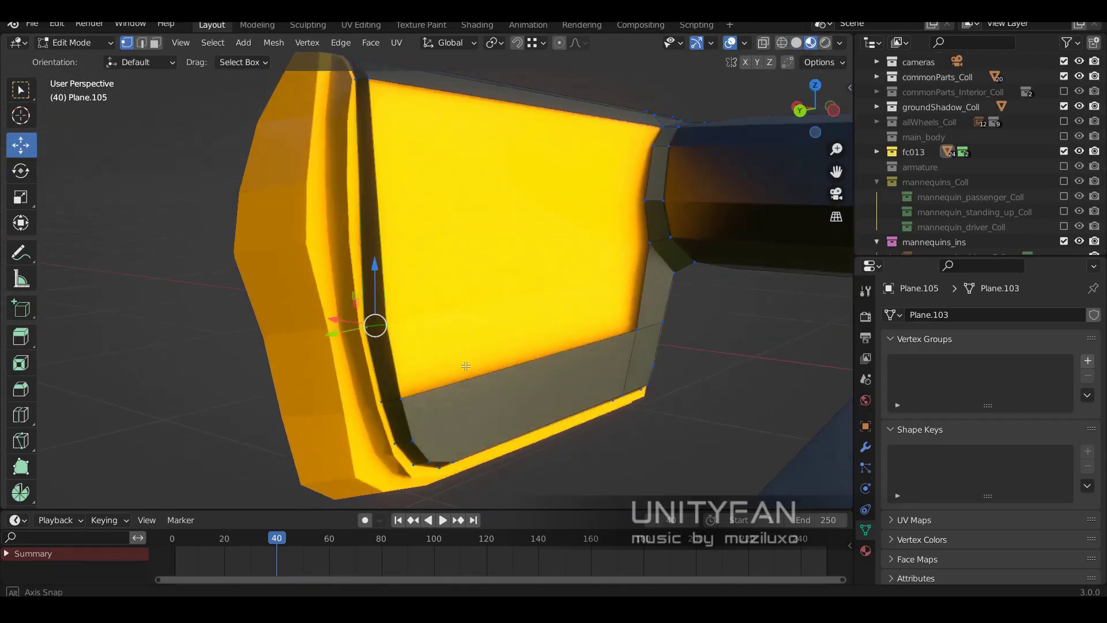
mouse_move(642, 309)
middle_down()
mouse_move(484, 343)
mouse_move(524, 255)
middle_up()
- Knife-cut a line across the door panel in vertex select mode
key(alt+a)
key(1)
key(k)
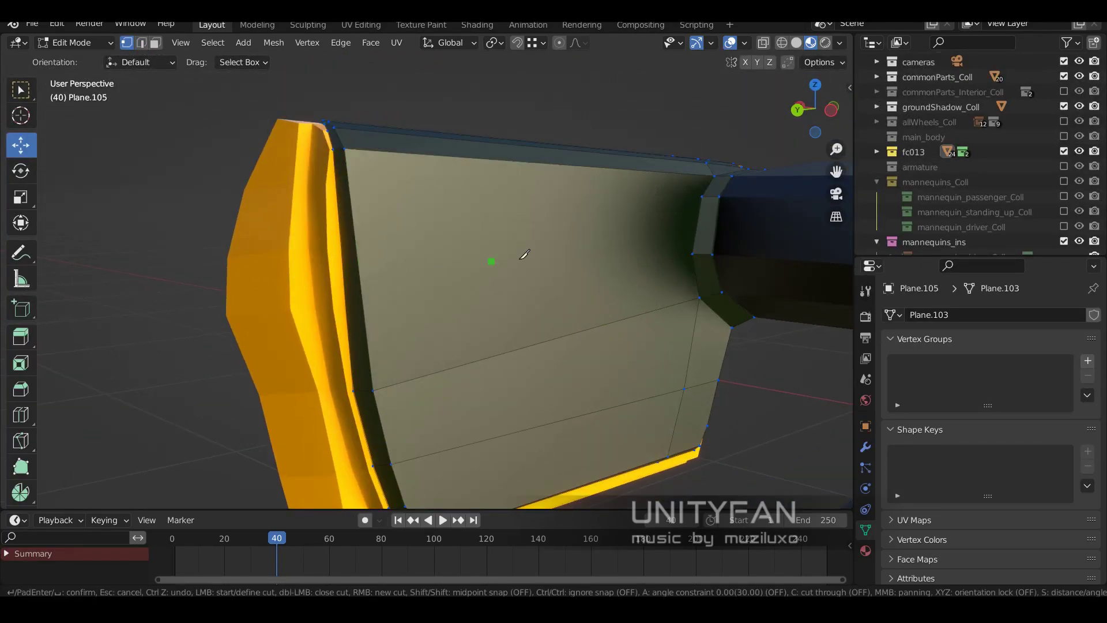
shift+right_click(349, 293)
mouse_move(349, 293)
middle_down()
mouse_move(328, 297)
mouse_move(421, 314)
mouse_move(744, 177)
middle_up()
key(k)
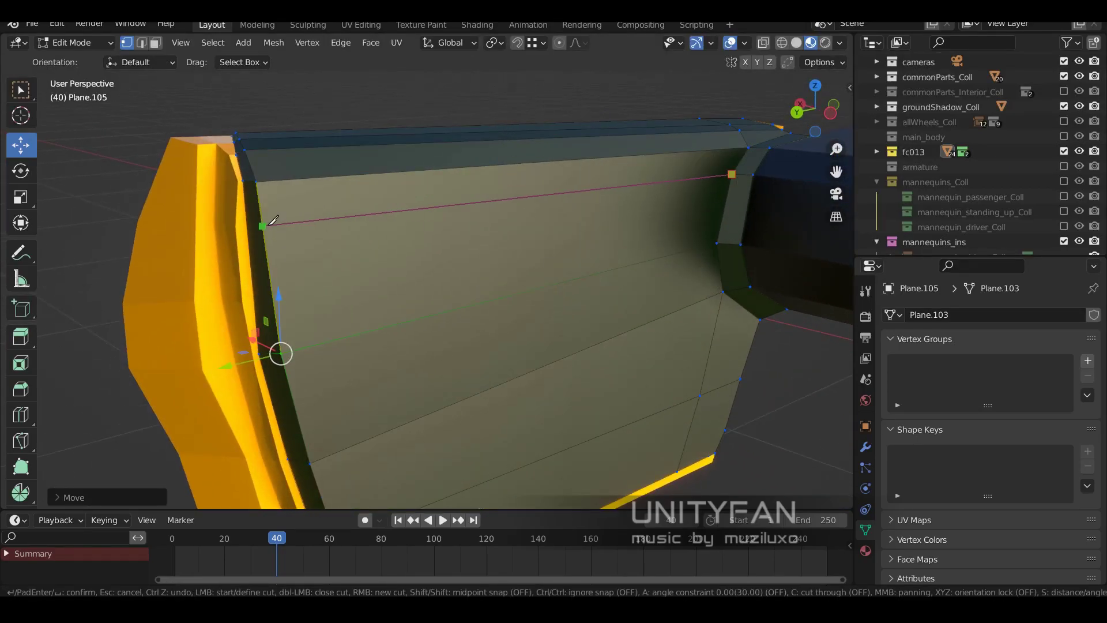
middle_drag(262, 233, 300, 248)
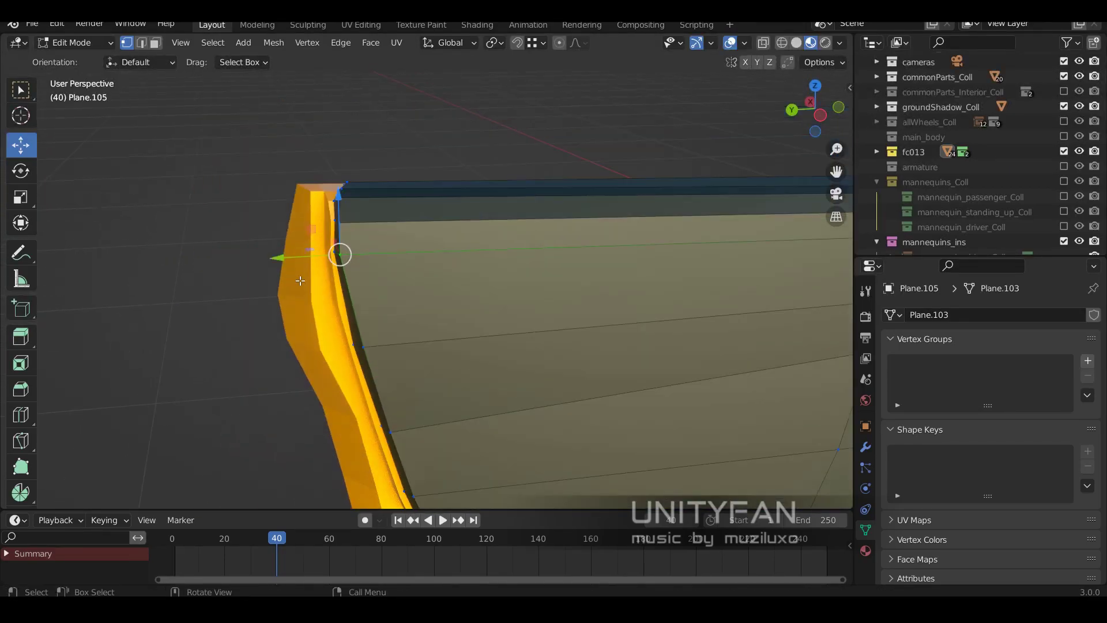
key(Tab)
scroll(403, 317, down, 5)
middle_drag(404, 317, 508, 387)
scroll(508, 387, up, 5)
- Adjust the panel vertices and mirror the trim panel onto the opposite door
key(Tab)
key(g)
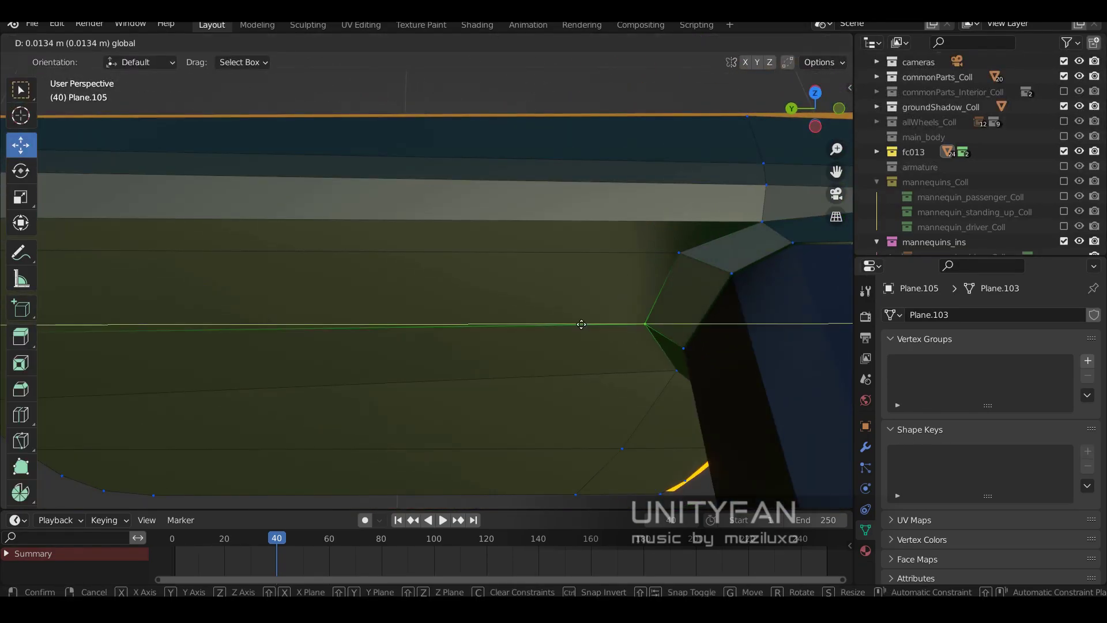
click(581, 324)
middle_drag(581, 324, 589, 321)
click(569, 286)
key(Tab)
scroll(570, 287, down, 5)
mouse_move(538, 375)
middle_down()
mouse_move(712, 413)
mouse_move(535, 329)
mouse_move(541, 341)
middle_up()
- Apply the Mirror and assign the panel faces to vertex group Bone.001
key(ctrl+a)
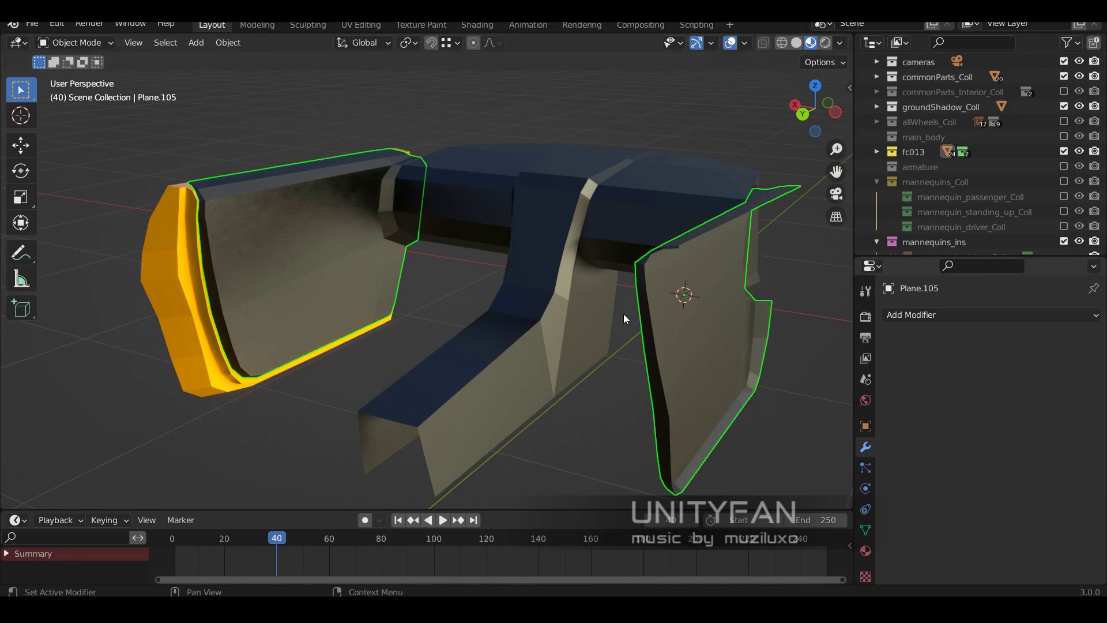
key(Tab)
key(shift+z)
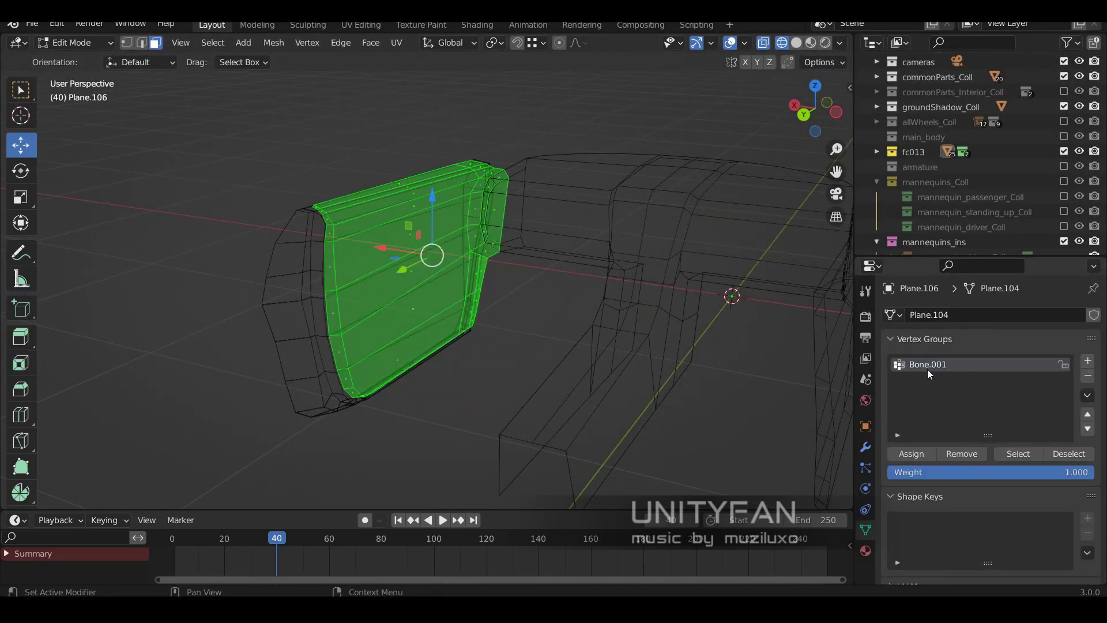
click(911, 454)
key(shift+z)
key(Tab)
- Add an Armature modifier to the panel and scrub to frames 115 and 36
click(865, 447)
click(928, 315)
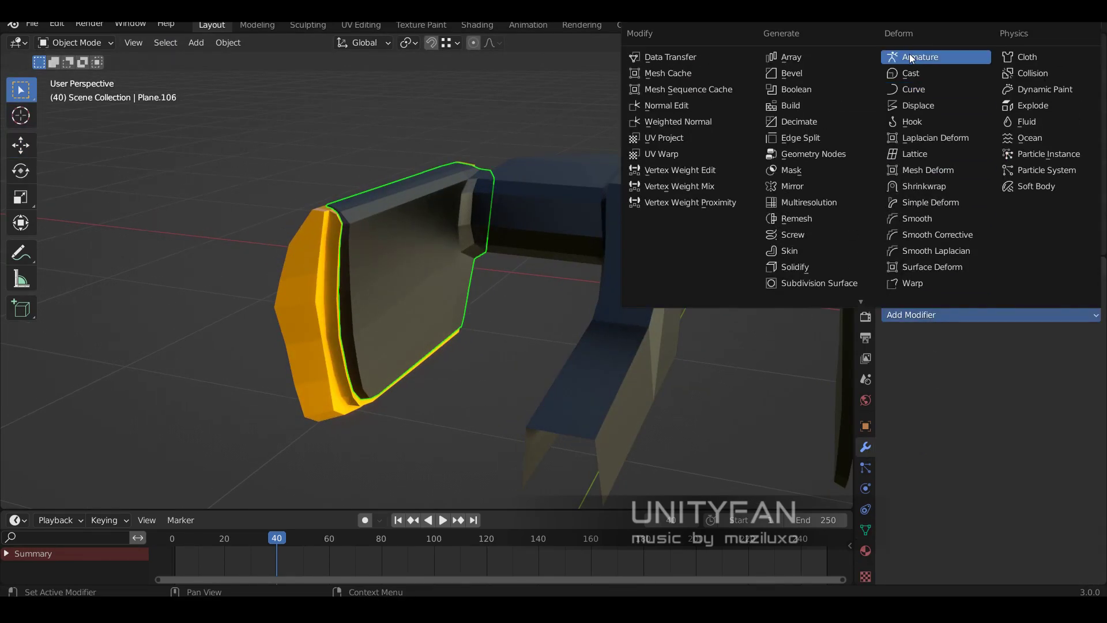
click(911, 57)
middle_drag(467, 377, 437, 432)
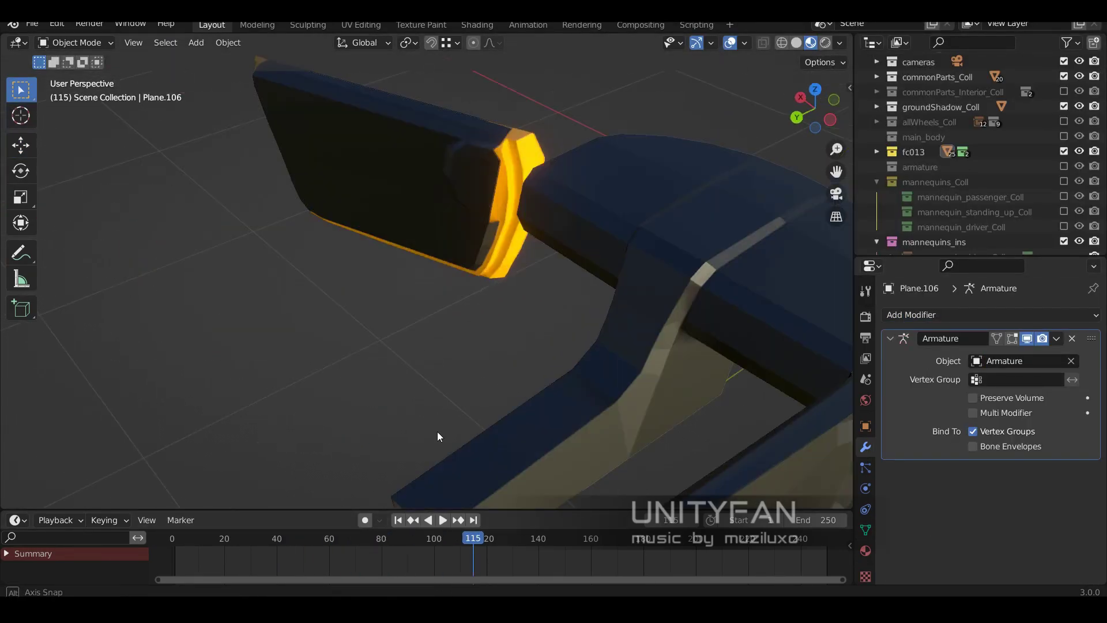
drag(404, 542, 267, 542)
scroll(473, 310, up, 5)
- Inspect the door, widen the 3D view, and preview the car in Rendered shading
key(Tab)
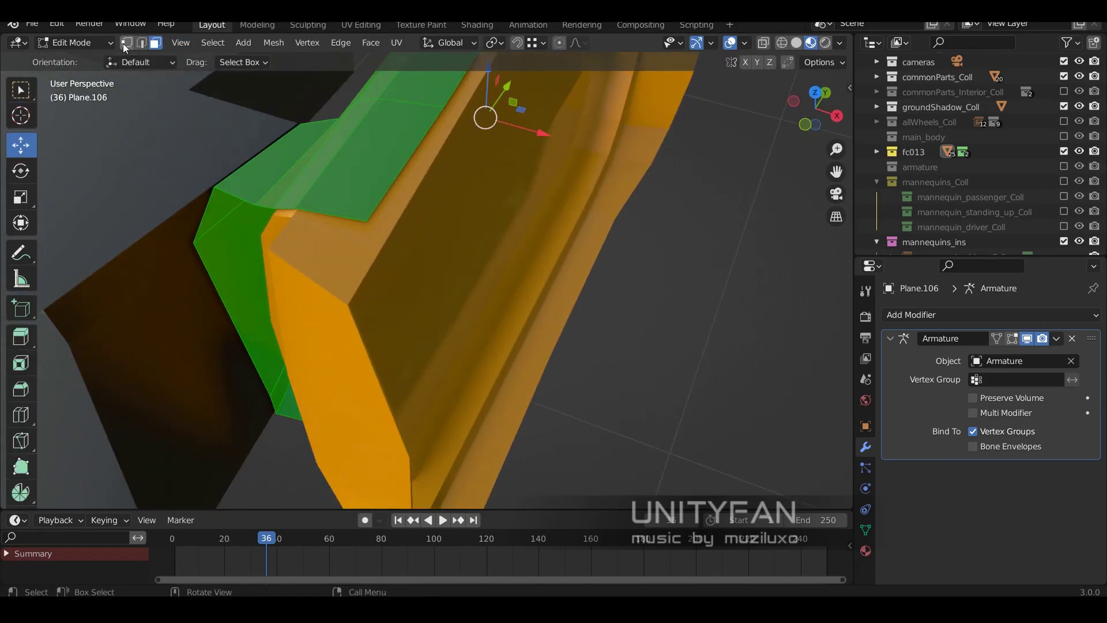
middle_drag(403, 288, 323, 242)
scroll(323, 243, down, 3)
key(Tab)
middle_drag(559, 364, 421, 362)
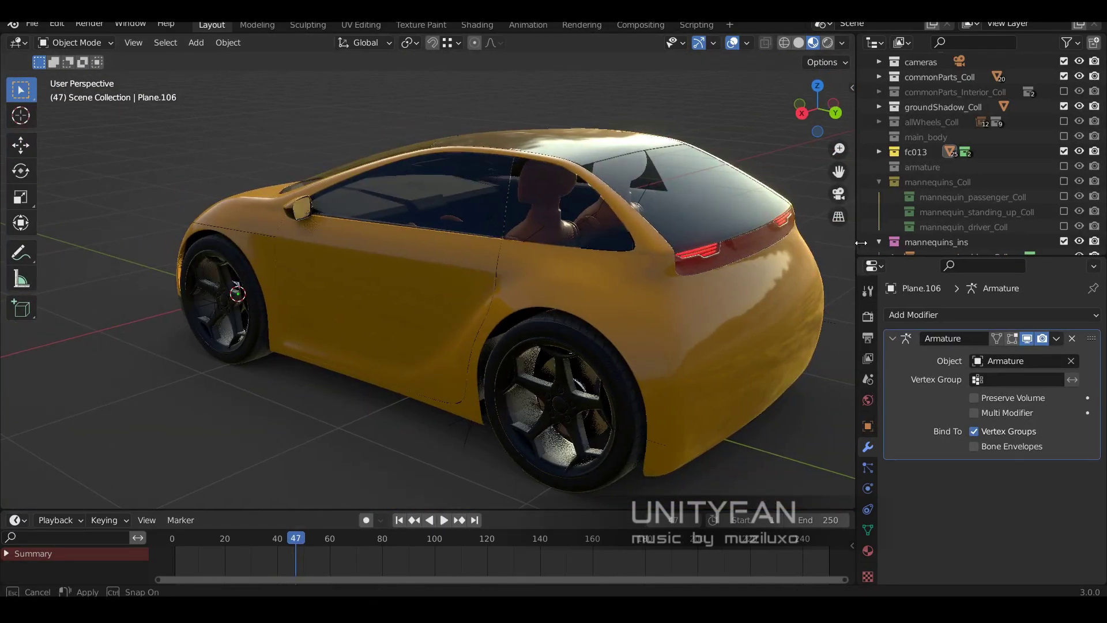
drag(861, 243, 934, 242)
click(449, 321)
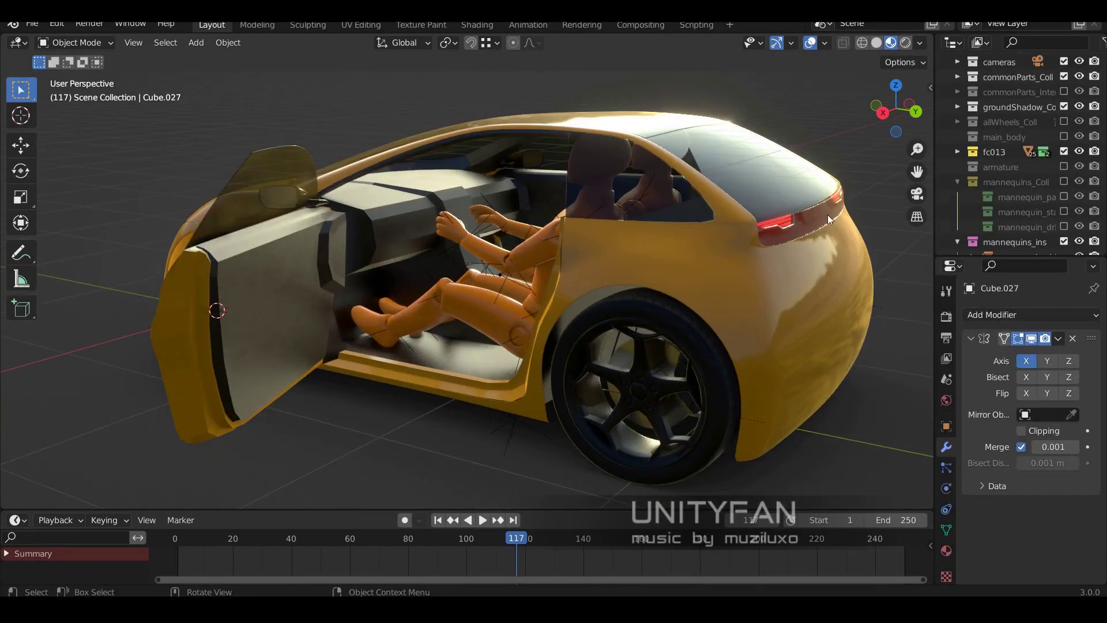
key(z)
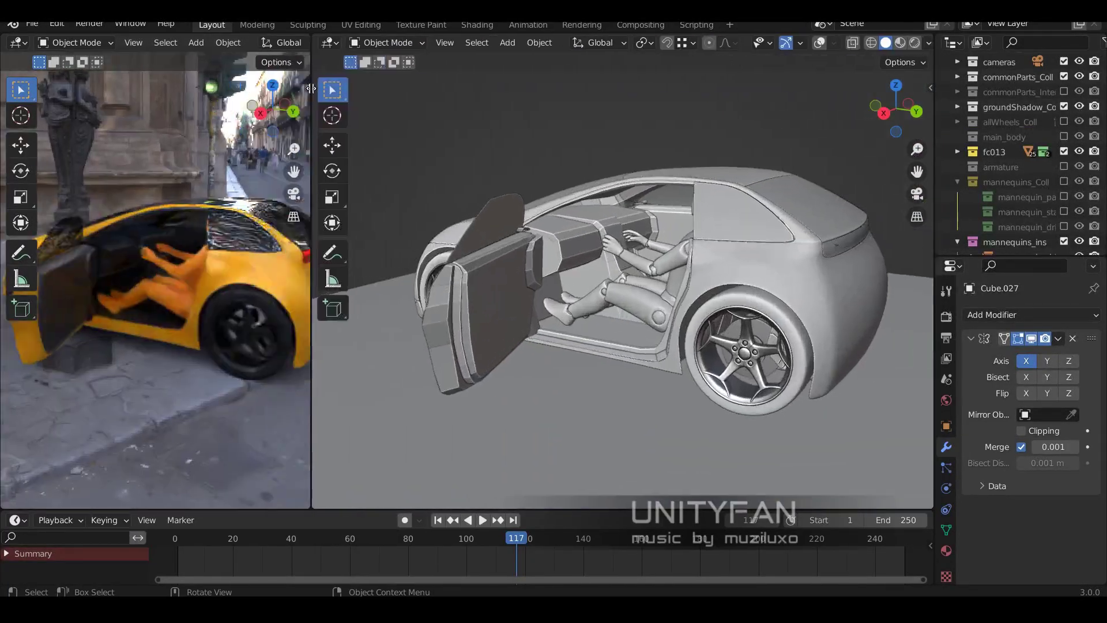
- Show the World shader nodes in the left area and the car in Rendered shading
click(19, 42)
click(52, 163)
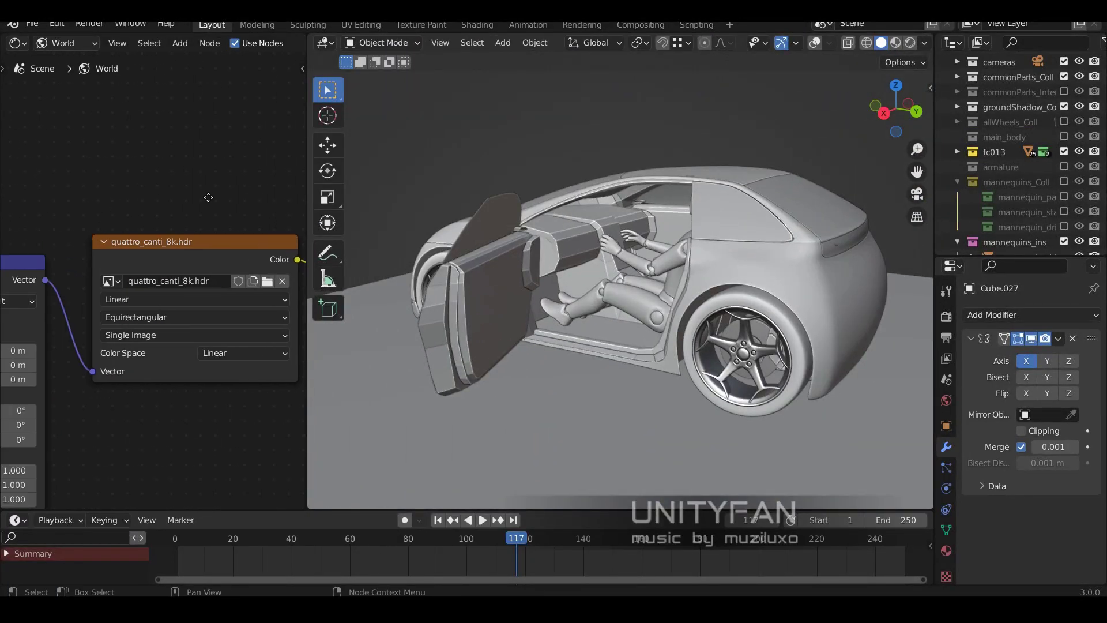
key(z)
click(669, 218)
scroll(153, 346, up, 2)
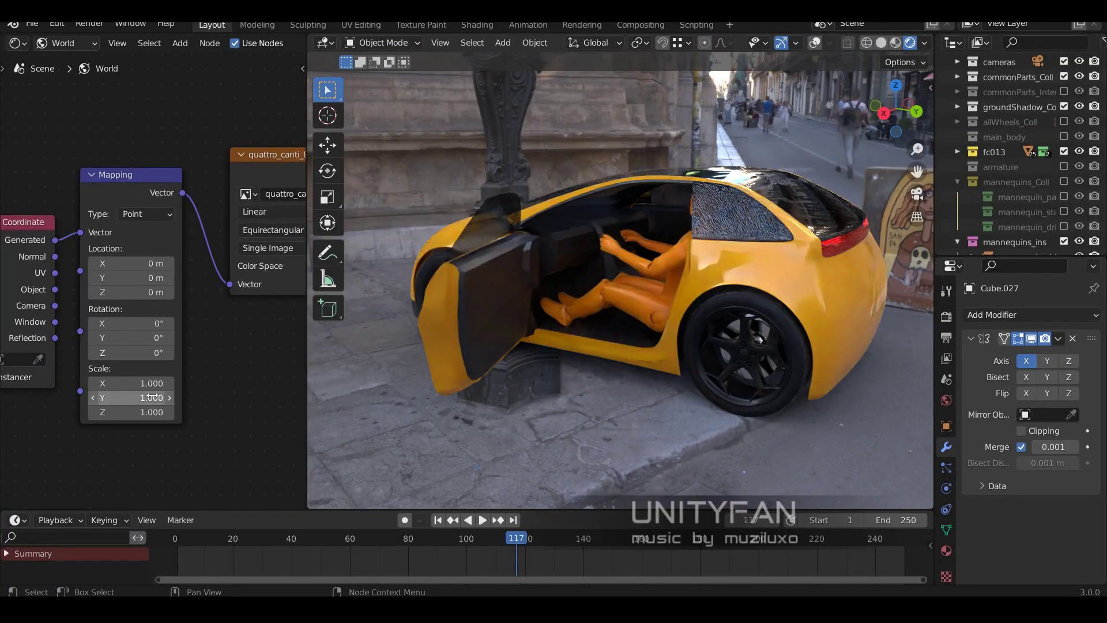
- Rotate the street HDRI to -84.2° around Z and view the car from new angles
drag(132, 352, 203, 359)
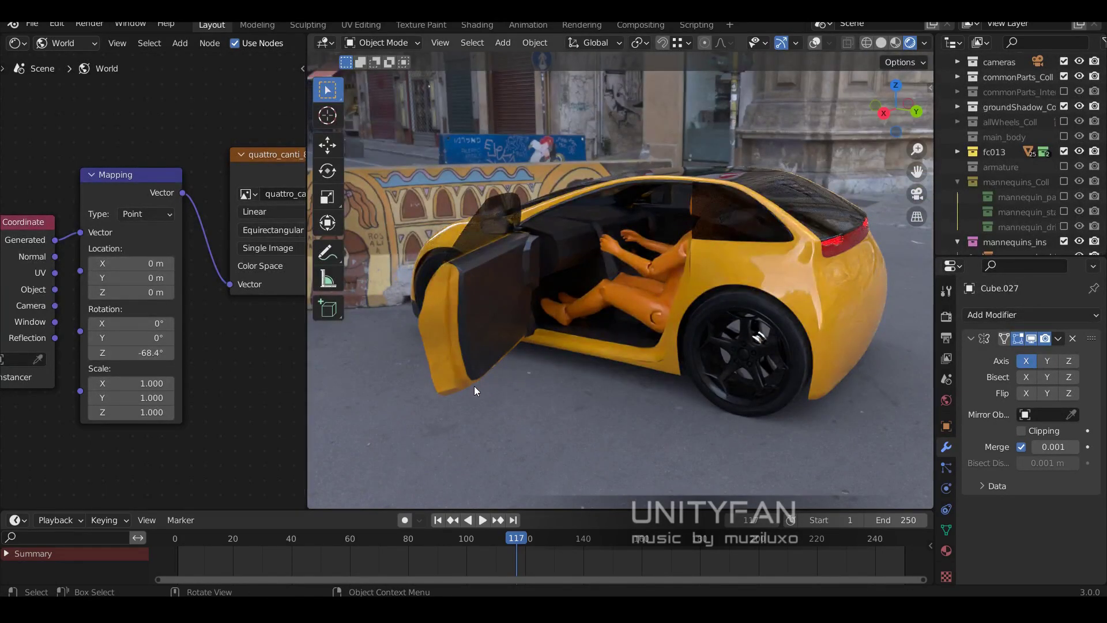
mouse_move(531, 383)
middle_down()
mouse_move(596, 346)
mouse_move(466, 361)
middle_up()
mouse_move(478, 350)
middle_down()
mouse_move(597, 364)
mouse_move(591, 379)
middle_up()
drag(682, 509, 682, 537)
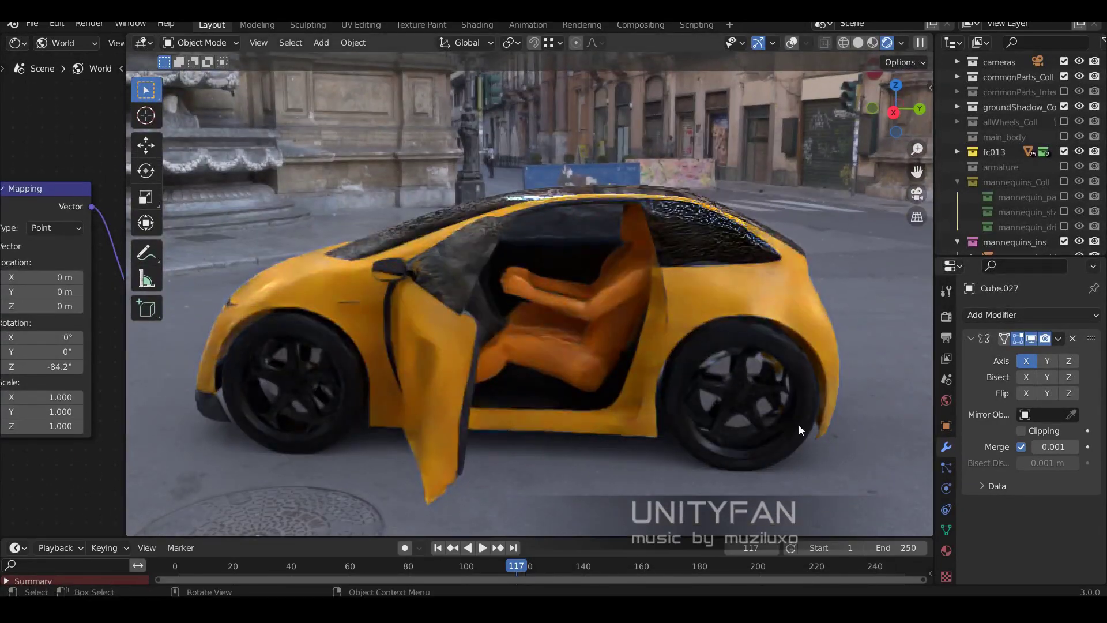
middle_drag(399, 326, 570, 340)
- Enlarge the lower rendered view, then toggle the upper view to Rendered and back to Solid
scroll(587, 140, down, 2)
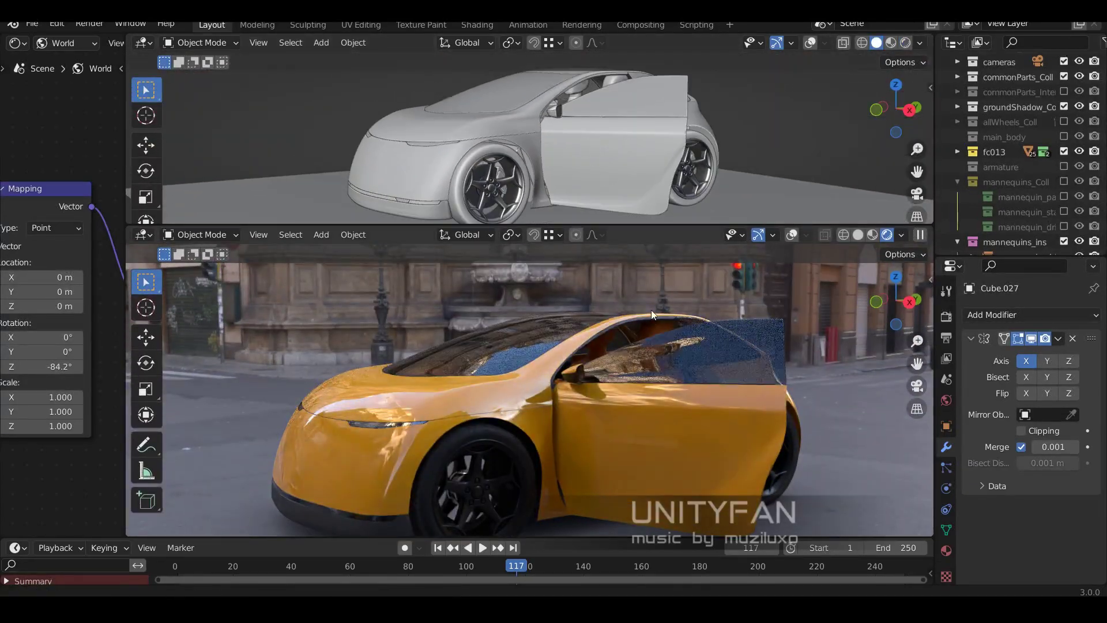
mouse_move(651, 309)
middle_down()
mouse_move(549, 307)
mouse_move(760, 305)
mouse_move(706, 320)
mouse_move(673, 172)
mouse_move(656, 347)
mouse_move(697, 365)
mouse_move(594, 364)
middle_up()
drag(601, 225, 601, 247)
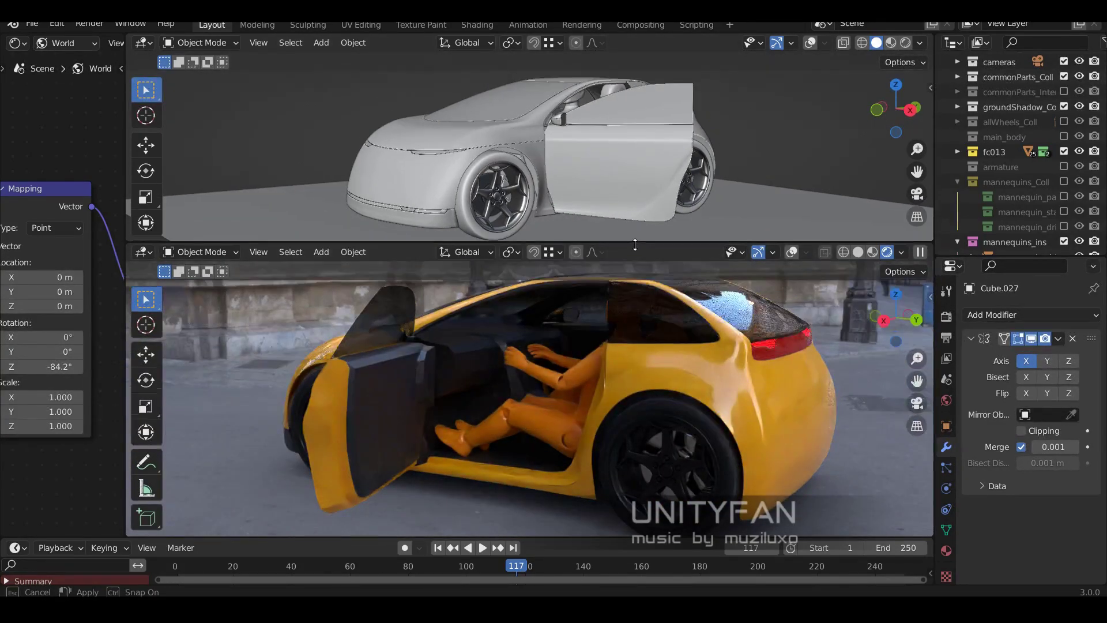
drag(577, 539, 576, 554)
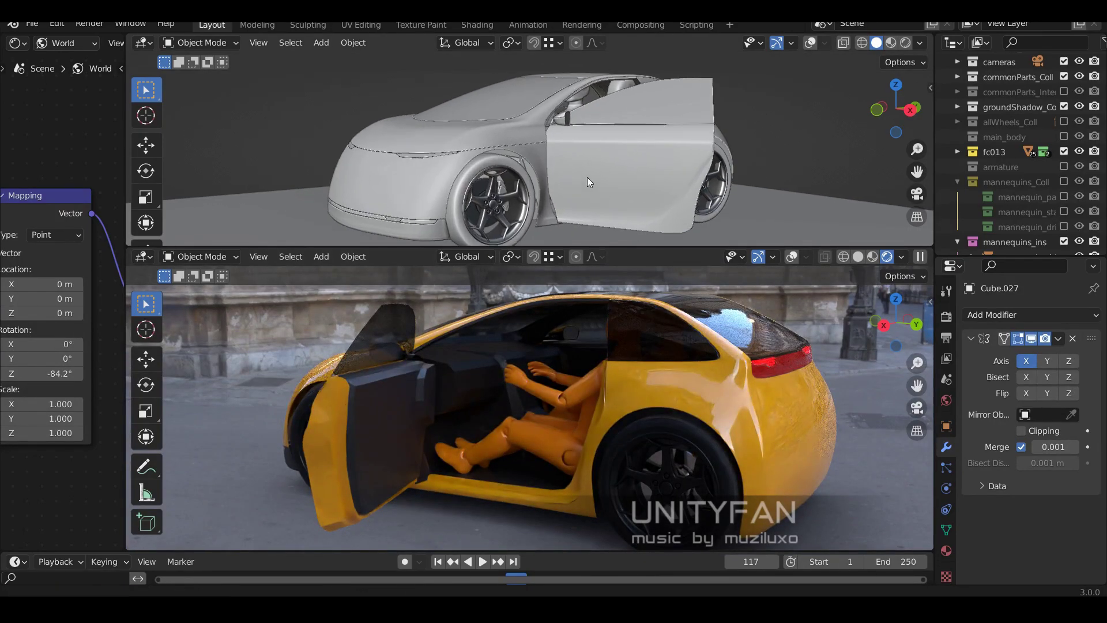
key(z)
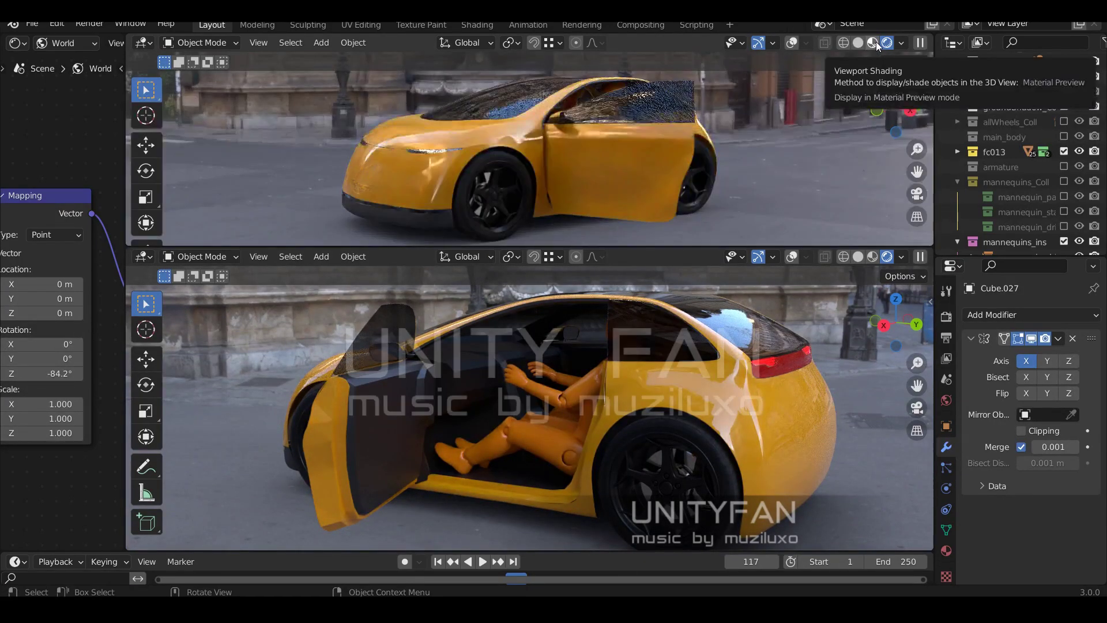
click(858, 42)
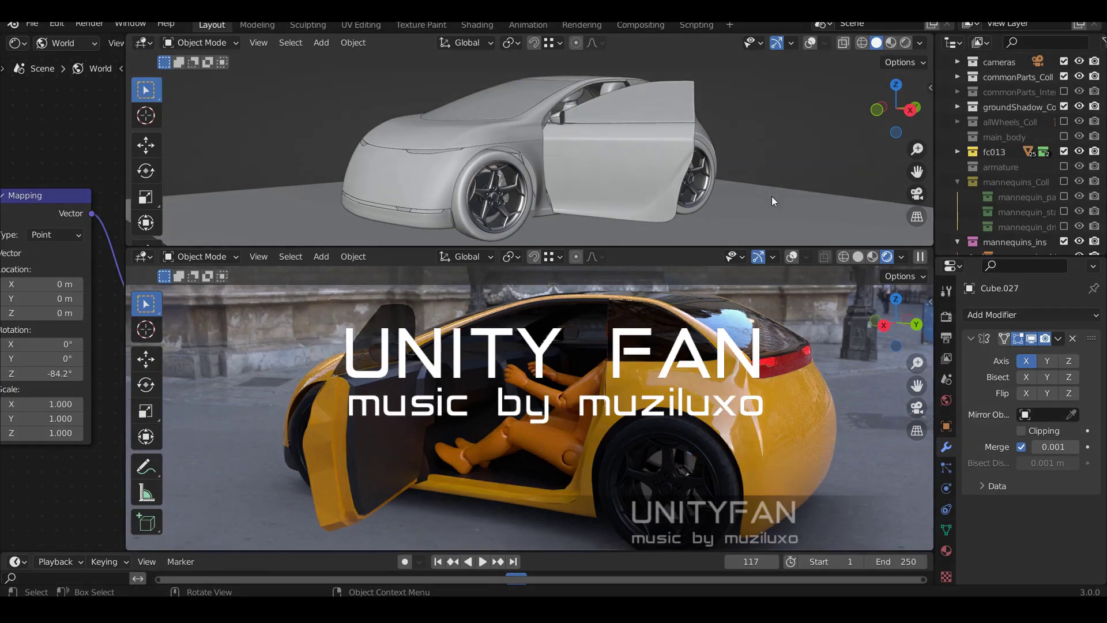